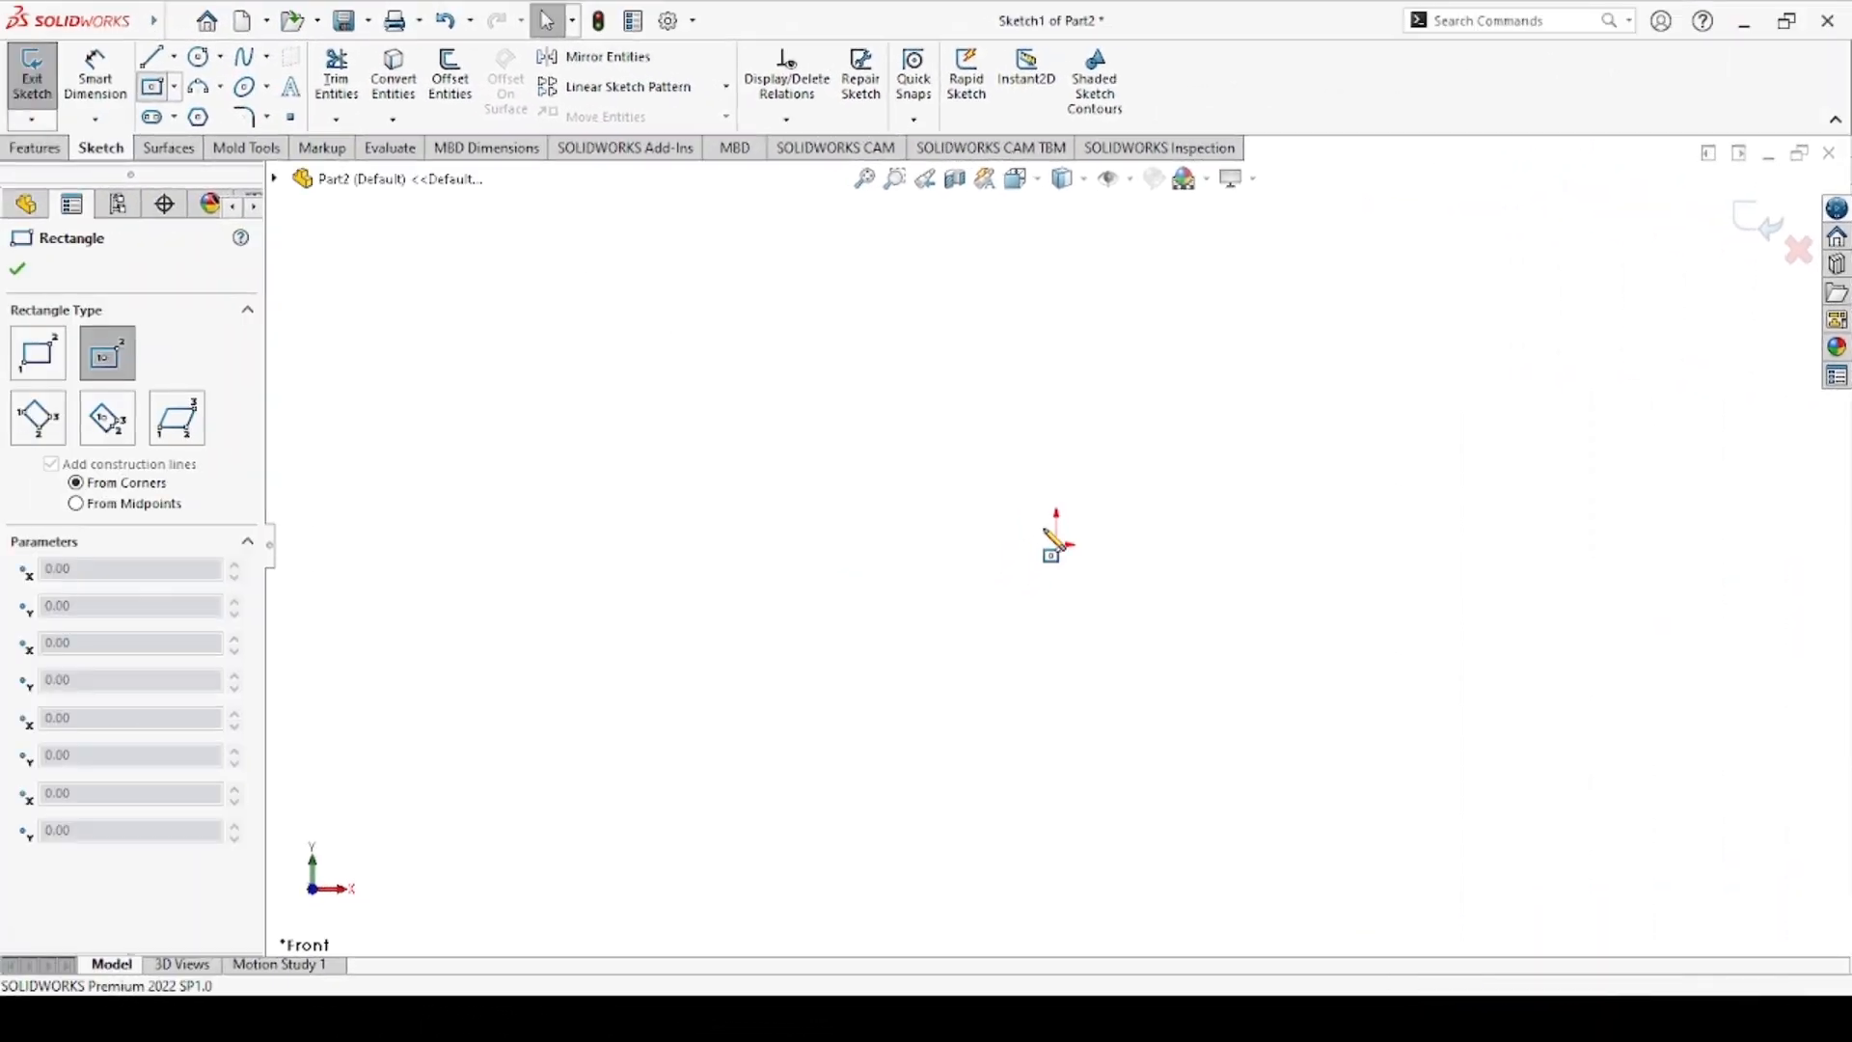
Sketch a center rectangle on the origin and dimension its width at 20 mm
drag(1057, 545, 1373, 640)
click(17, 269)
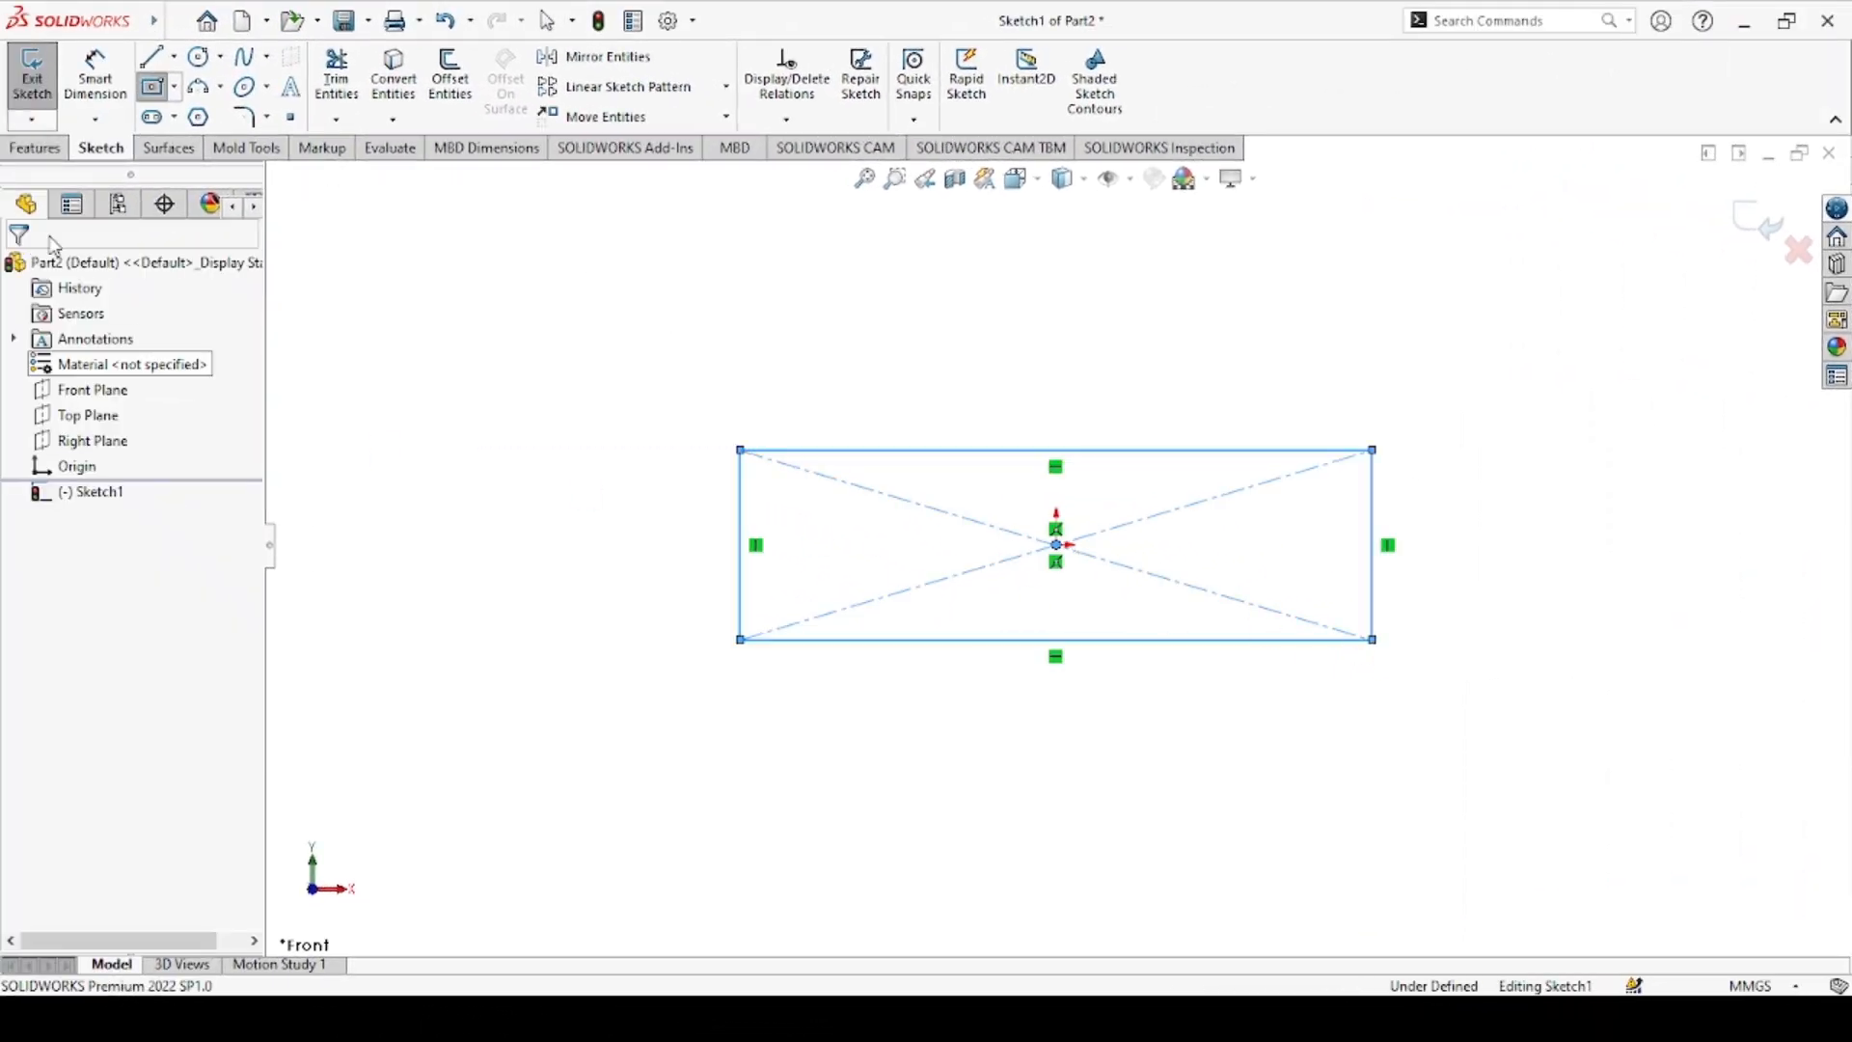
click(96, 77)
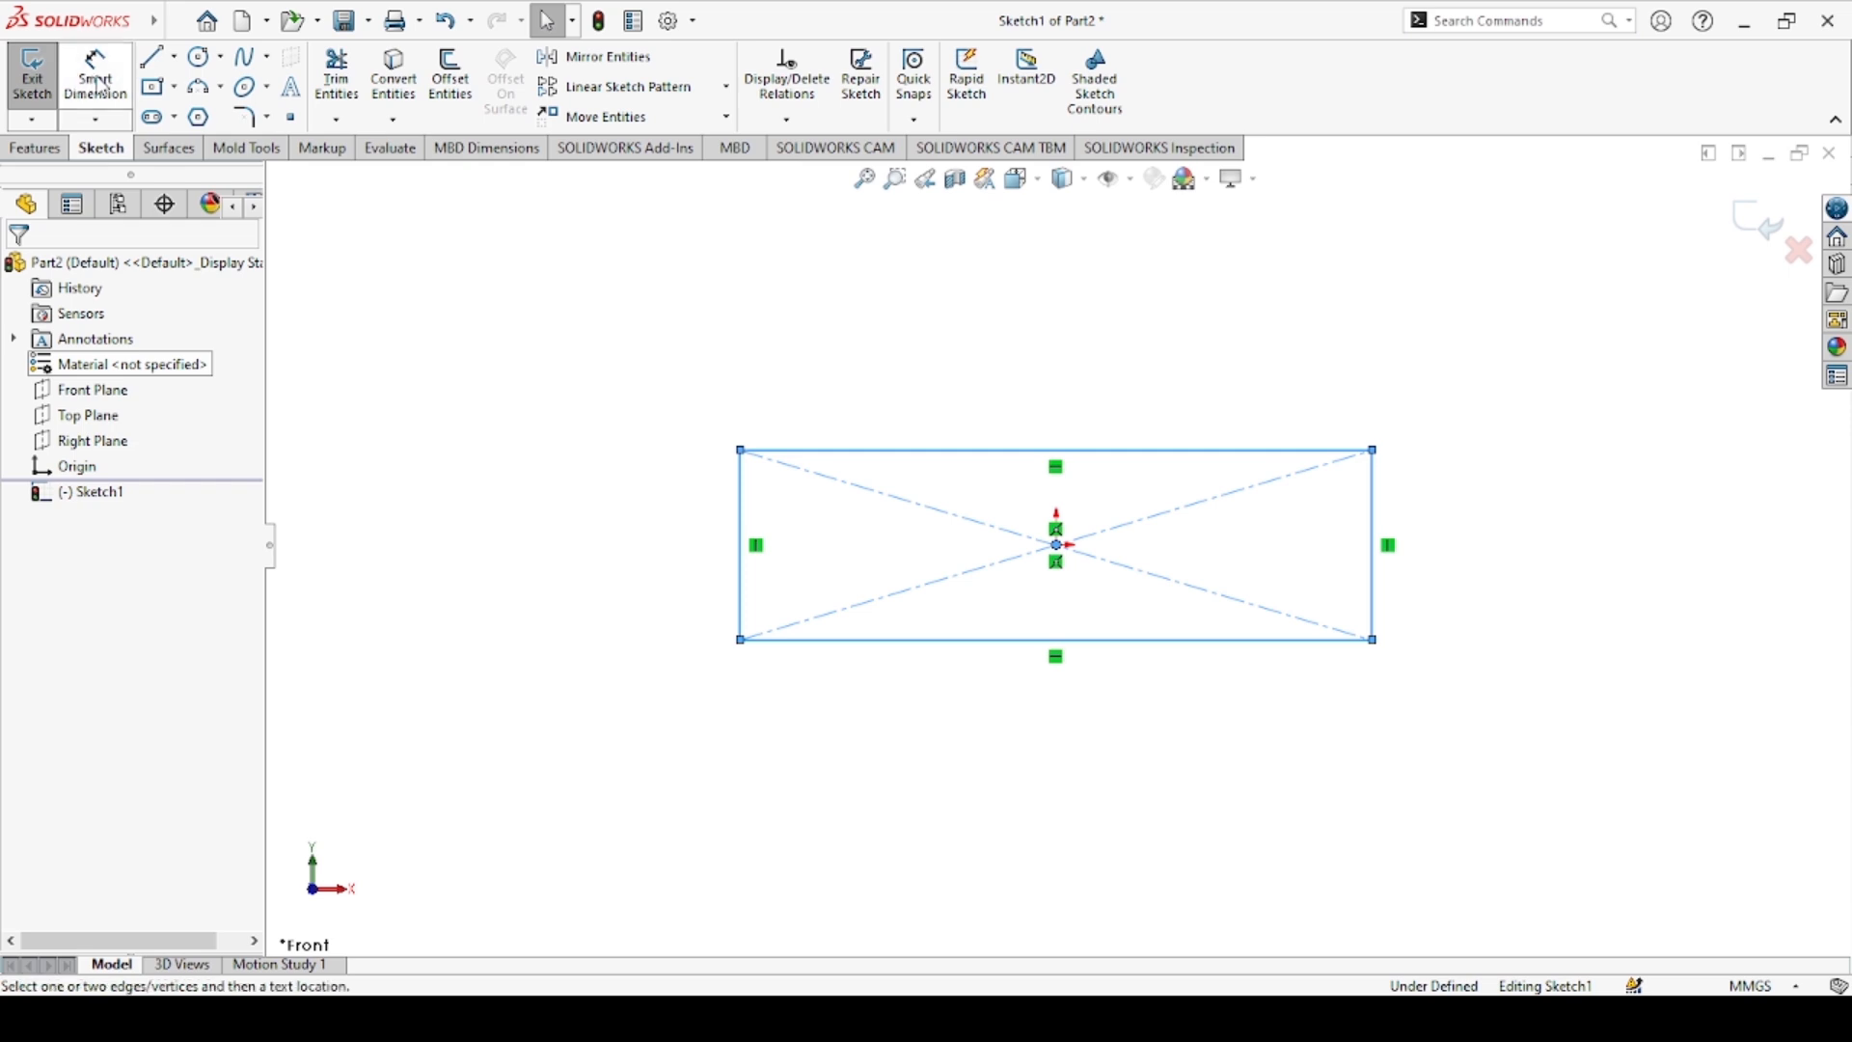
click(839, 641)
click(931, 743)
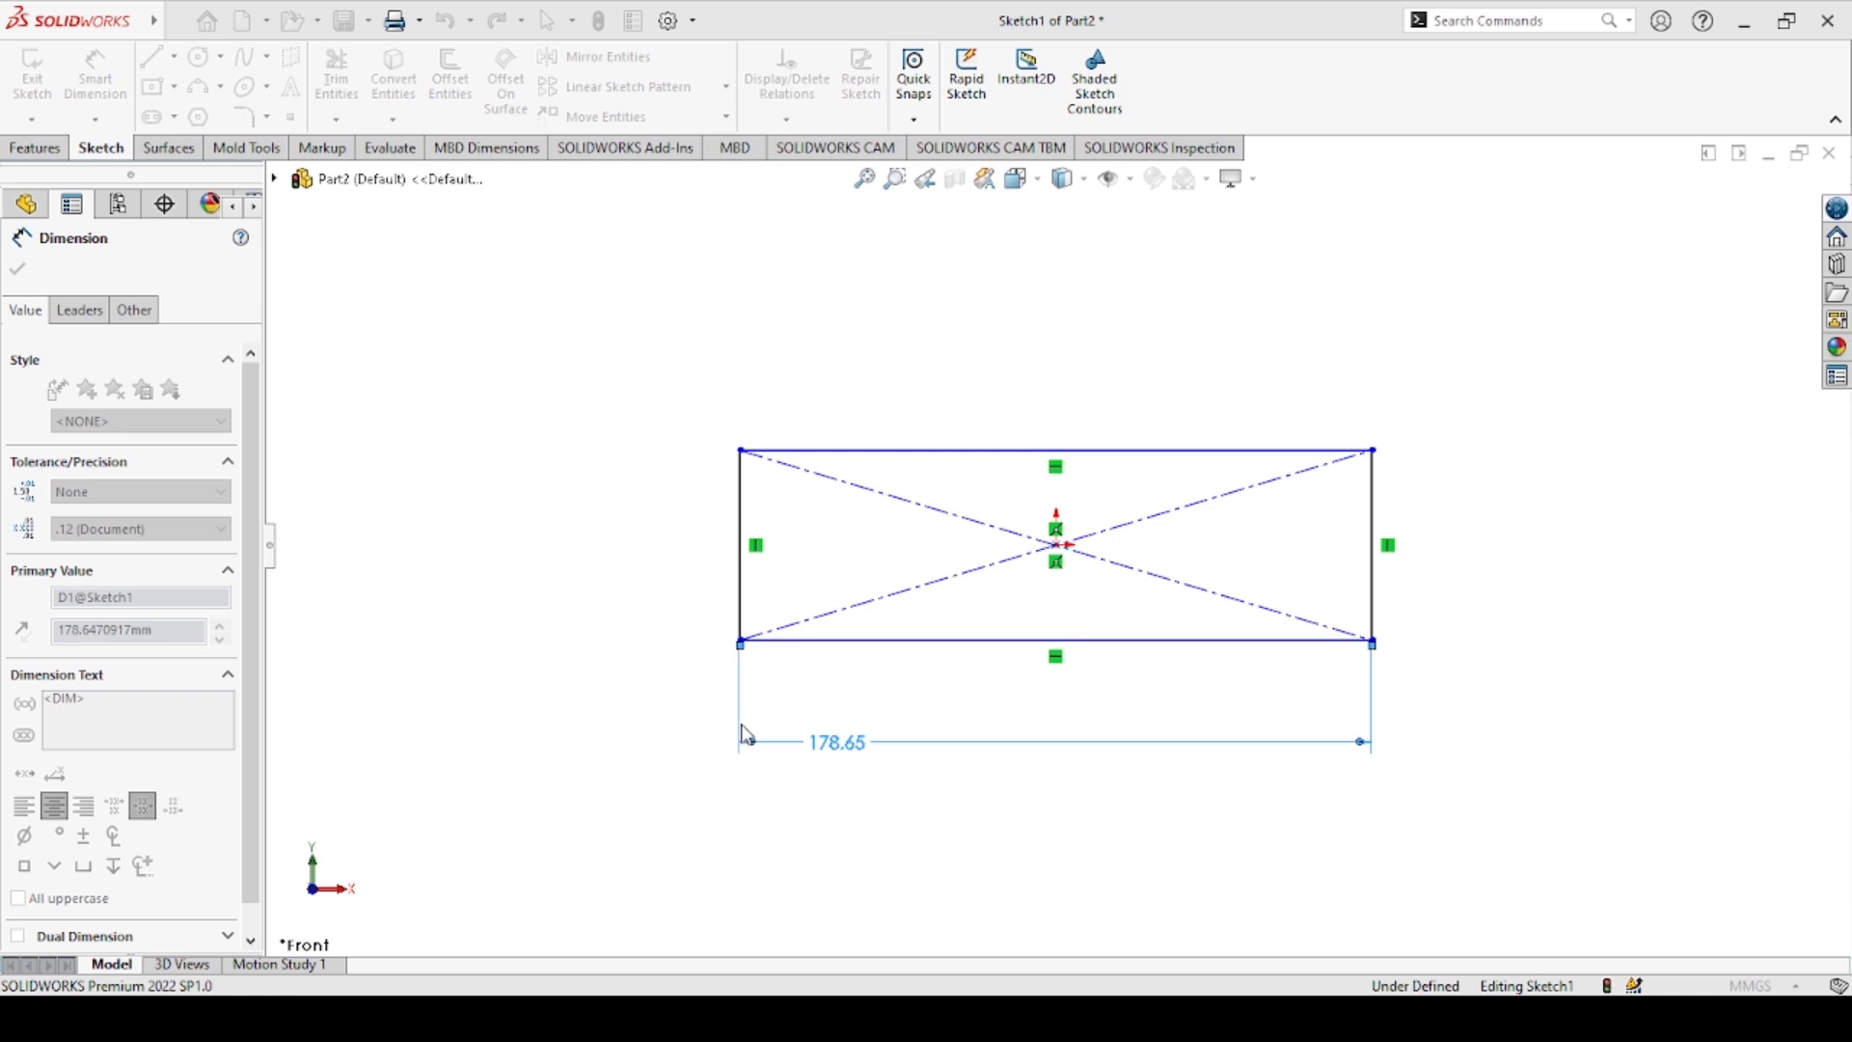
text(20)
key(Return)
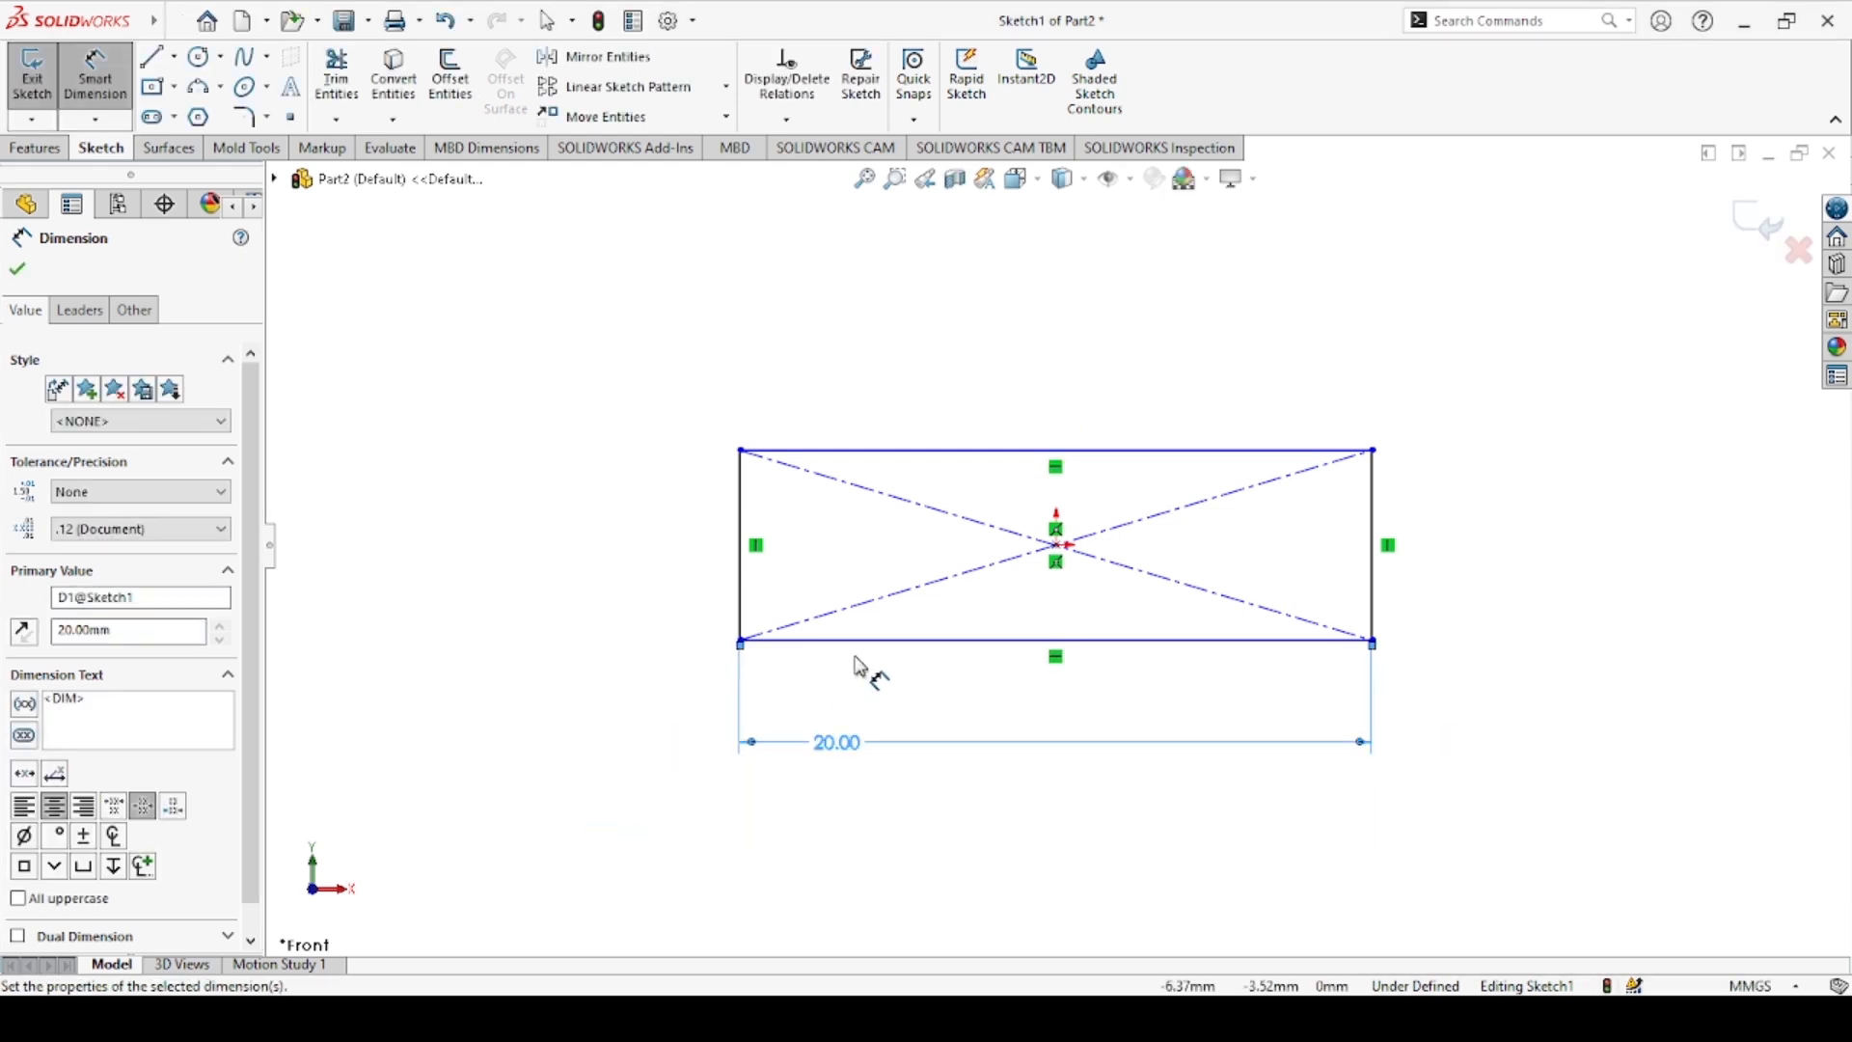
click(19, 272)
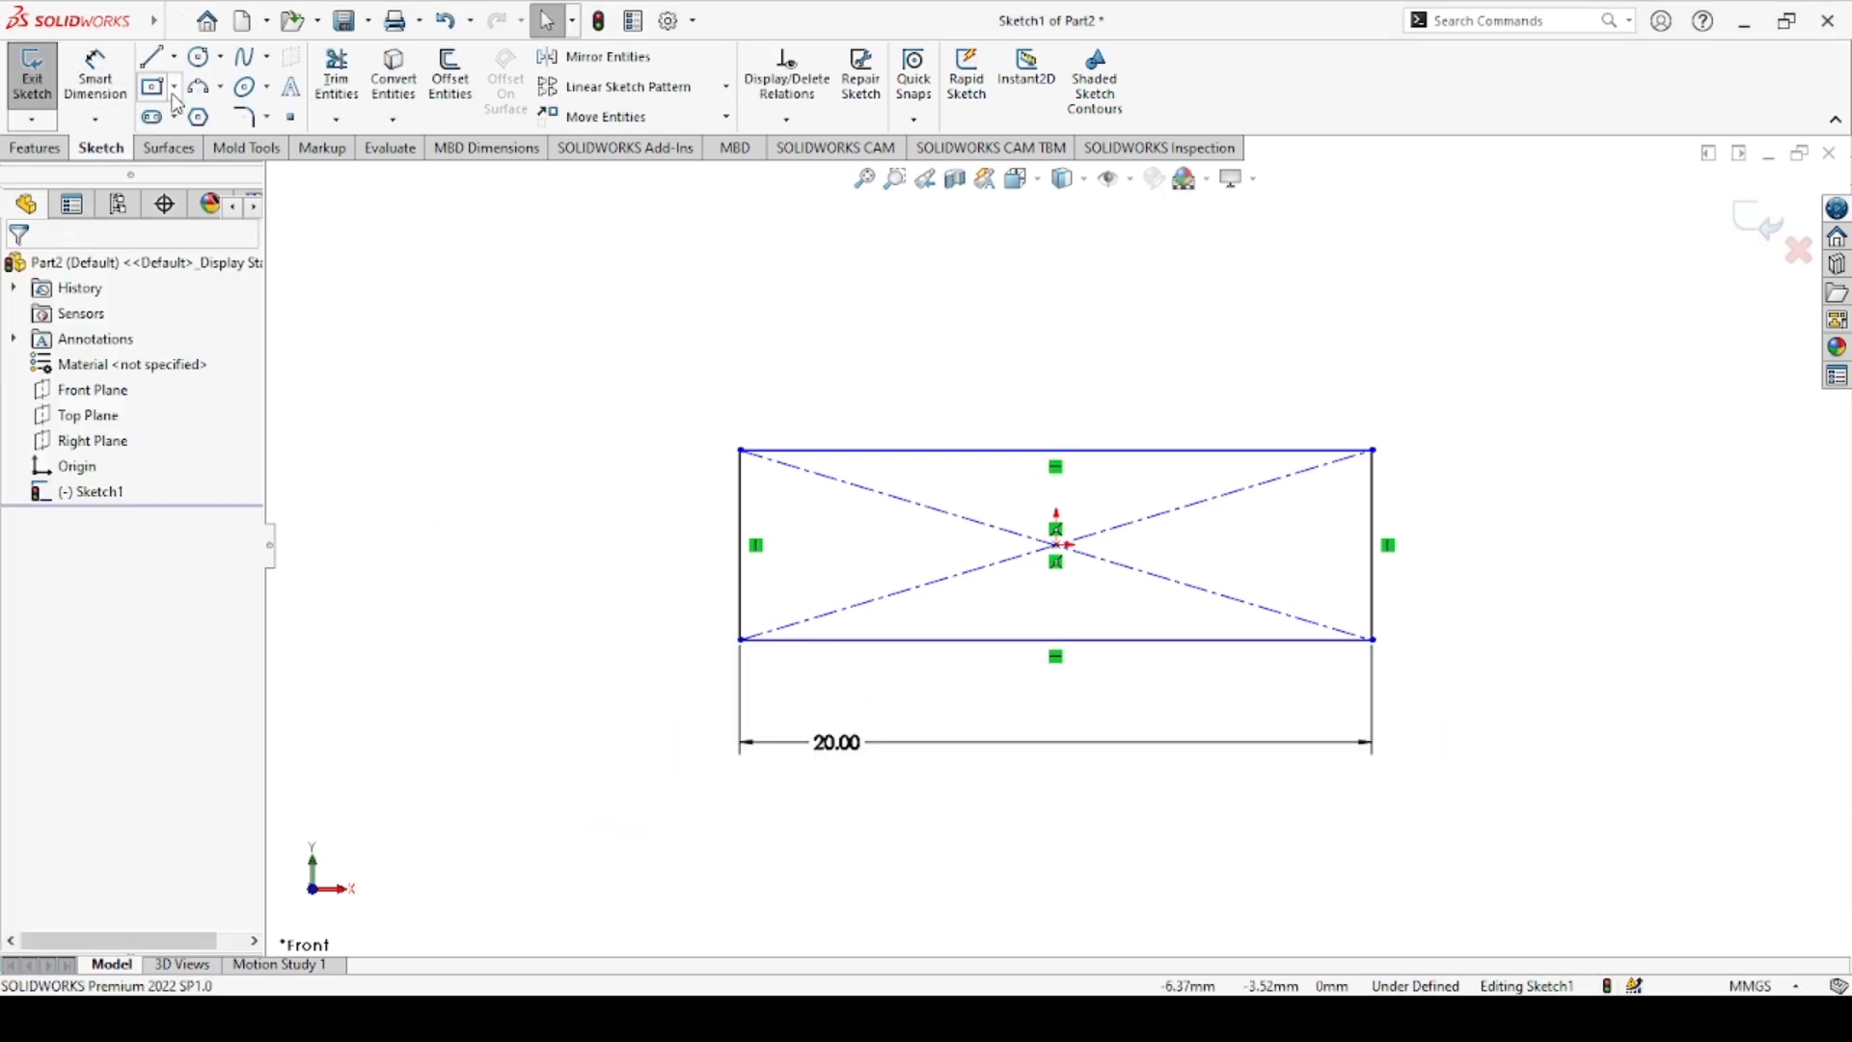
Dimension the rectangle's height at 20 mm
click(724, 483)
click(625, 511)
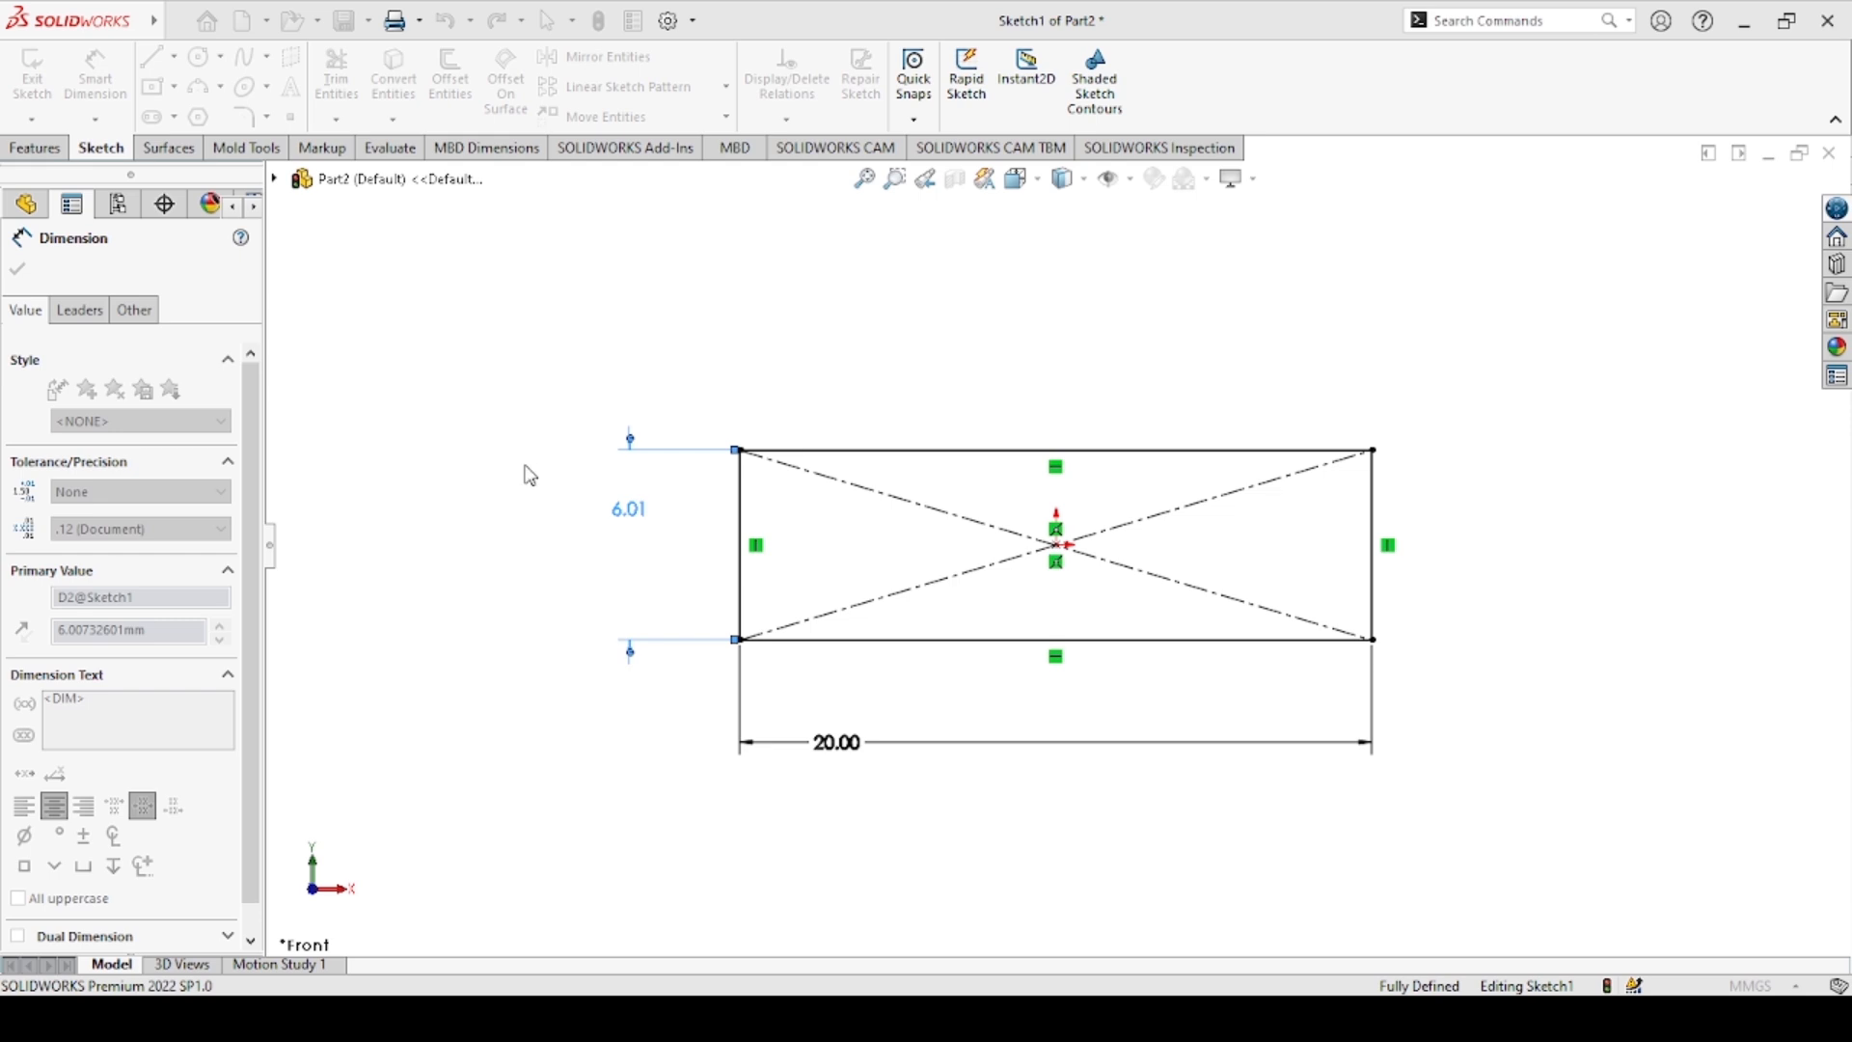
text(20)
key(Return)
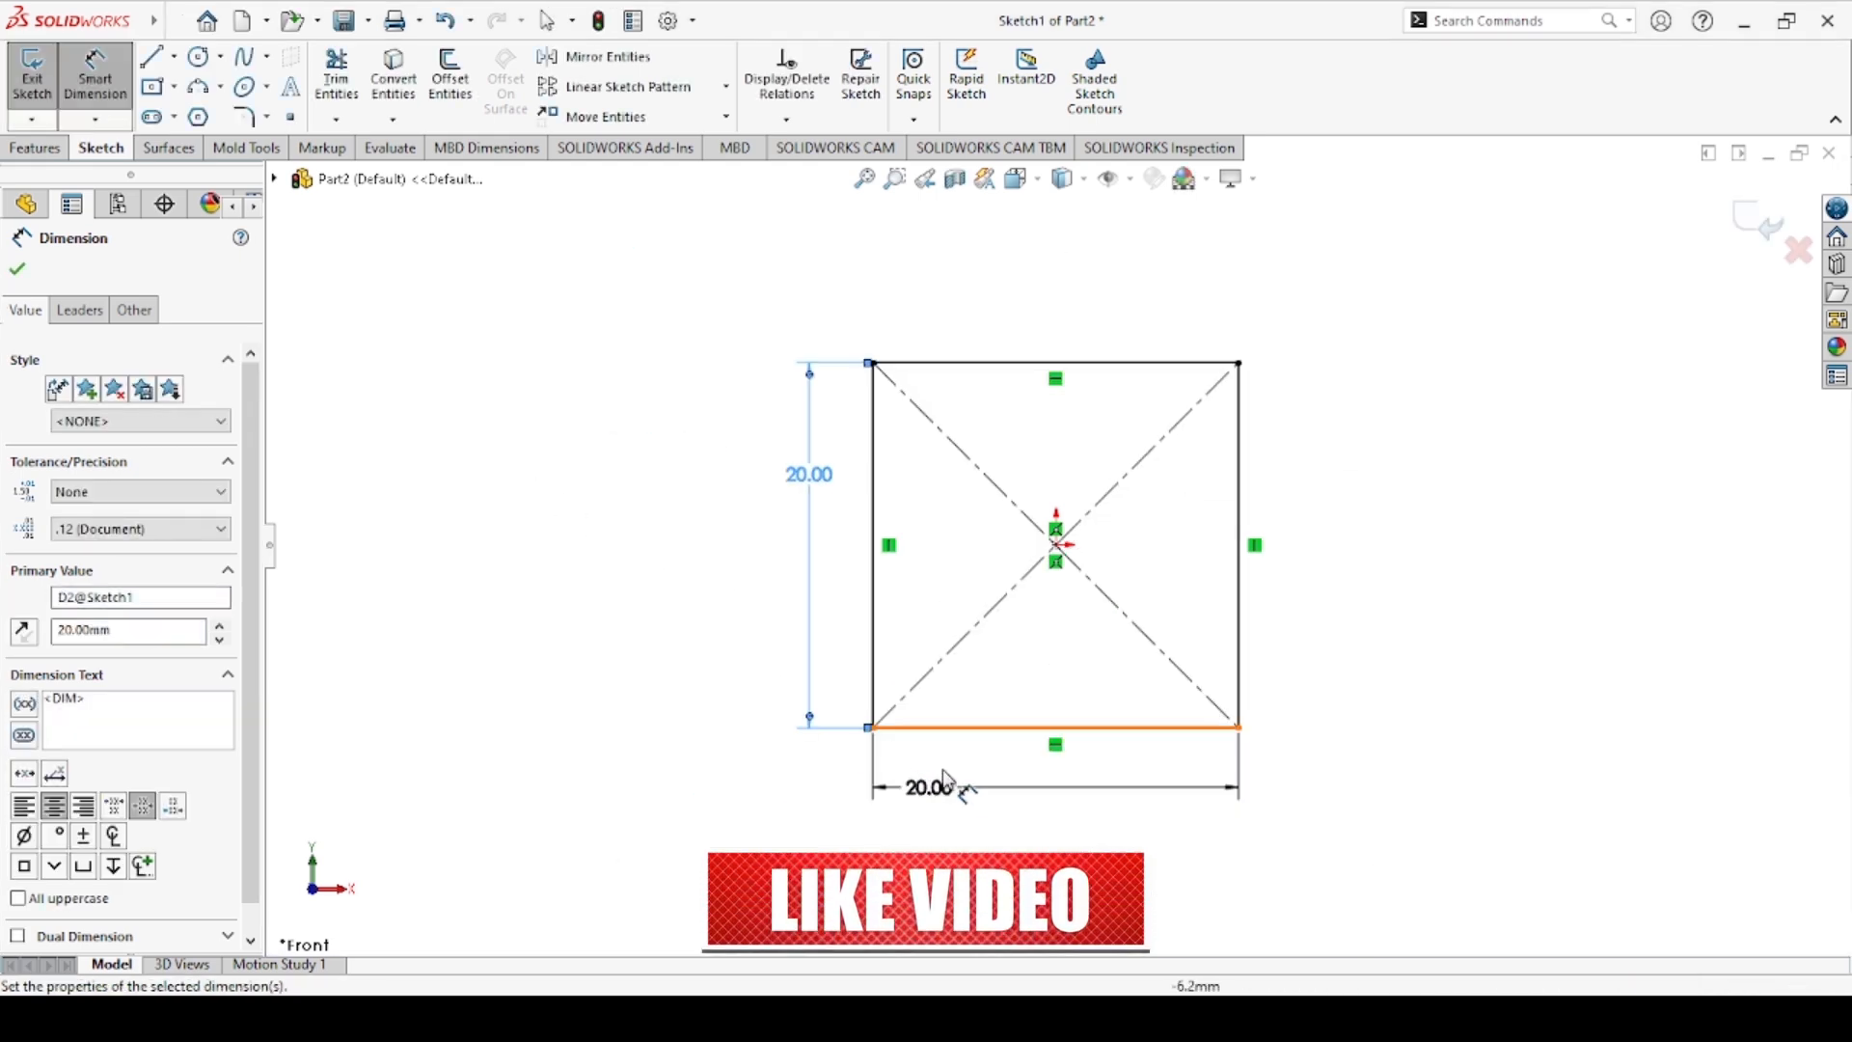
Set the rectangle's horizontal dimension to 100 mm and finish dimensioning
click(897, 772)
double_click(935, 789)
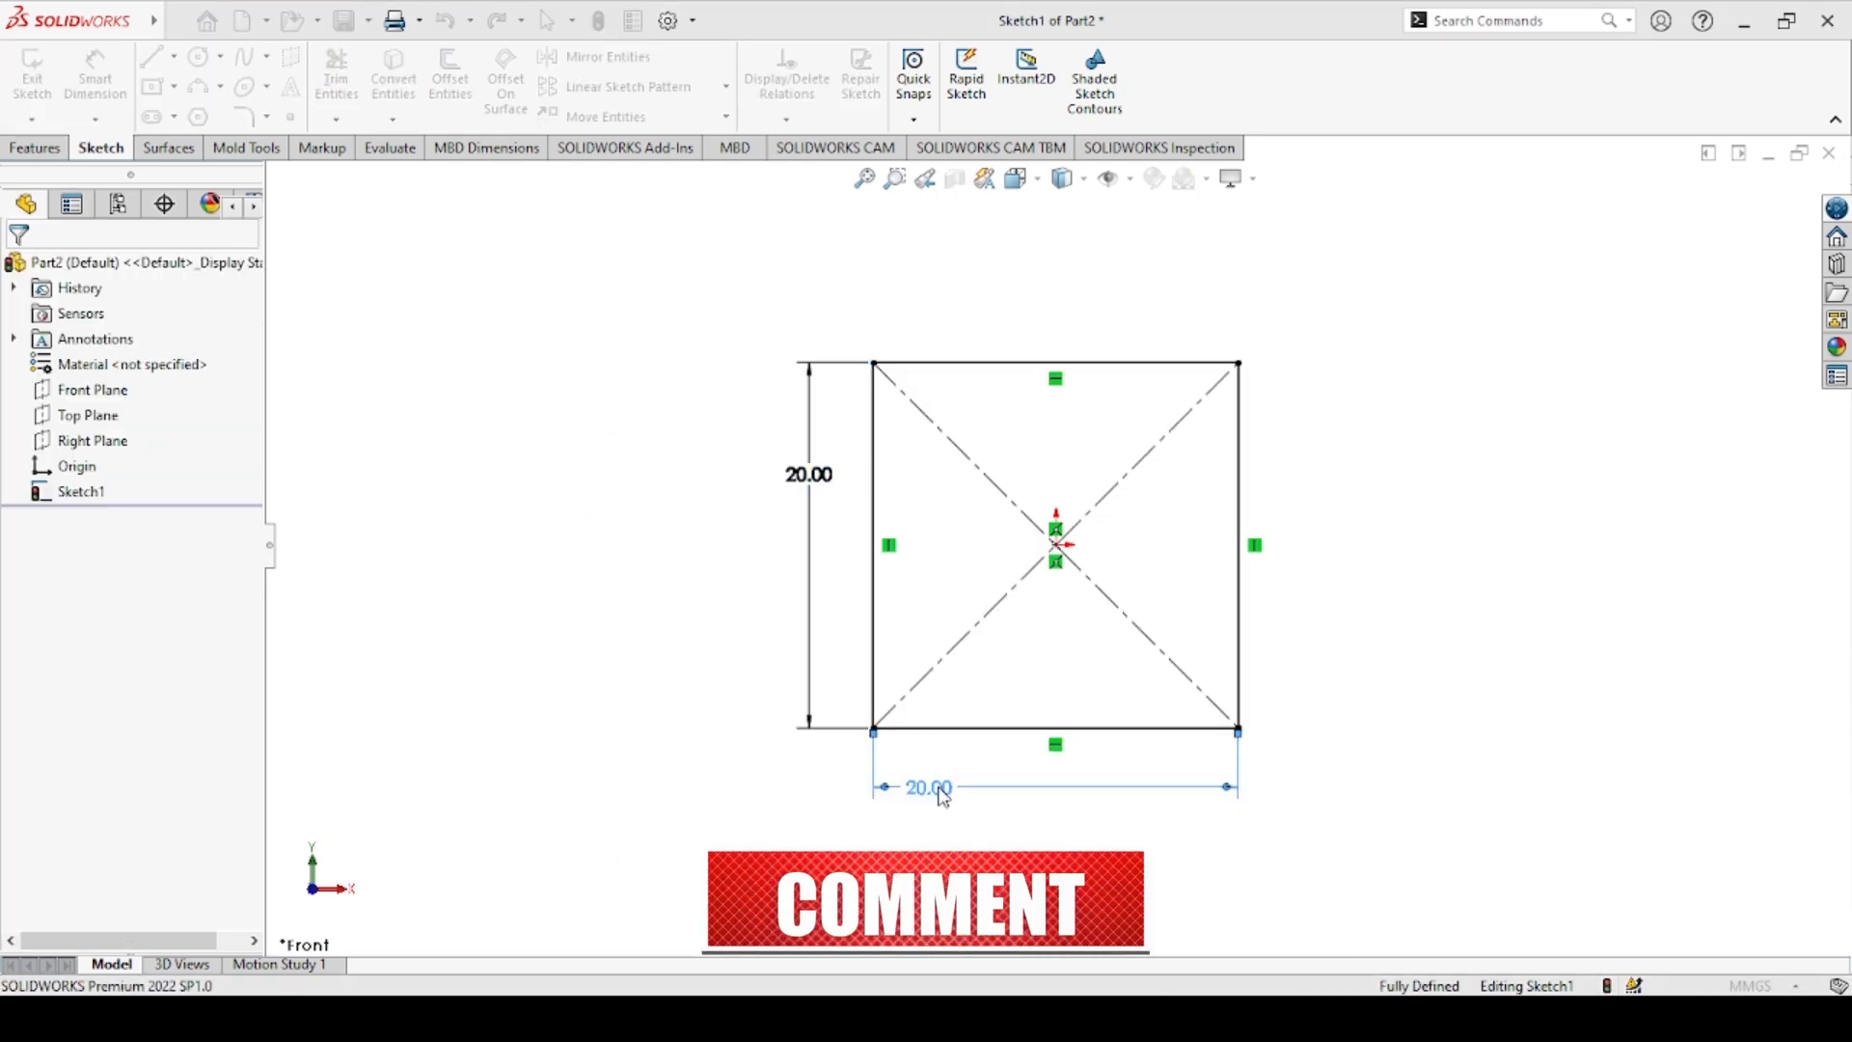
text(100)
key(Return)
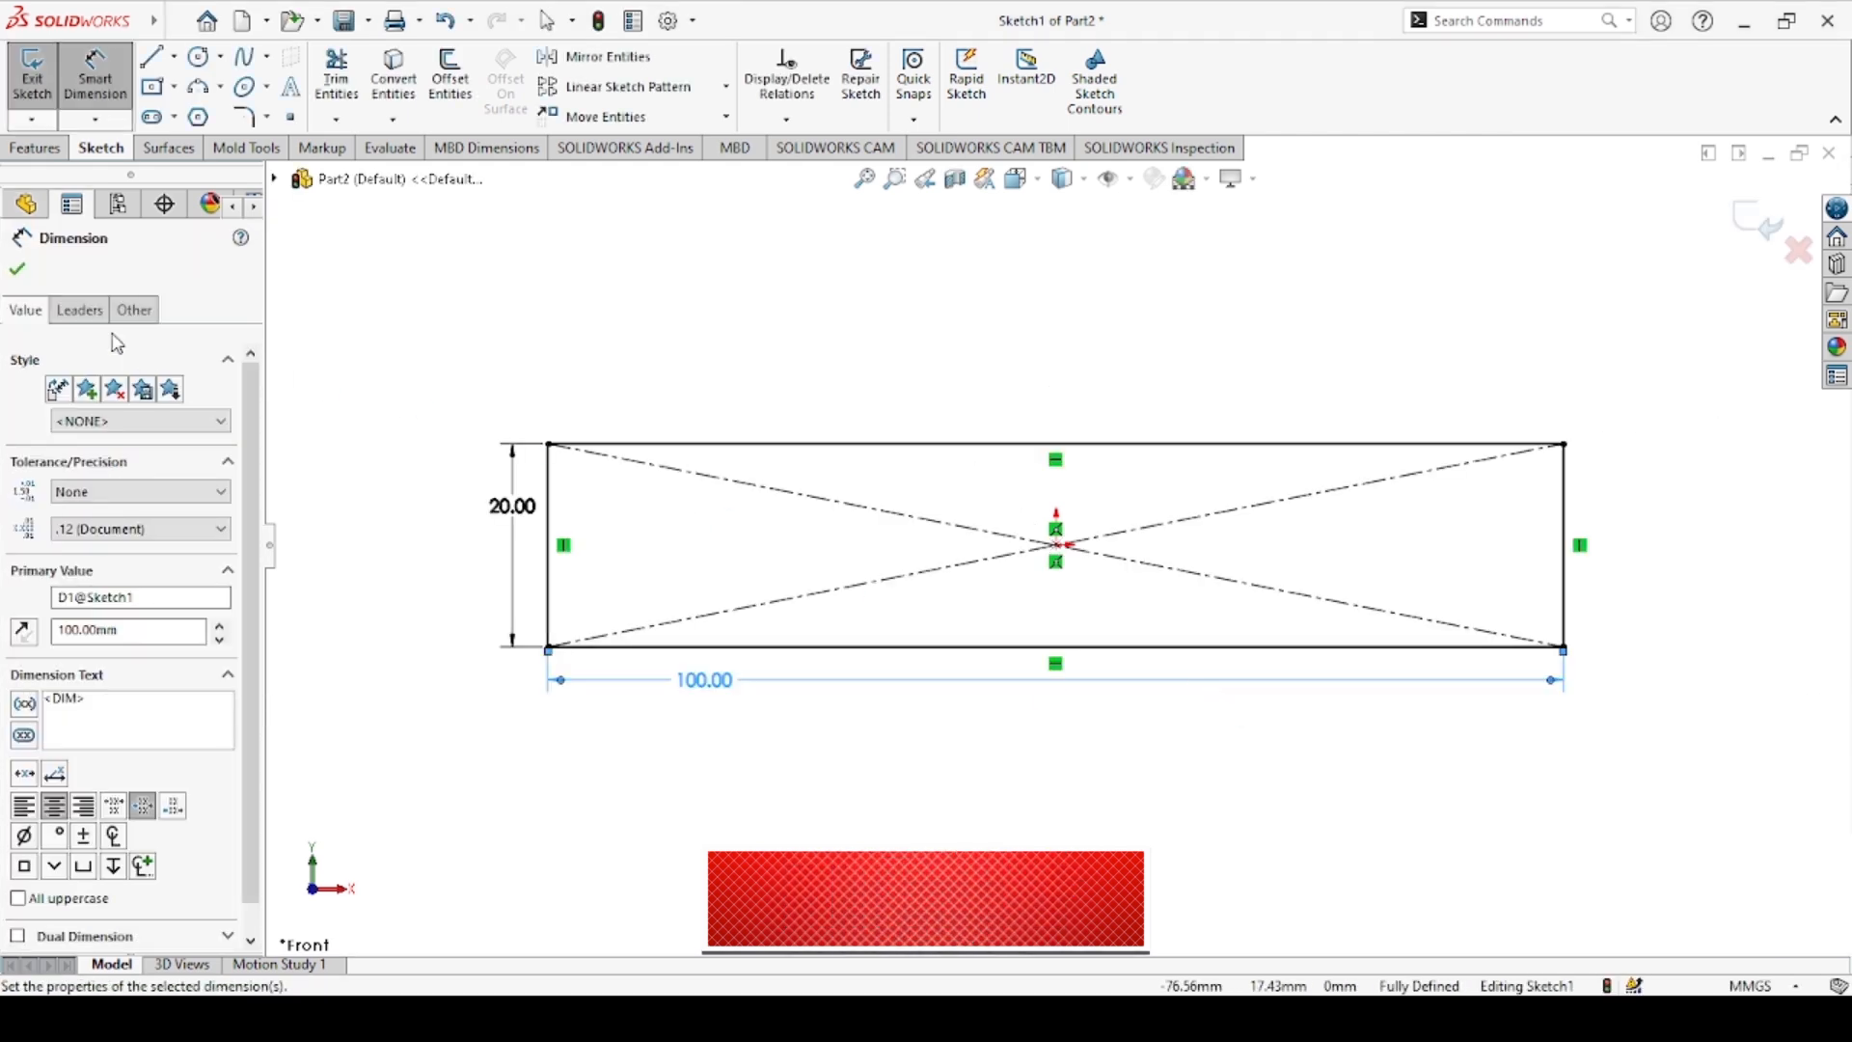
click(902, 299)
key(Escape)
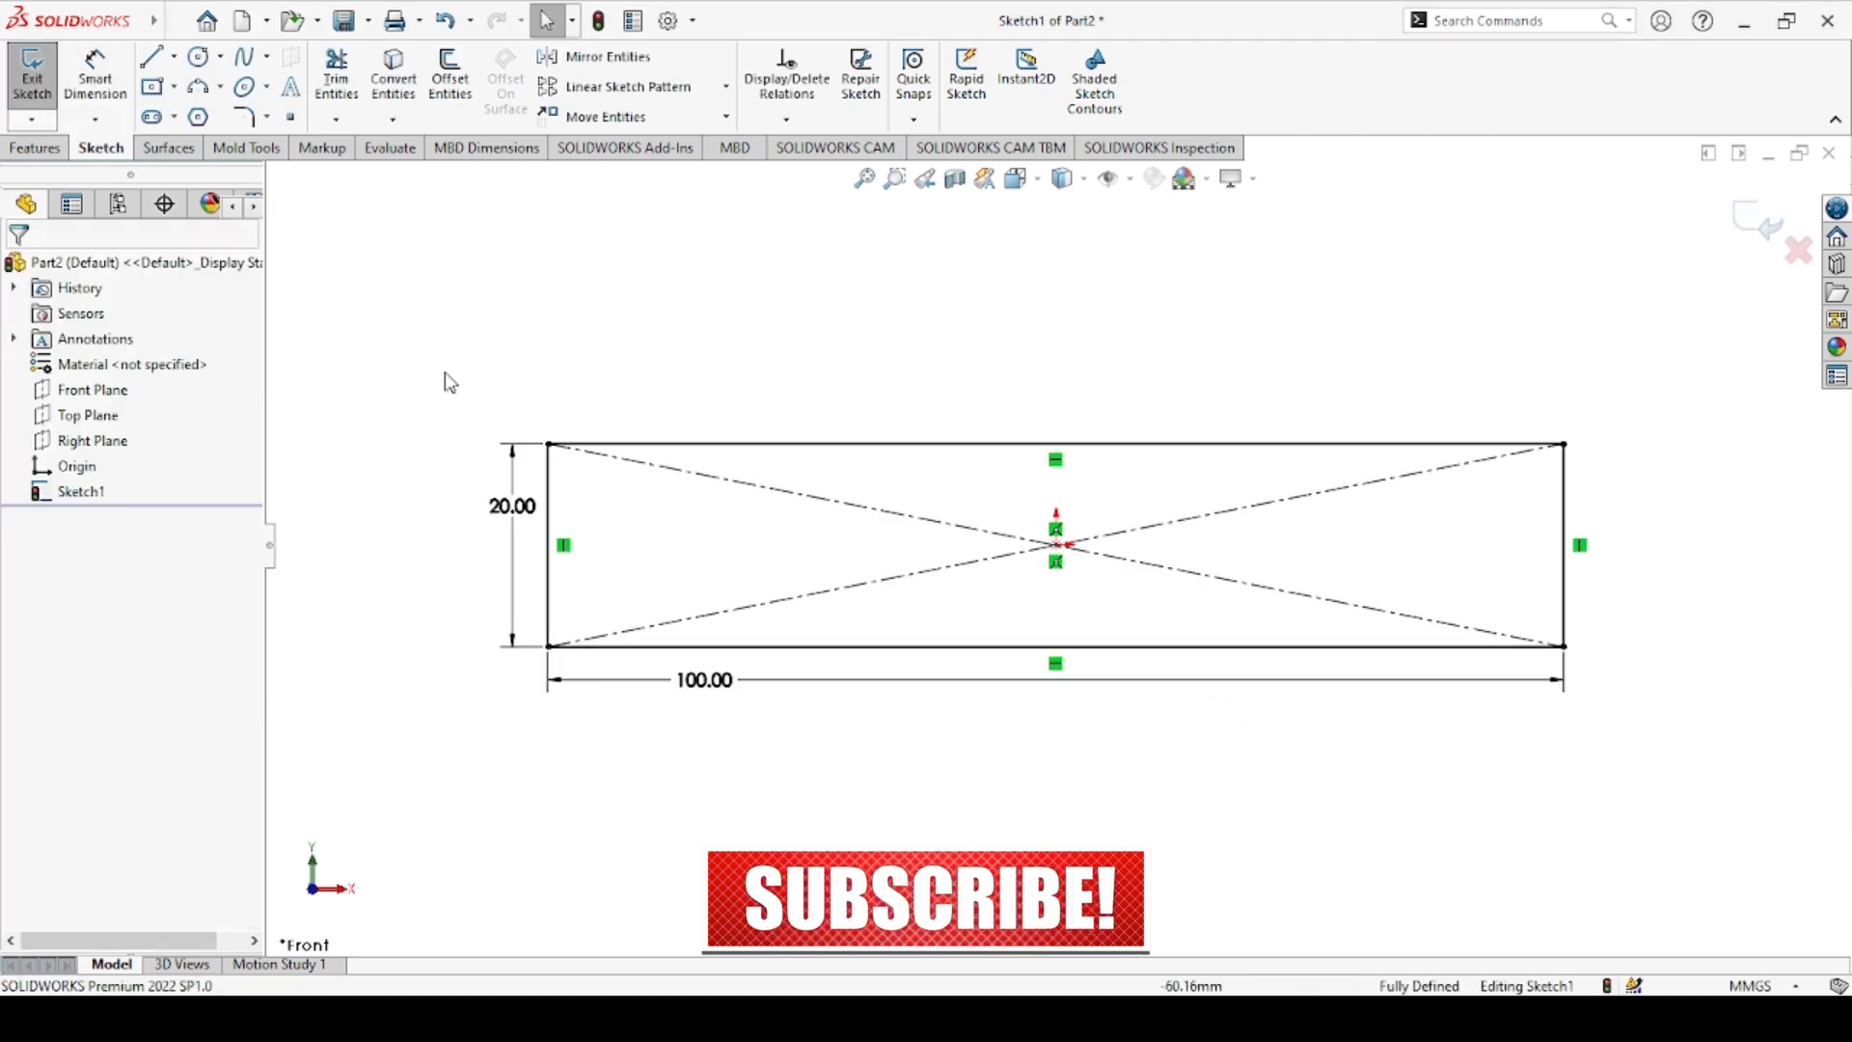
Exit the sketch of the fully dimensioned rectangle on the Front Plane
click(81, 389)
key(f)
middle_drag(1059, 530, 940, 714)
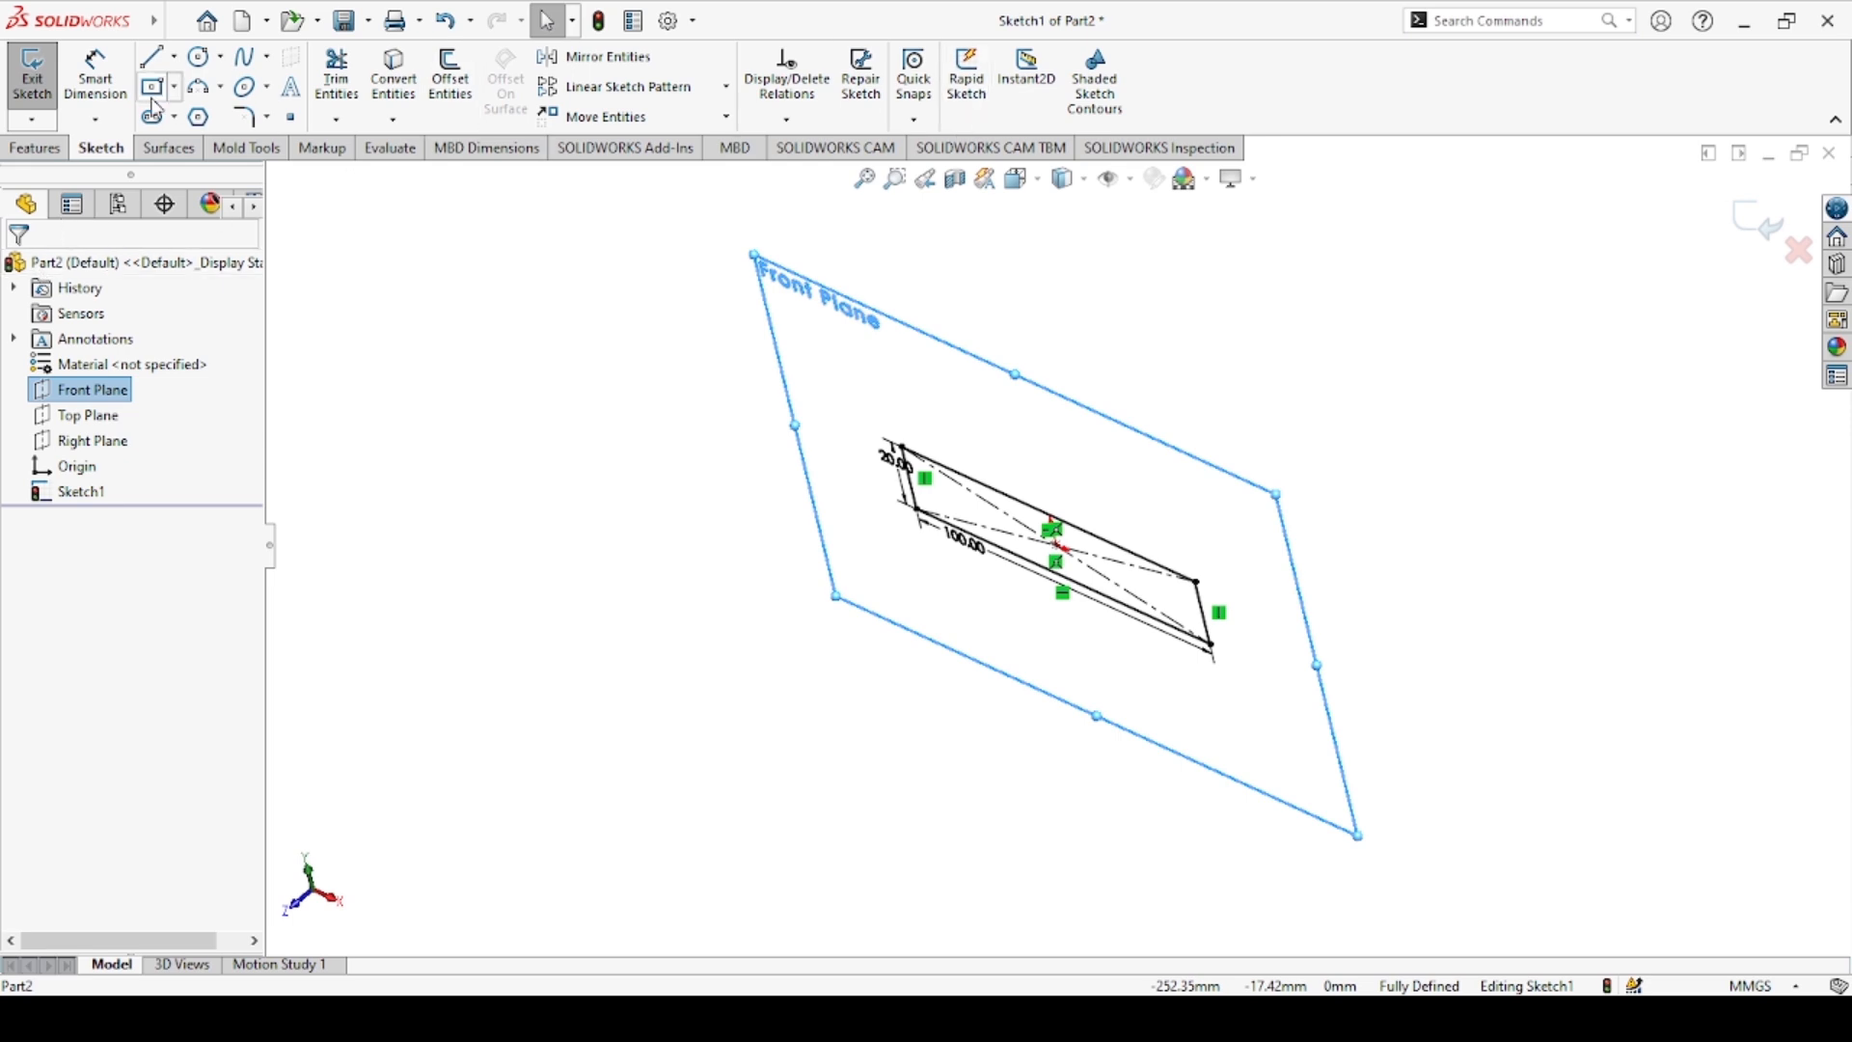
click(58, 151)
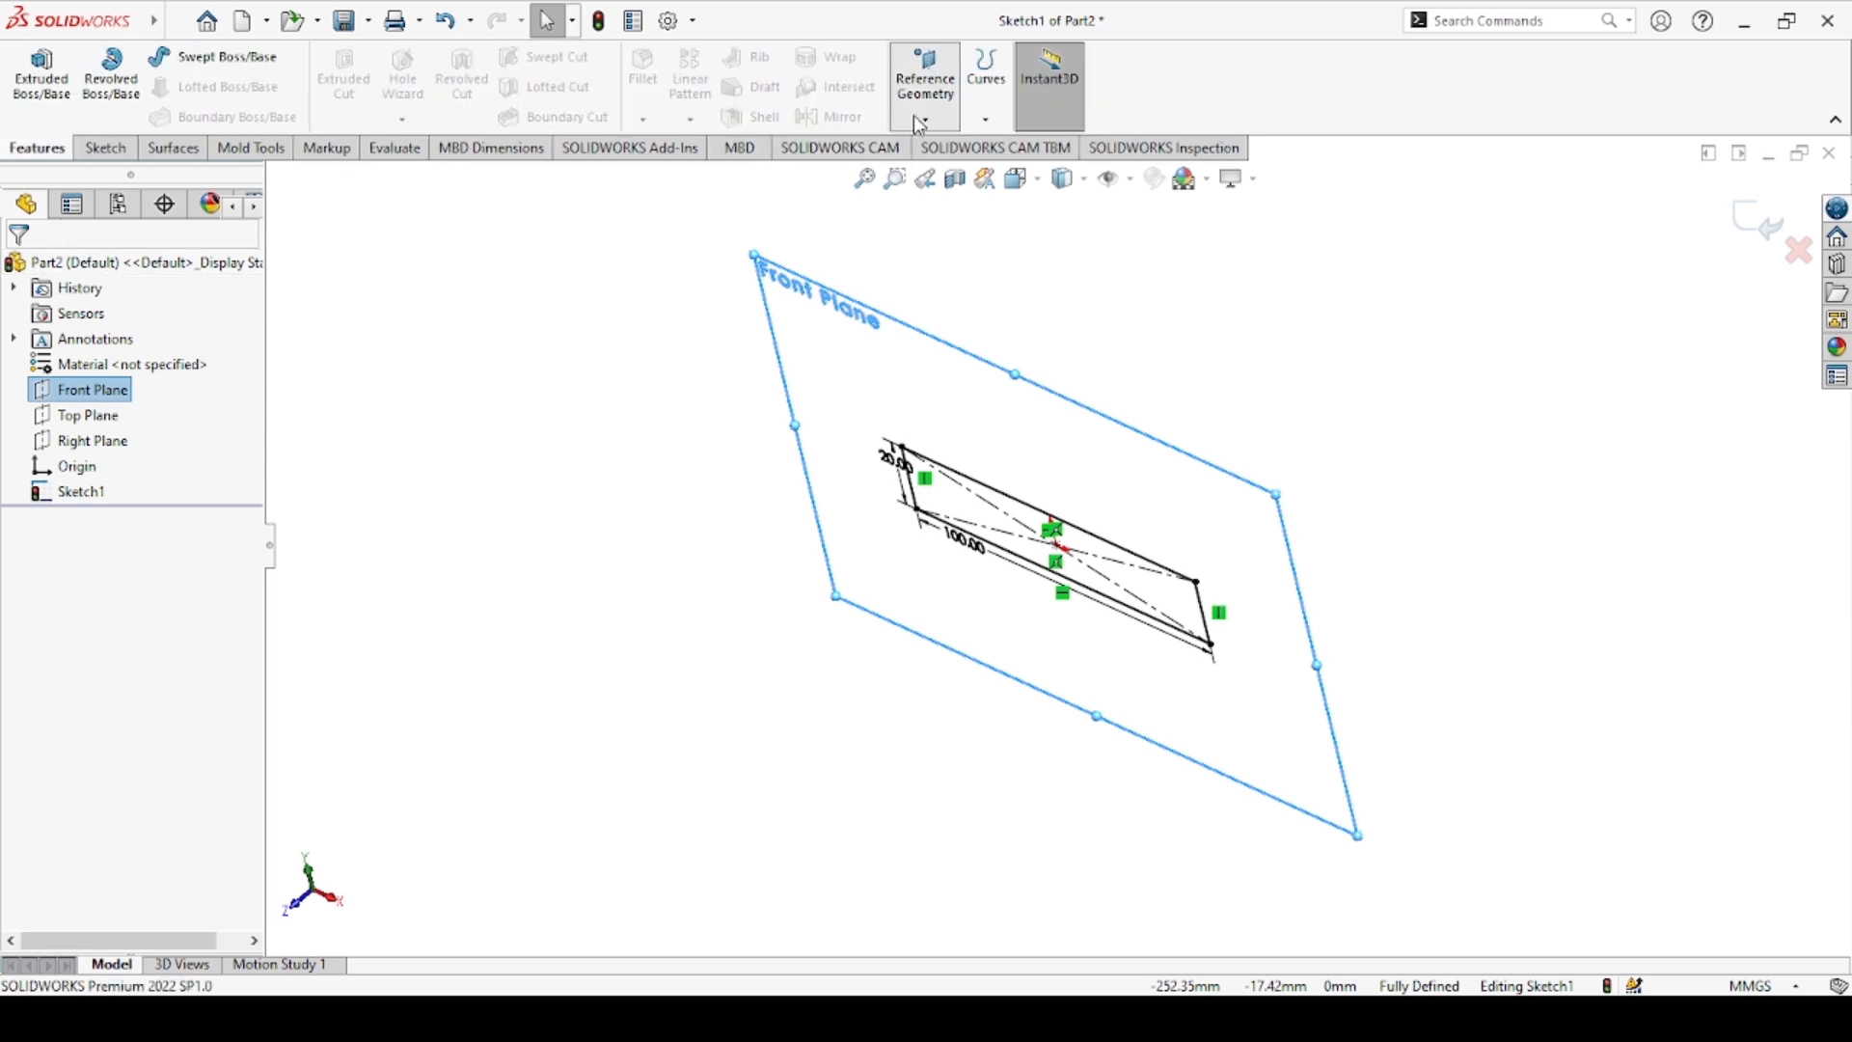
click(1737, 232)
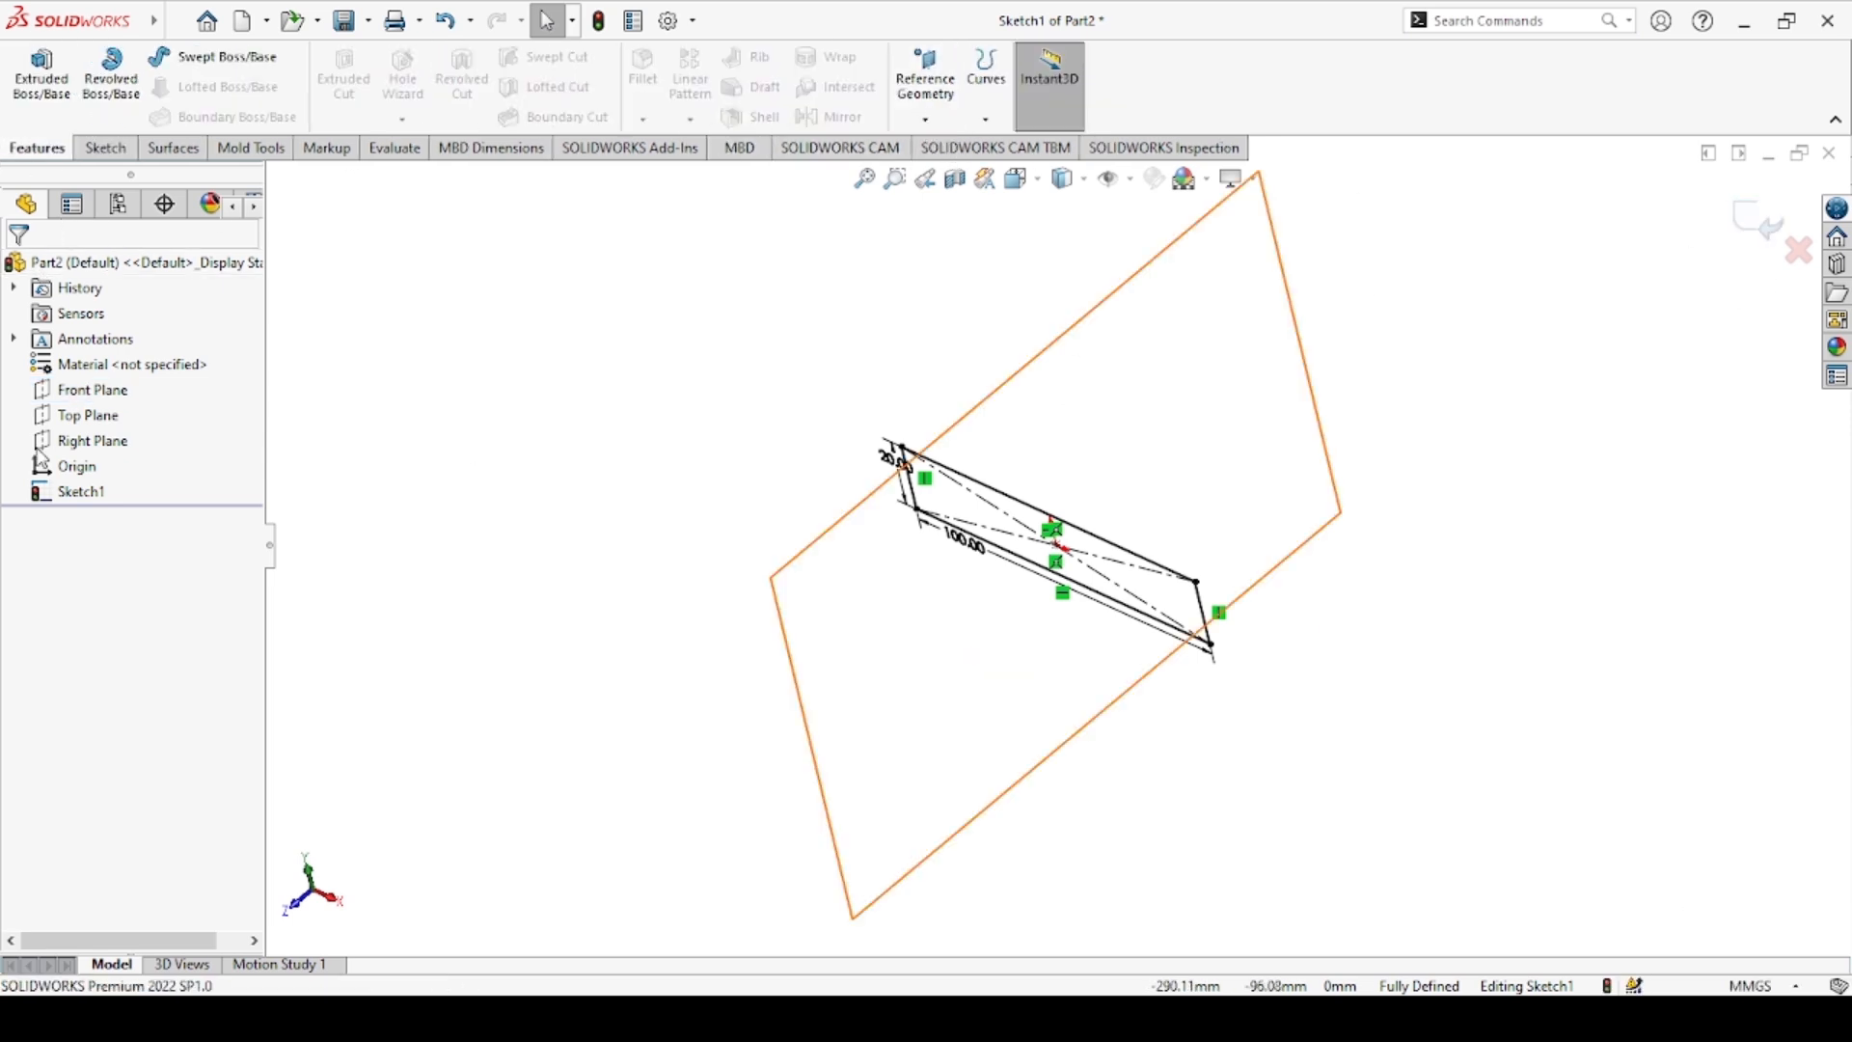
click(85, 389)
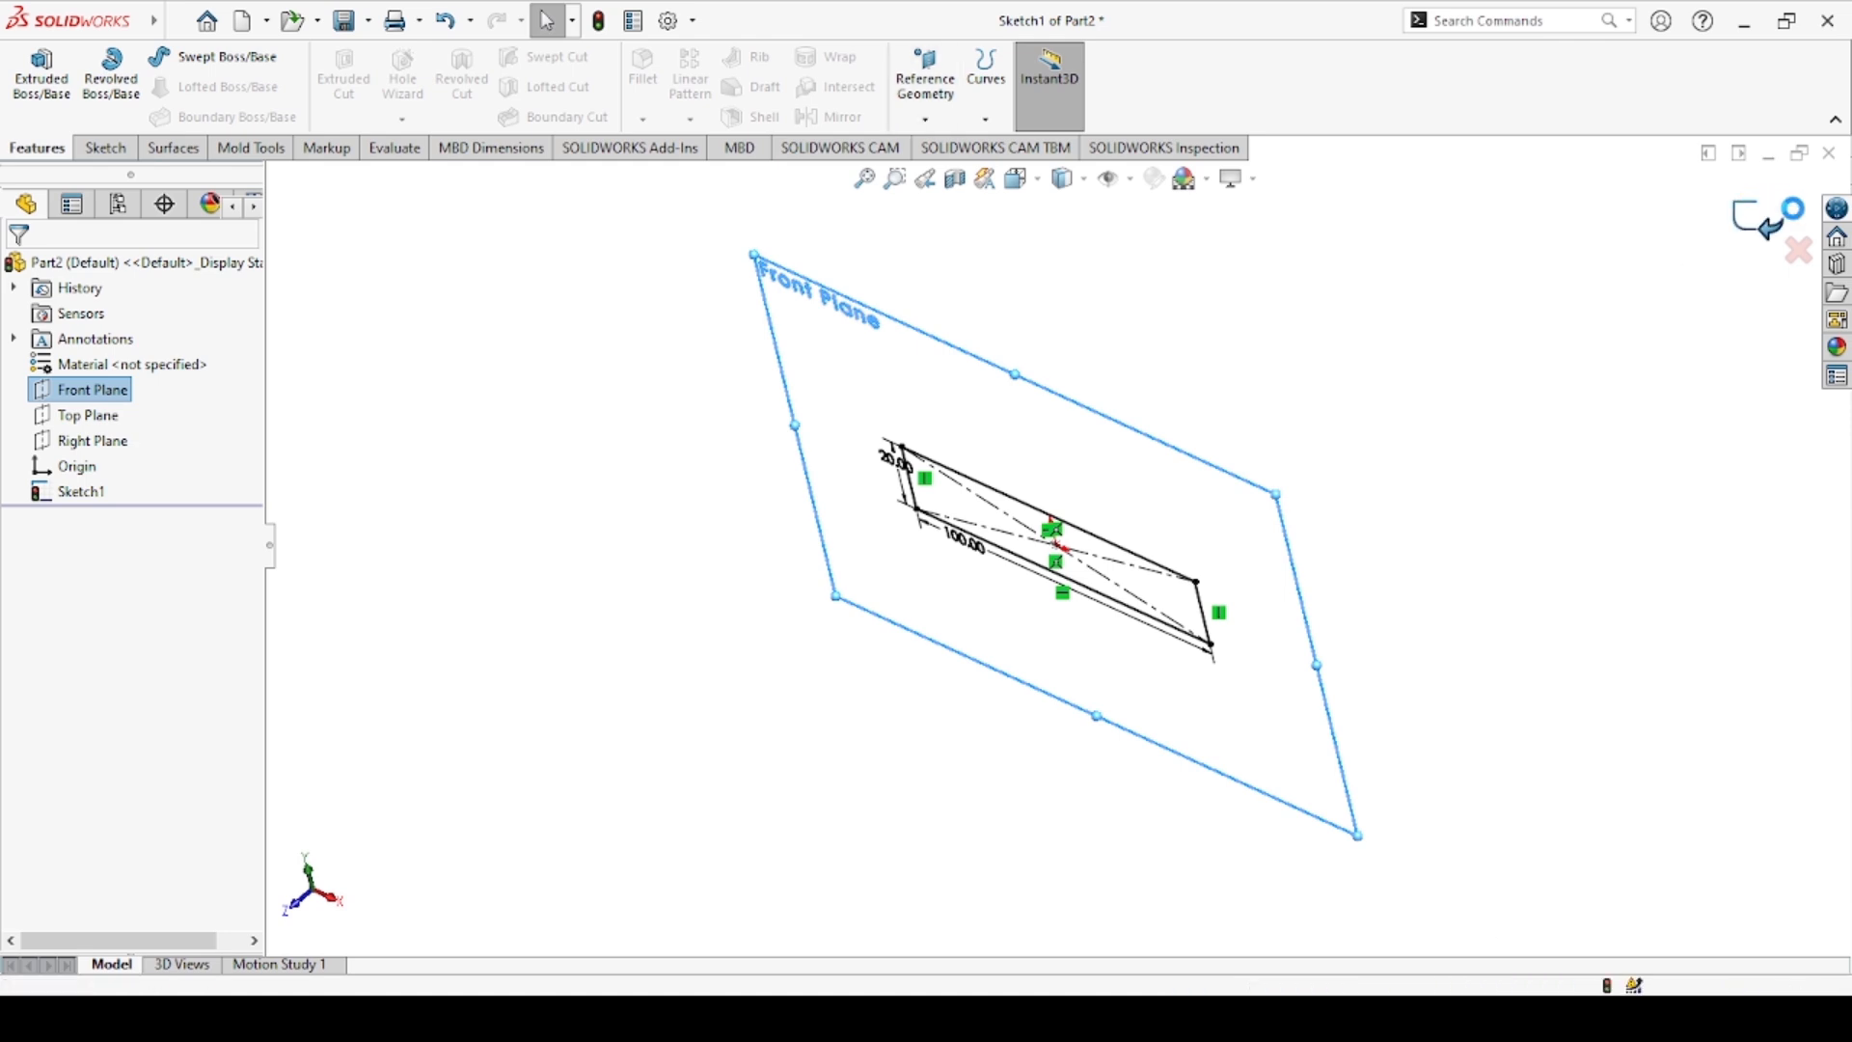
click(1747, 237)
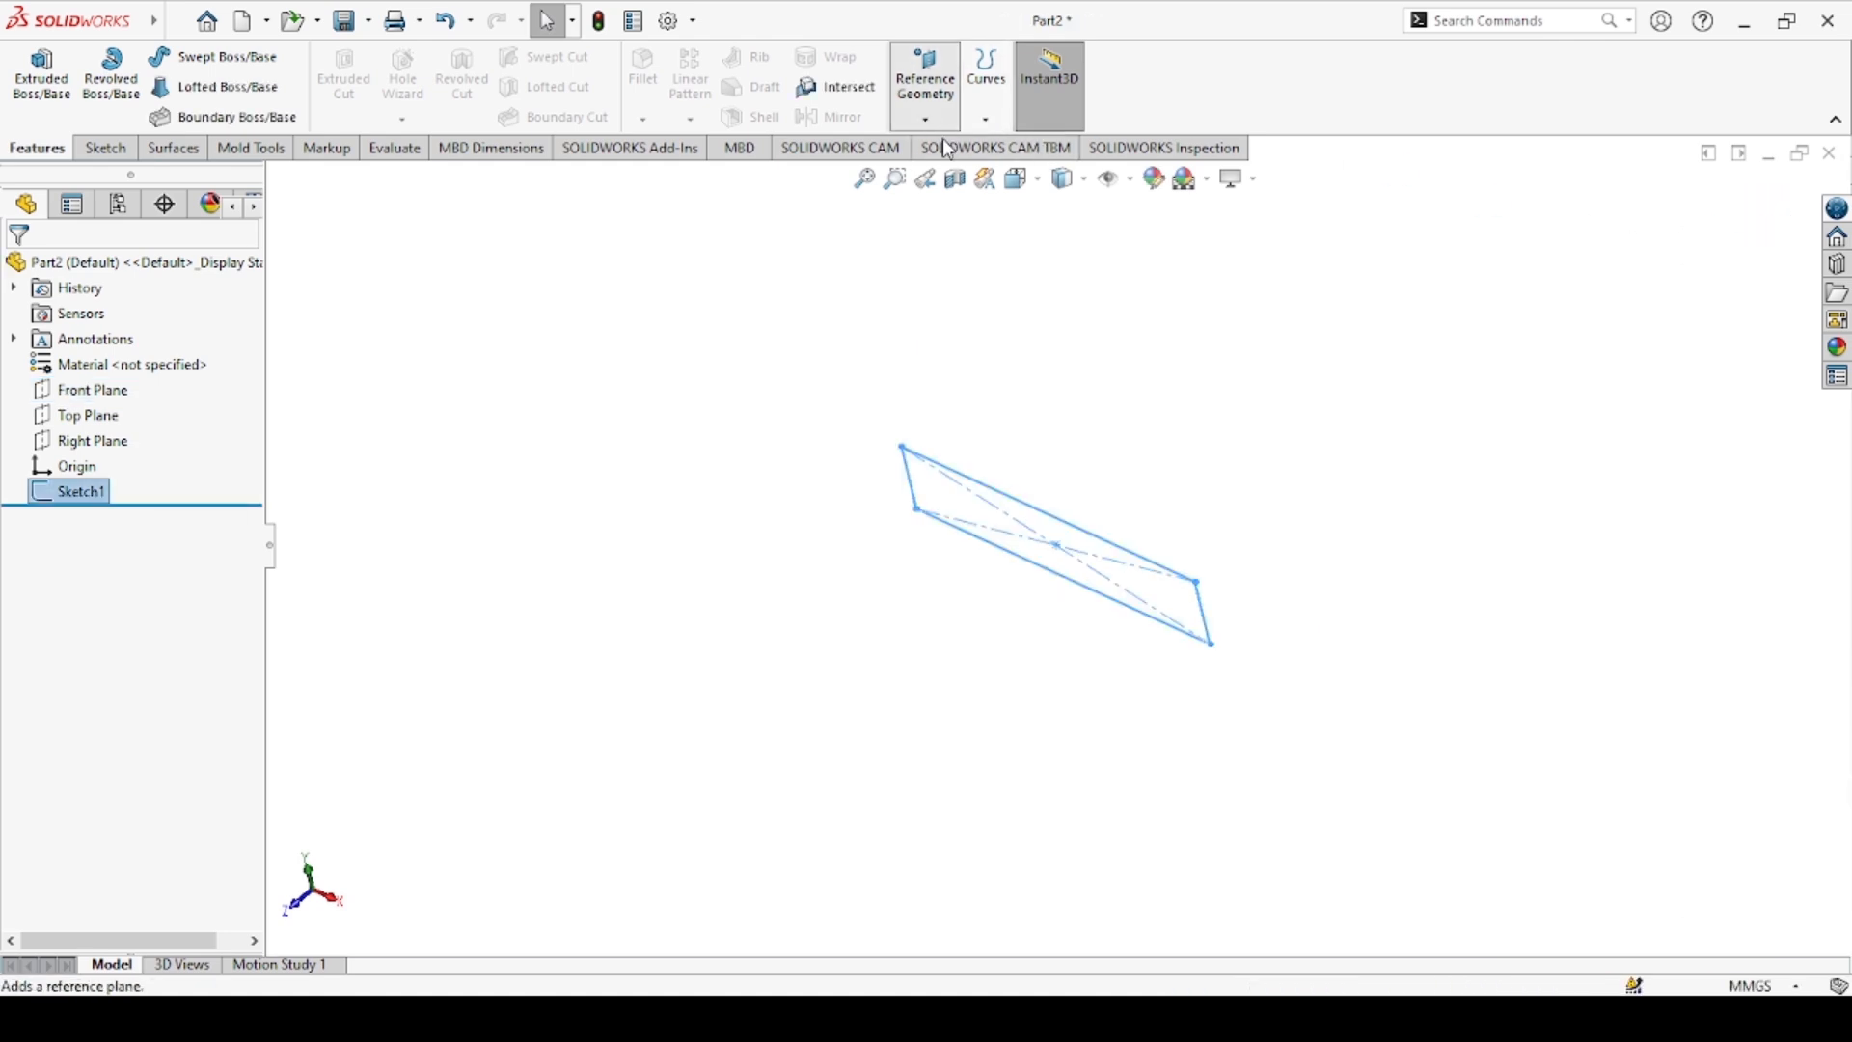
Create a reference plane parallel to the Front Plane at an offset distance of 110 mm
click(928, 96)
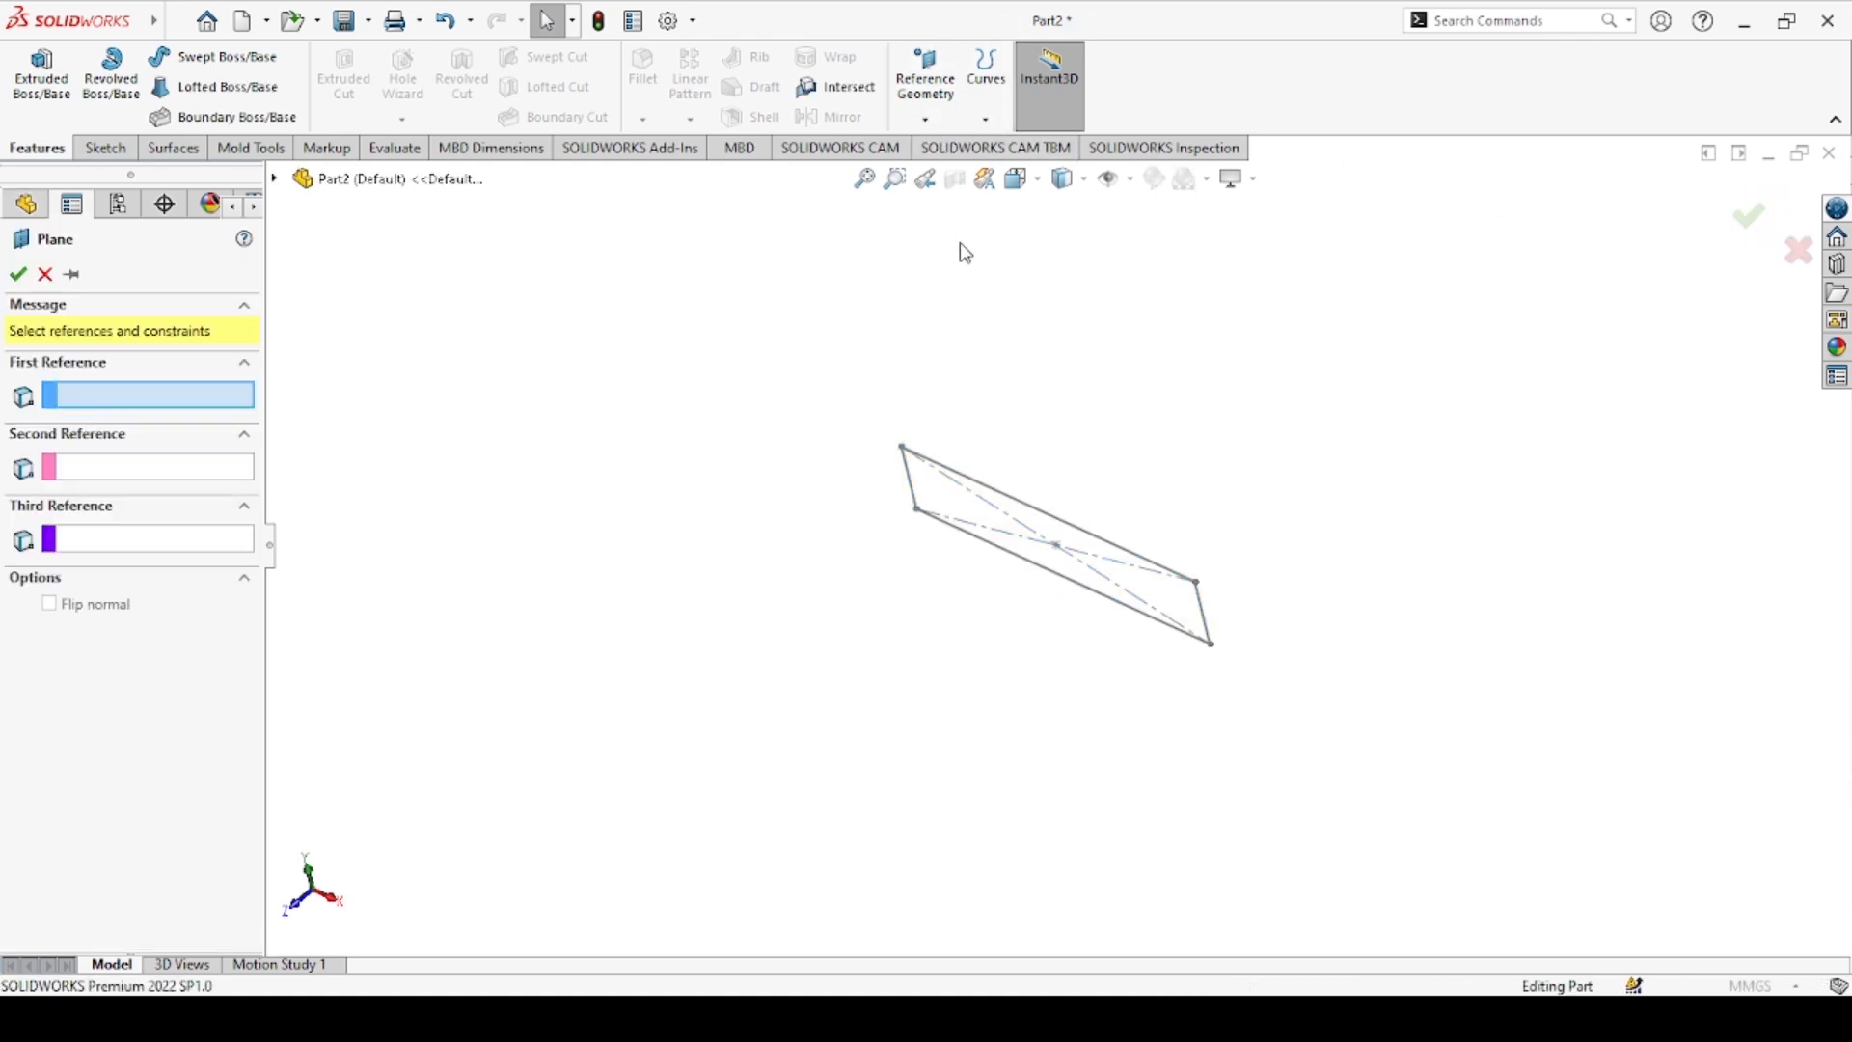
click(275, 179)
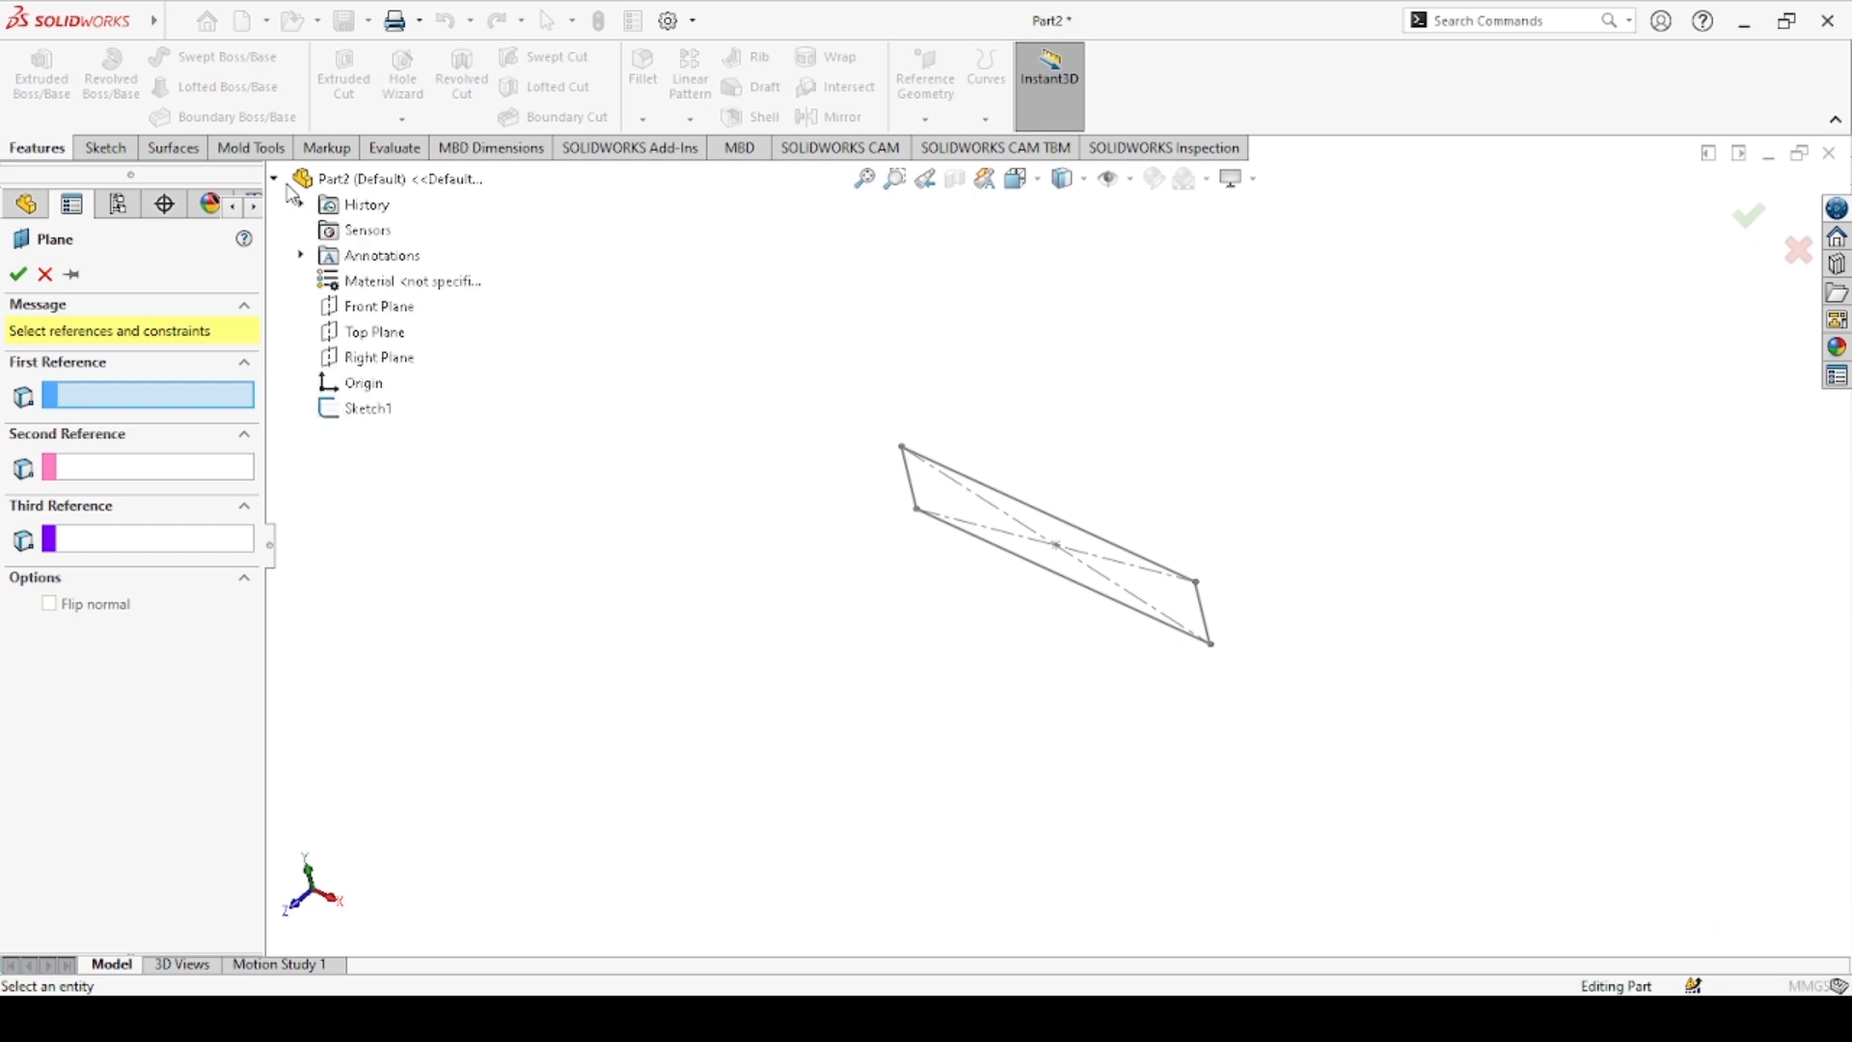
click(379, 309)
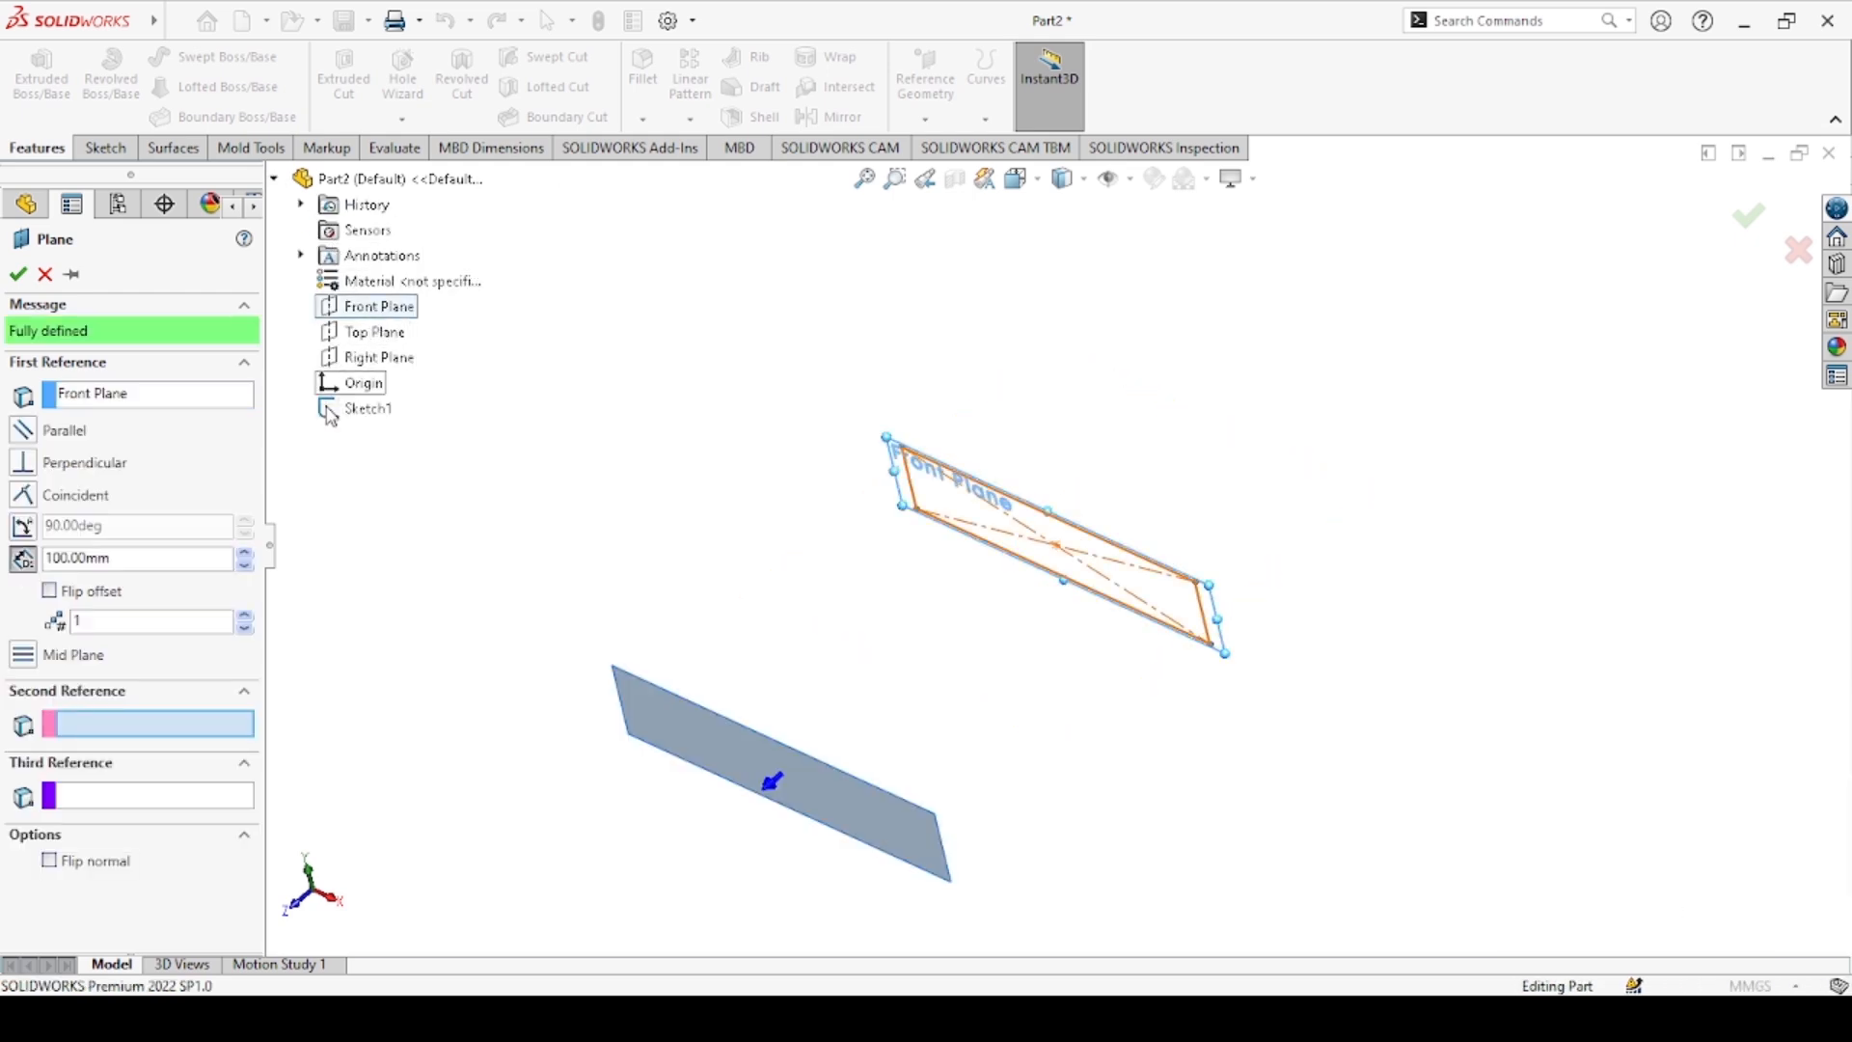
scroll(809, 598, up, 2)
click(154, 565)
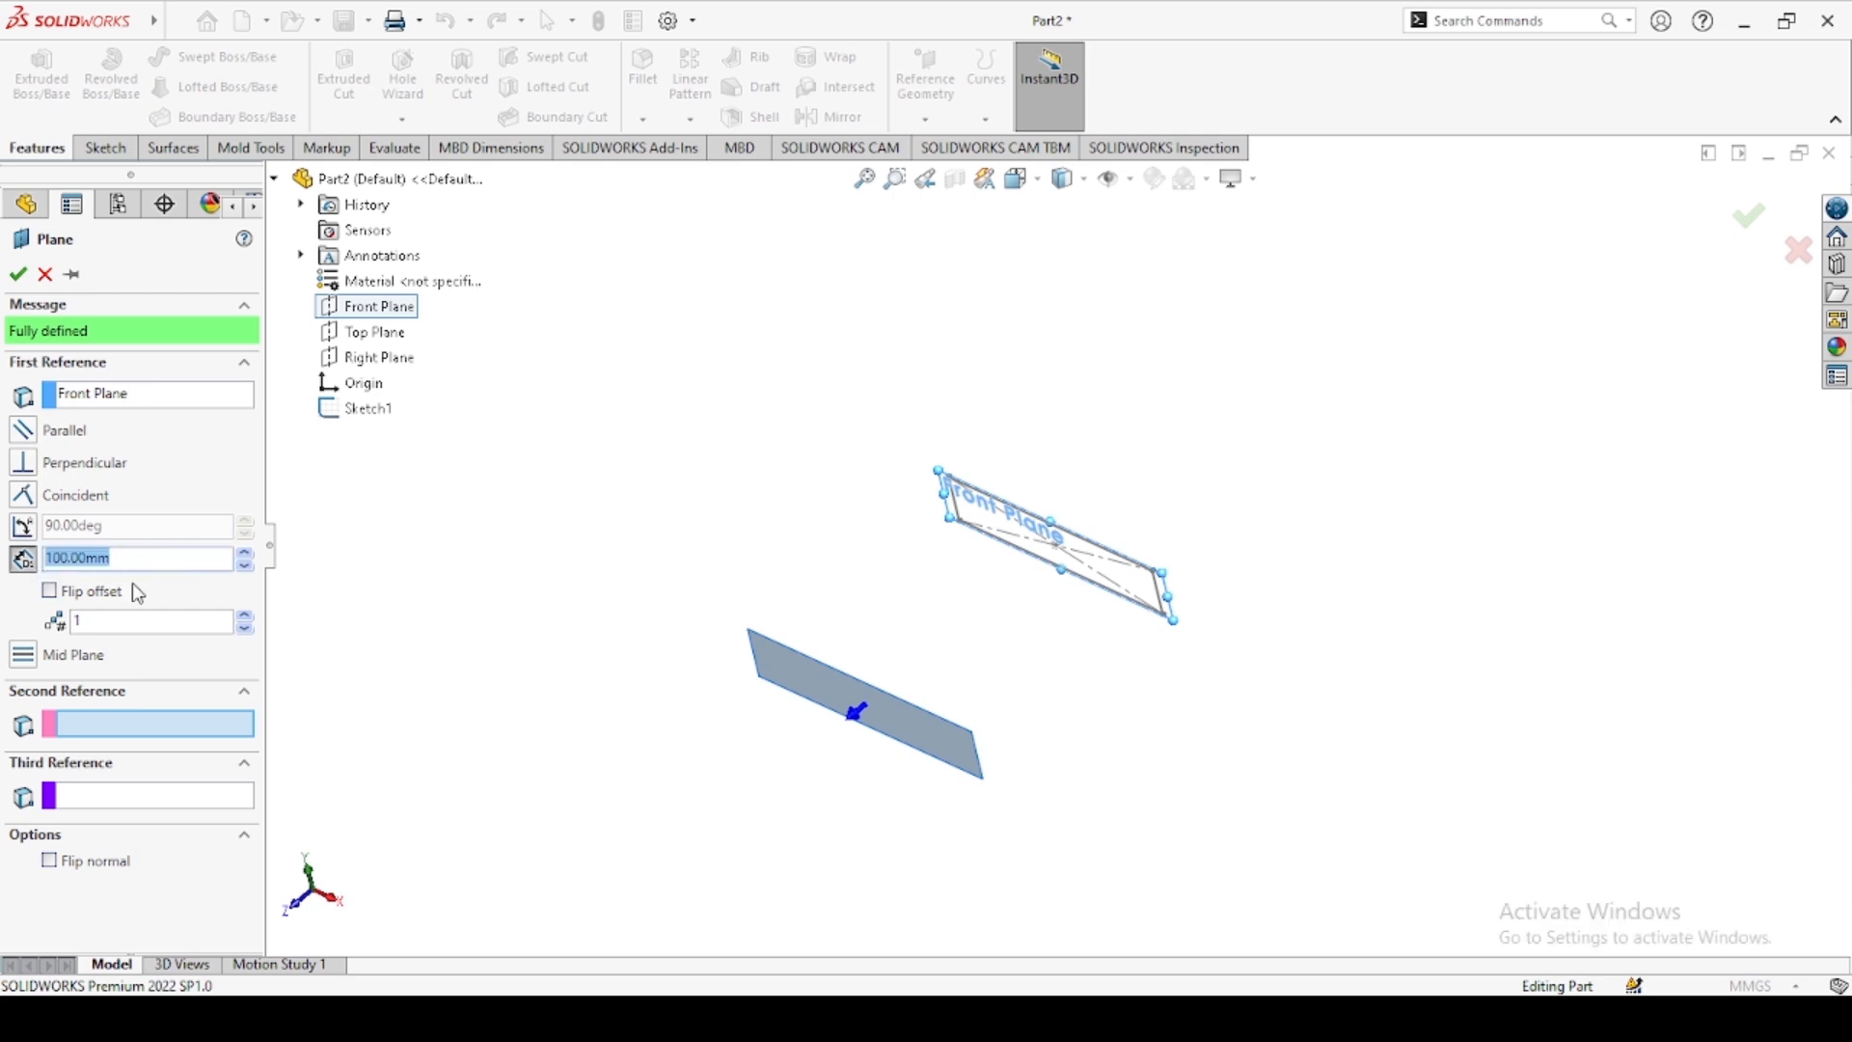
text(1)
key(Return)
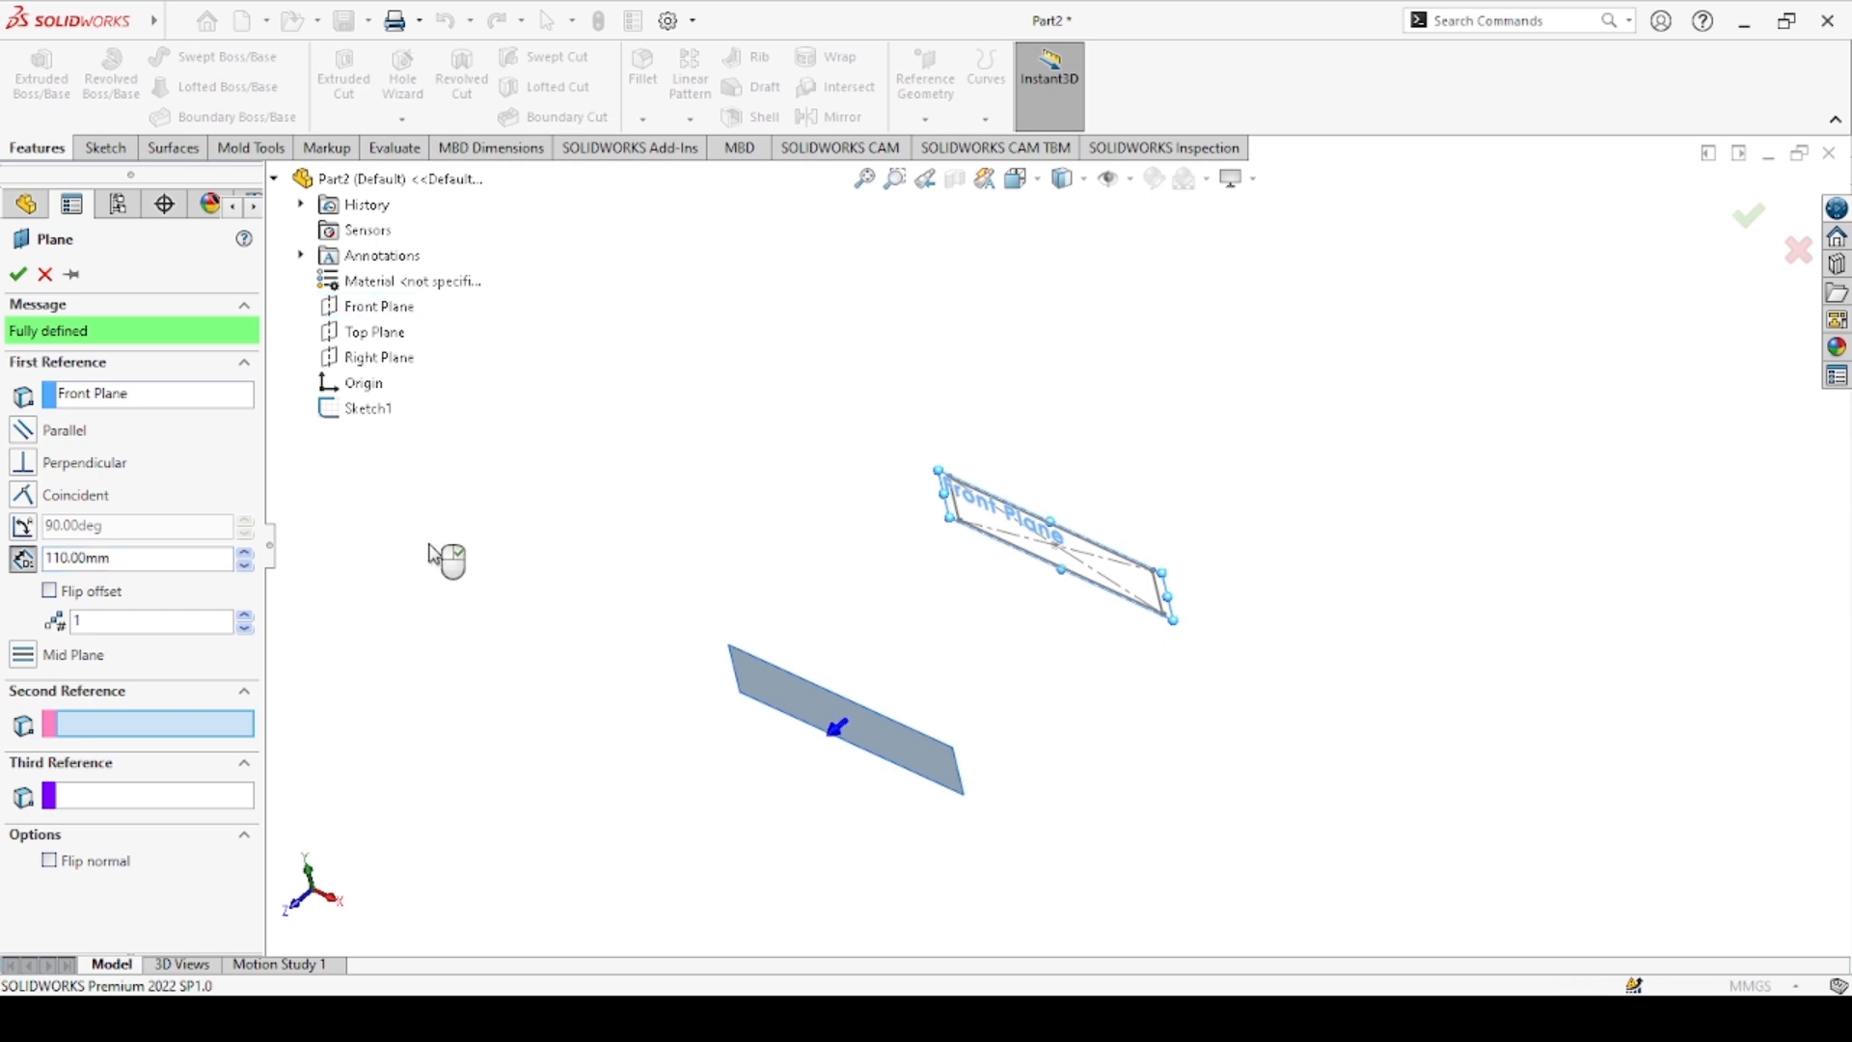
click(18, 275)
Start a sketch on the offset plane and draw an upright center rectangle about 35 mm wide from the origin
click(812, 716)
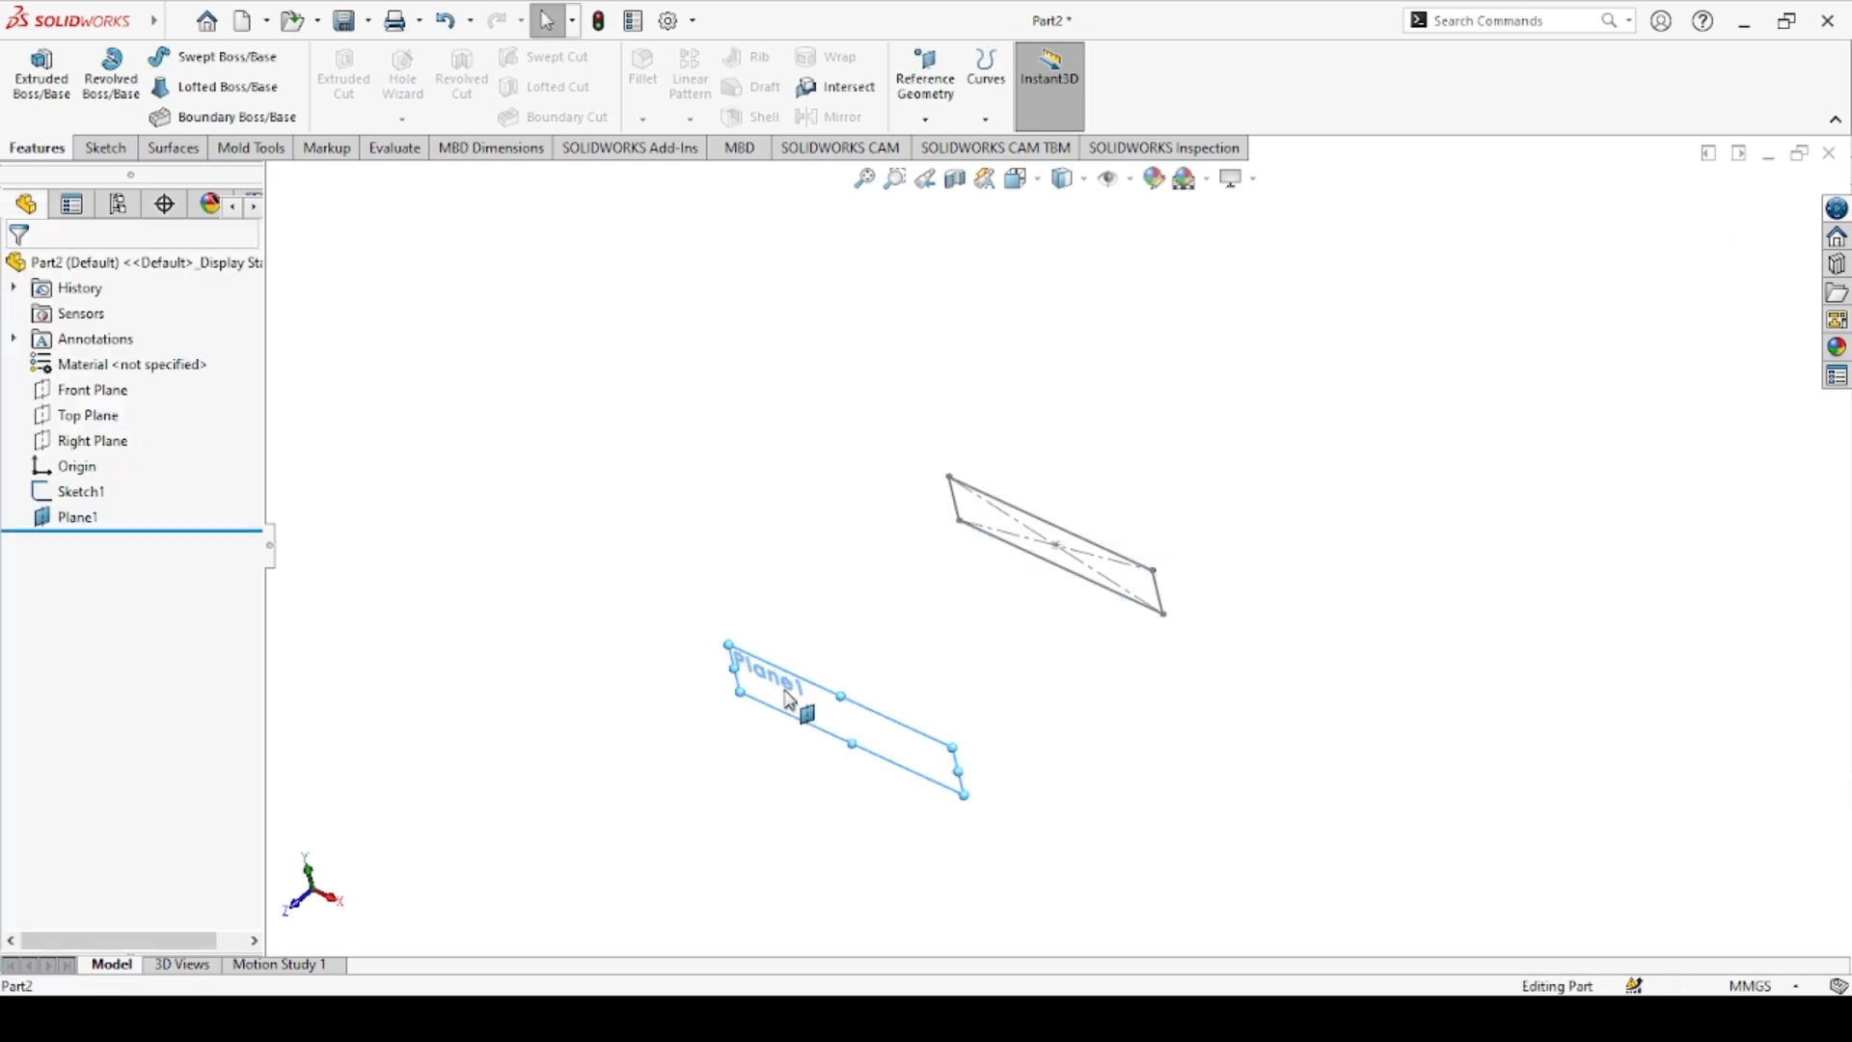
click(844, 651)
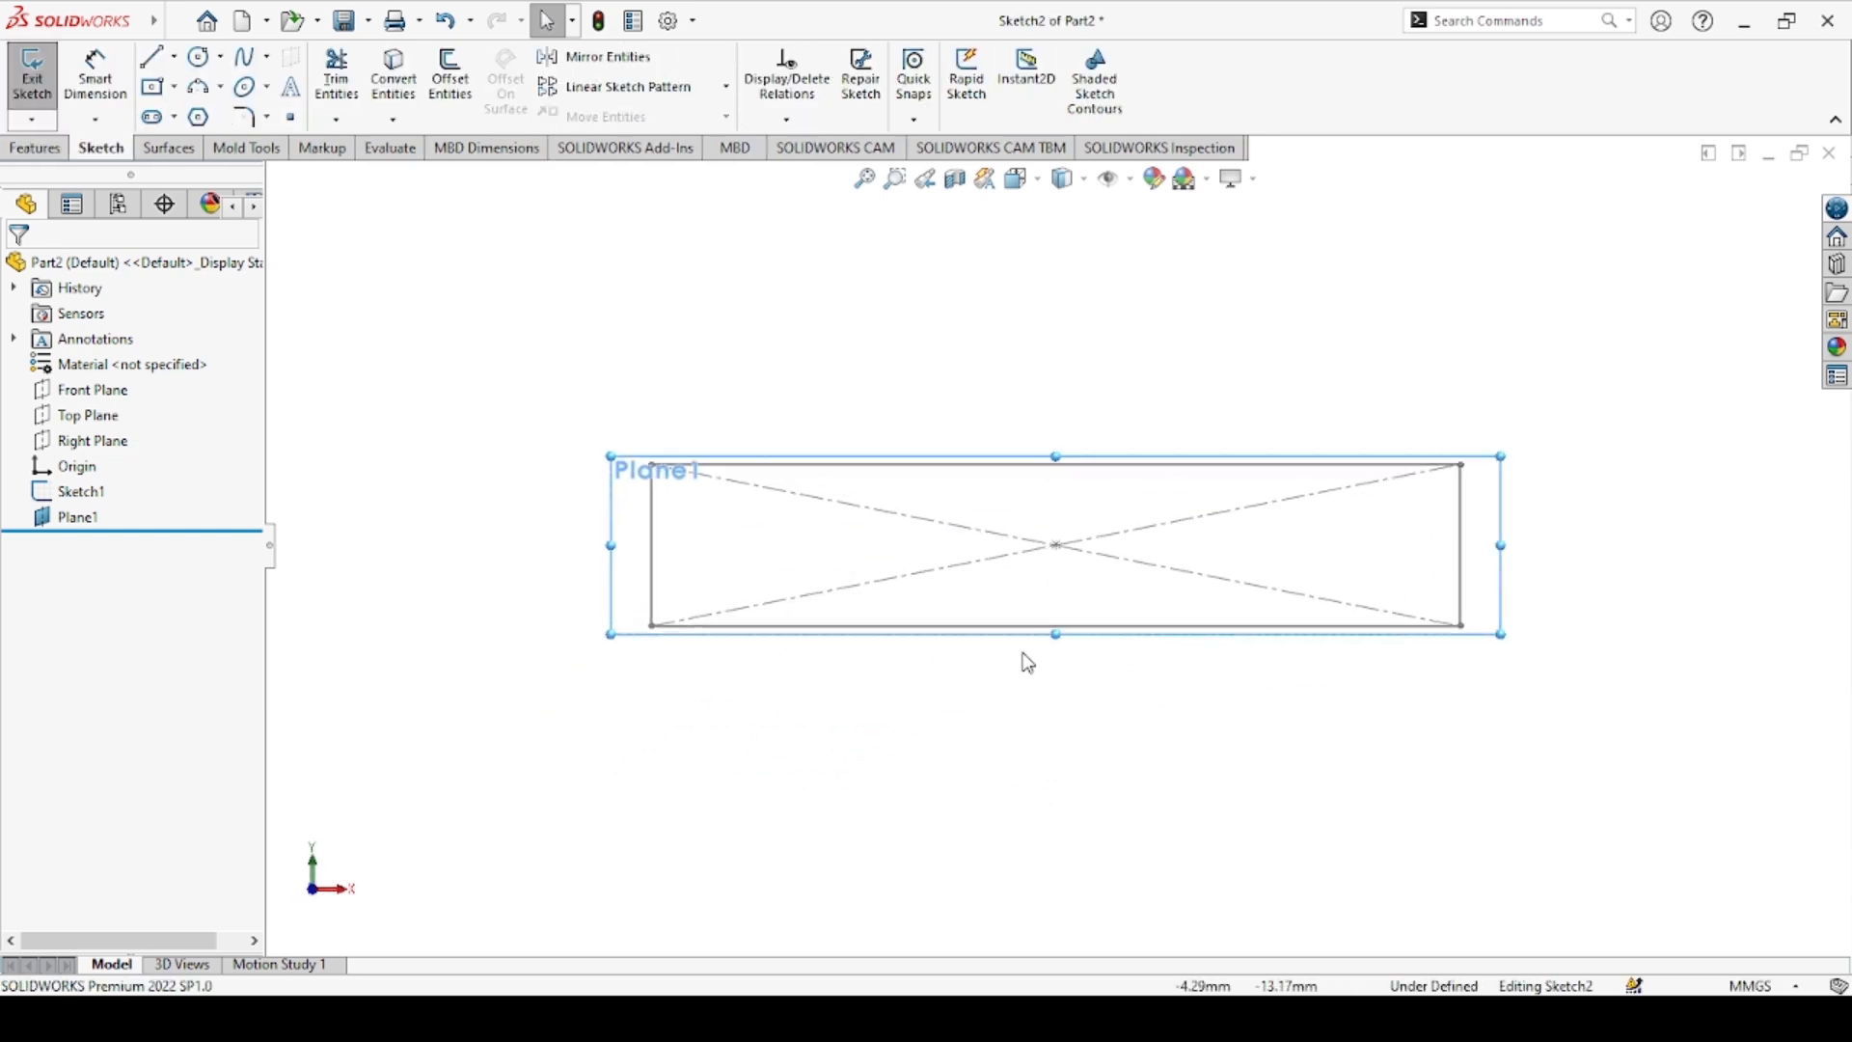
click(159, 88)
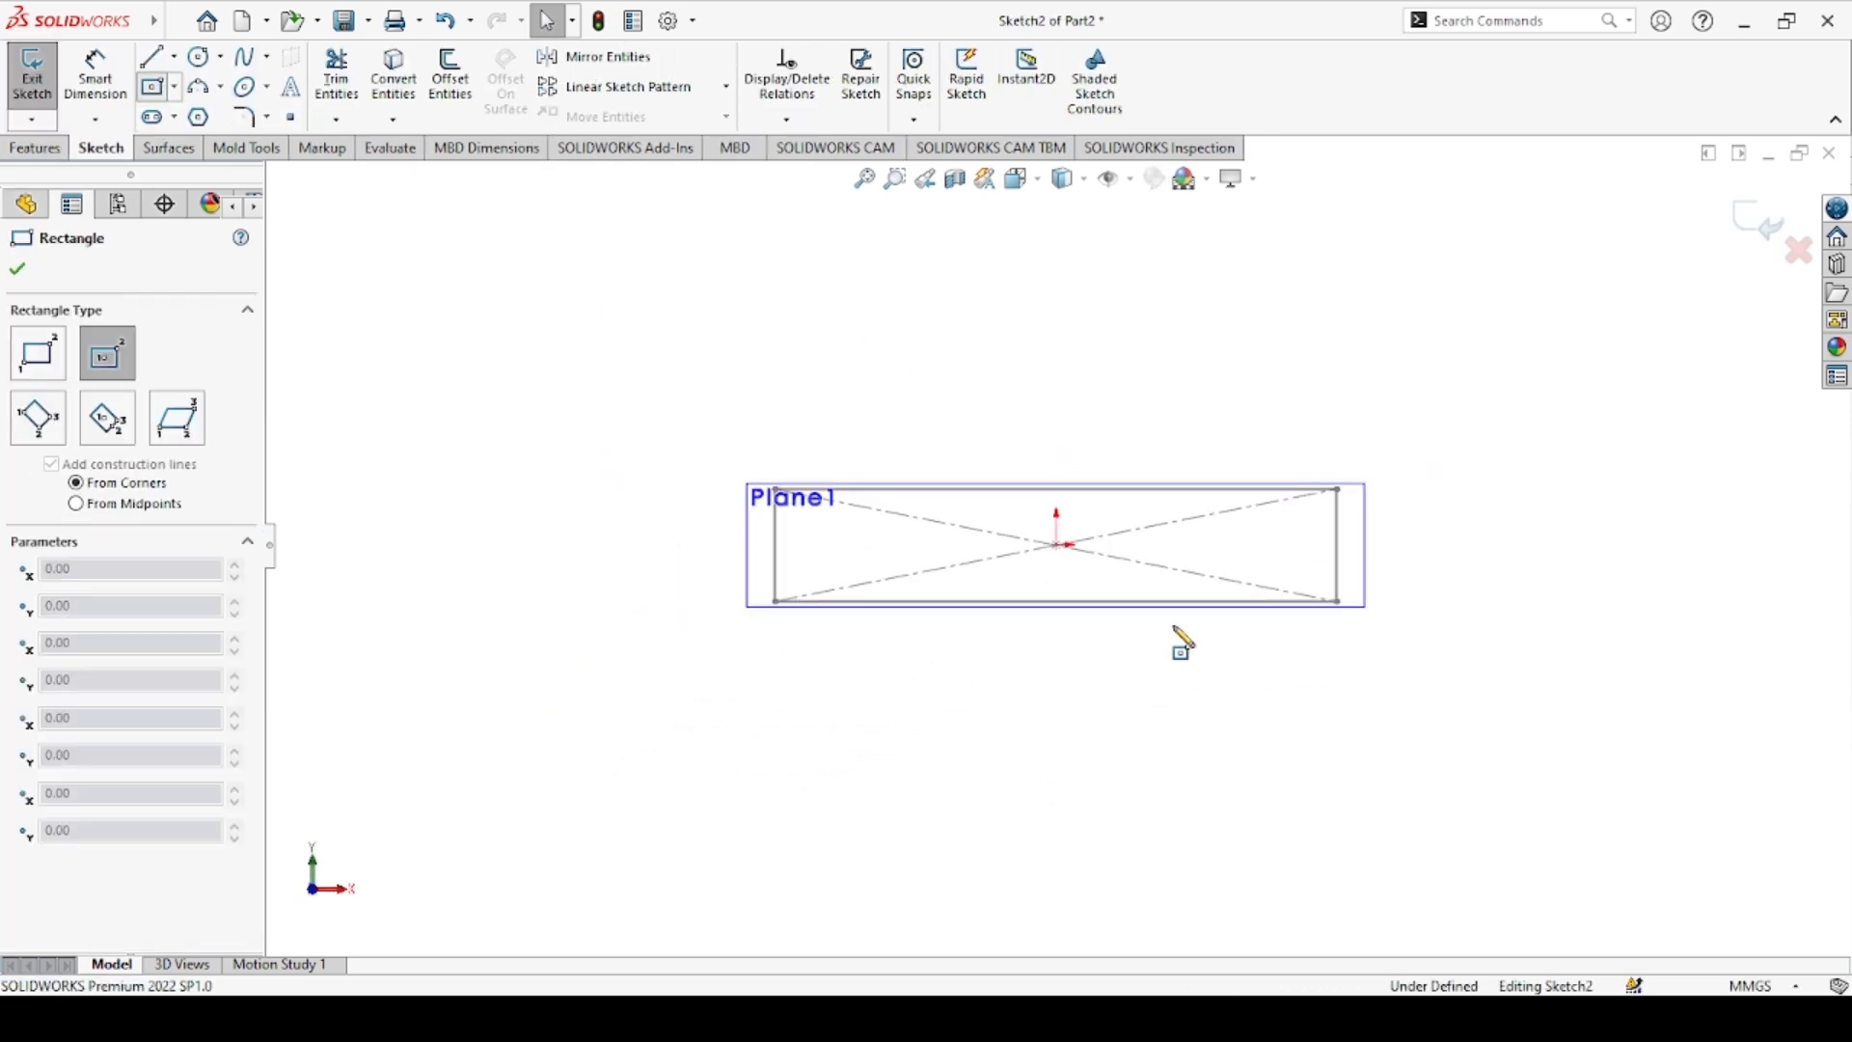
click(1058, 545)
click(1154, 853)
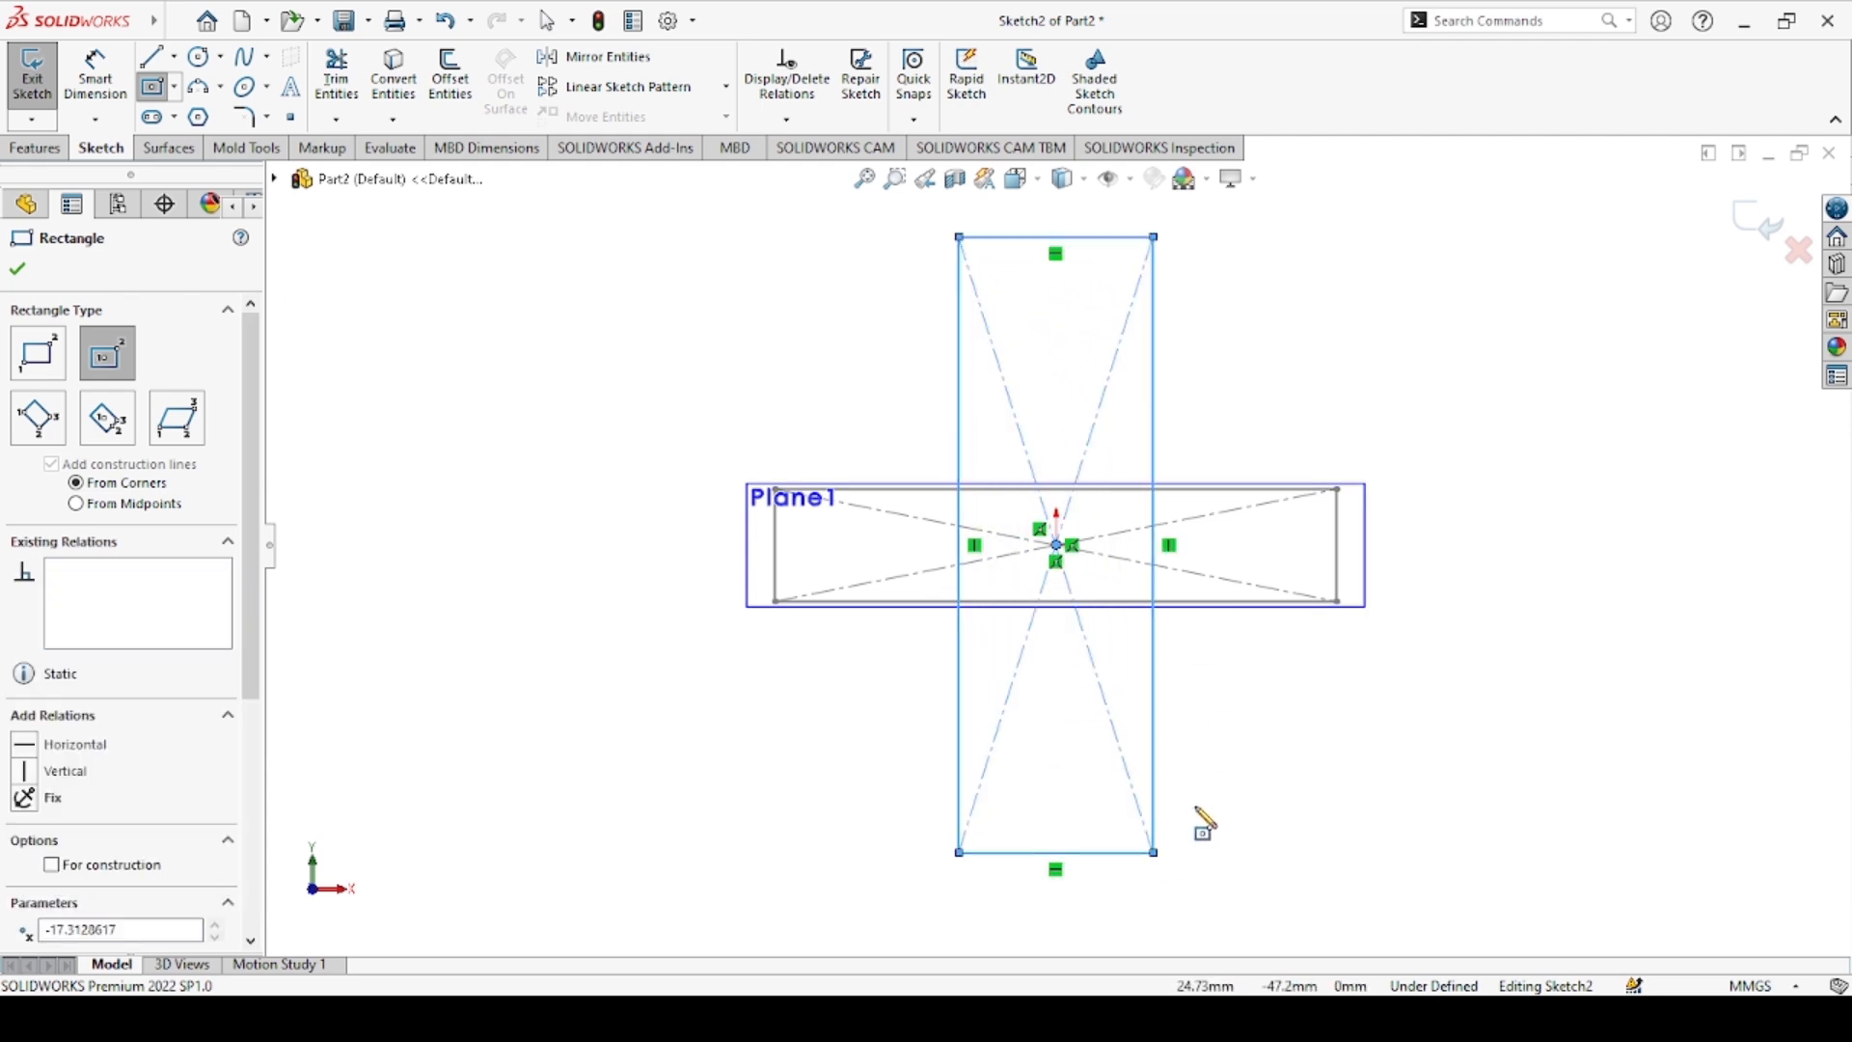
key(Escape)
Dimension the upright rectangle's width at 20 mm along its lower edge
click(96, 77)
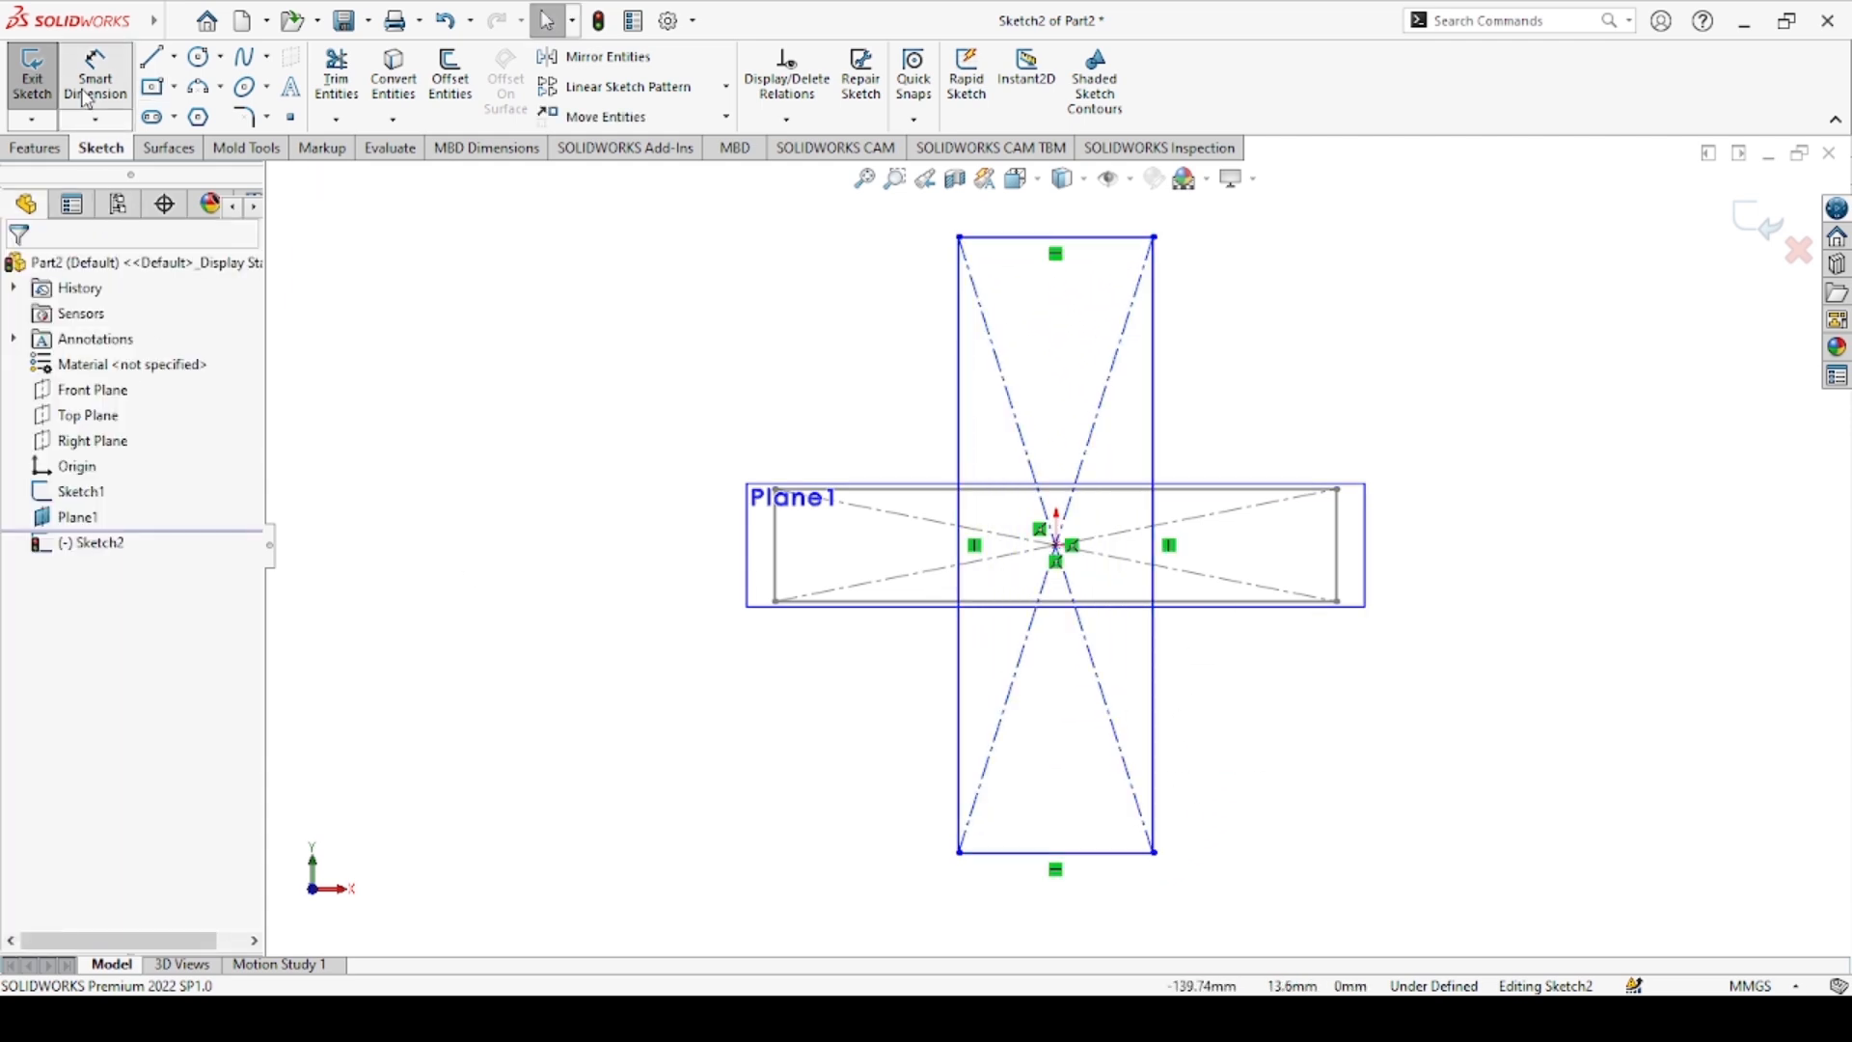
click(1085, 852)
click(1102, 912)
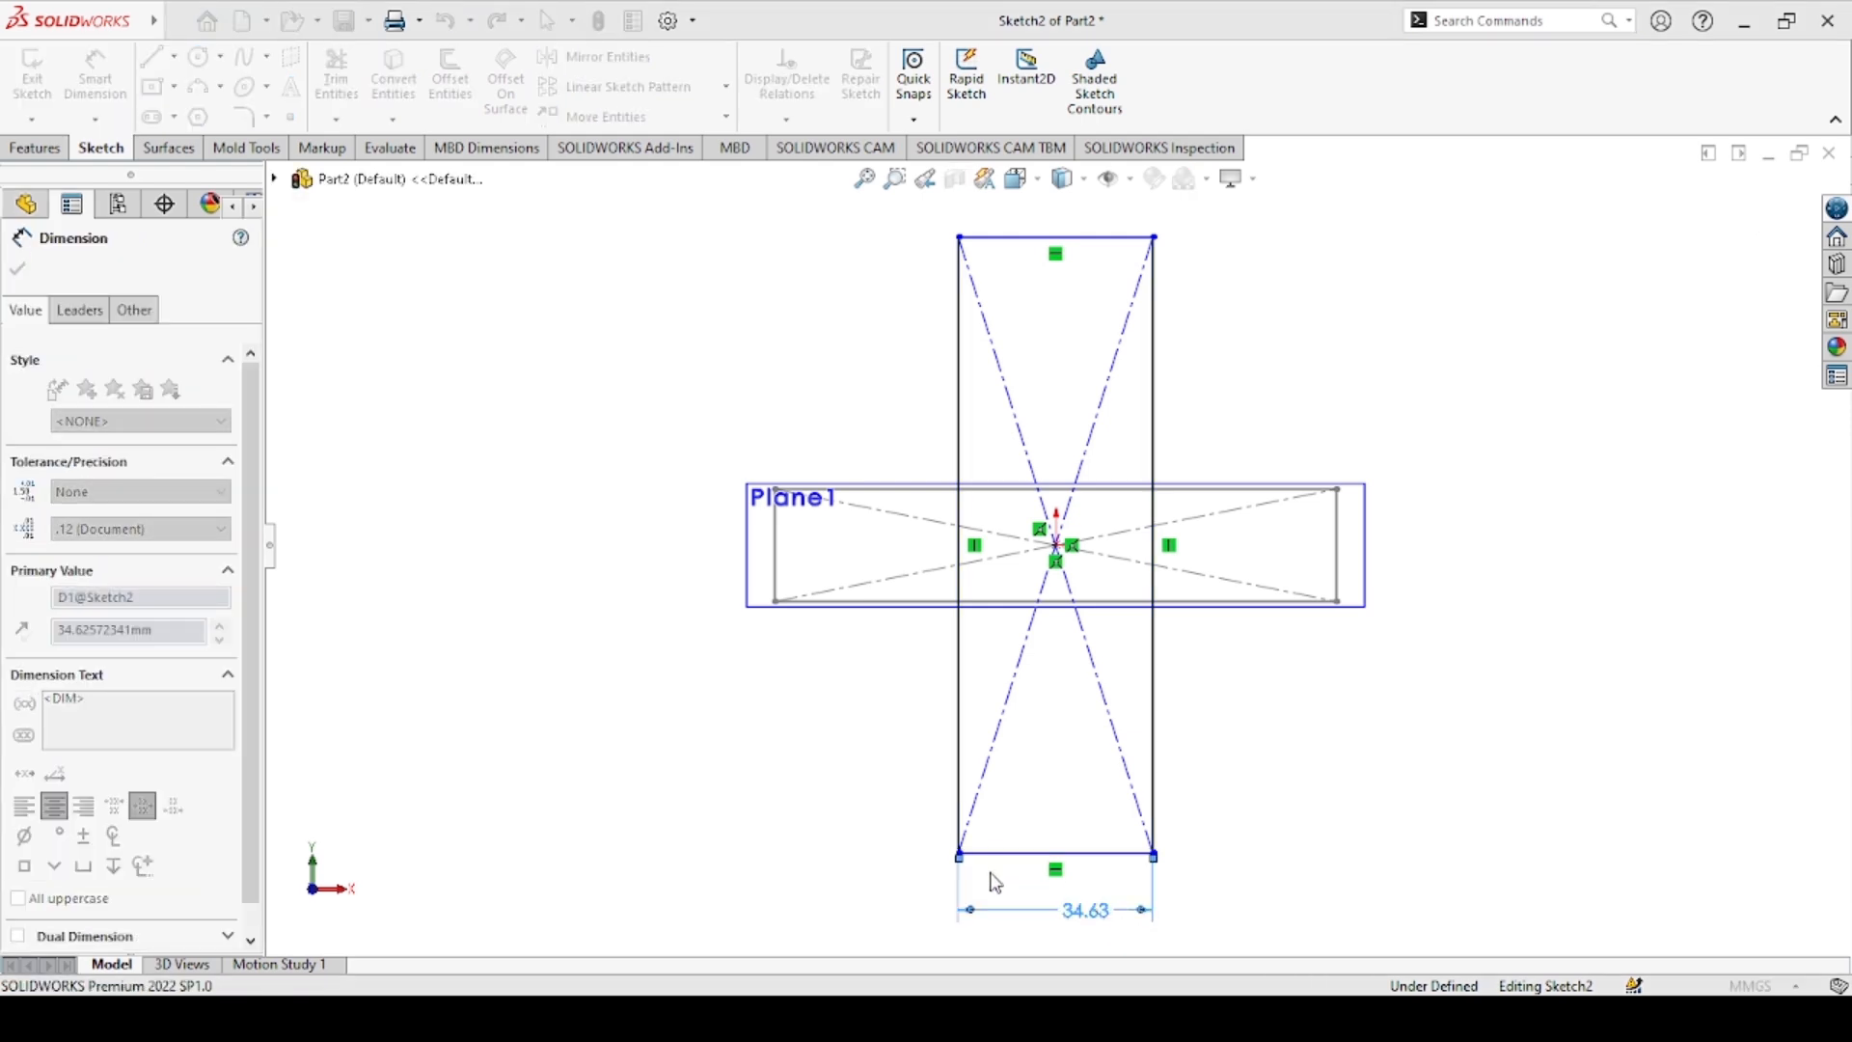
text(20)
key(Return)
Dimension the upright rectangle's height at 100 mm and finish dimensioning
click(1157, 377)
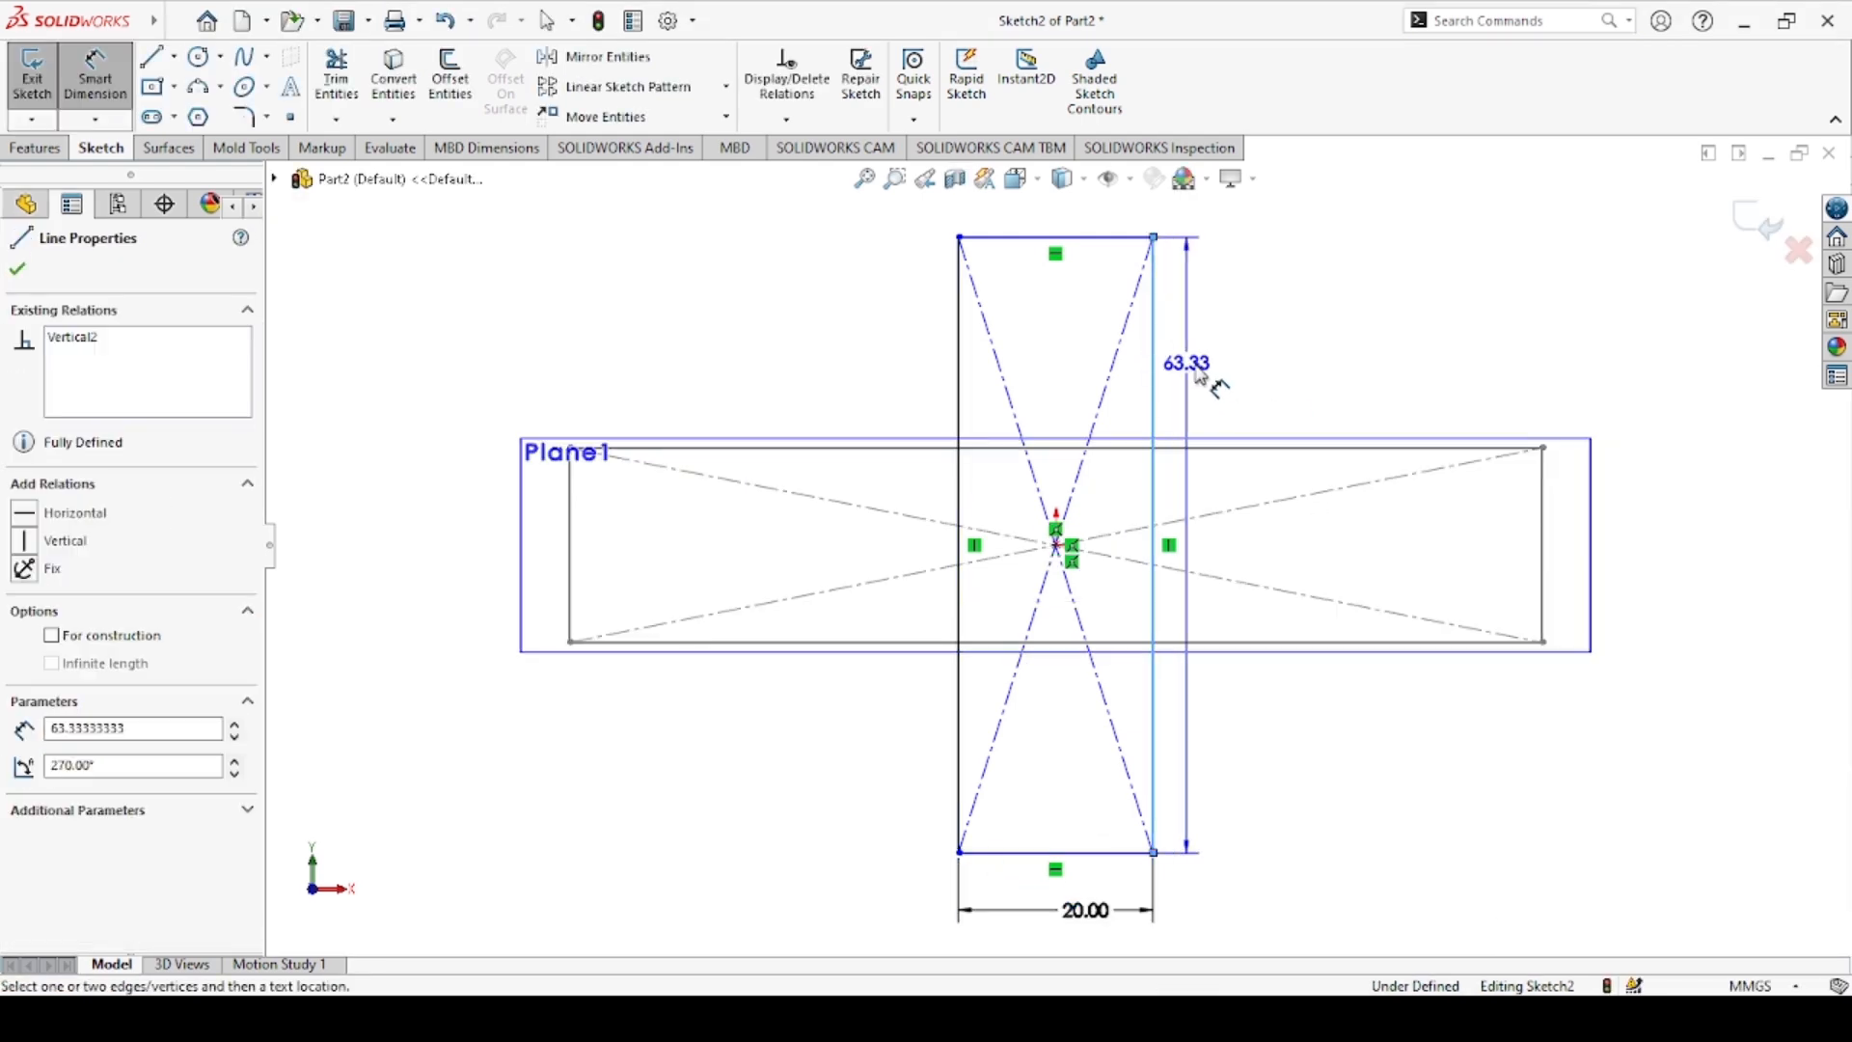
click(1223, 377)
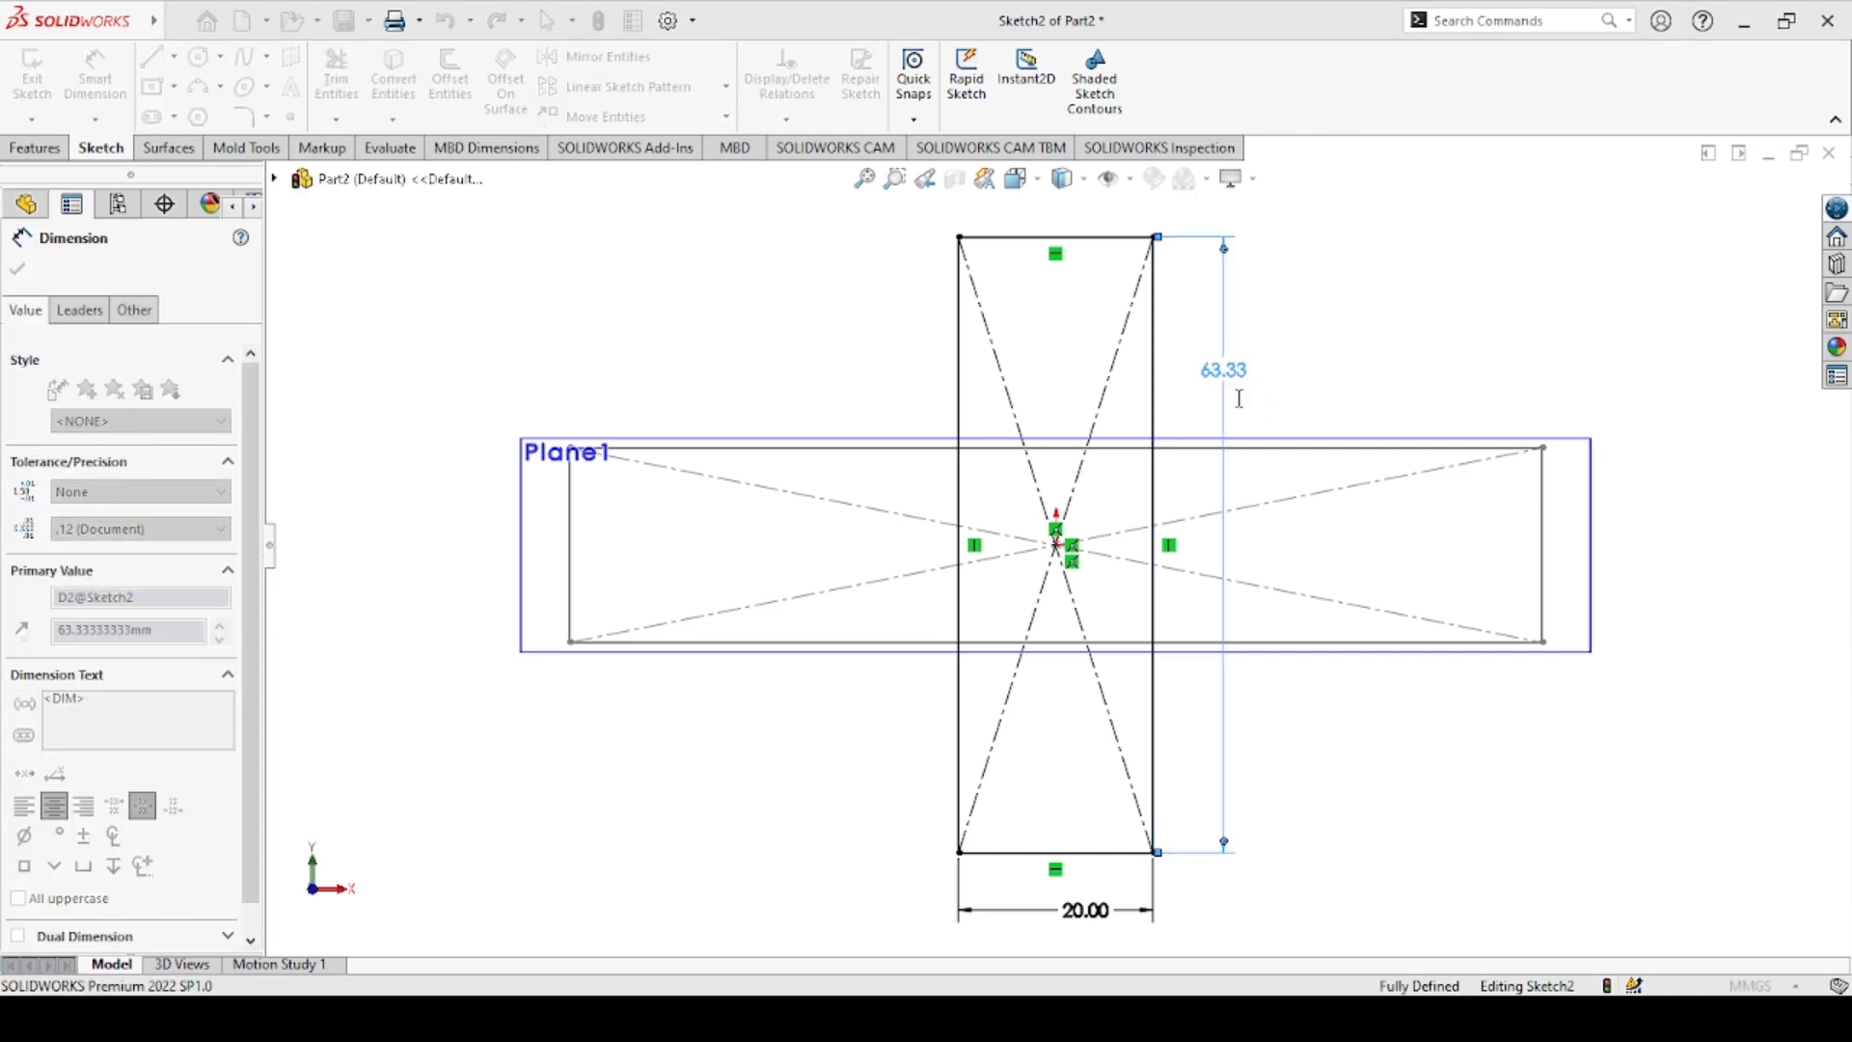
text(100)
key(Return)
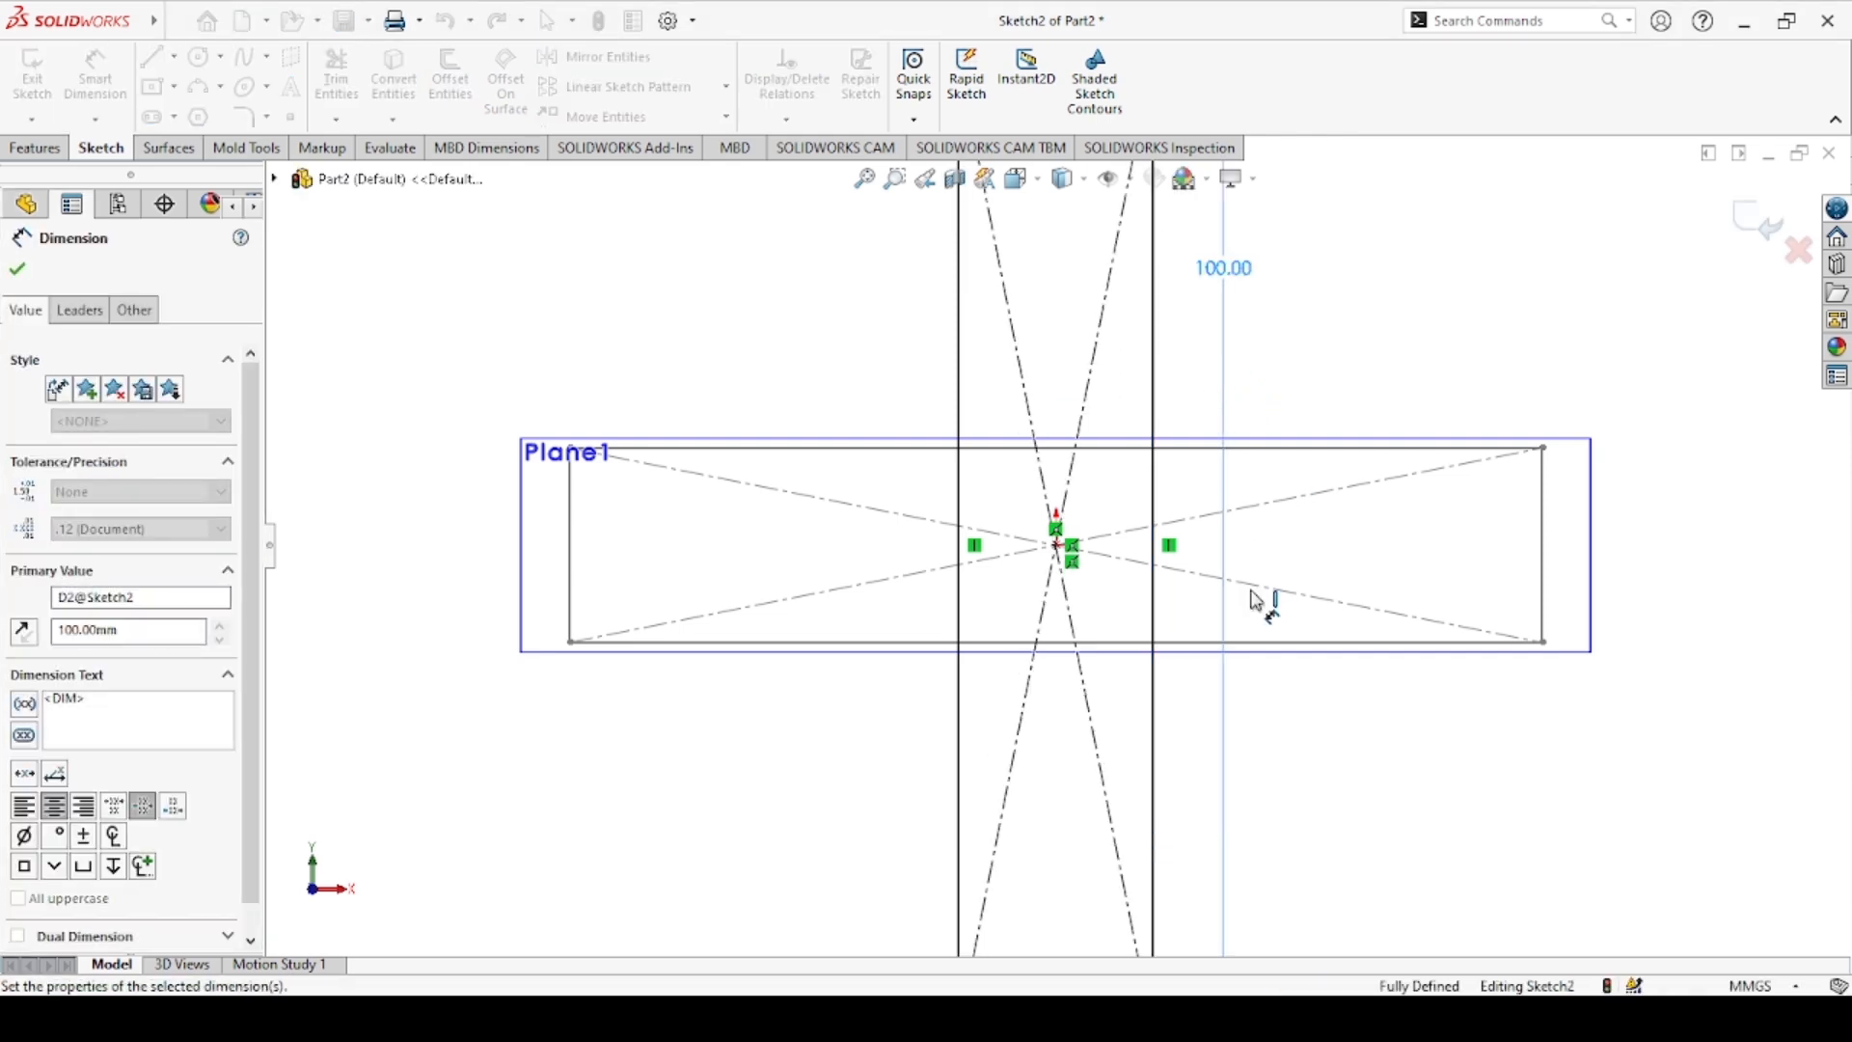
scroll(1250, 587, up, 4)
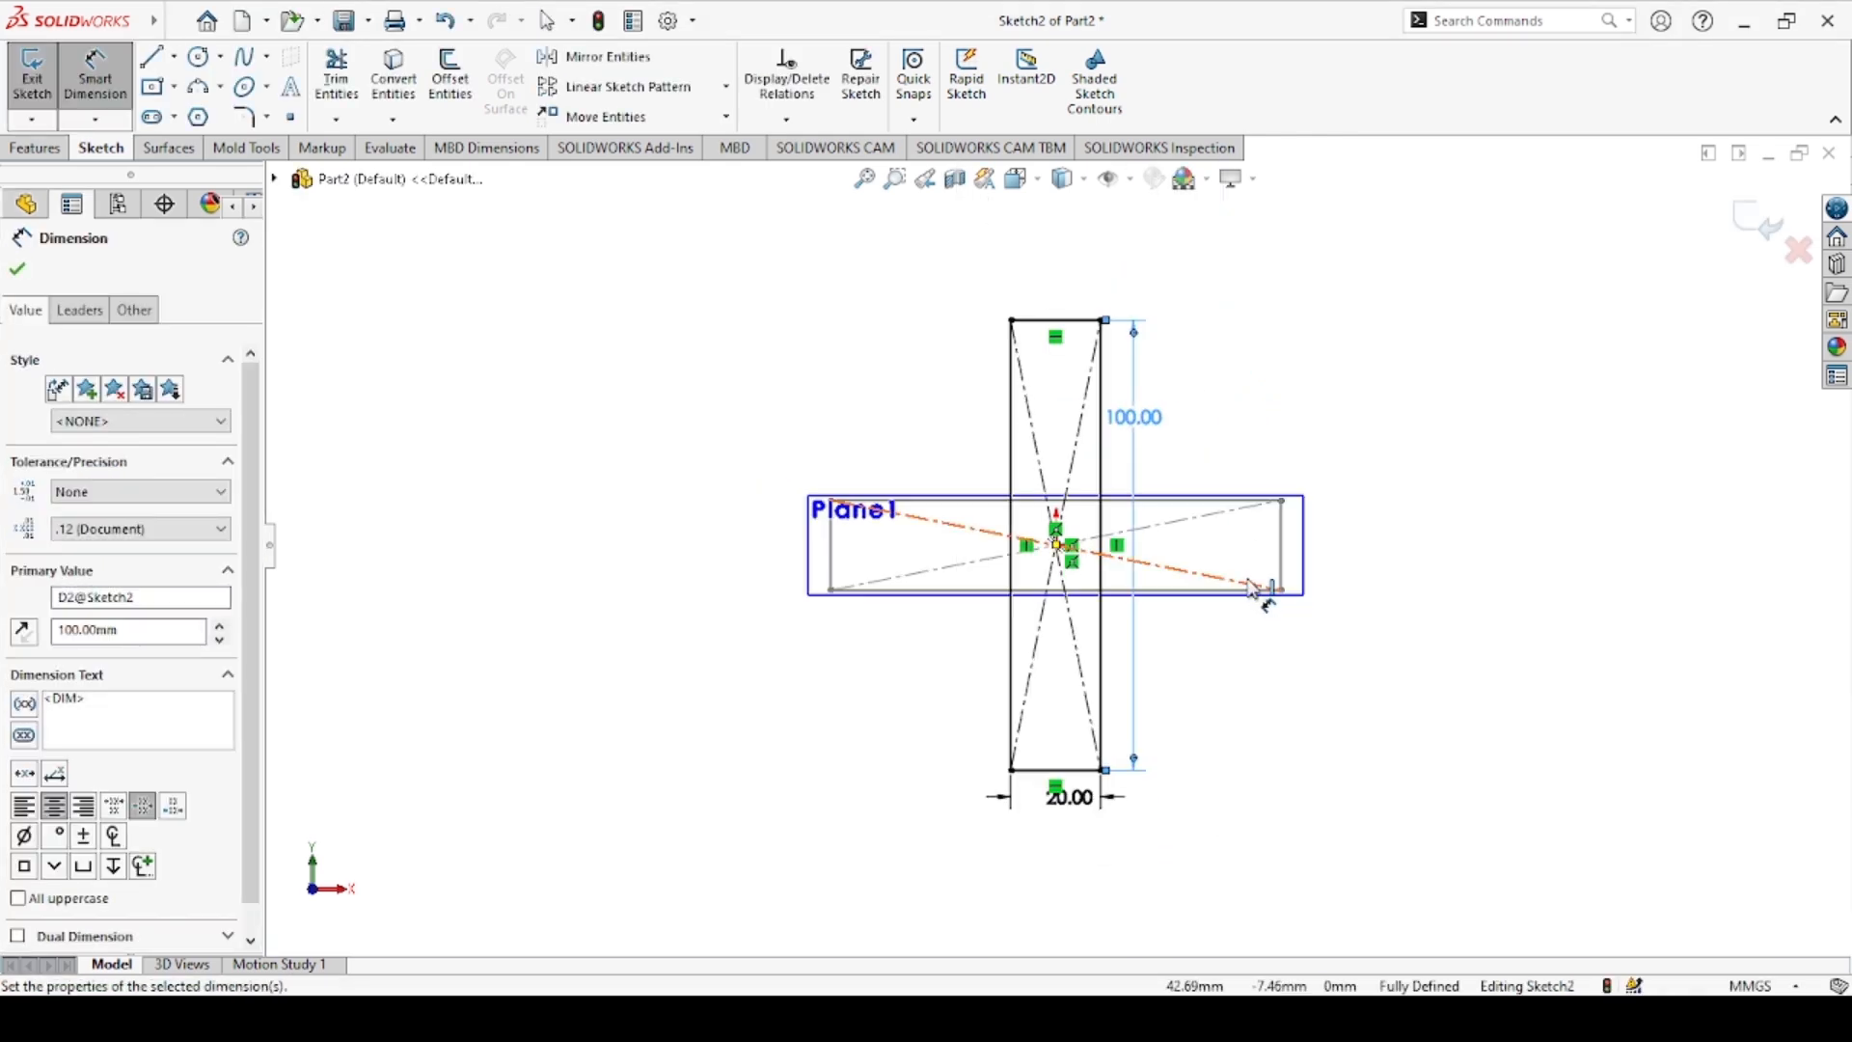
click(30, 273)
Exit the upright rectangle's sketch and hide the offset plane
click(1306, 548)
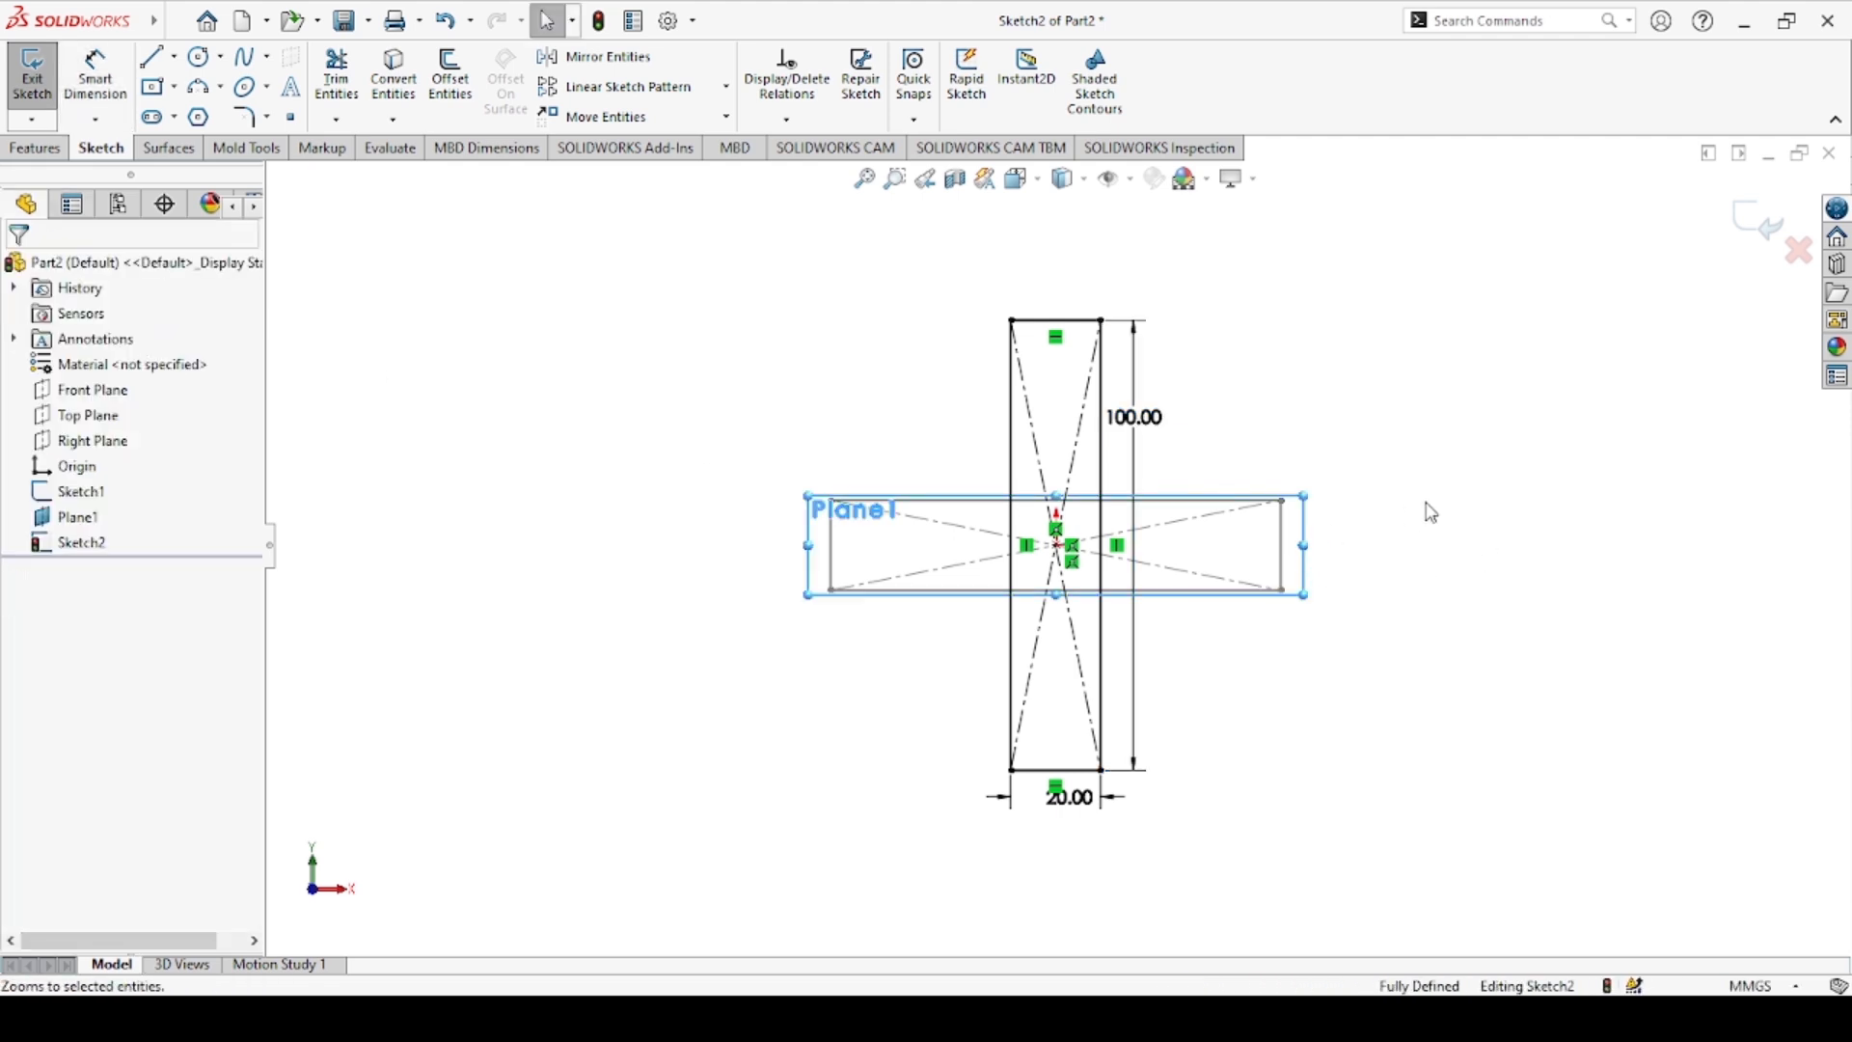
click(1769, 228)
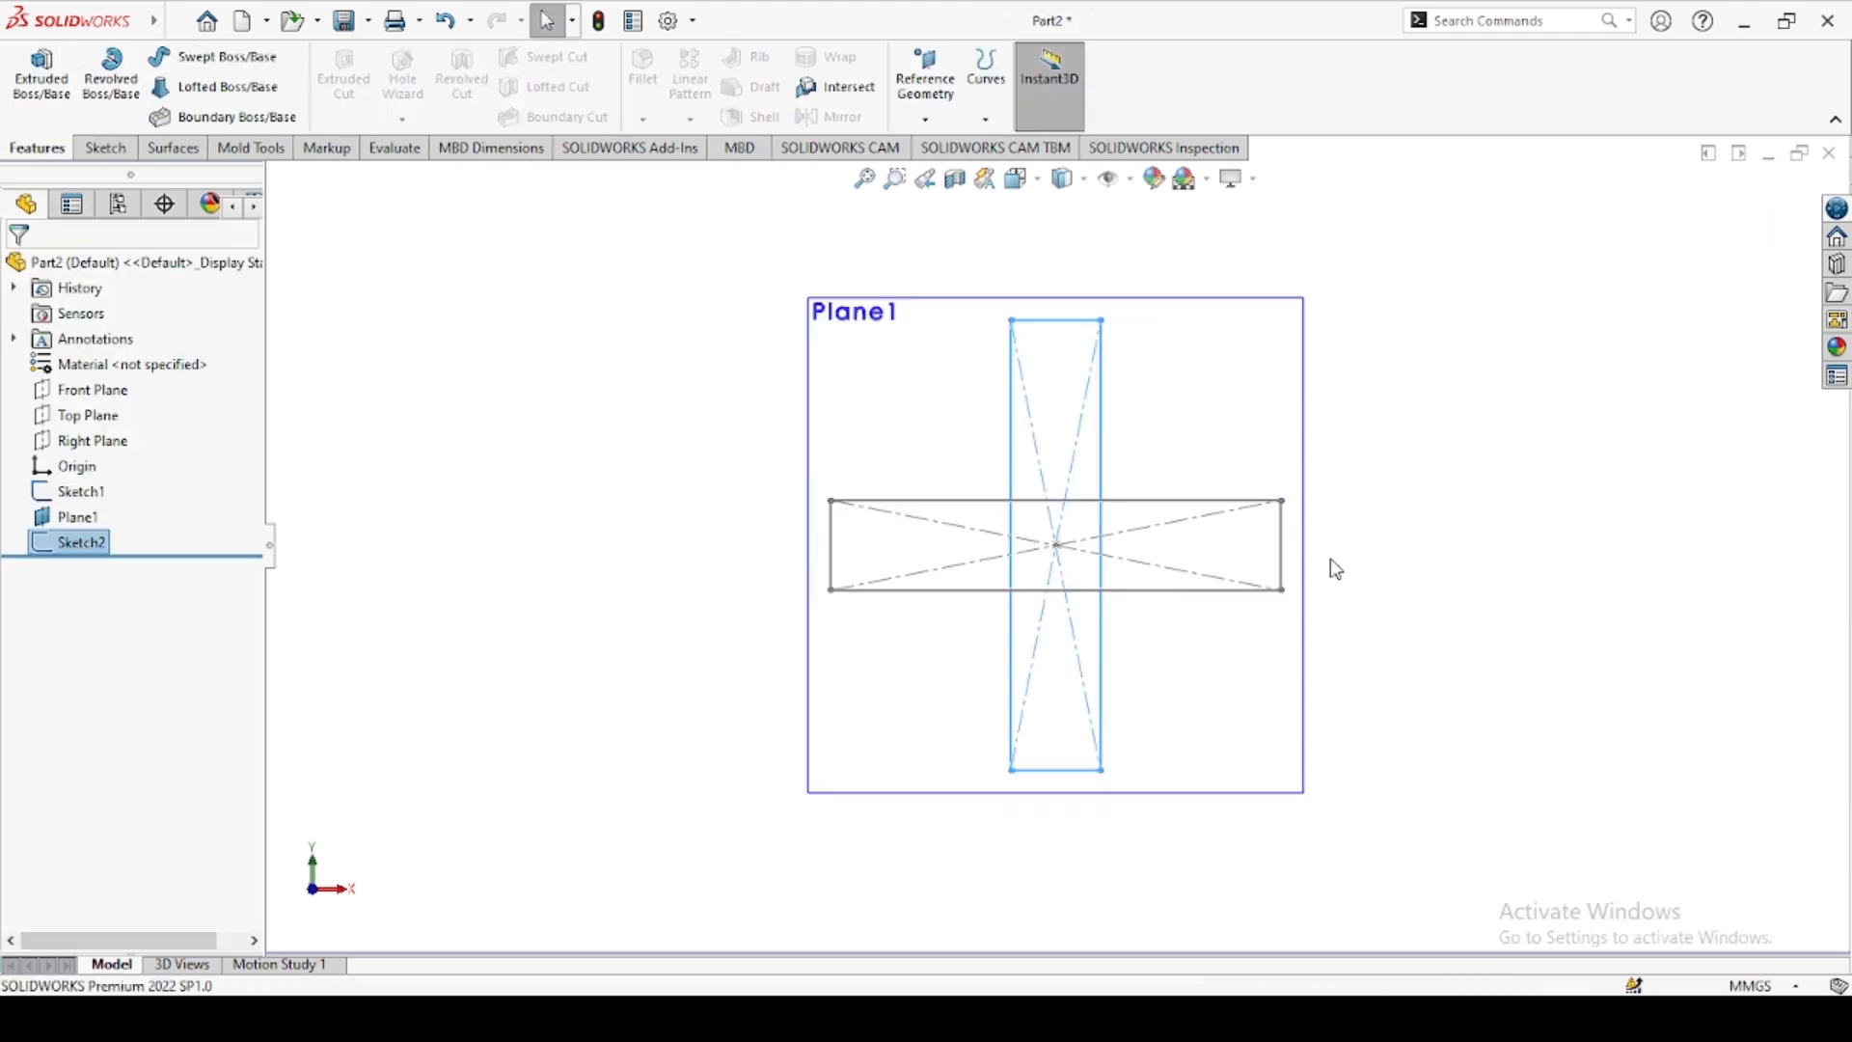
click(1380, 389)
middle_drag(1380, 389, 1283, 643)
scroll(1260, 608, up, 3)
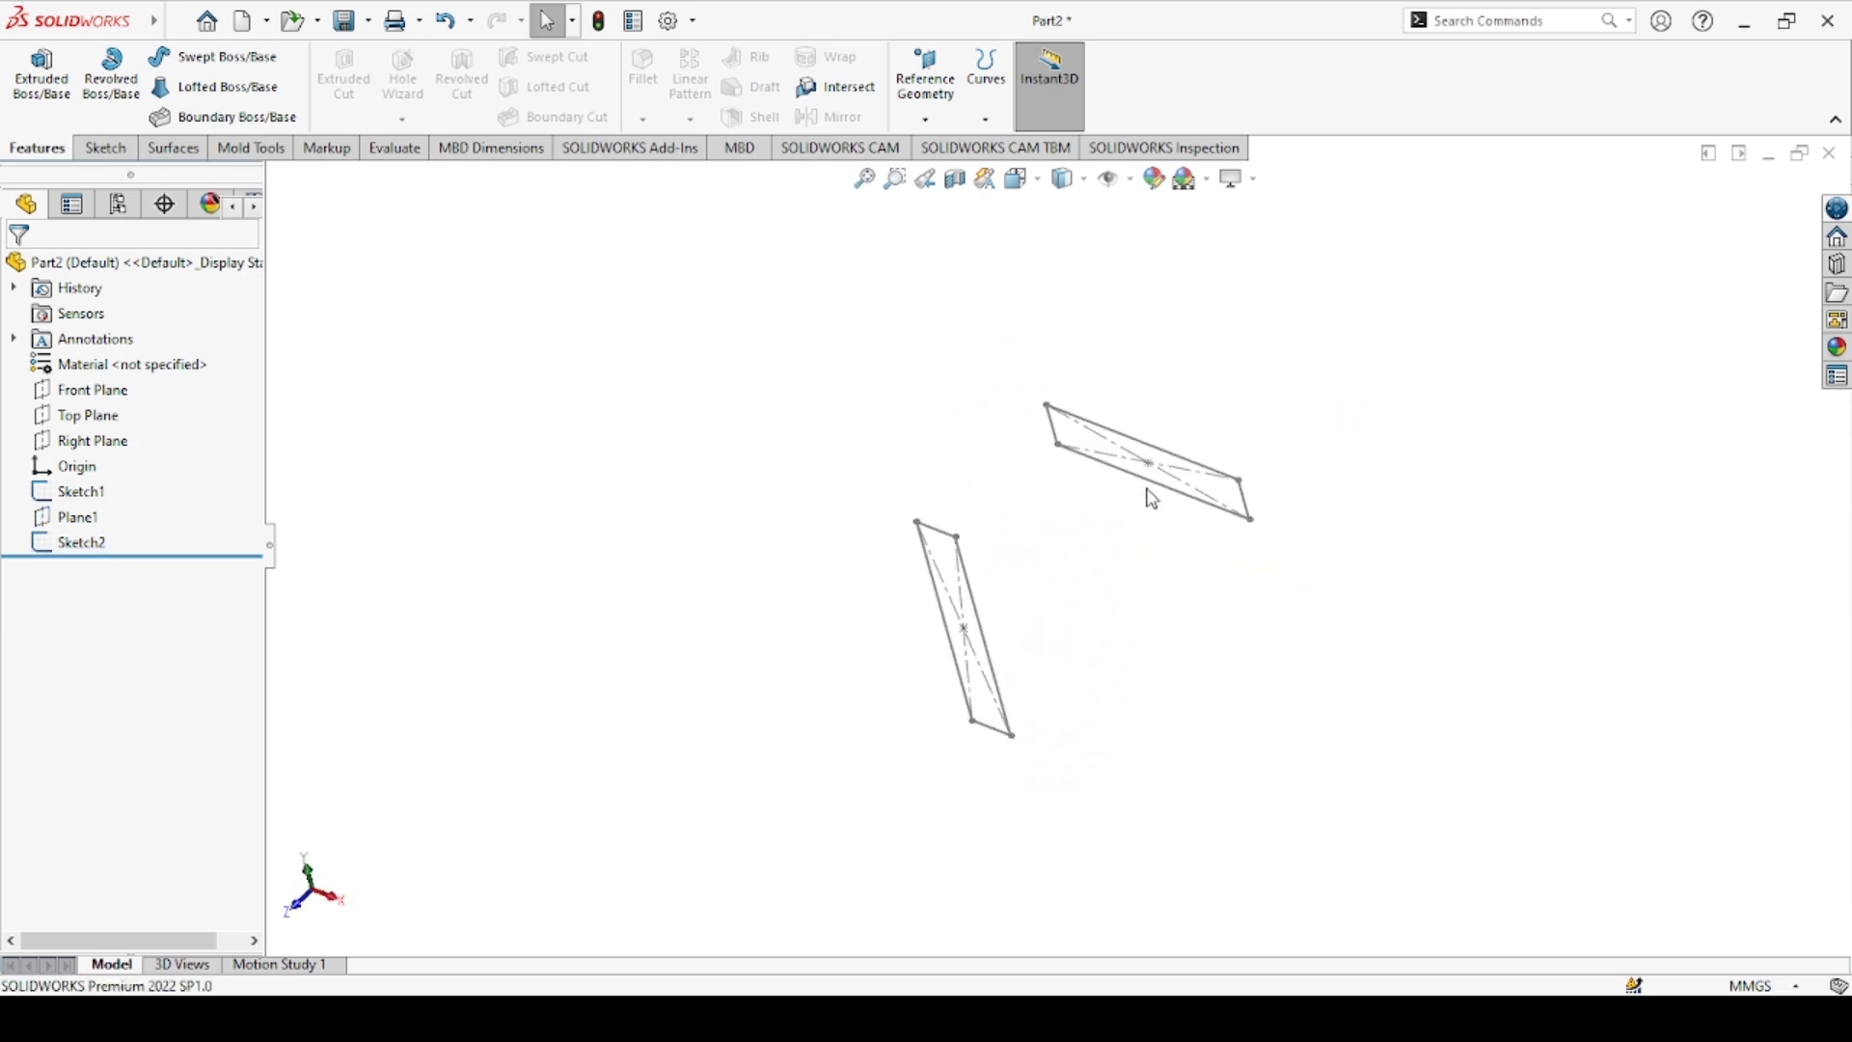
Extrude the upright rectangle sketch as a blind boss 80 mm deep, away from the other rectangle
scroll(1151, 424, down, 1)
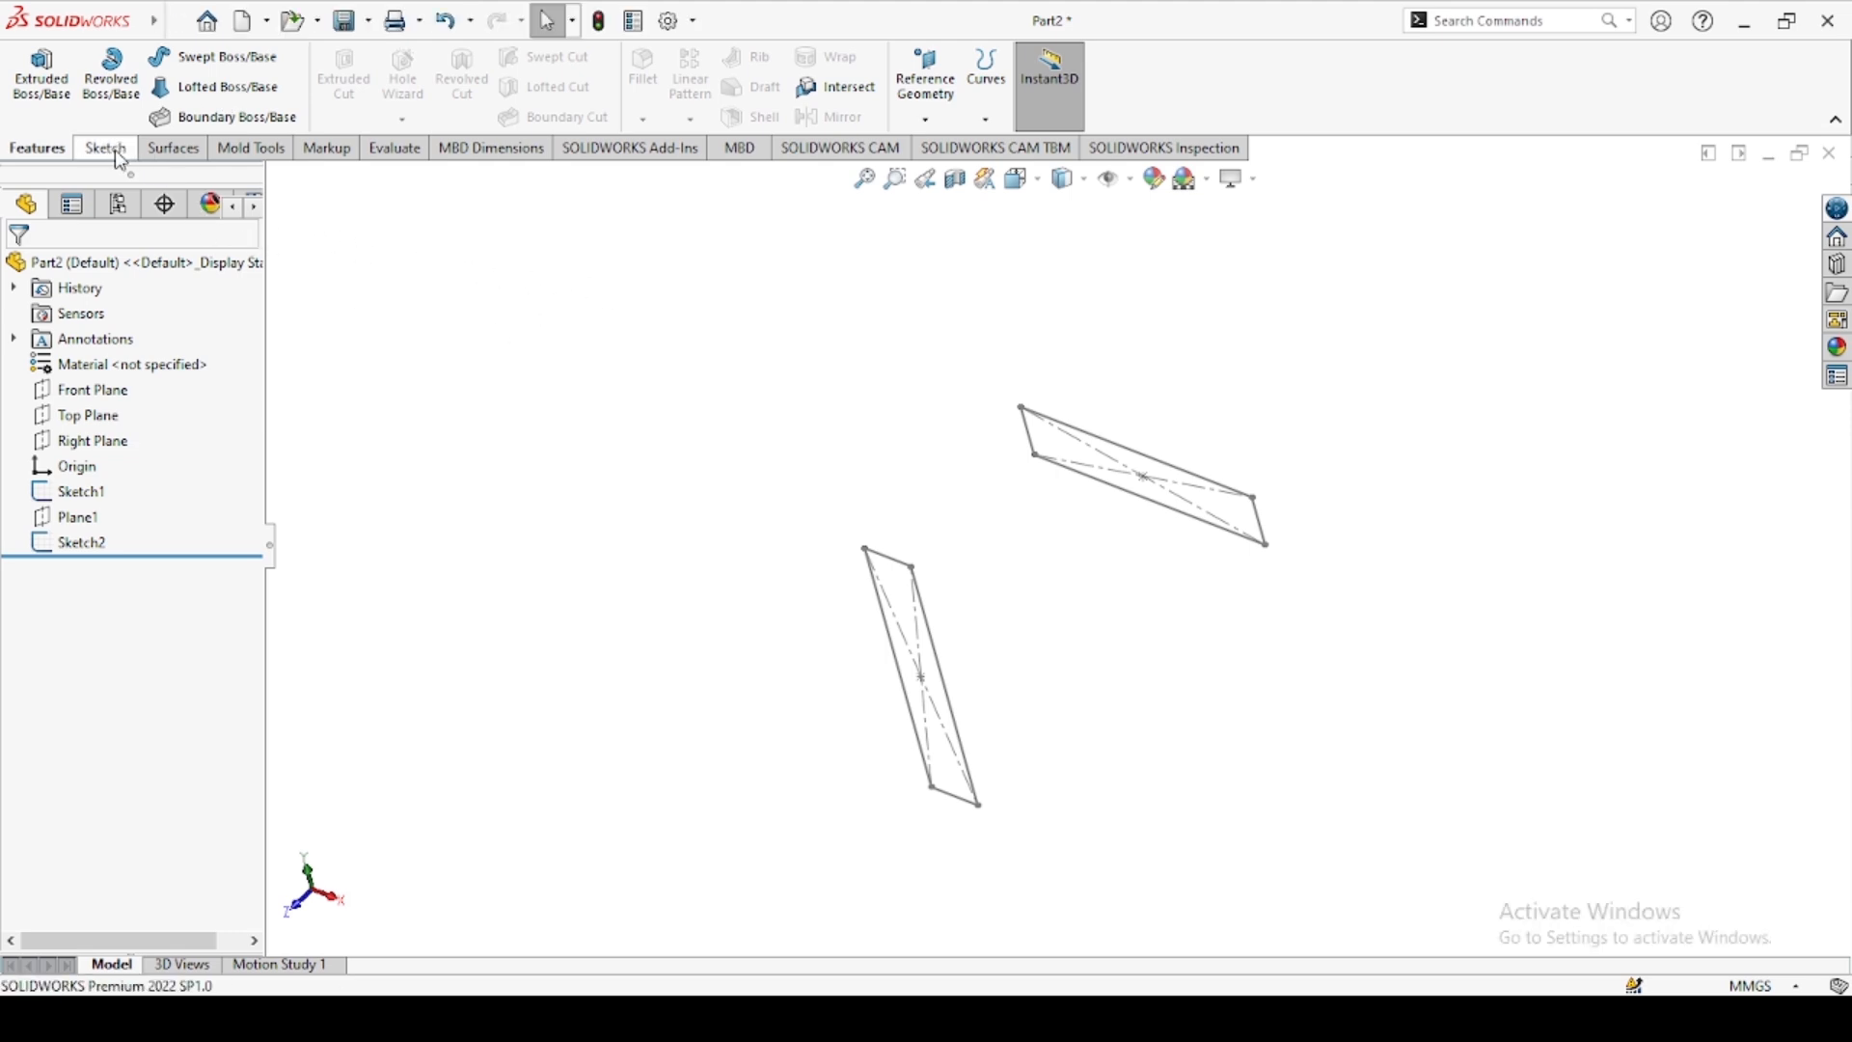
click(41, 73)
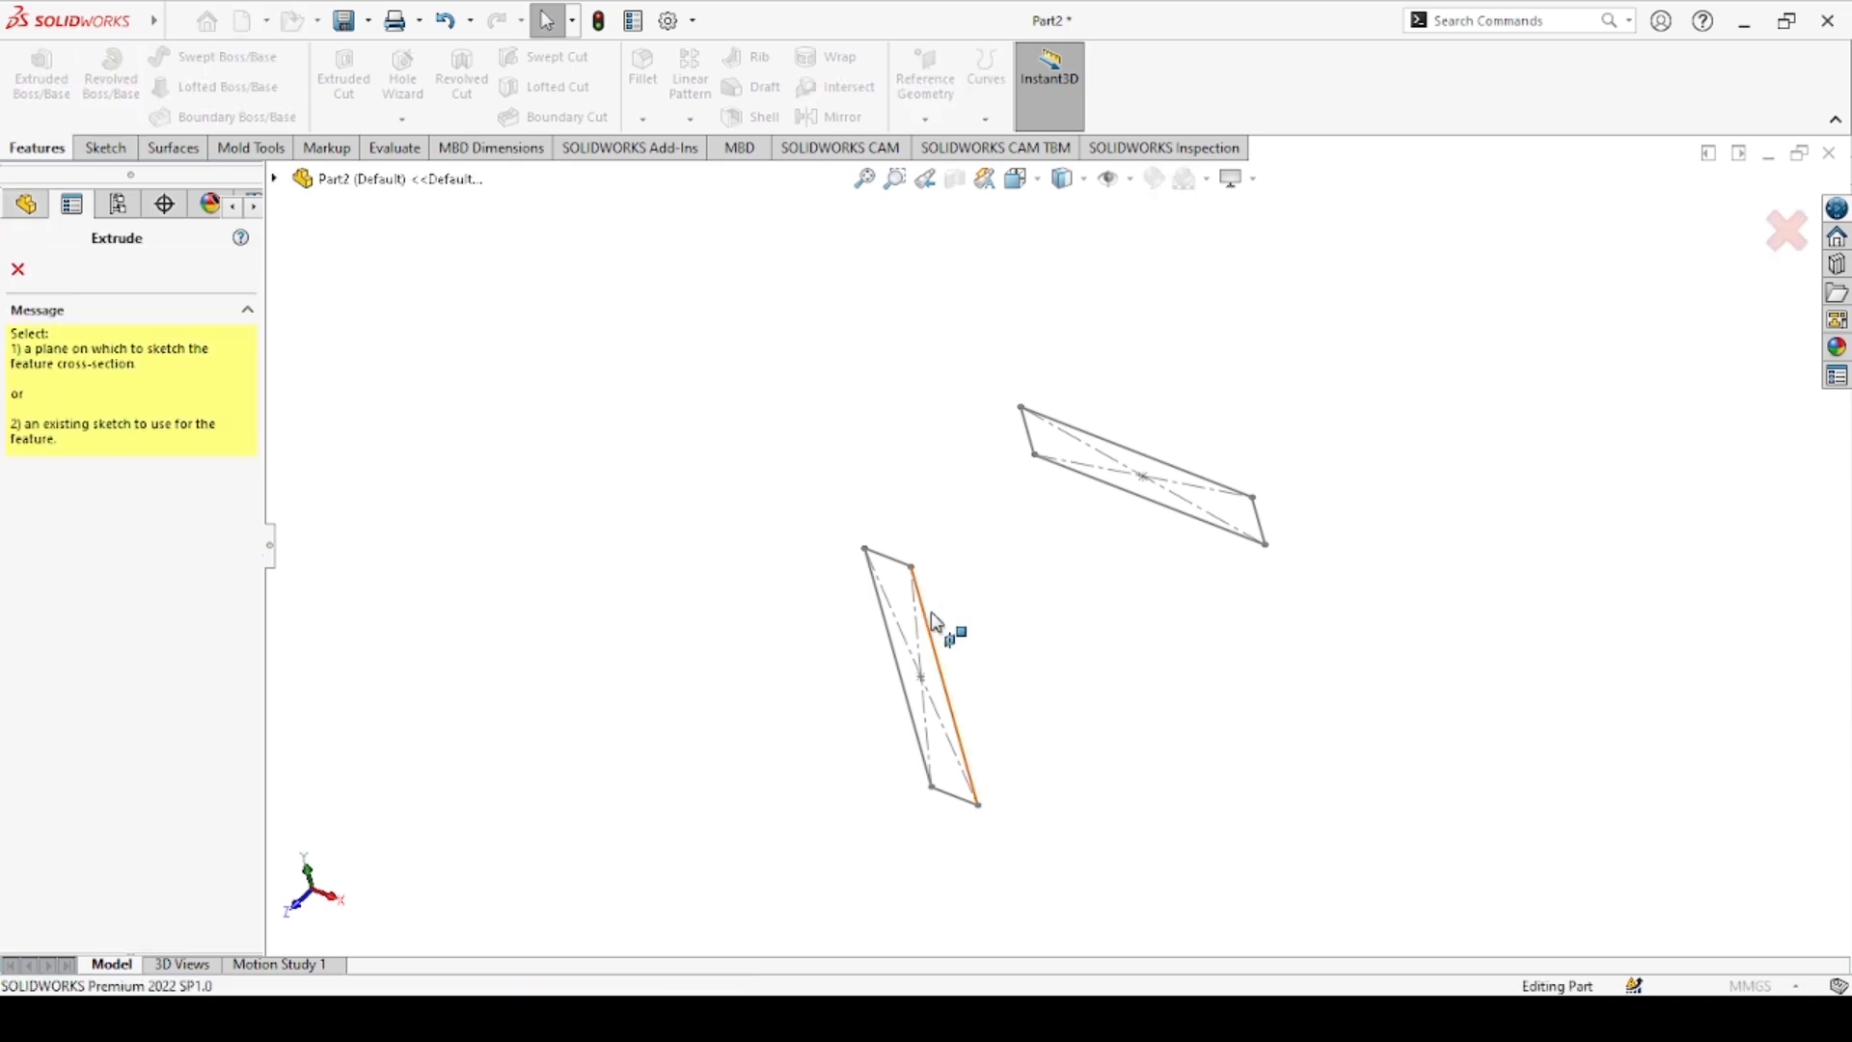
click(935, 637)
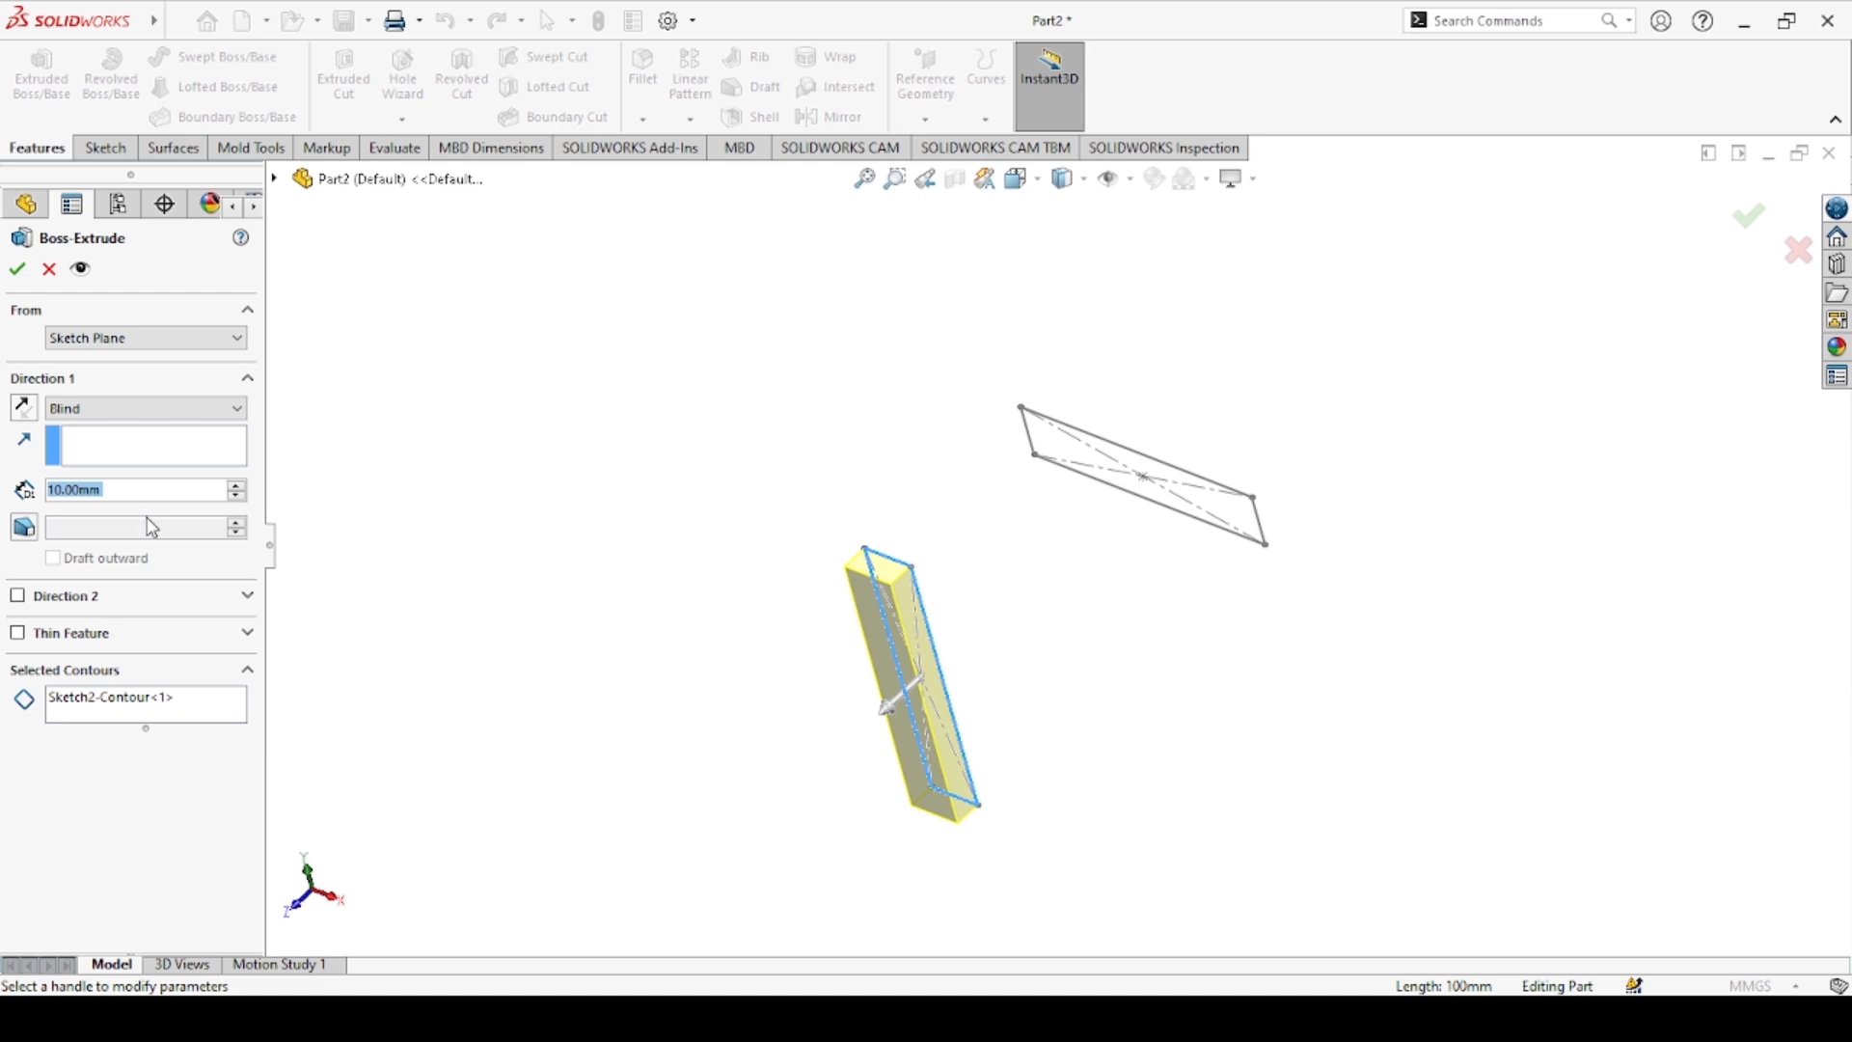
text(80)
click(416, 471)
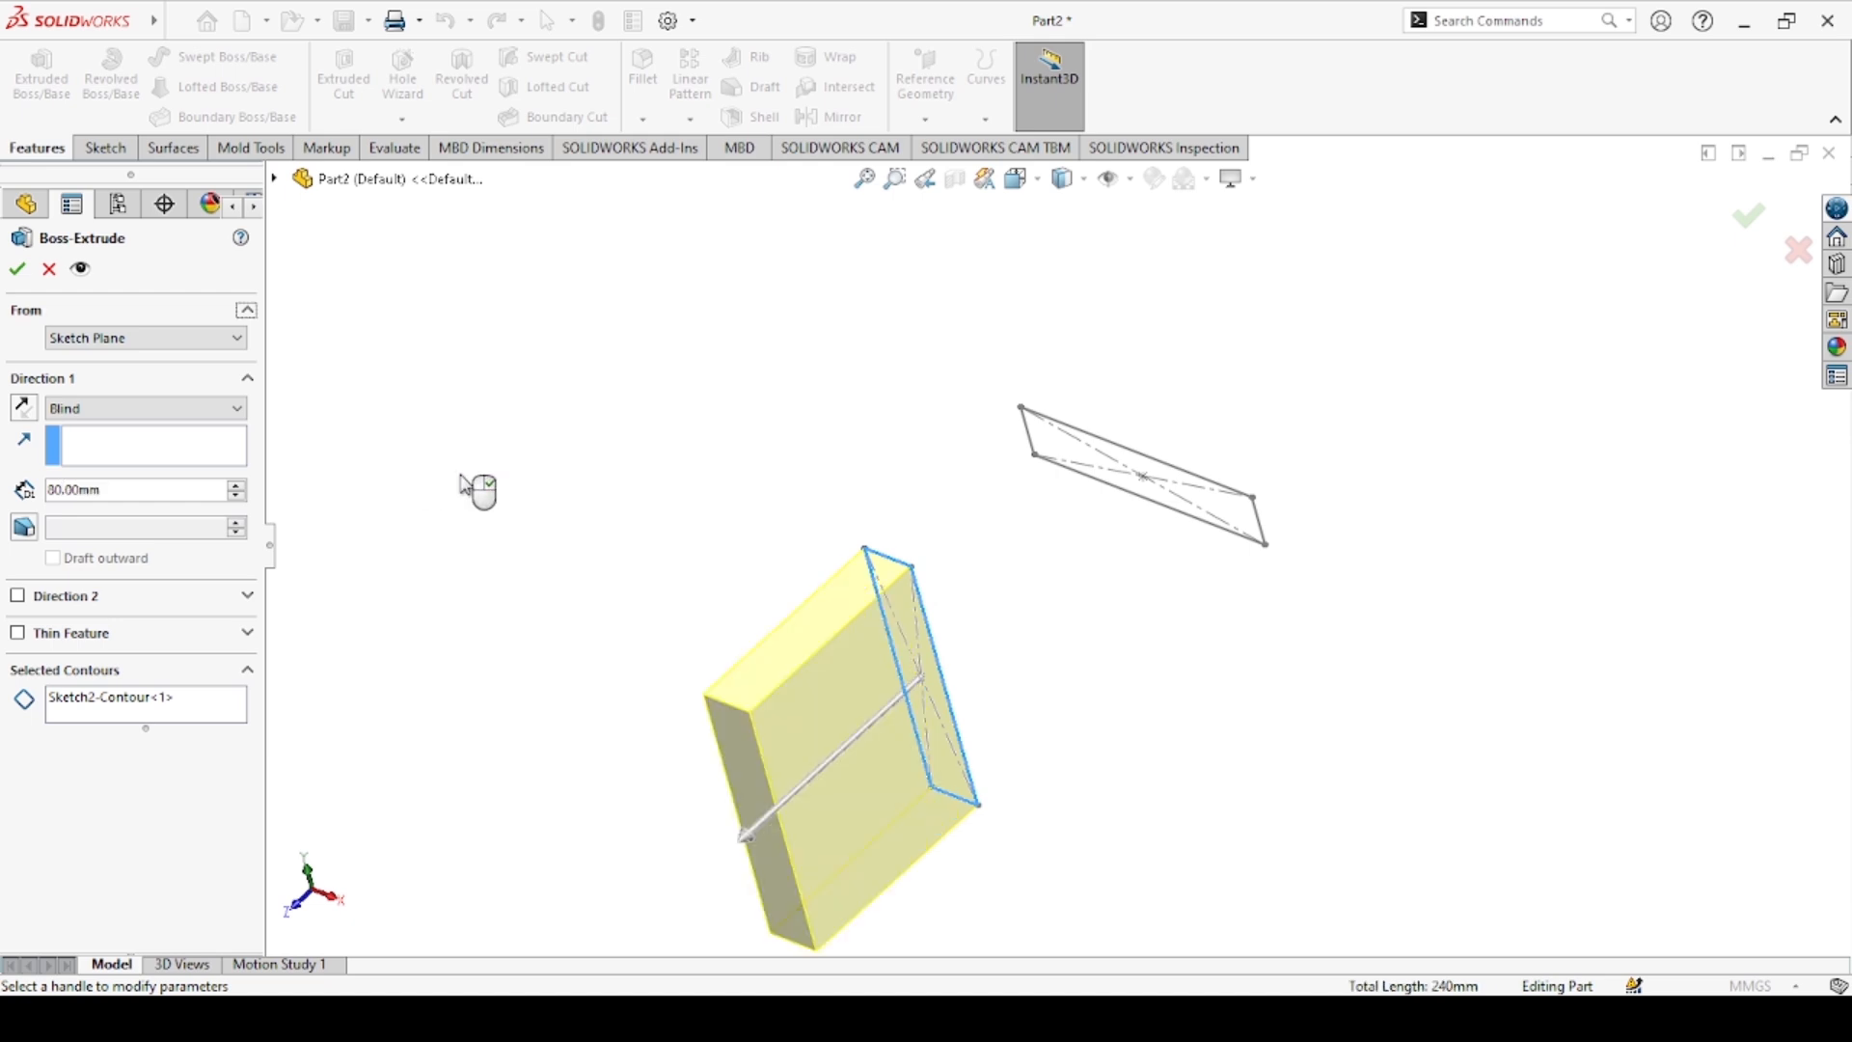
click(18, 271)
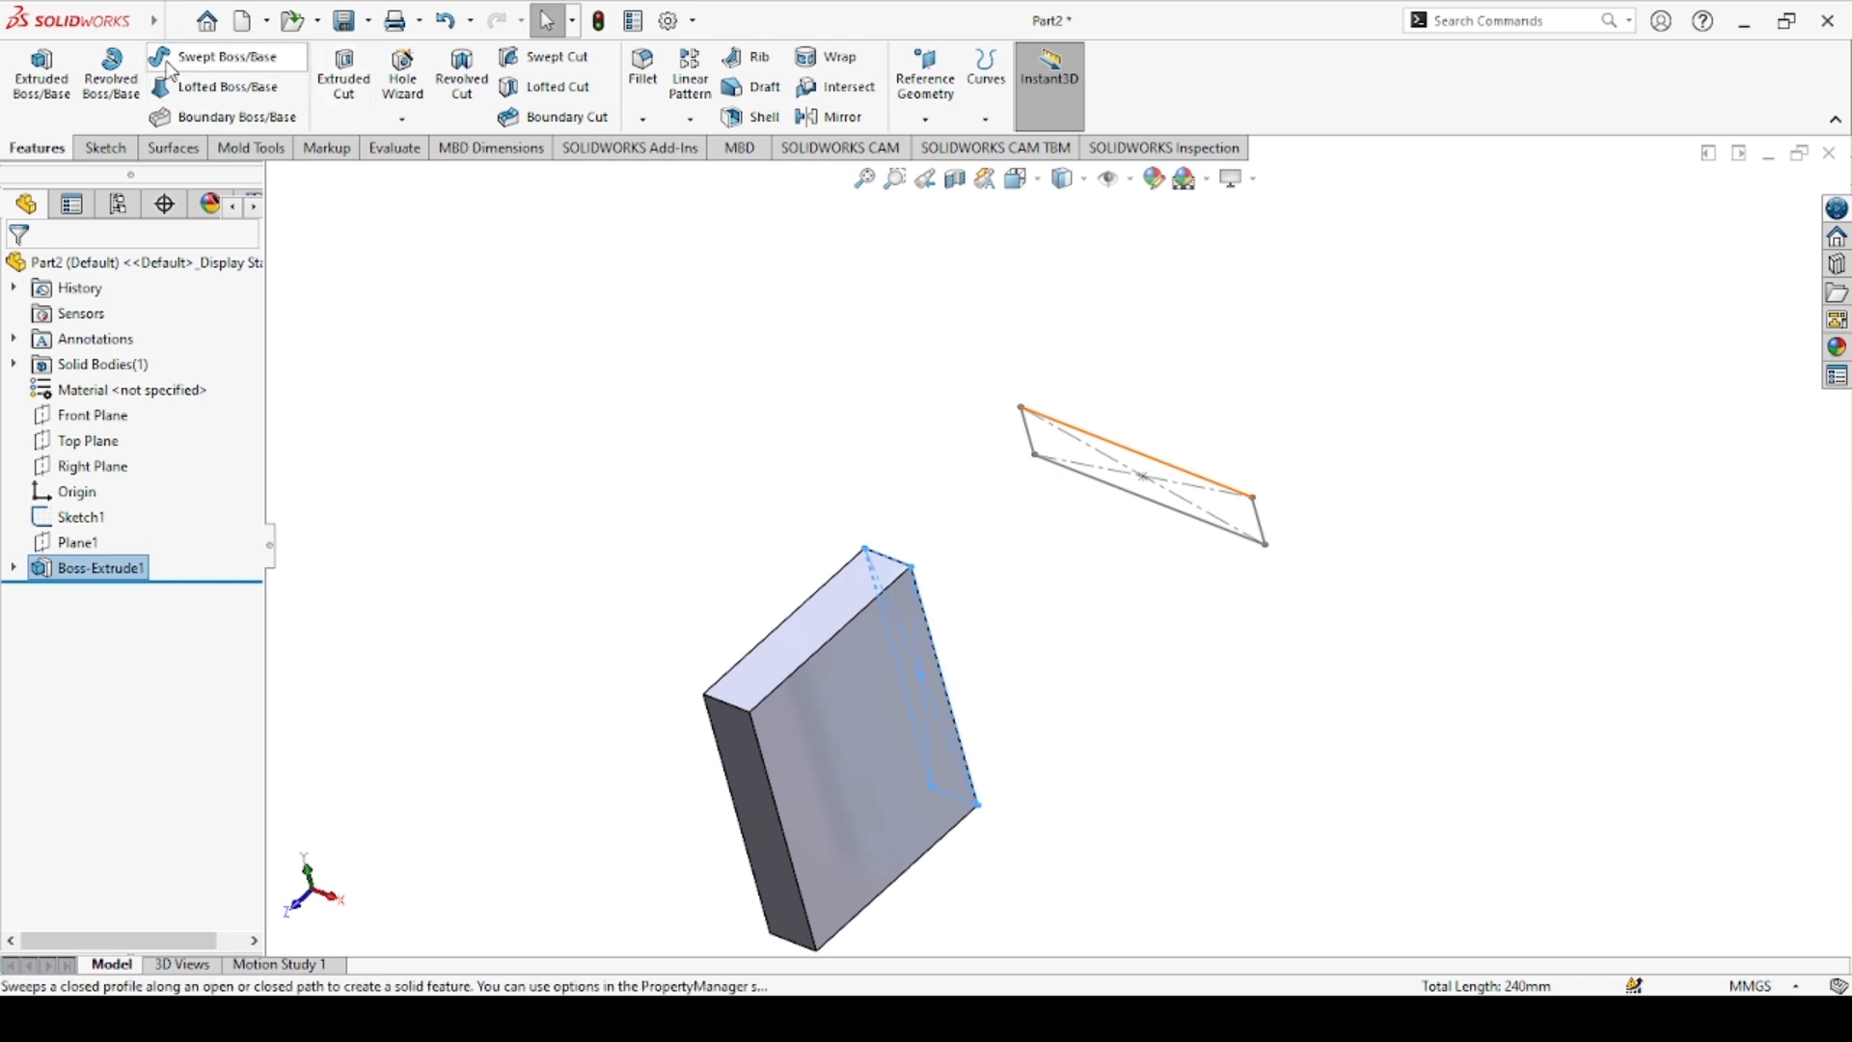
Extrude the horizontal rectangle sketch 80 mm in the reversed direction, away from the upright block
click(23, 93)
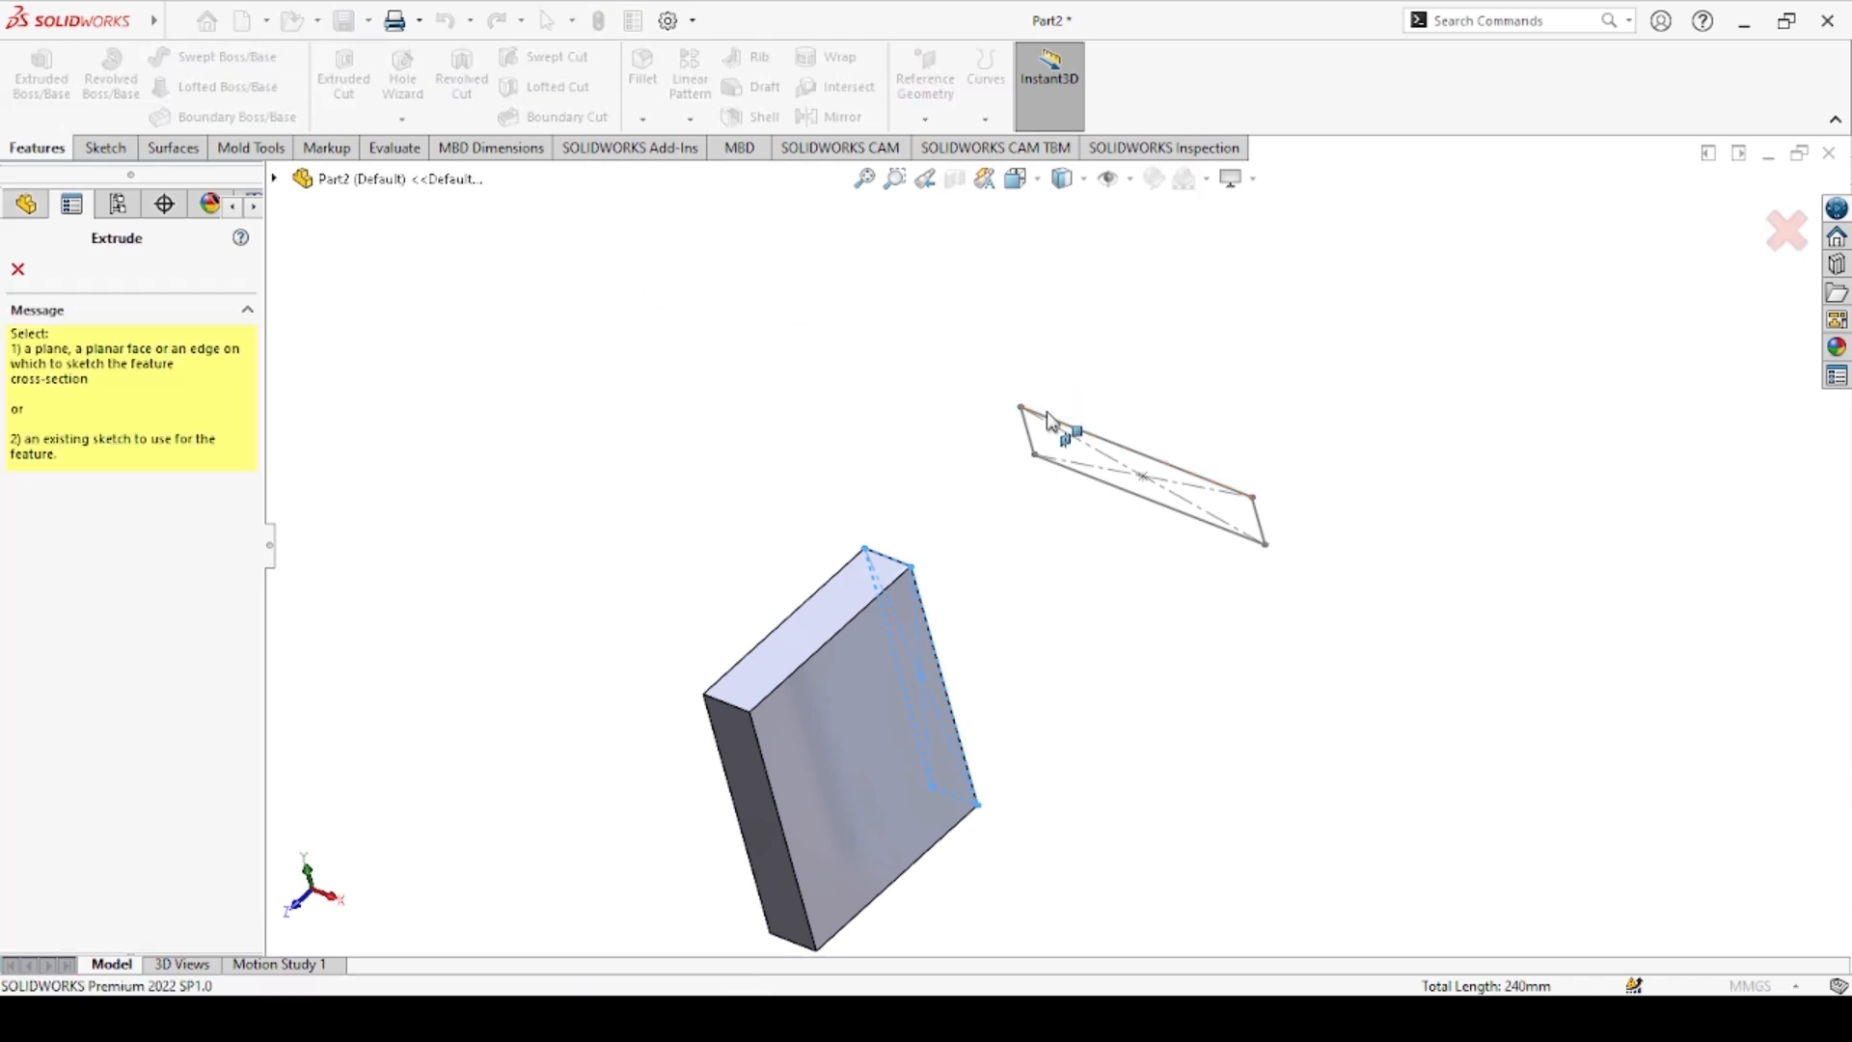
click(1088, 431)
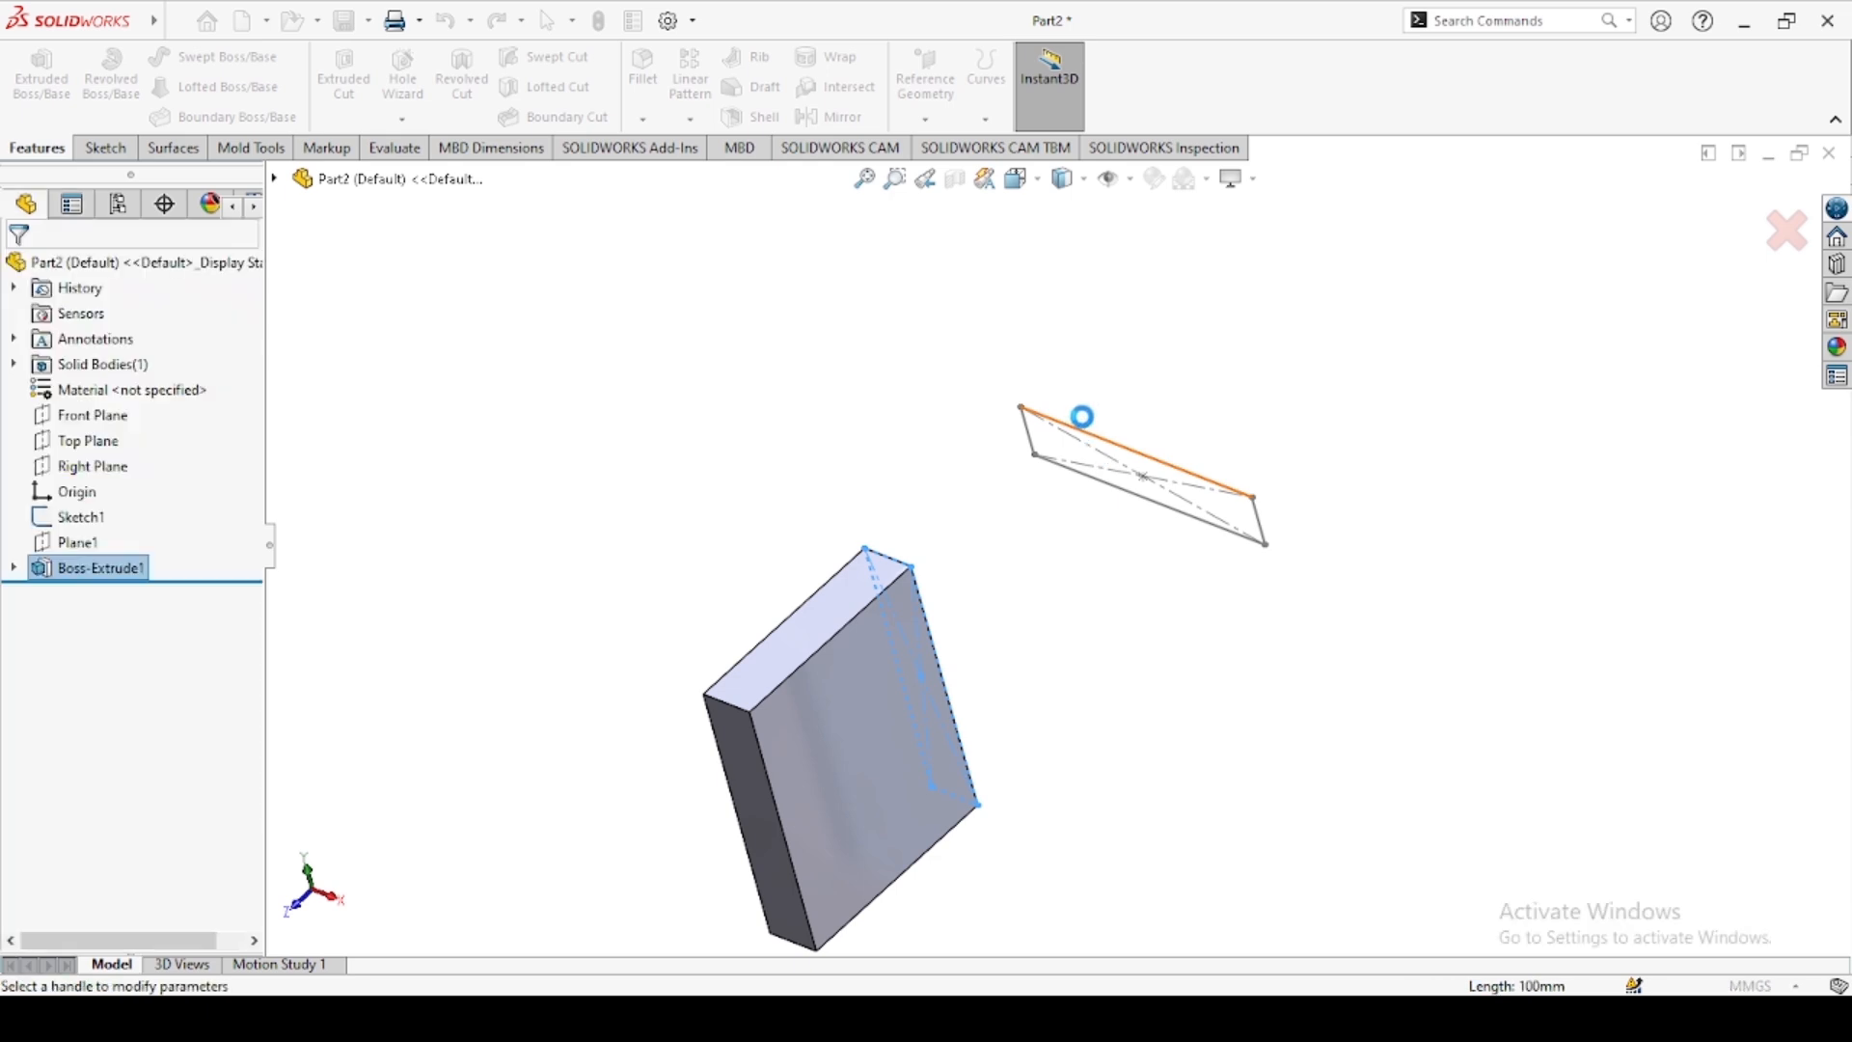
click(23, 410)
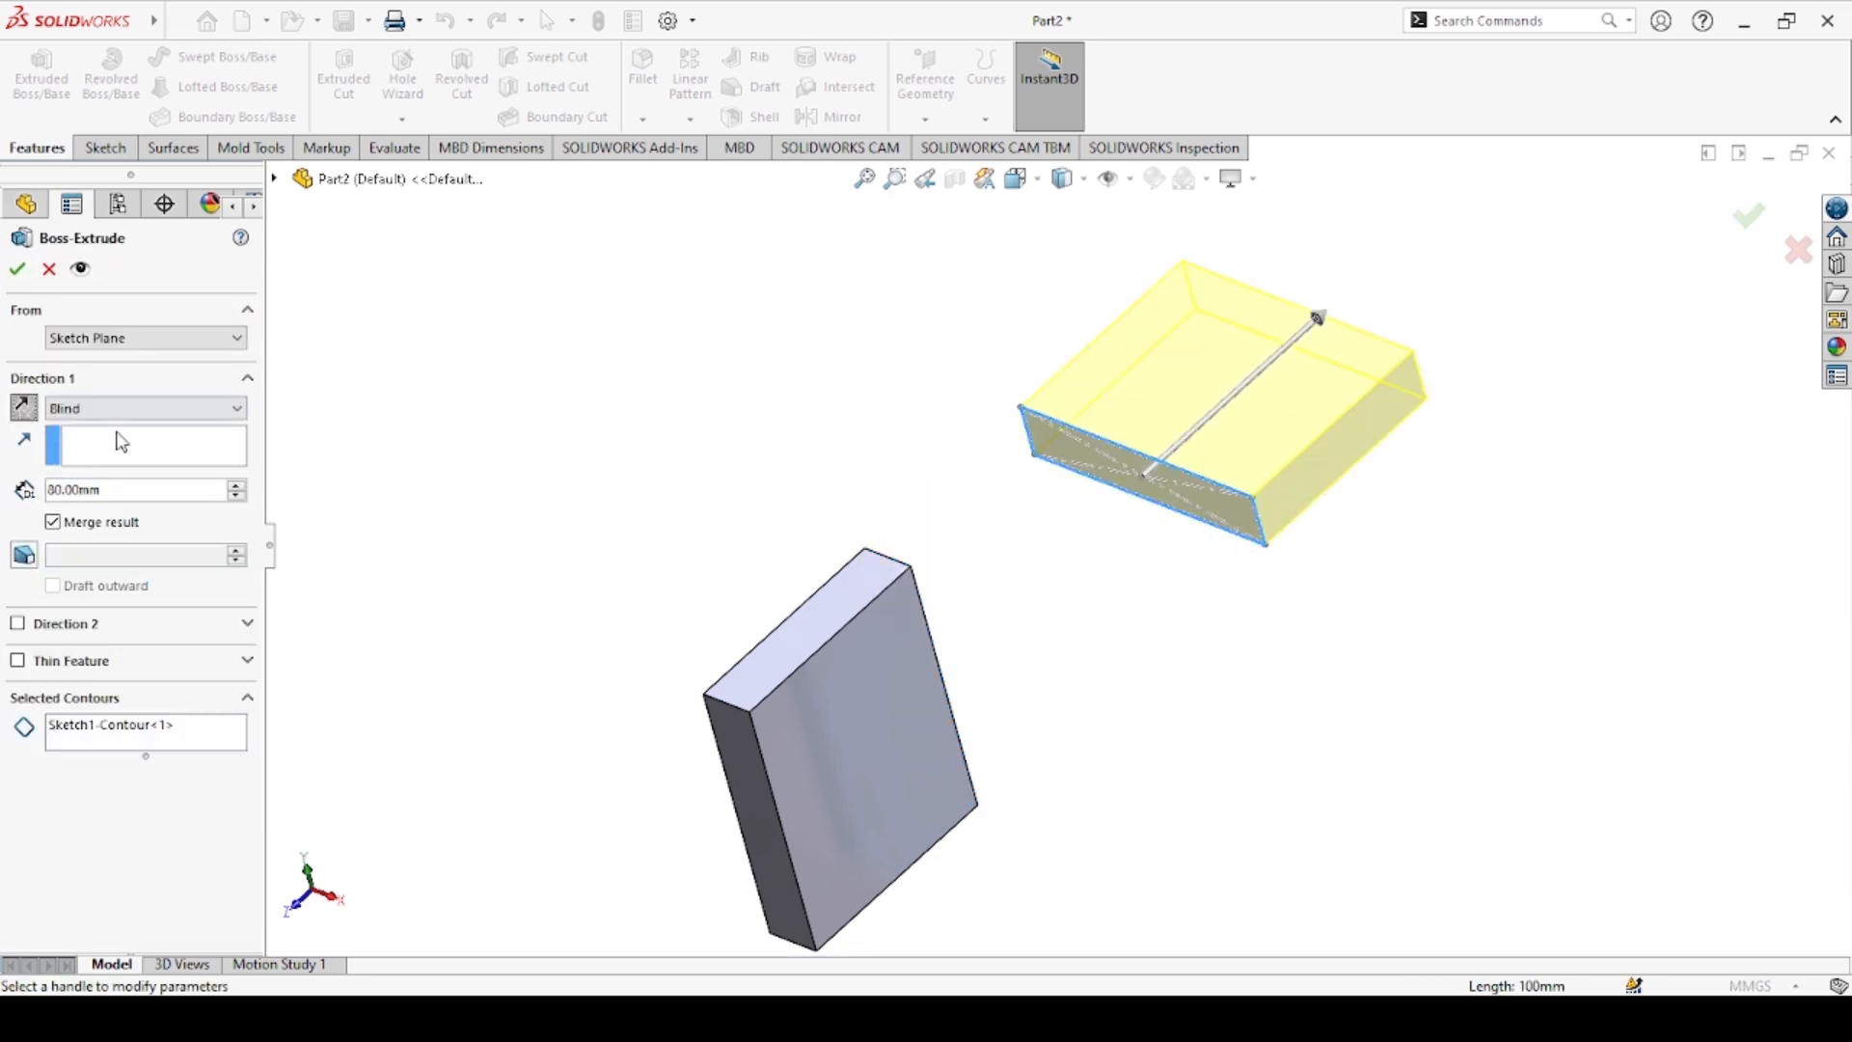
click(23, 271)
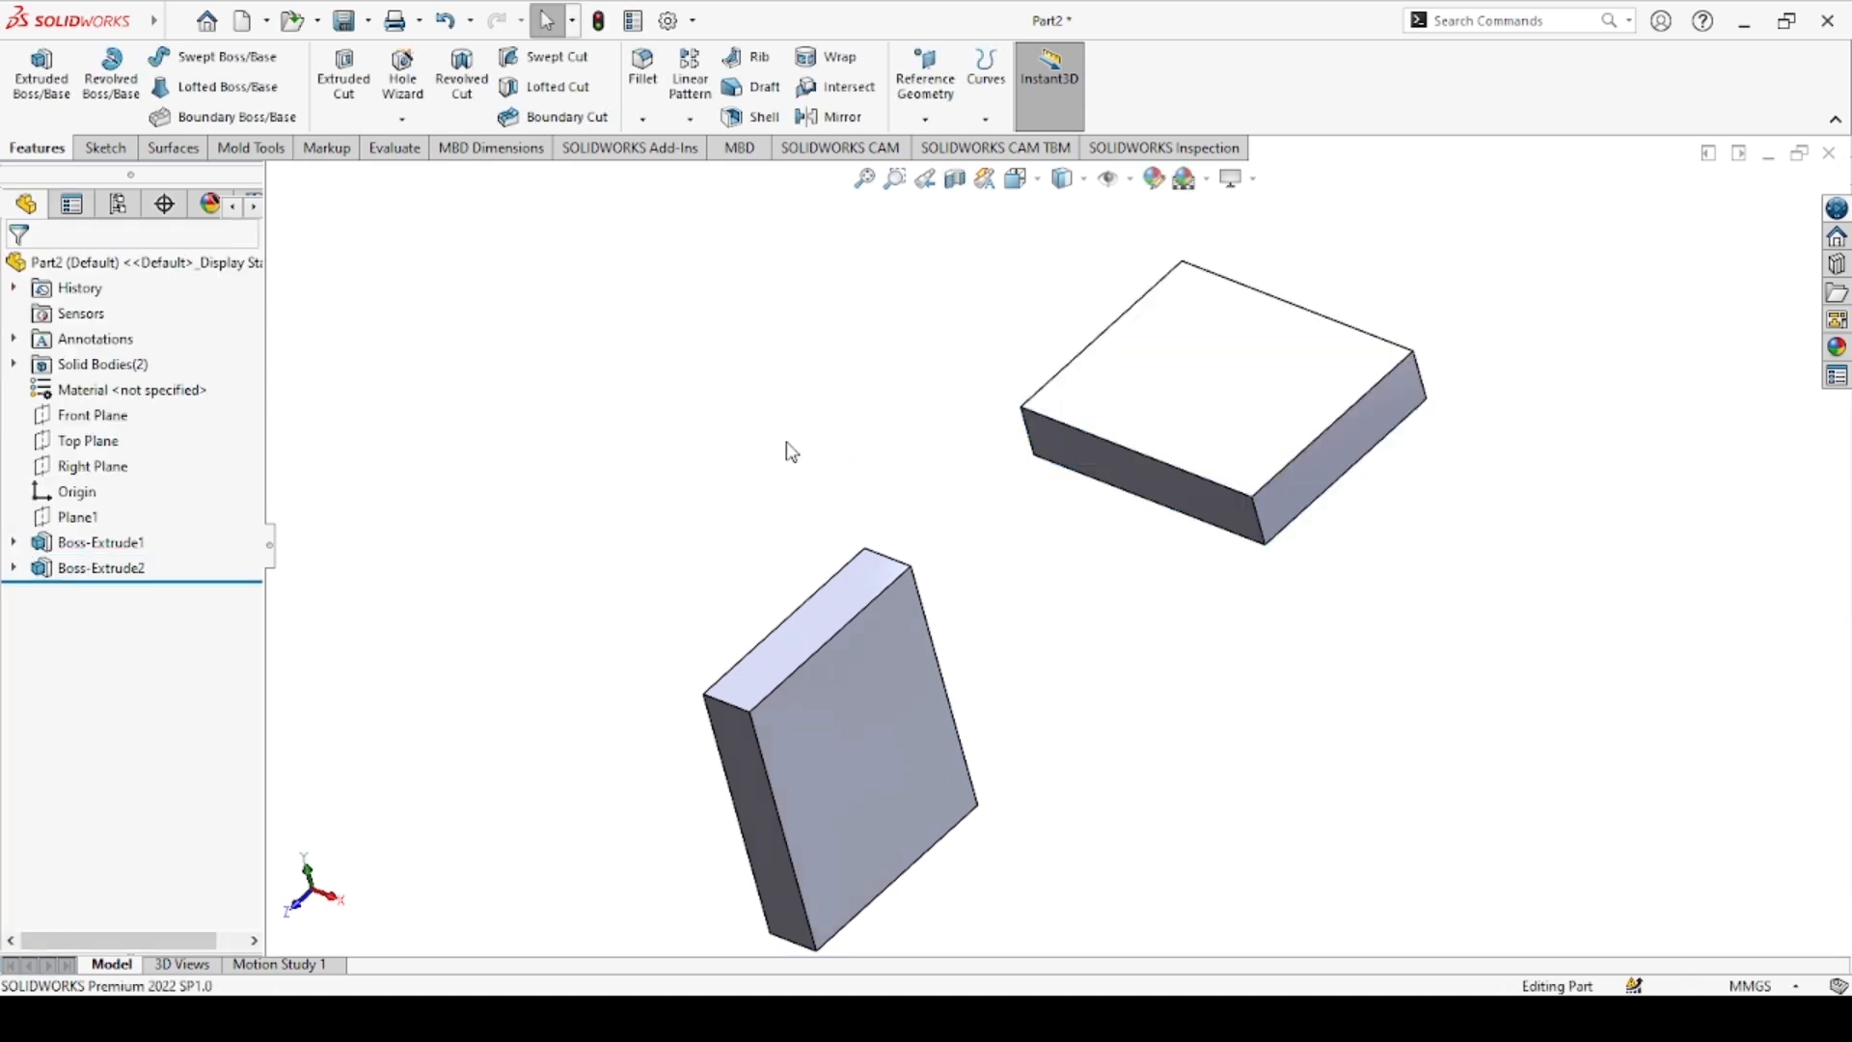
Start a lofted boss with the facing end faces of the upright and horizontal blocks as its two profiles
middle_drag(972, 579, 849, 608)
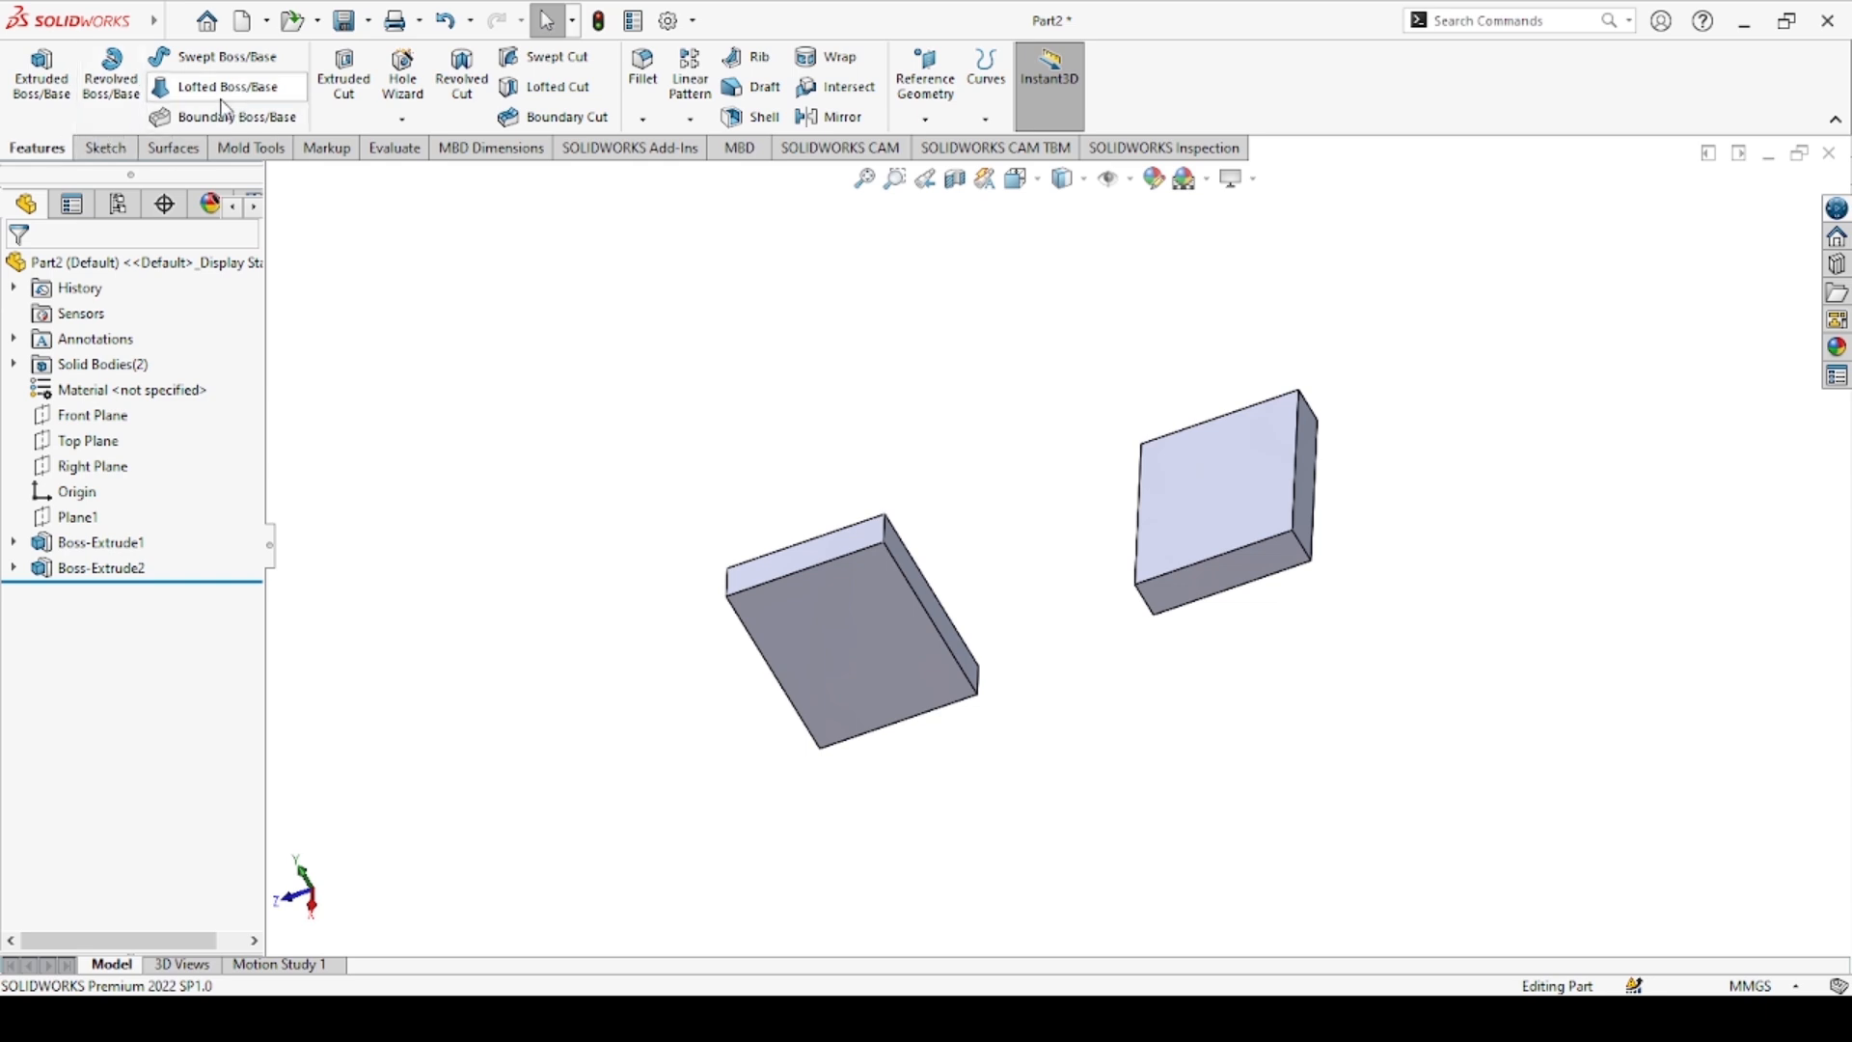
scroll(971, 582, down, 2)
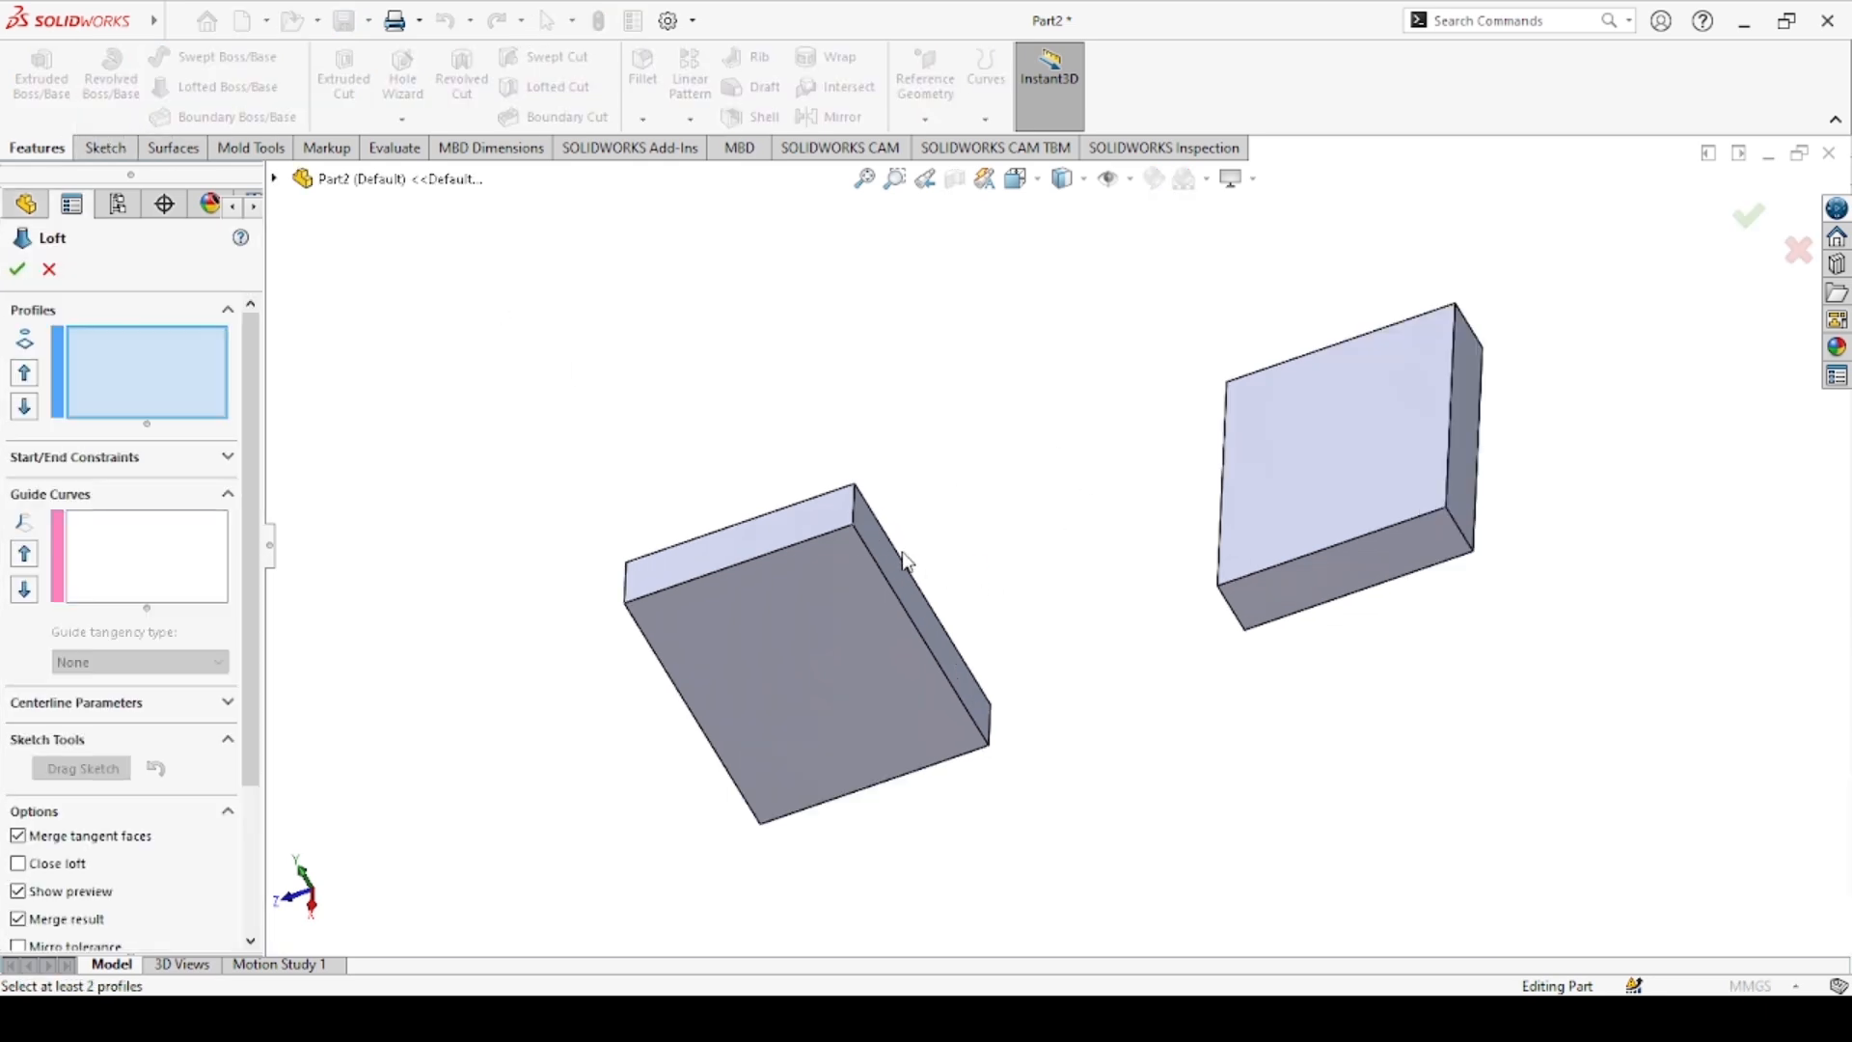
click(907, 561)
middle_drag(1025, 595, 1172, 521)
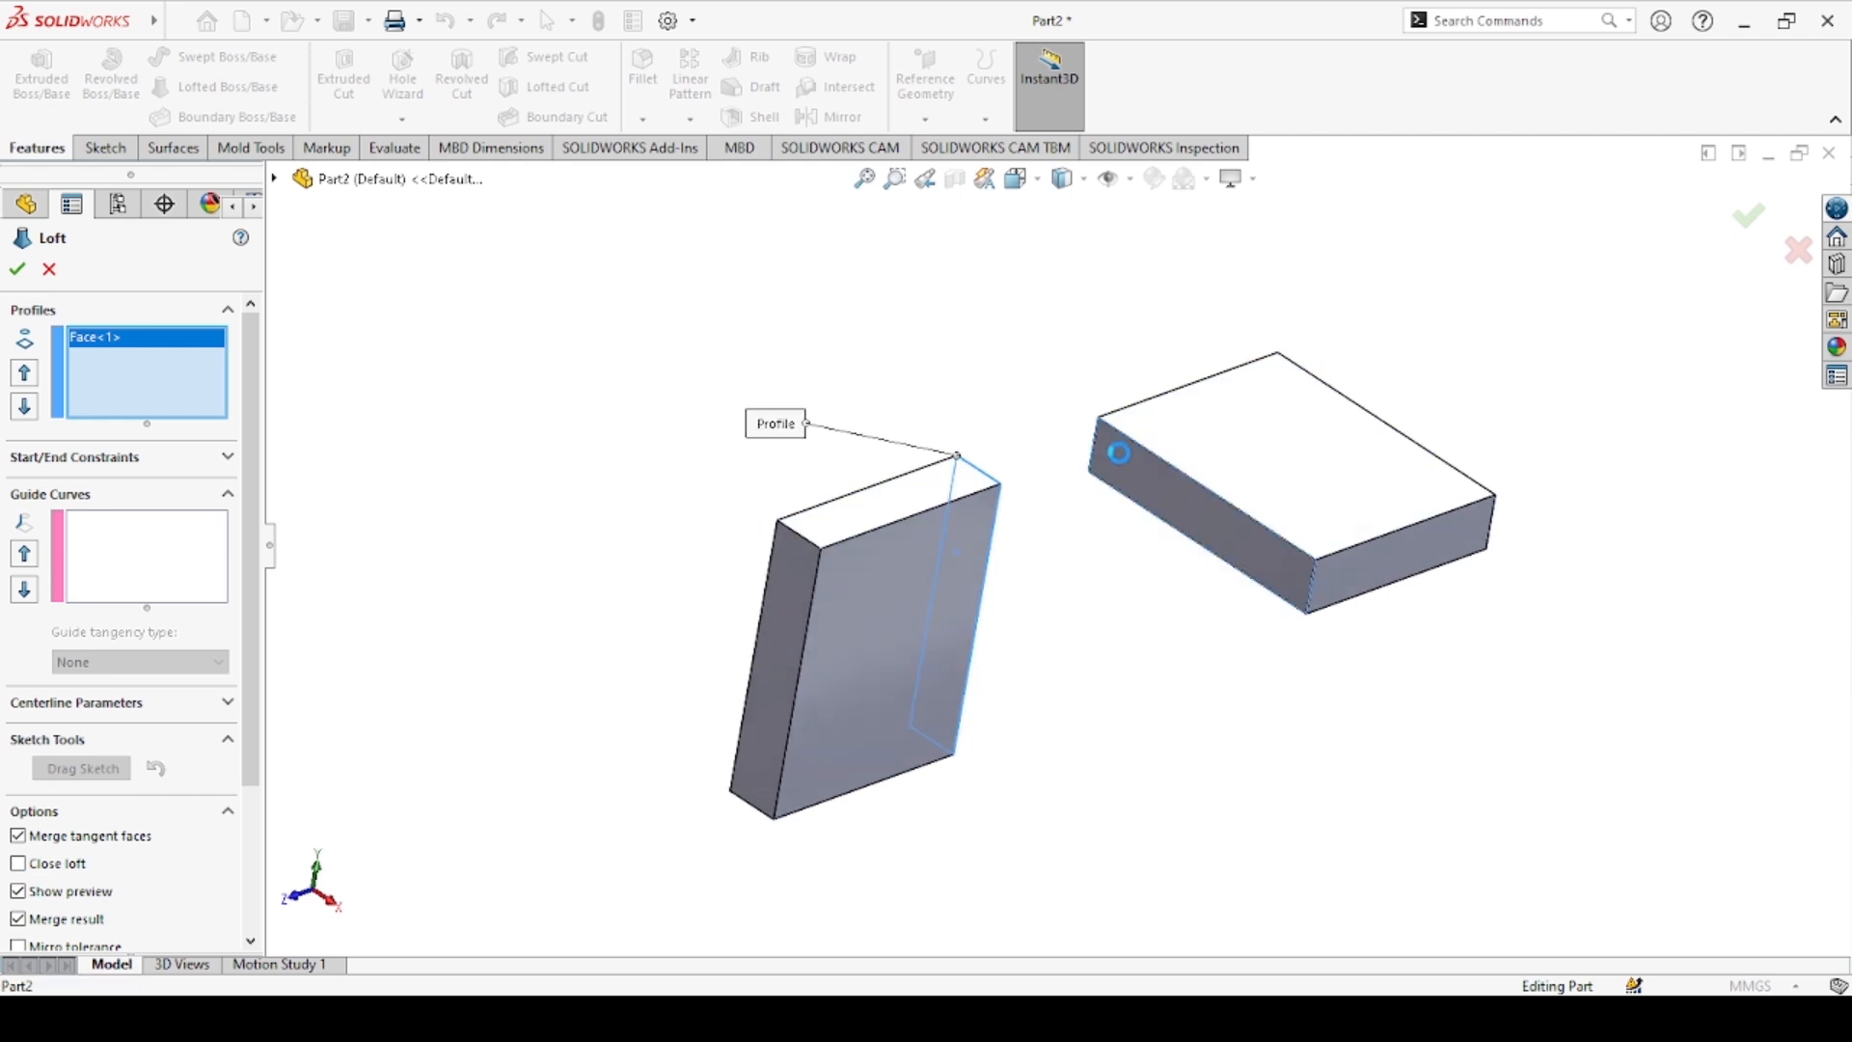
click(1124, 464)
middle_drag(1264, 479, 1116, 454)
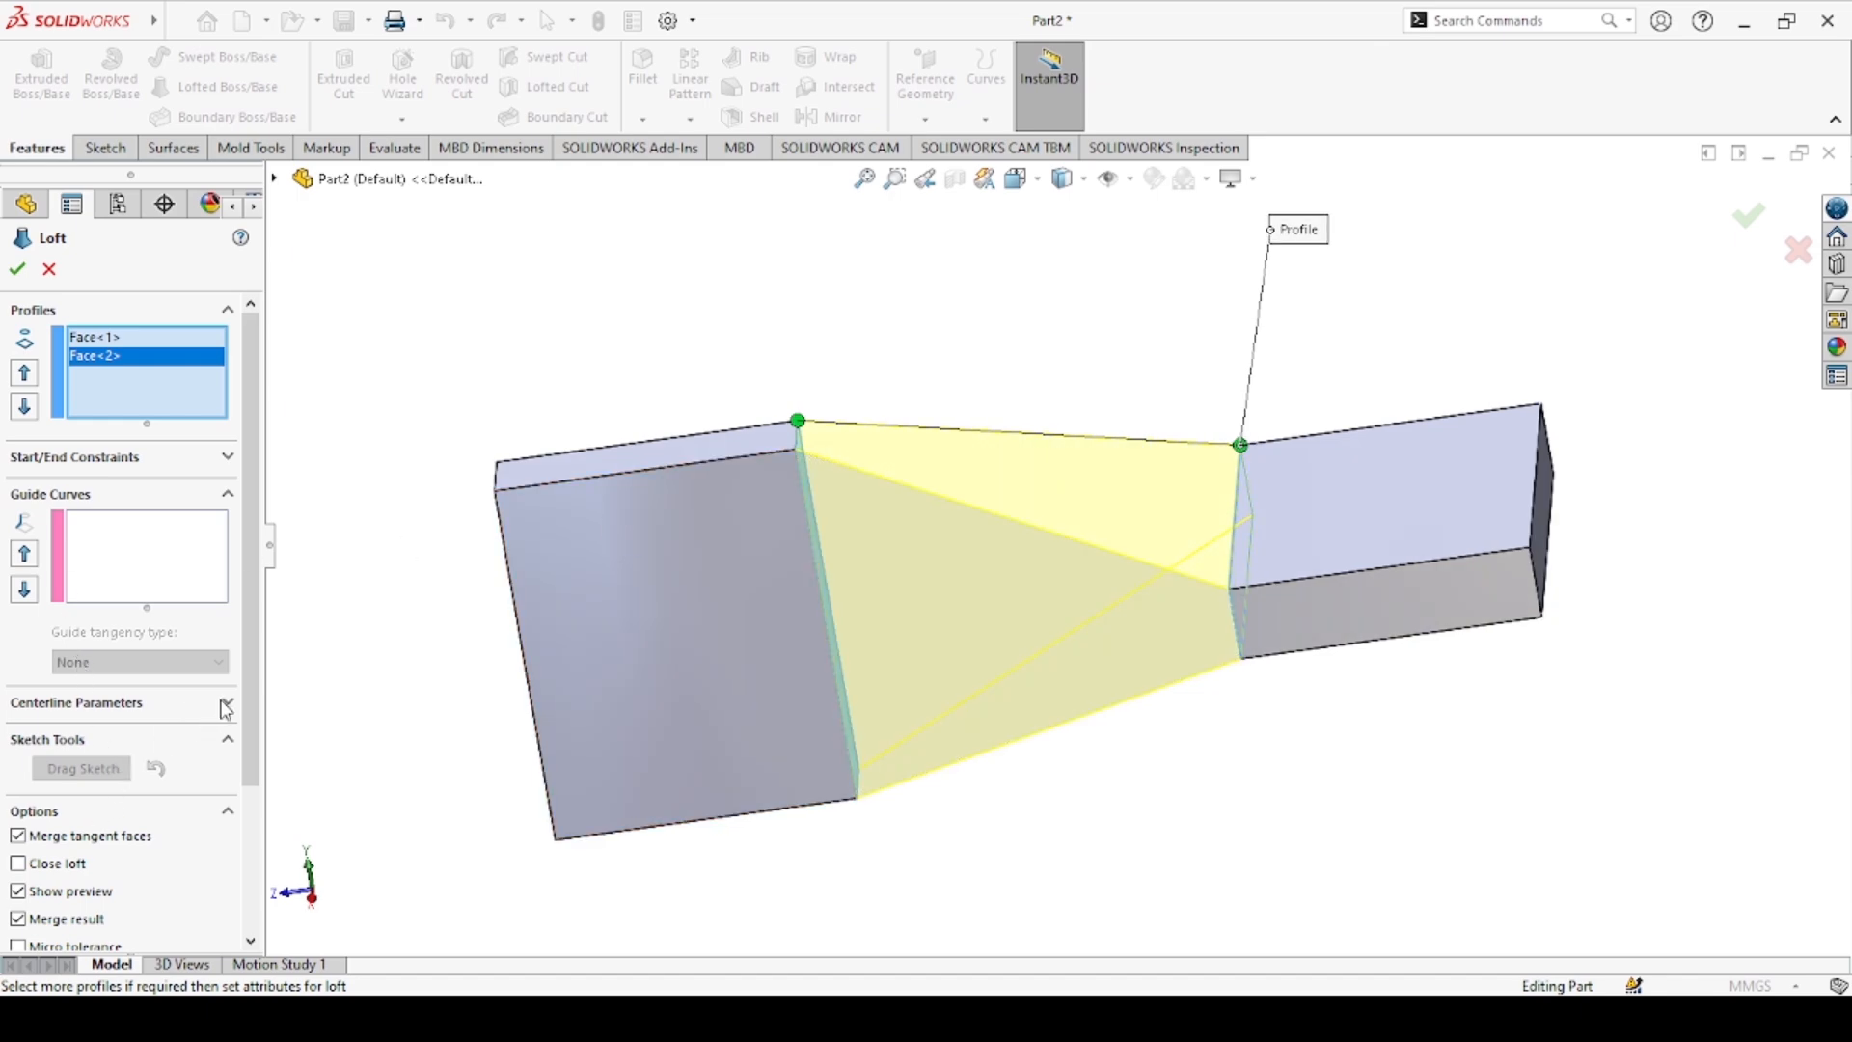
Set the loft's start and end constraints to Tangency To Face and create the loft
click(223, 458)
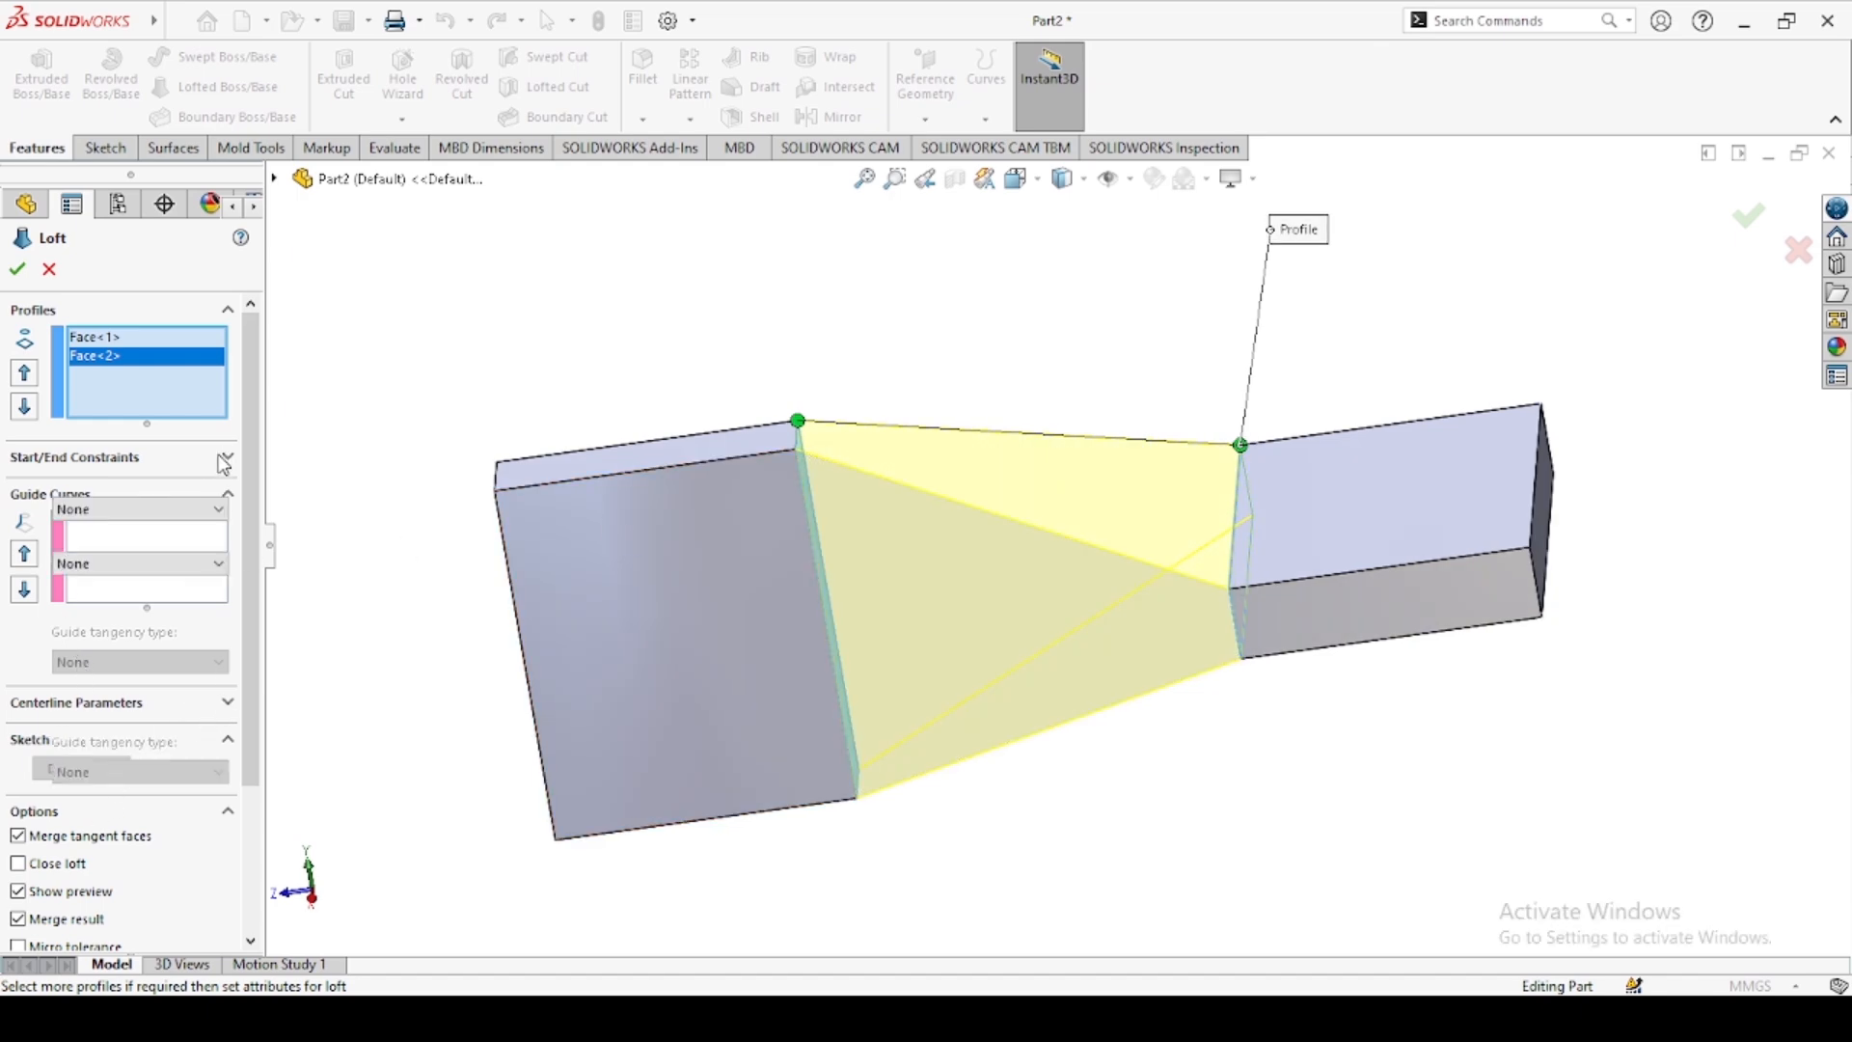
click(109, 565)
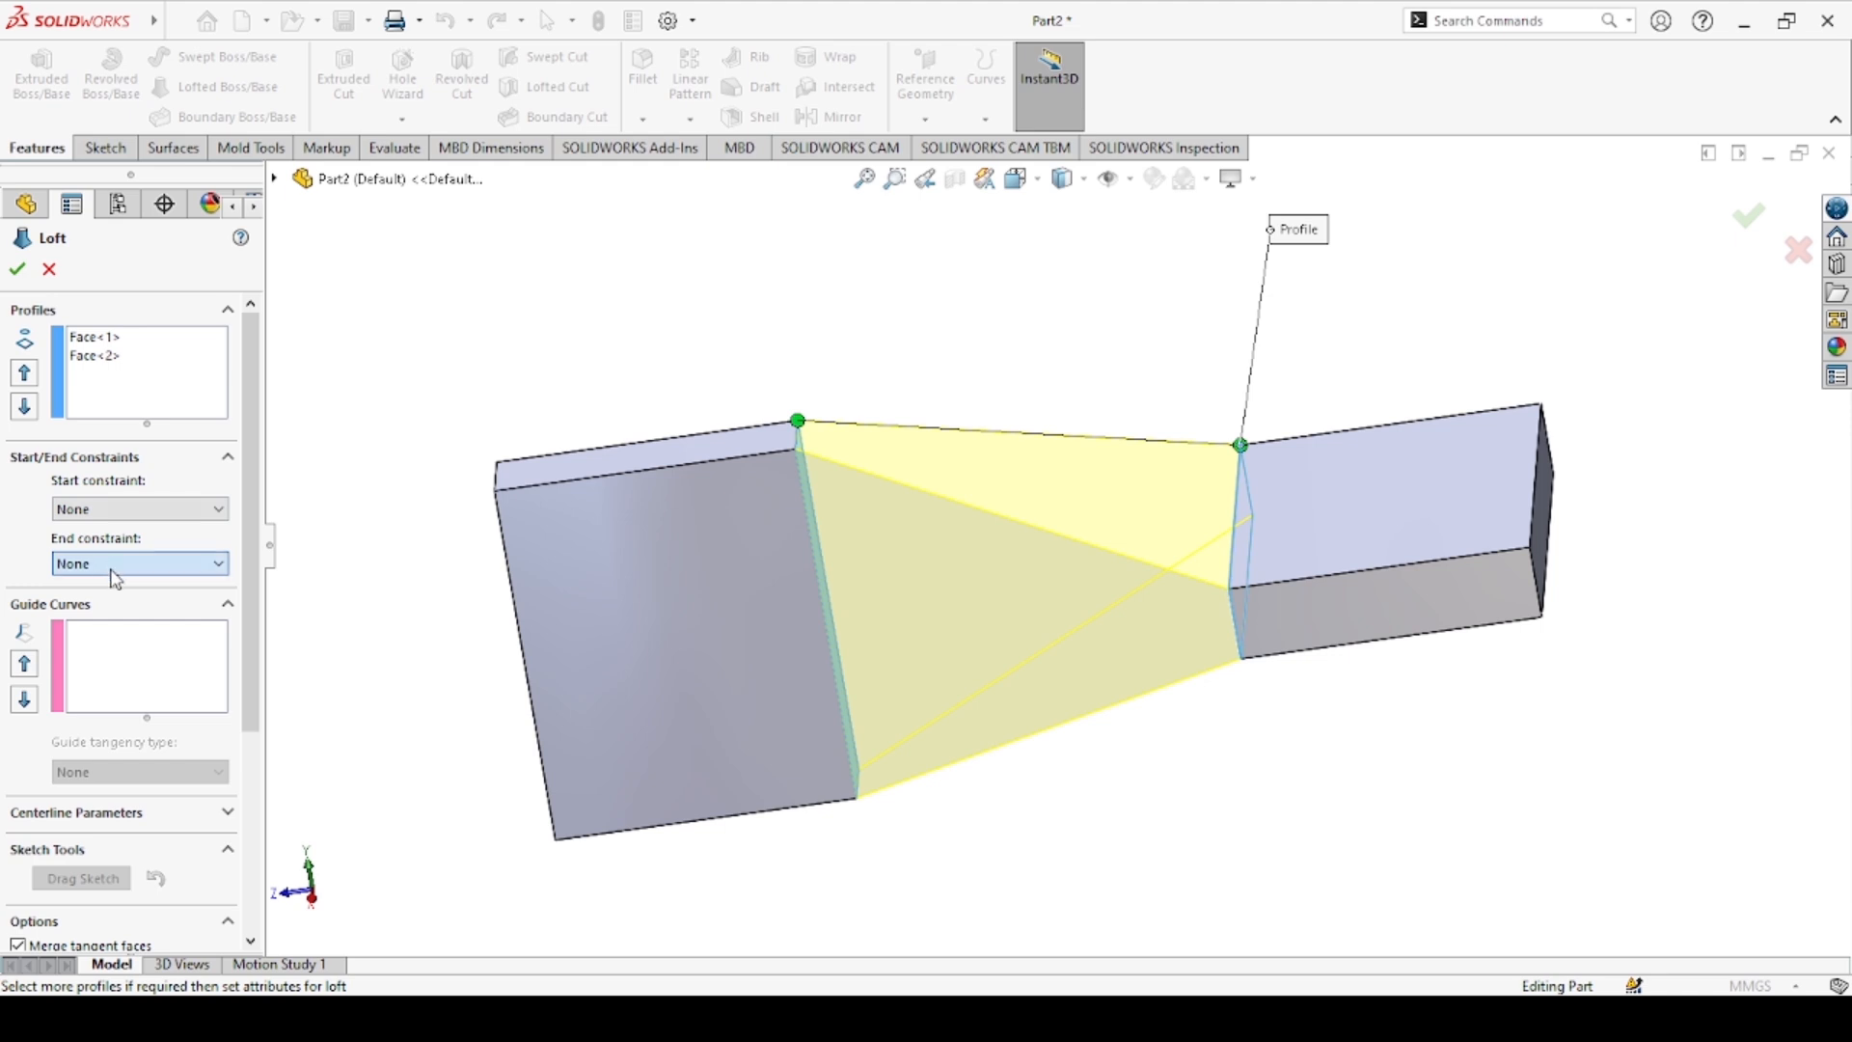
click(143, 629)
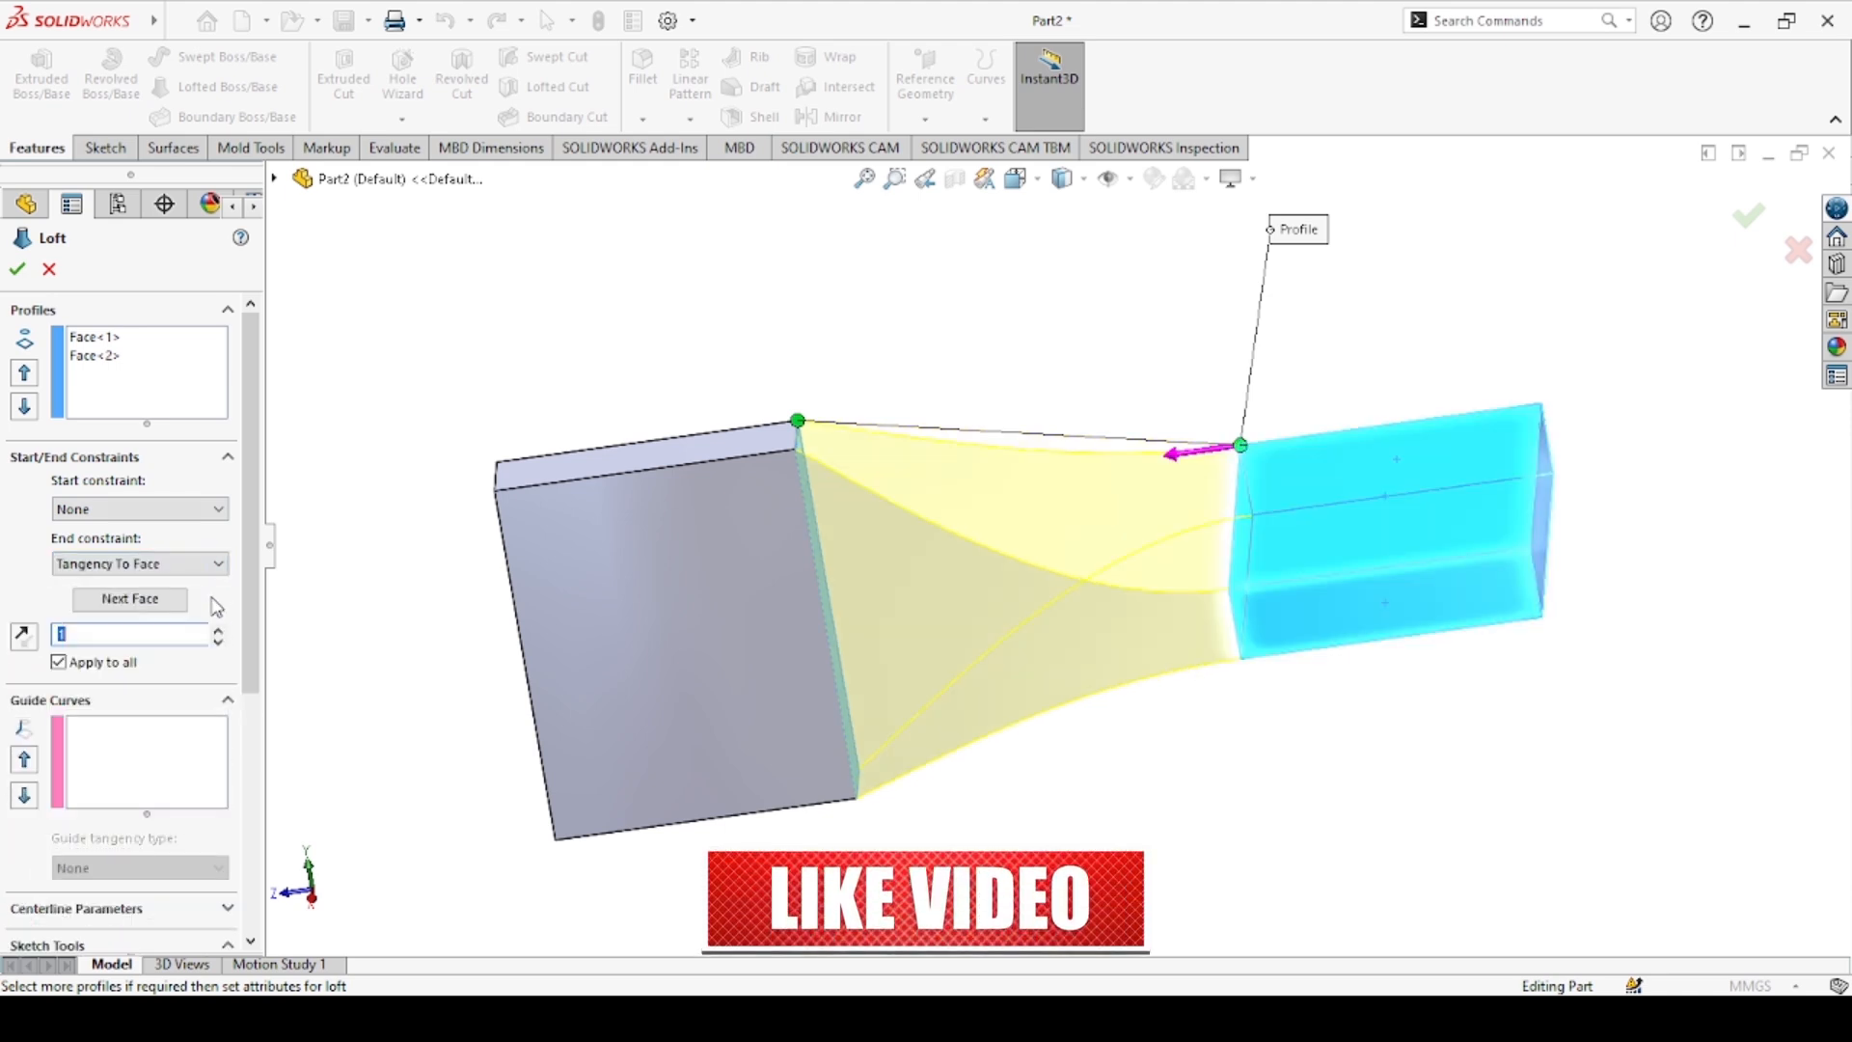
click(108, 356)
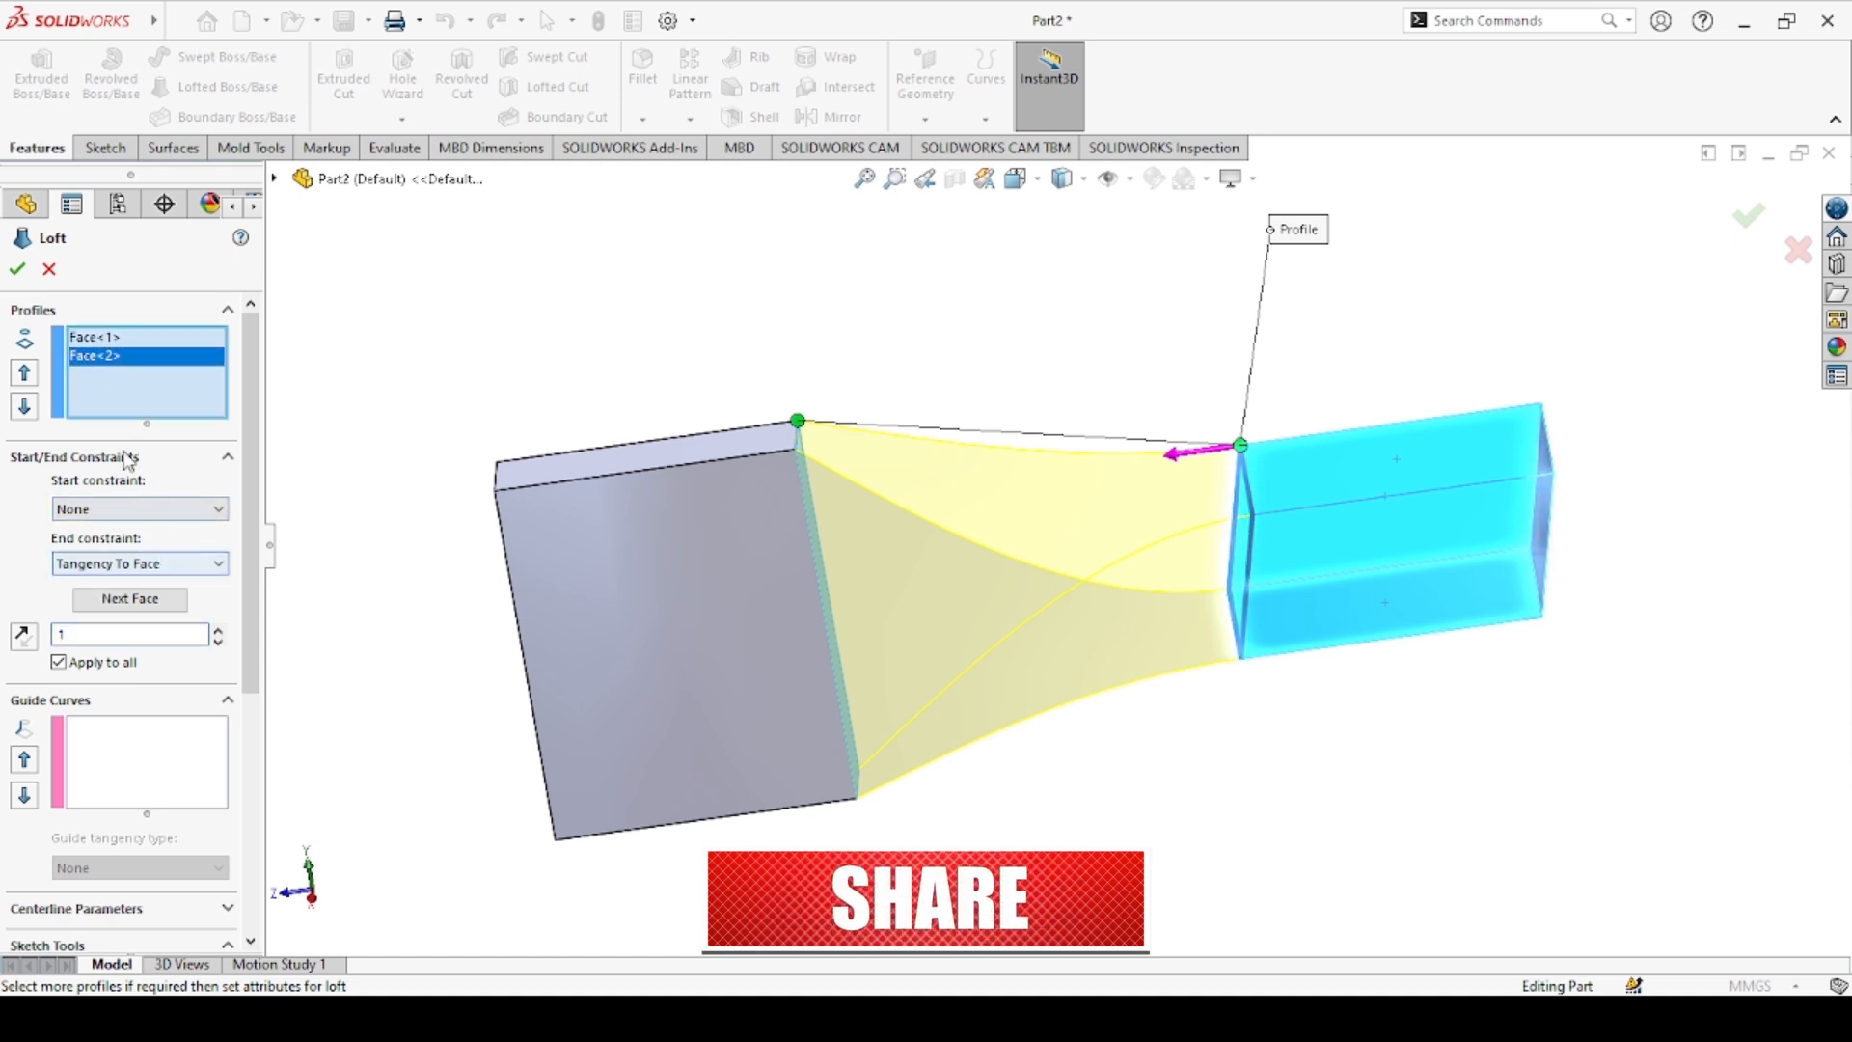
click(95, 338)
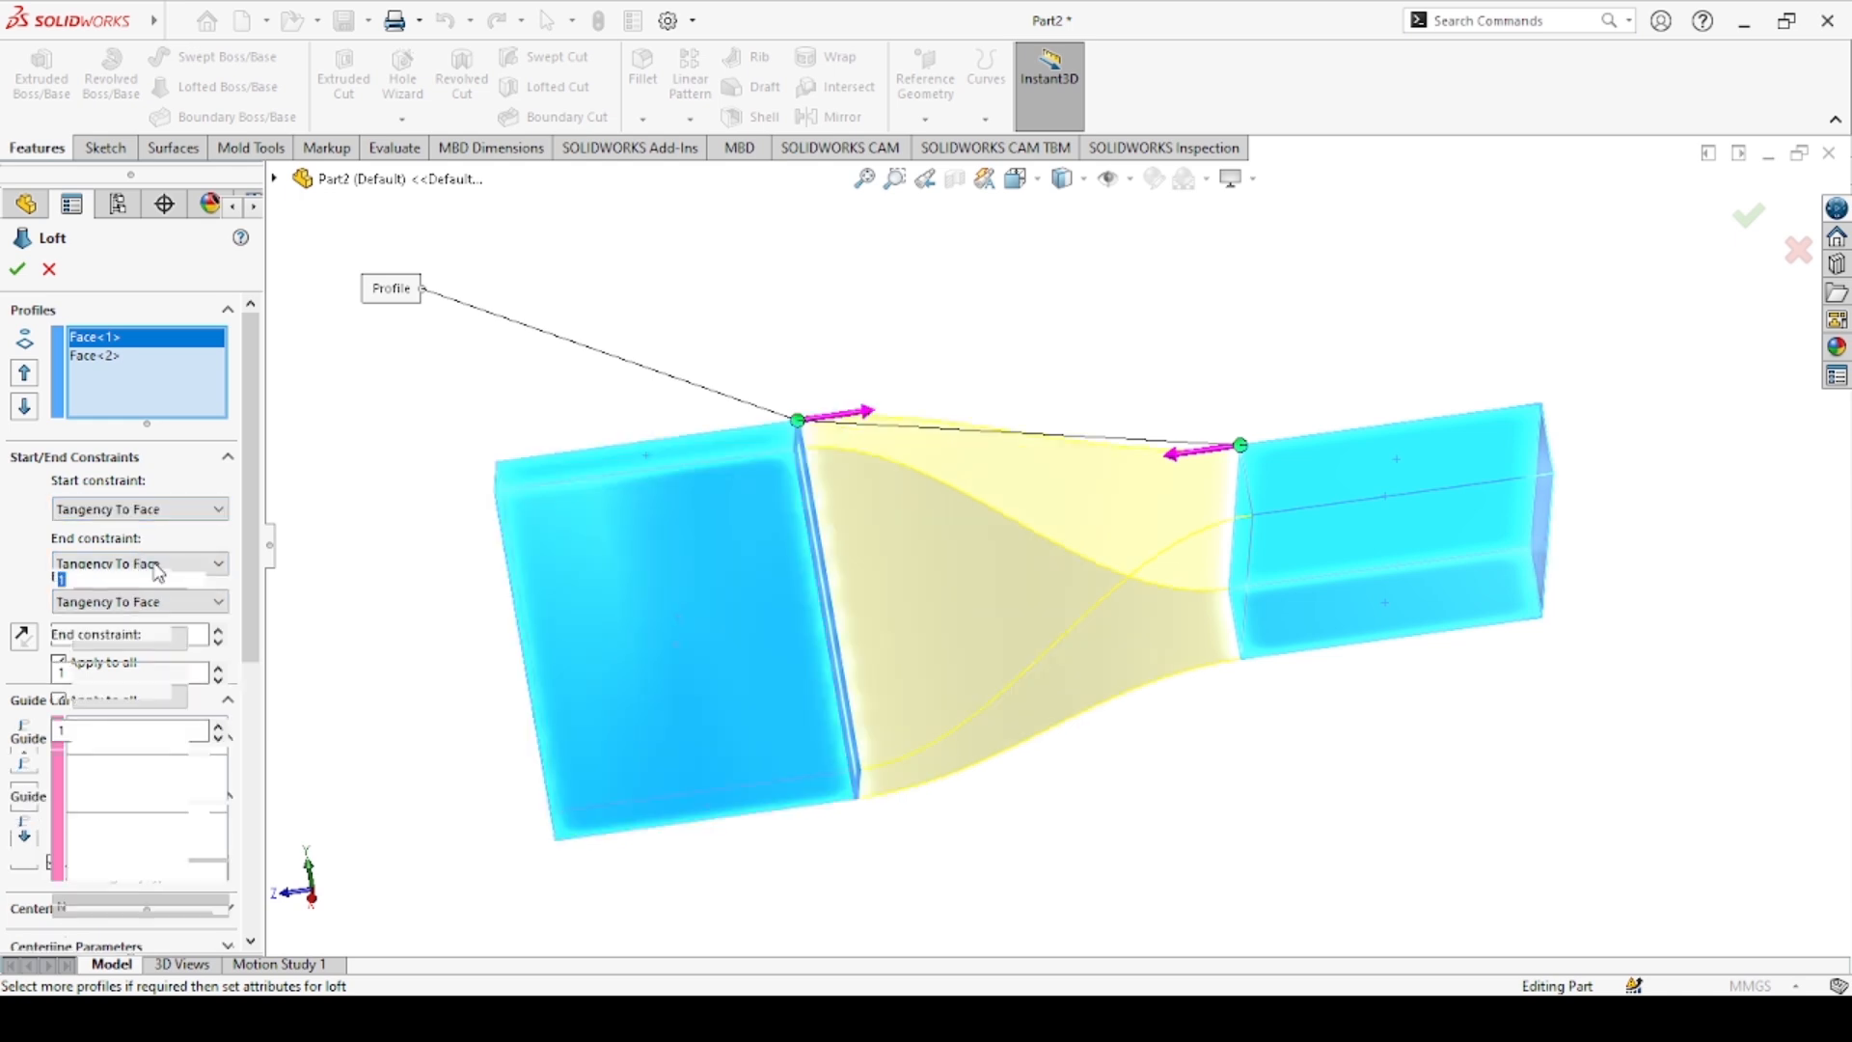
scroll(911, 537, up, 3)
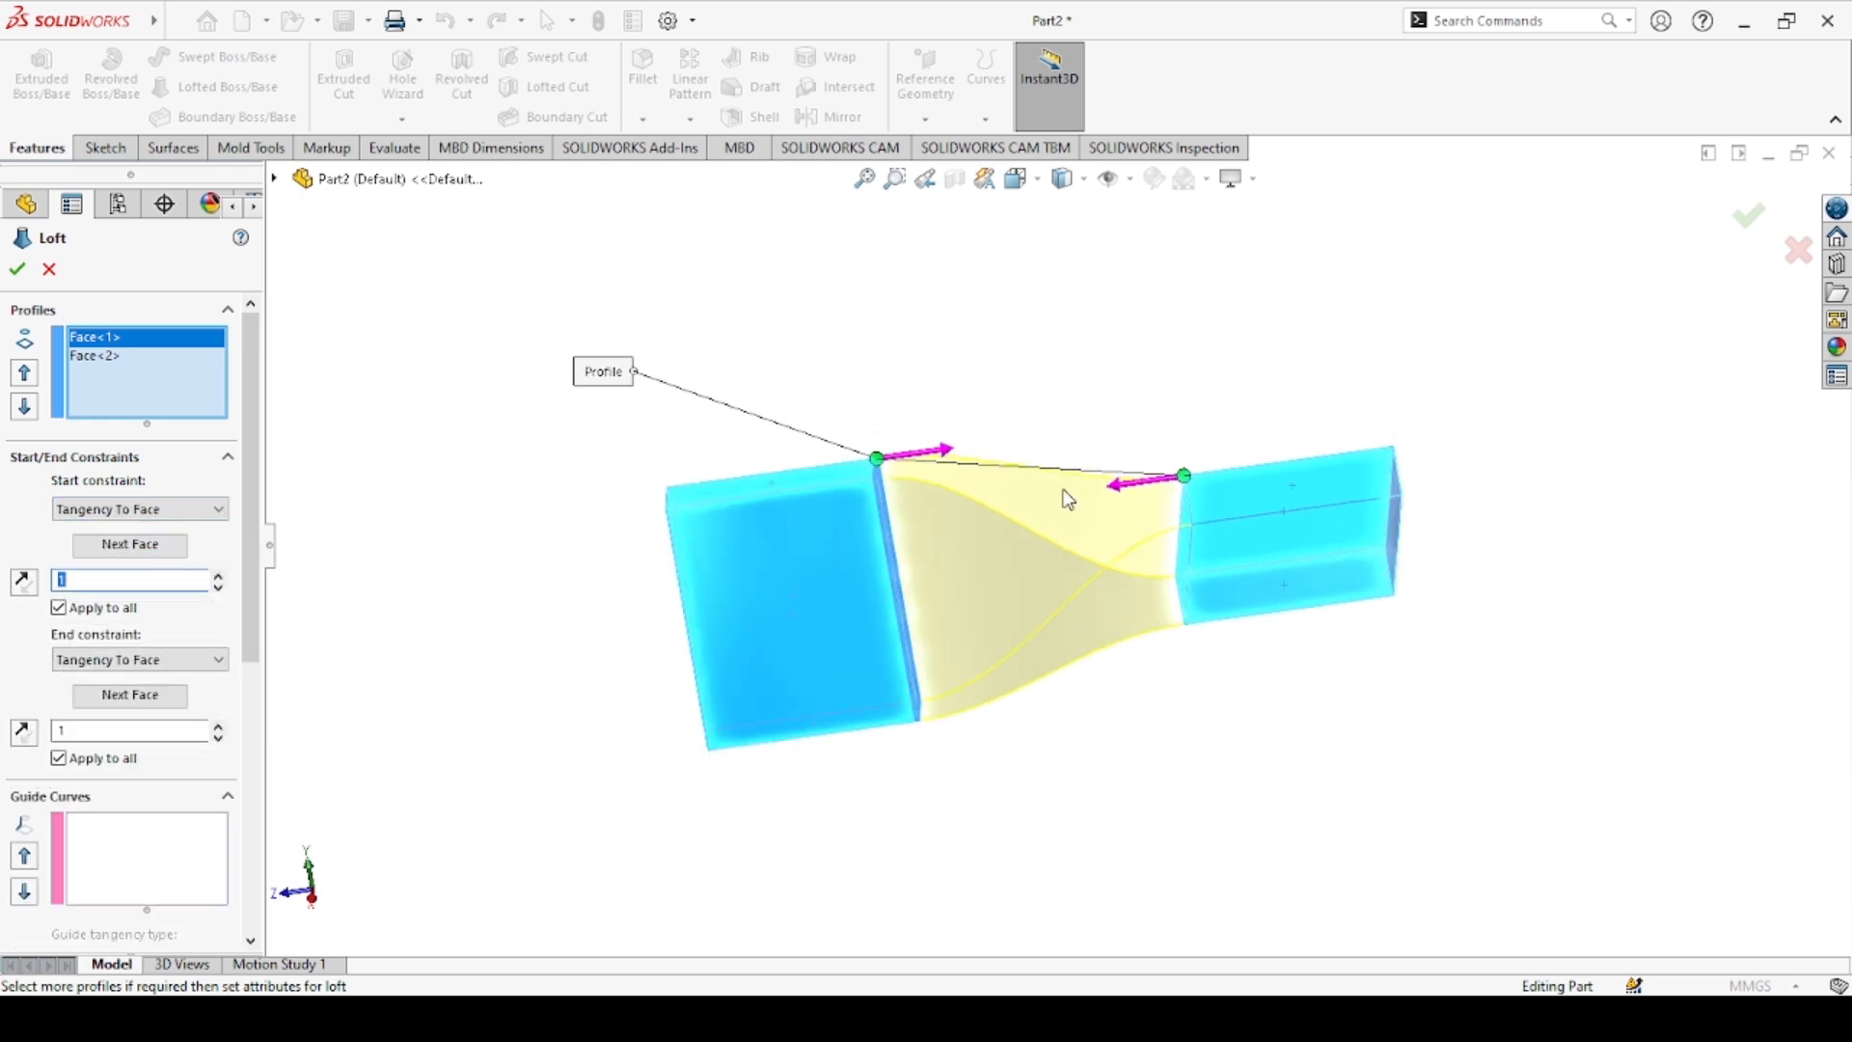
middle_drag(1068, 499, 1080, 410)
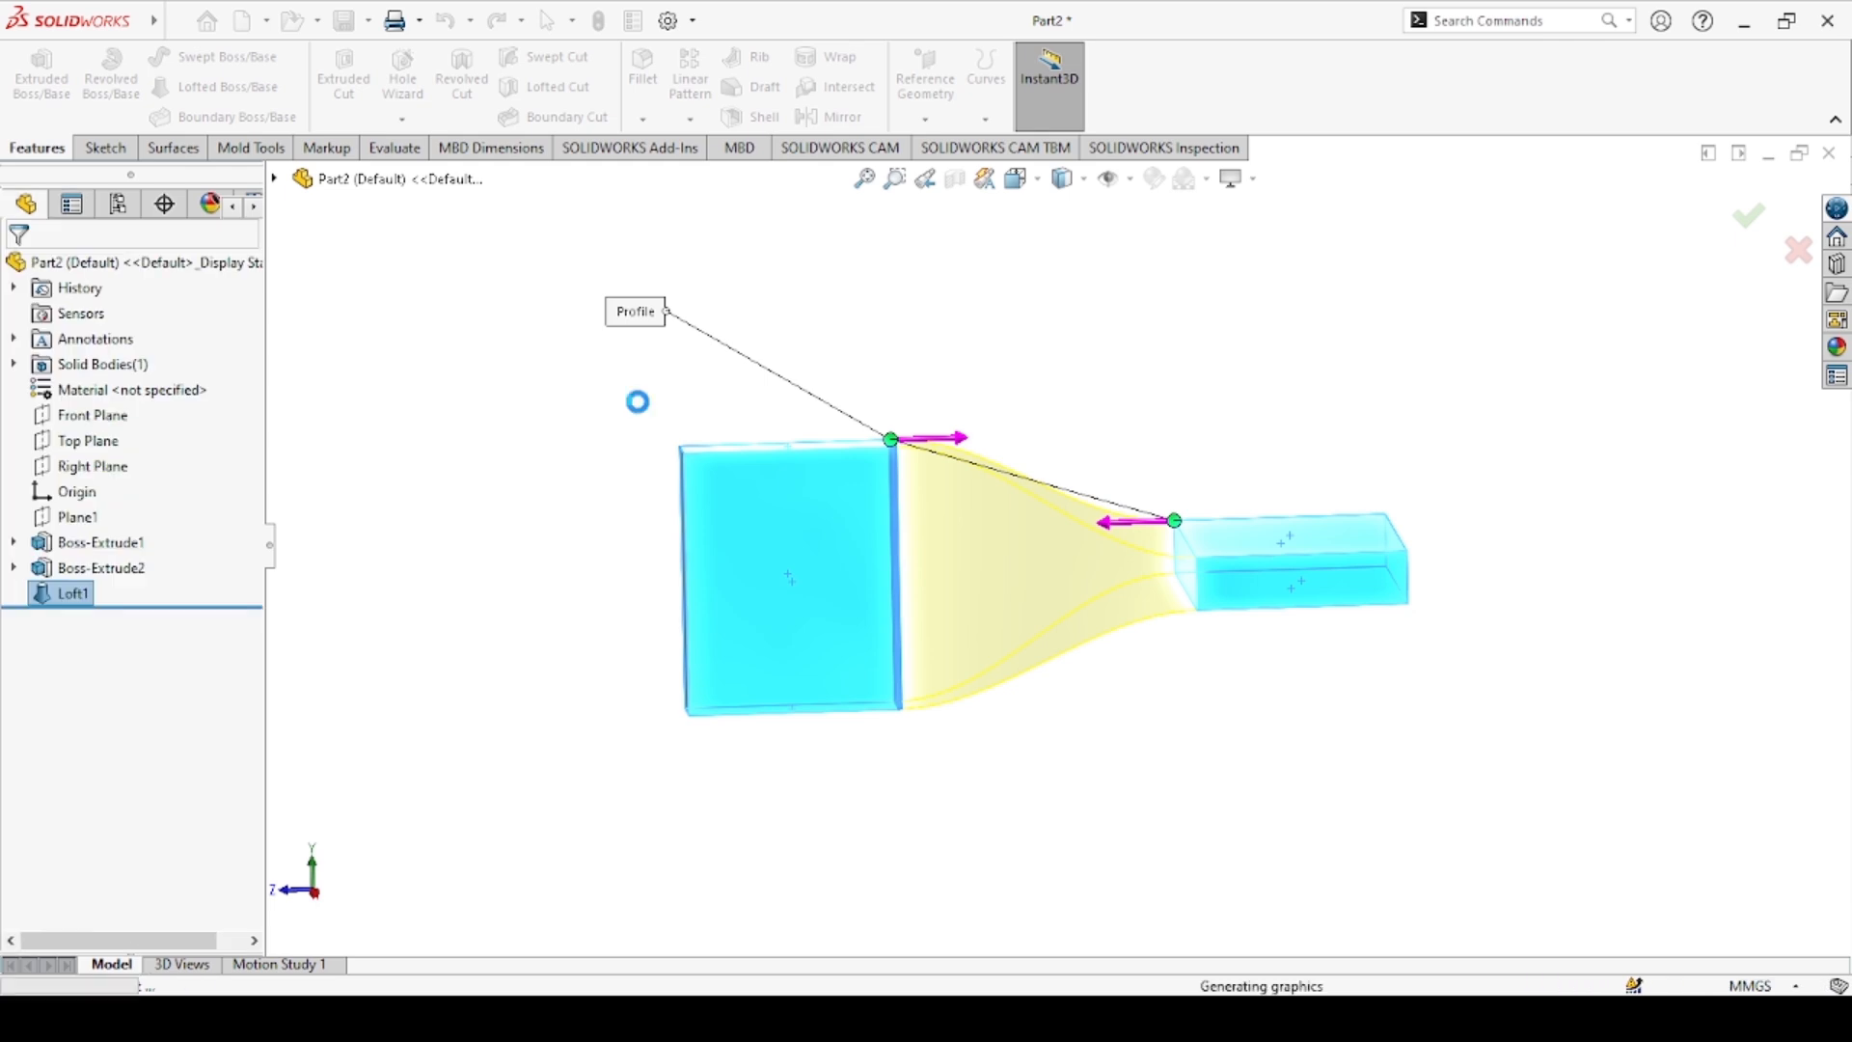
Round the free end of the horizontal block with a full round fillet, using the end face as center and its two narrow side faces
middle_drag(1248, 475, 1148, 651)
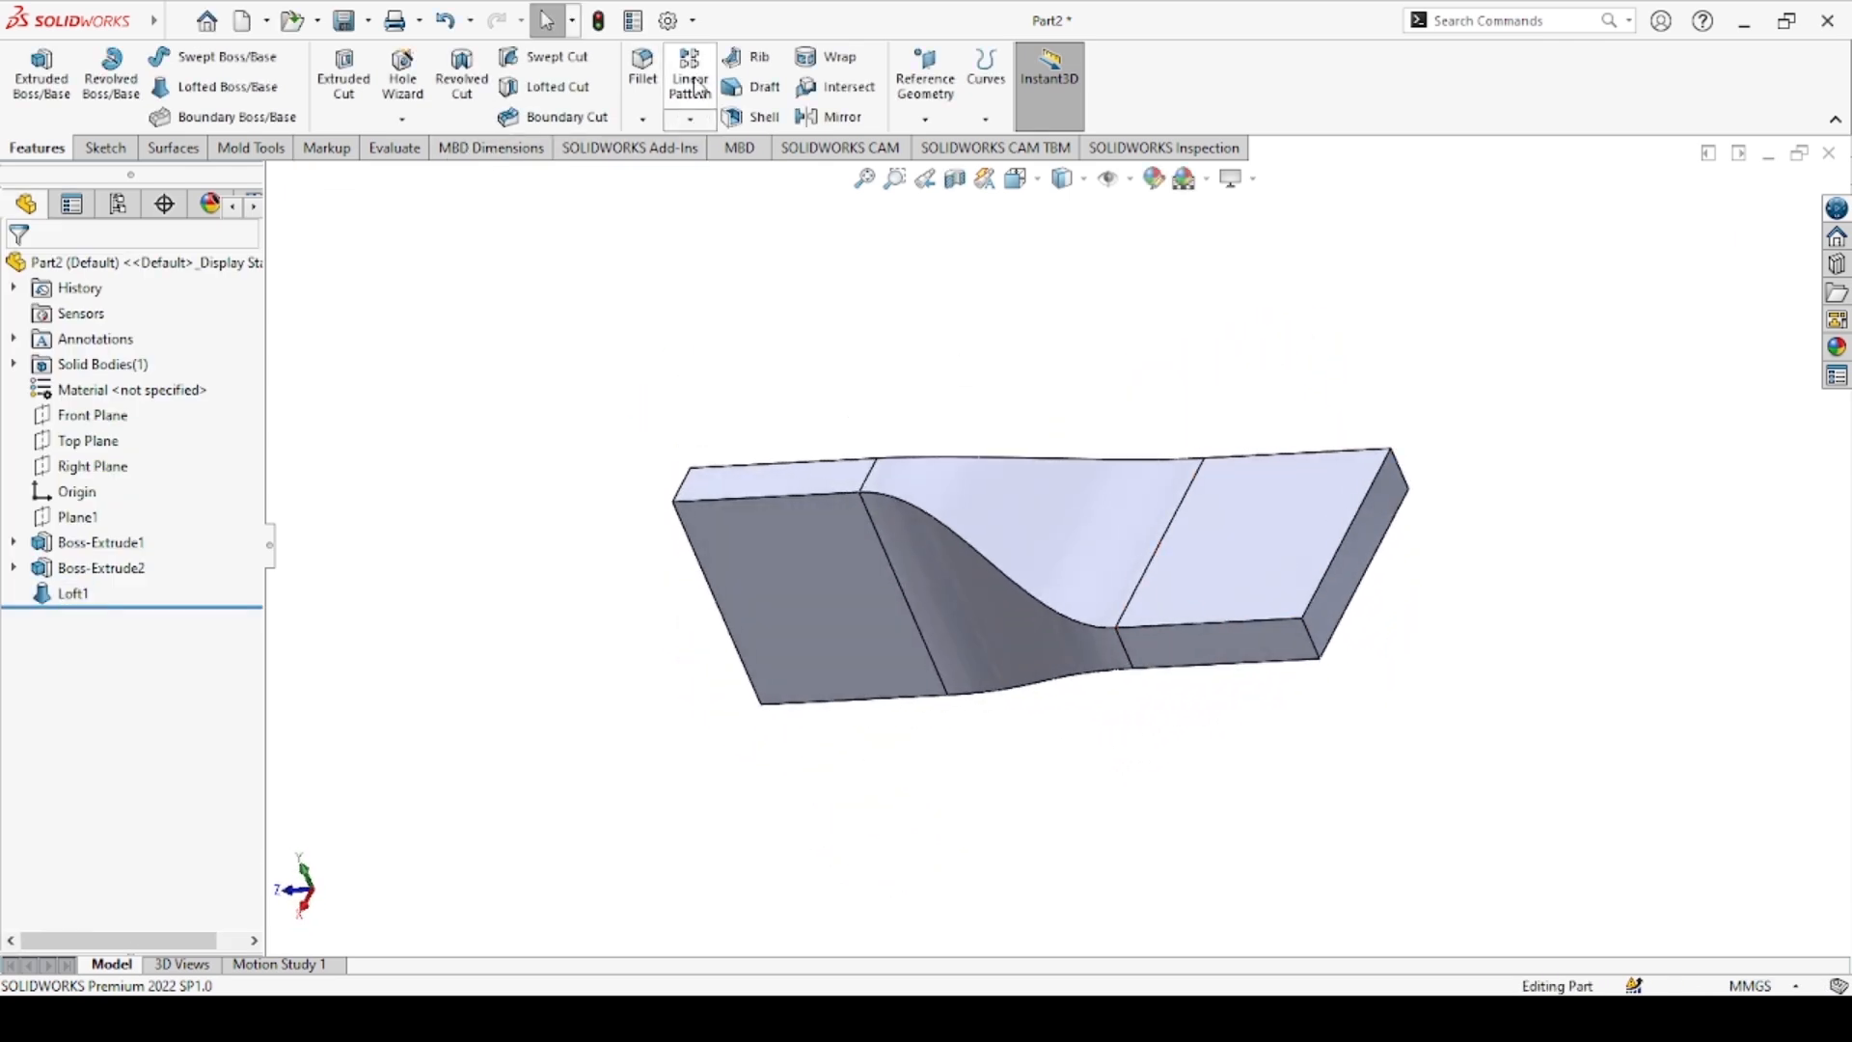
click(689, 158)
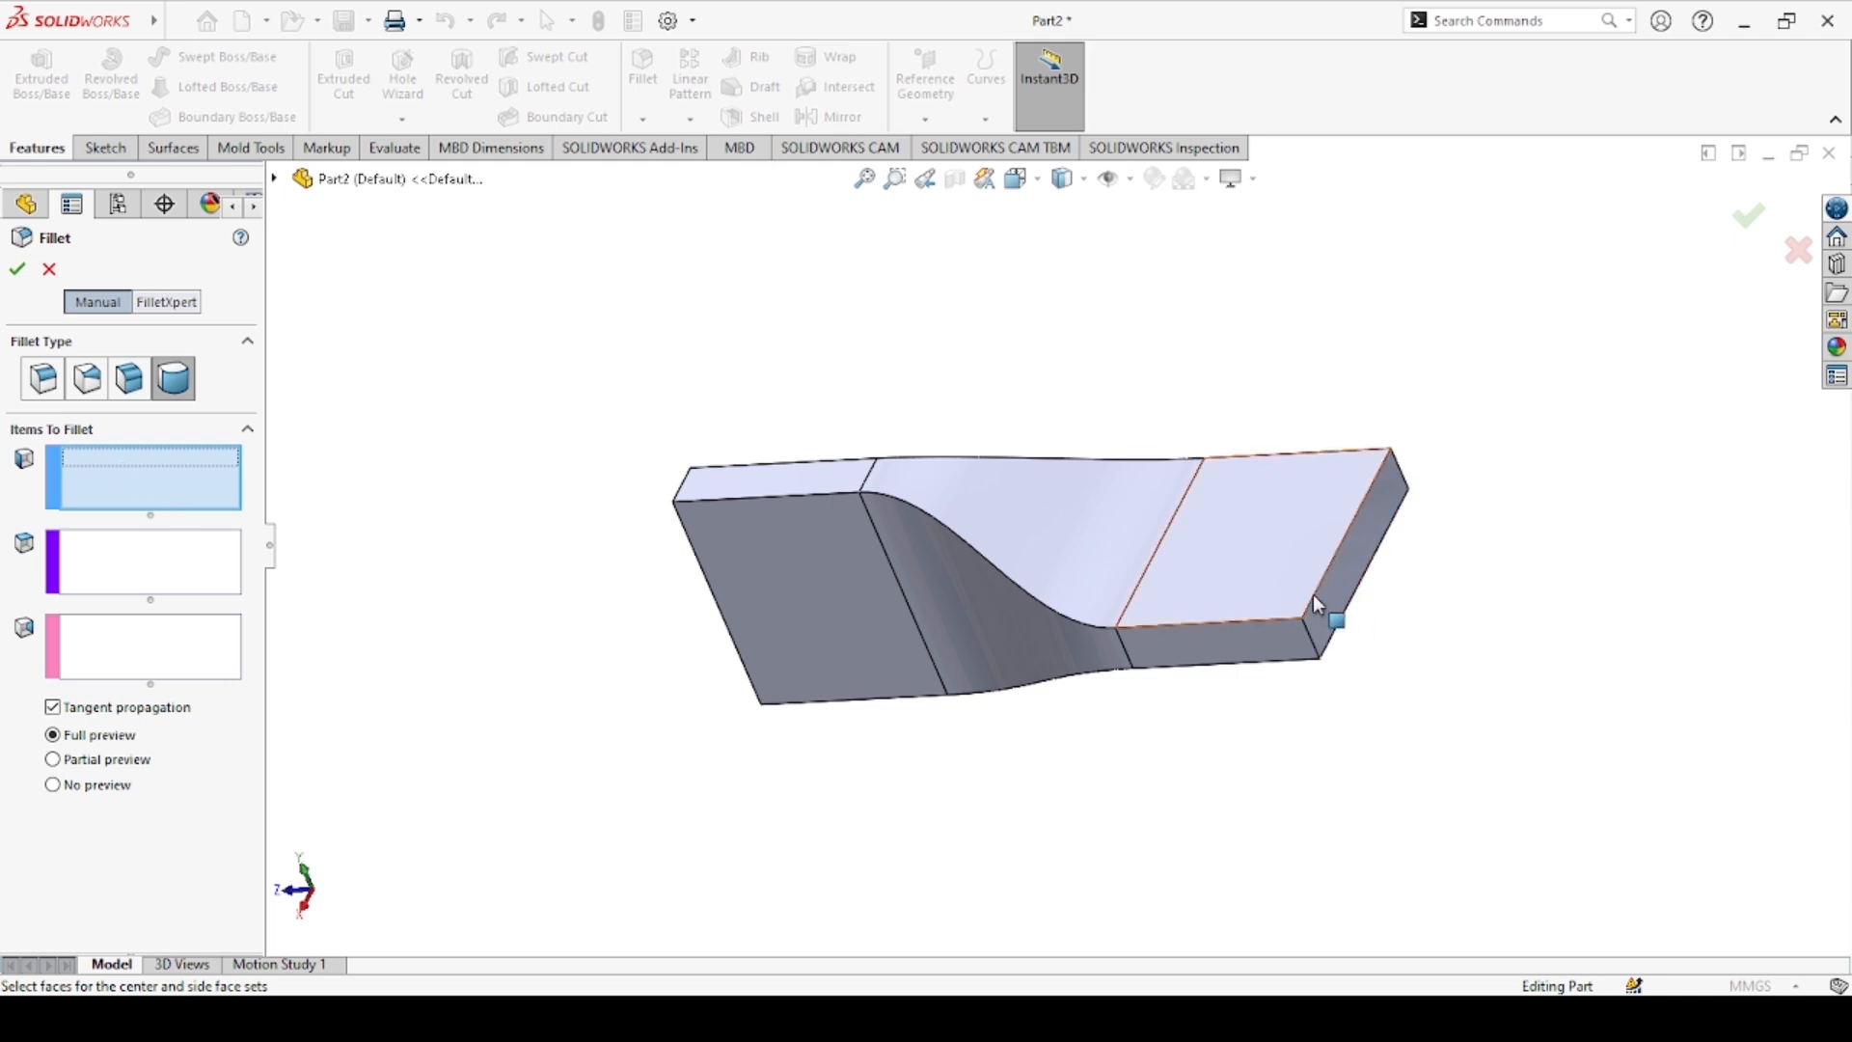
scroll(1254, 666, down, 4)
click(1147, 680)
click(123, 559)
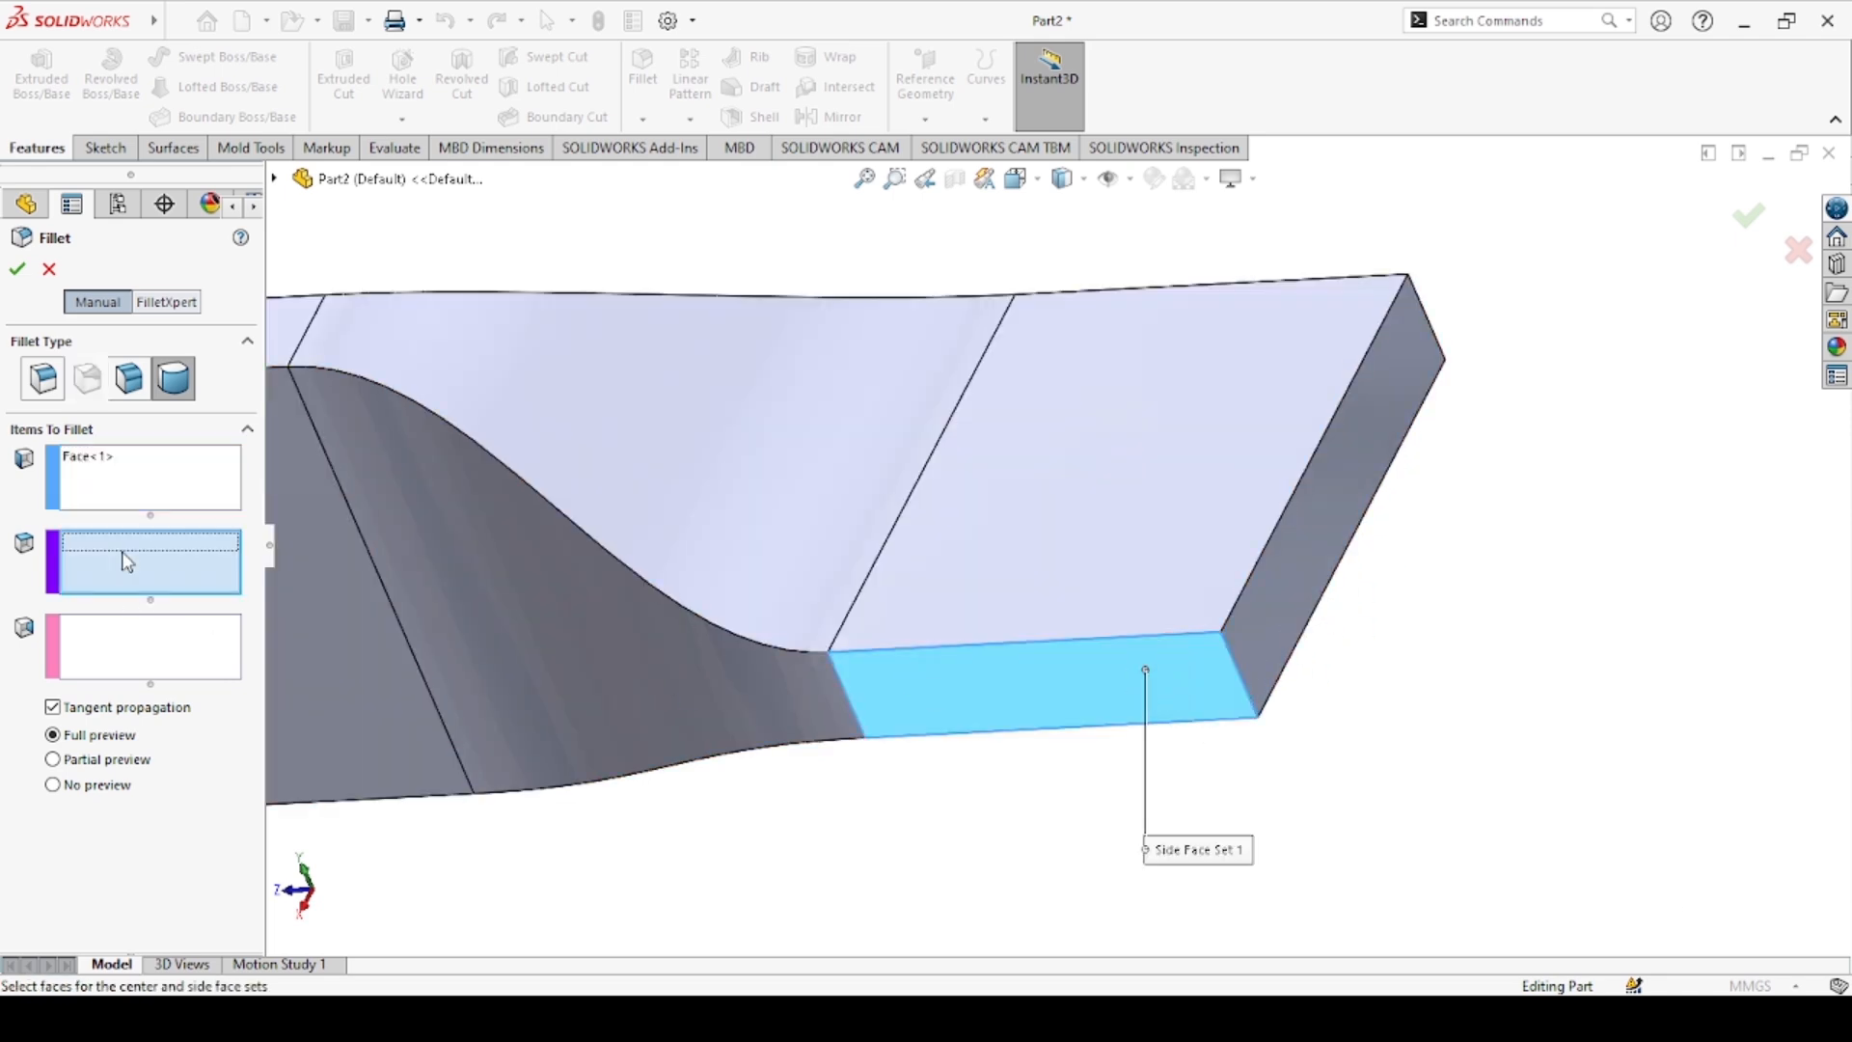
click(1324, 518)
scroll(1406, 521, up, 4)
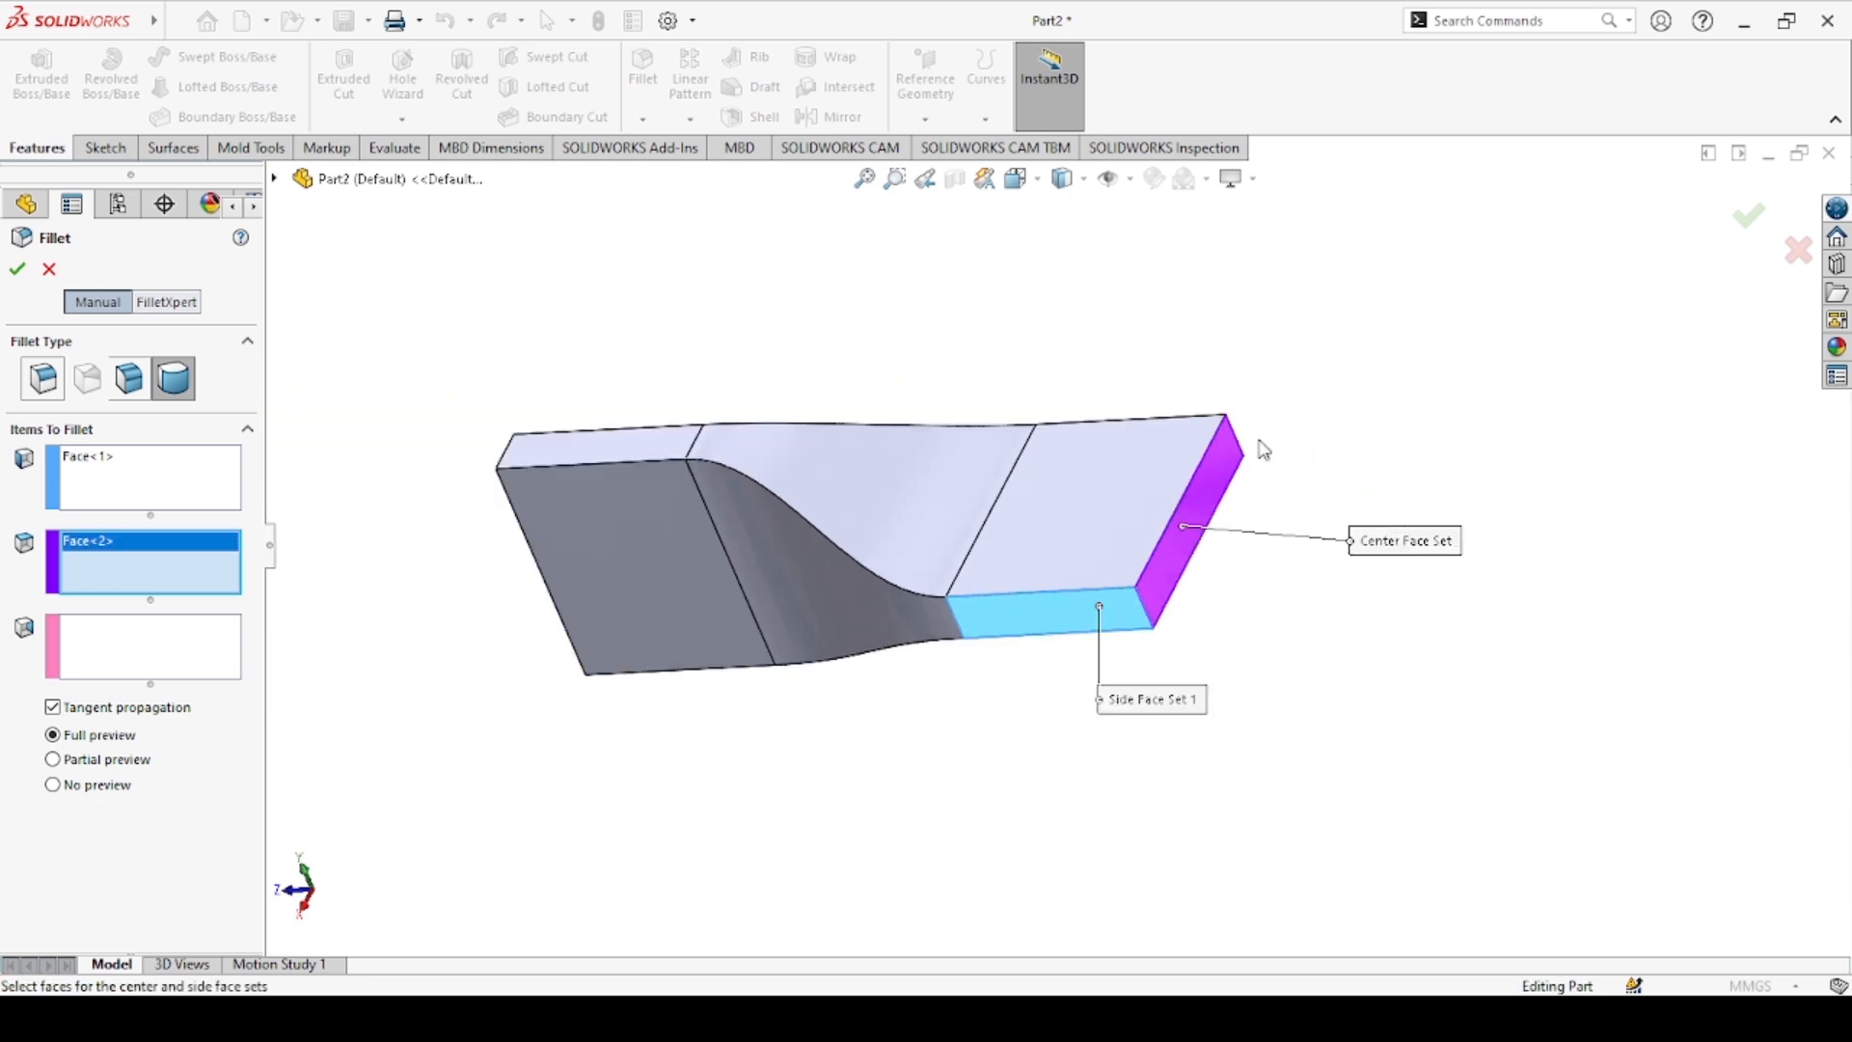
middle_drag(1258, 446, 1076, 732)
click(120, 649)
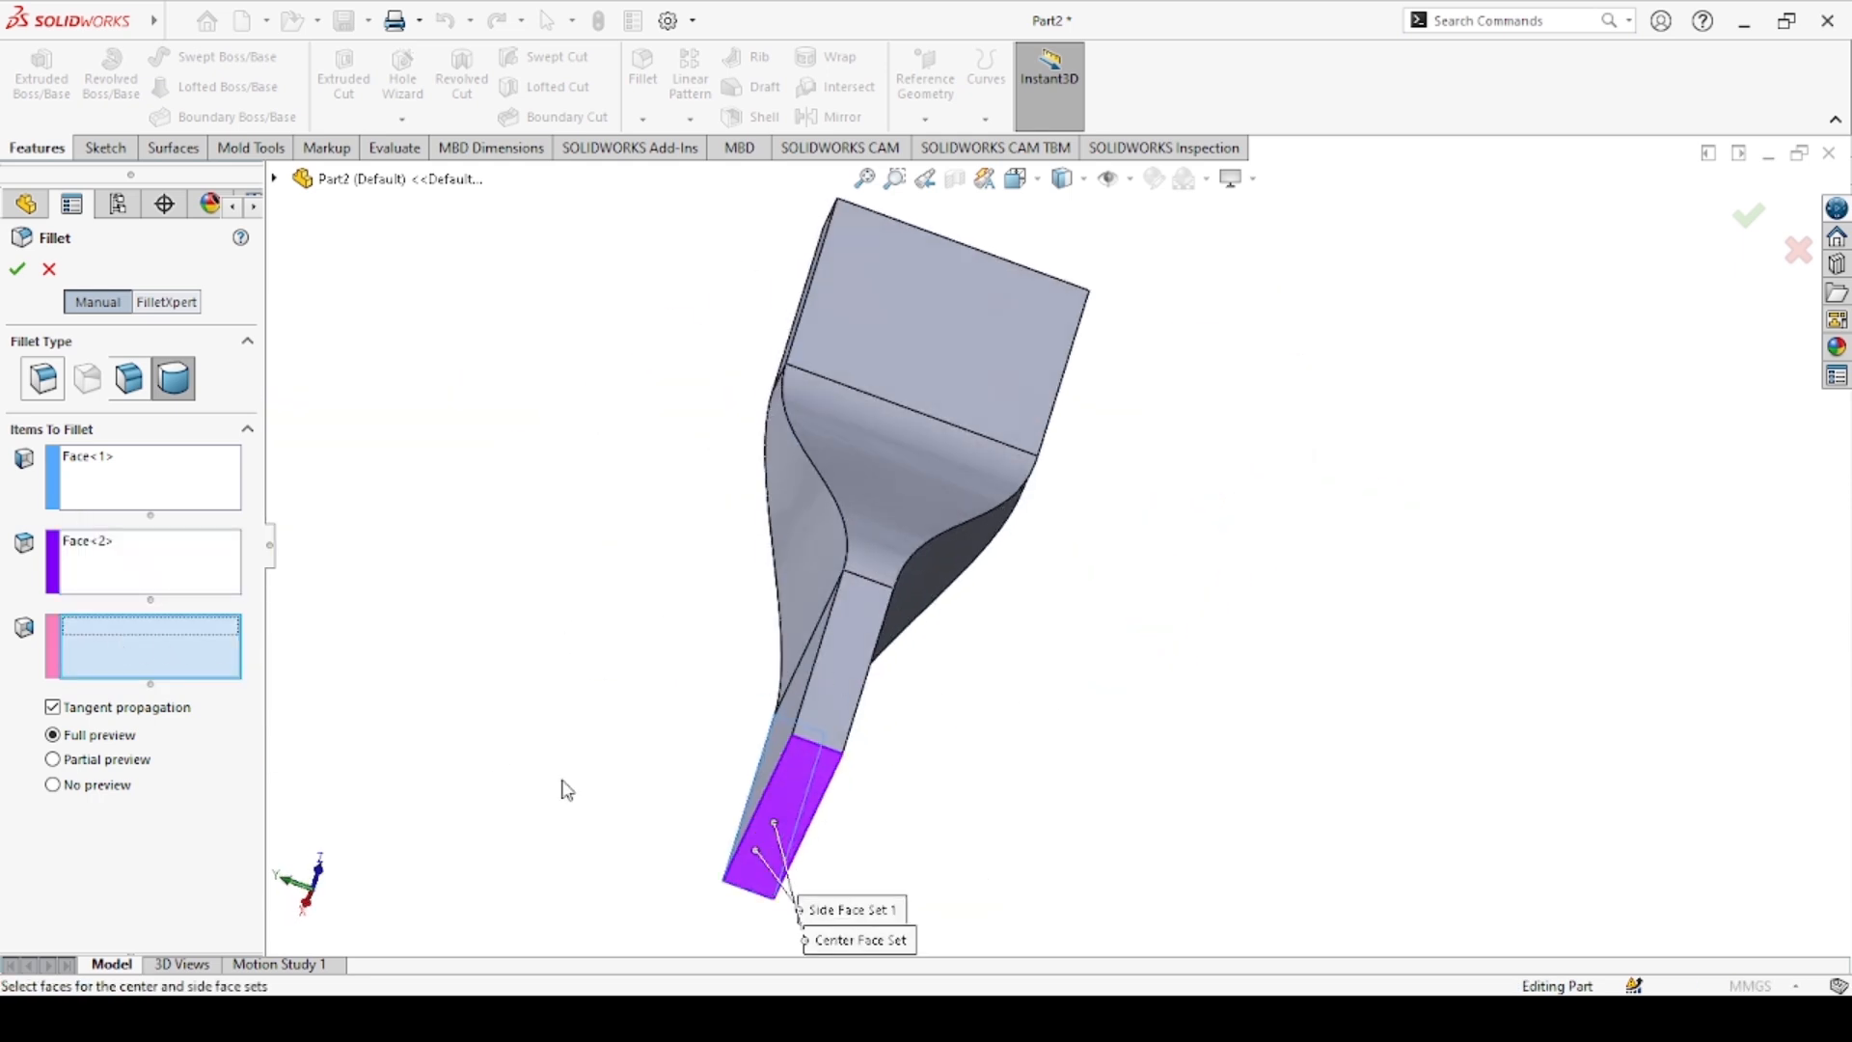
click(851, 681)
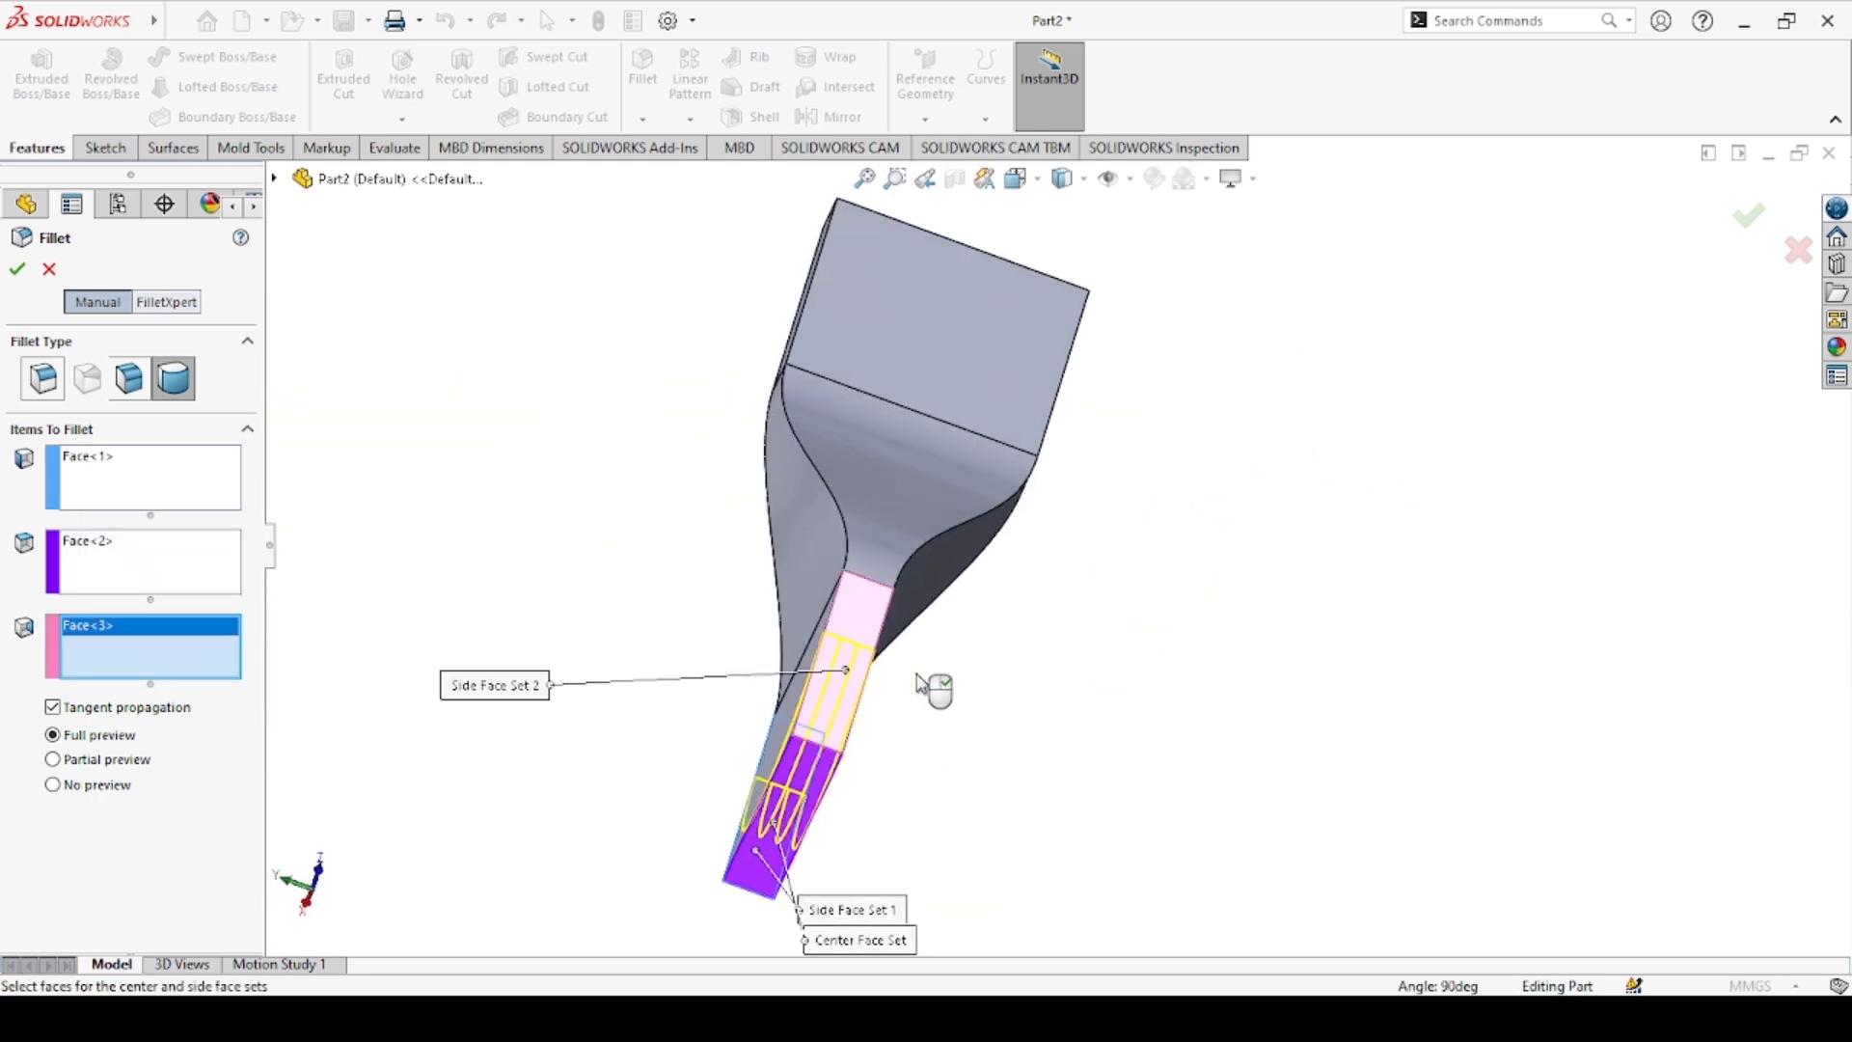
middle_drag(901, 694, 1091, 555)
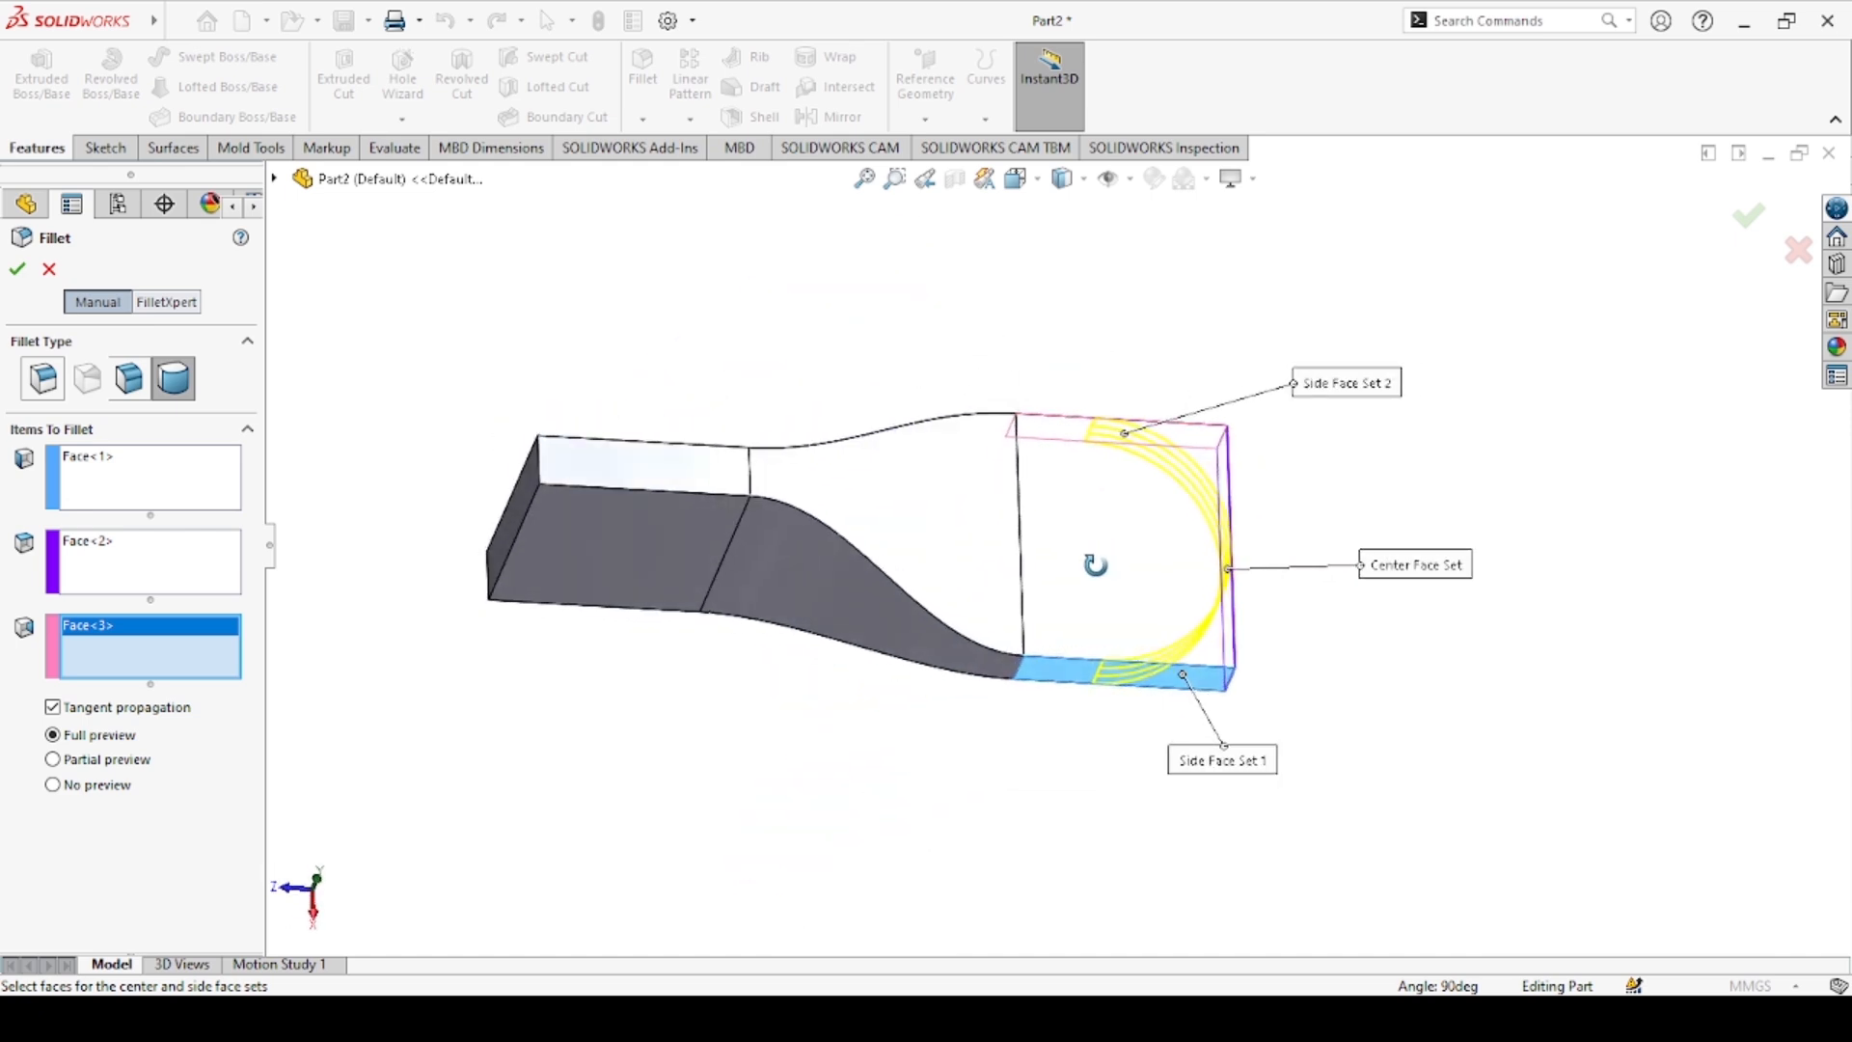
click(19, 269)
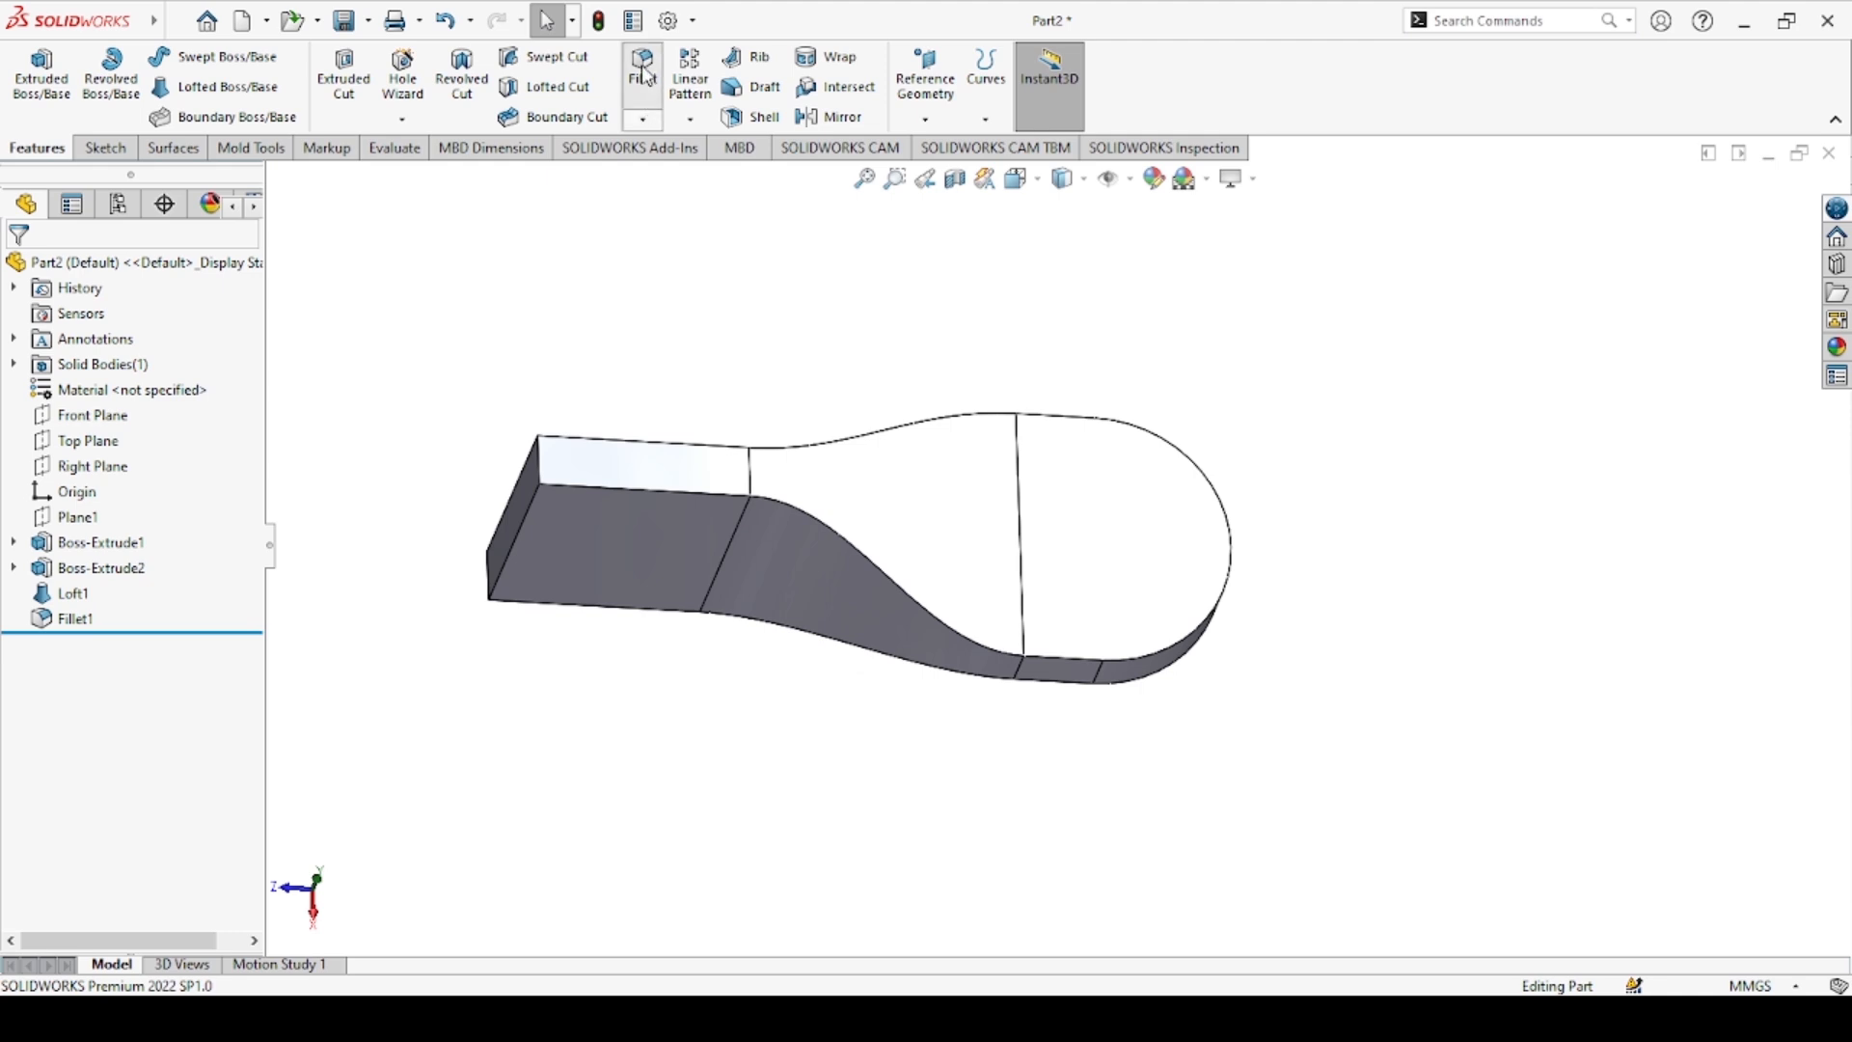
Apply a full round fillet to the upright block's free end, using its end face as center and its two narrow side faces
key(Return)
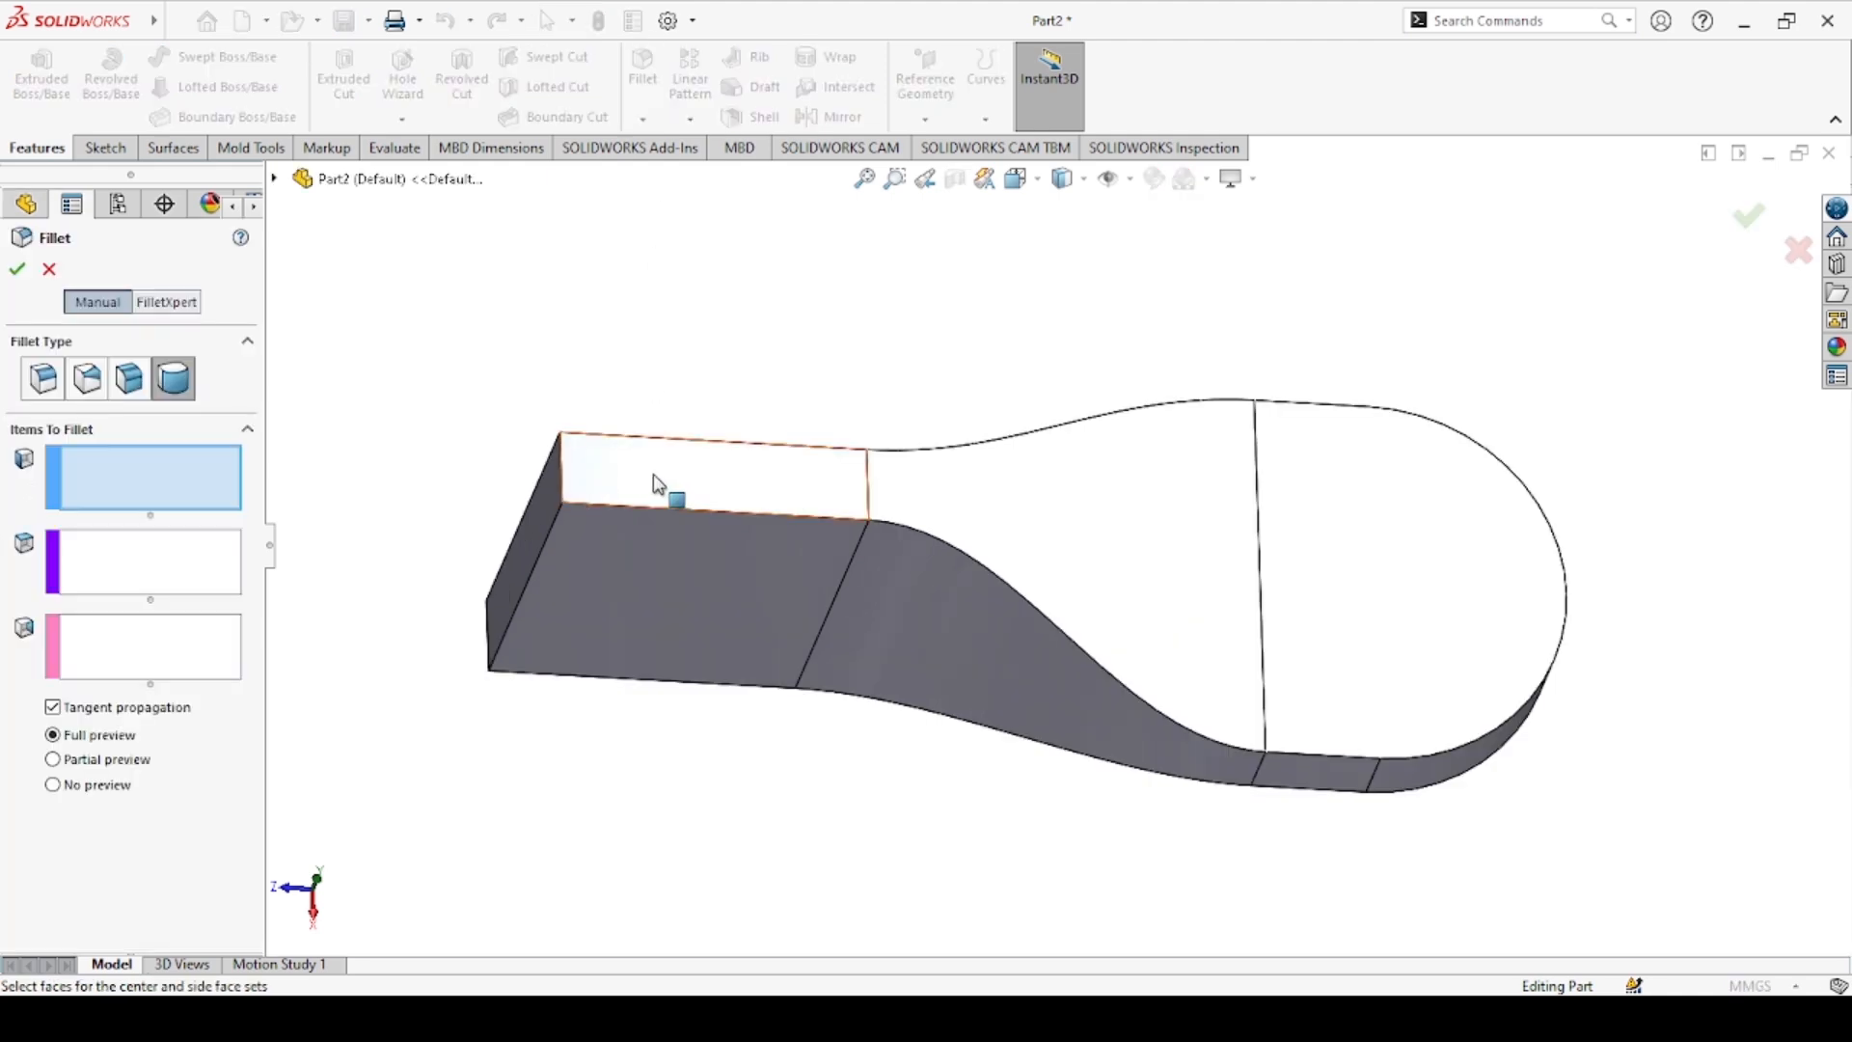
click(654, 483)
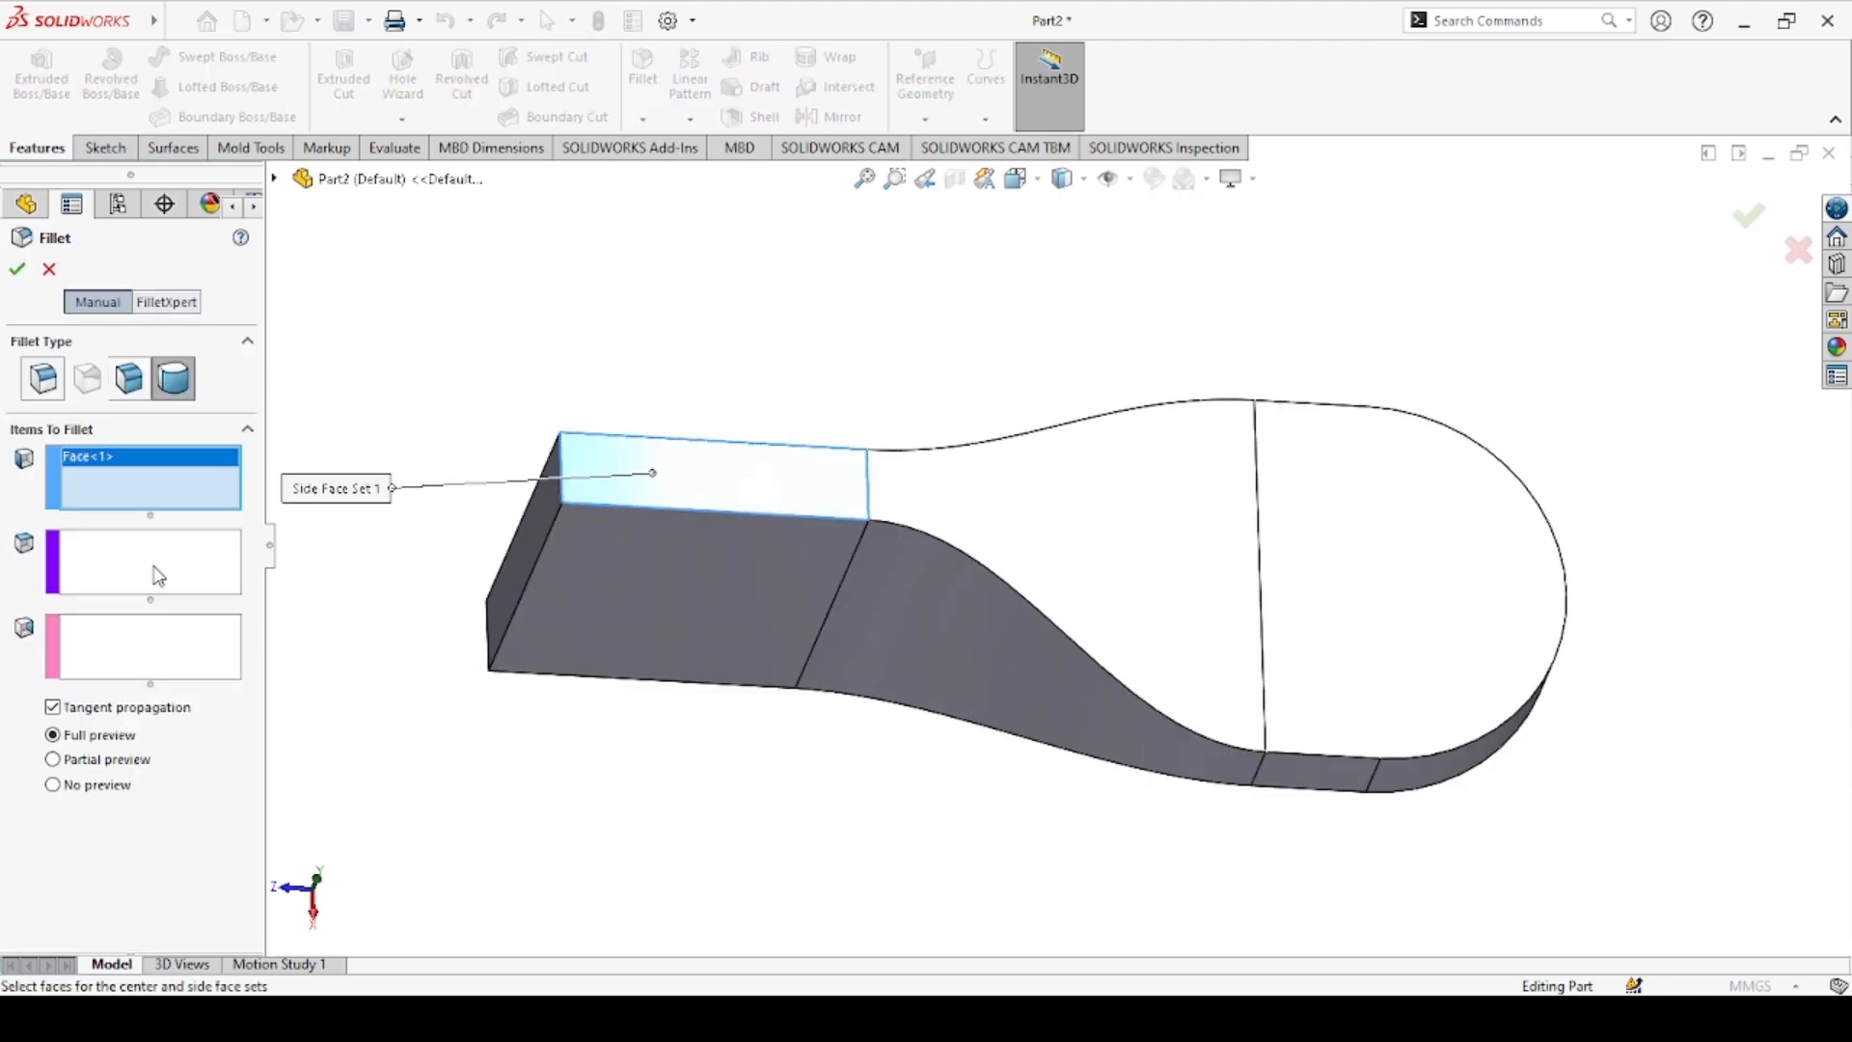
click(193, 574)
middle_drag(567, 579, 335, 538)
click(714, 598)
click(125, 629)
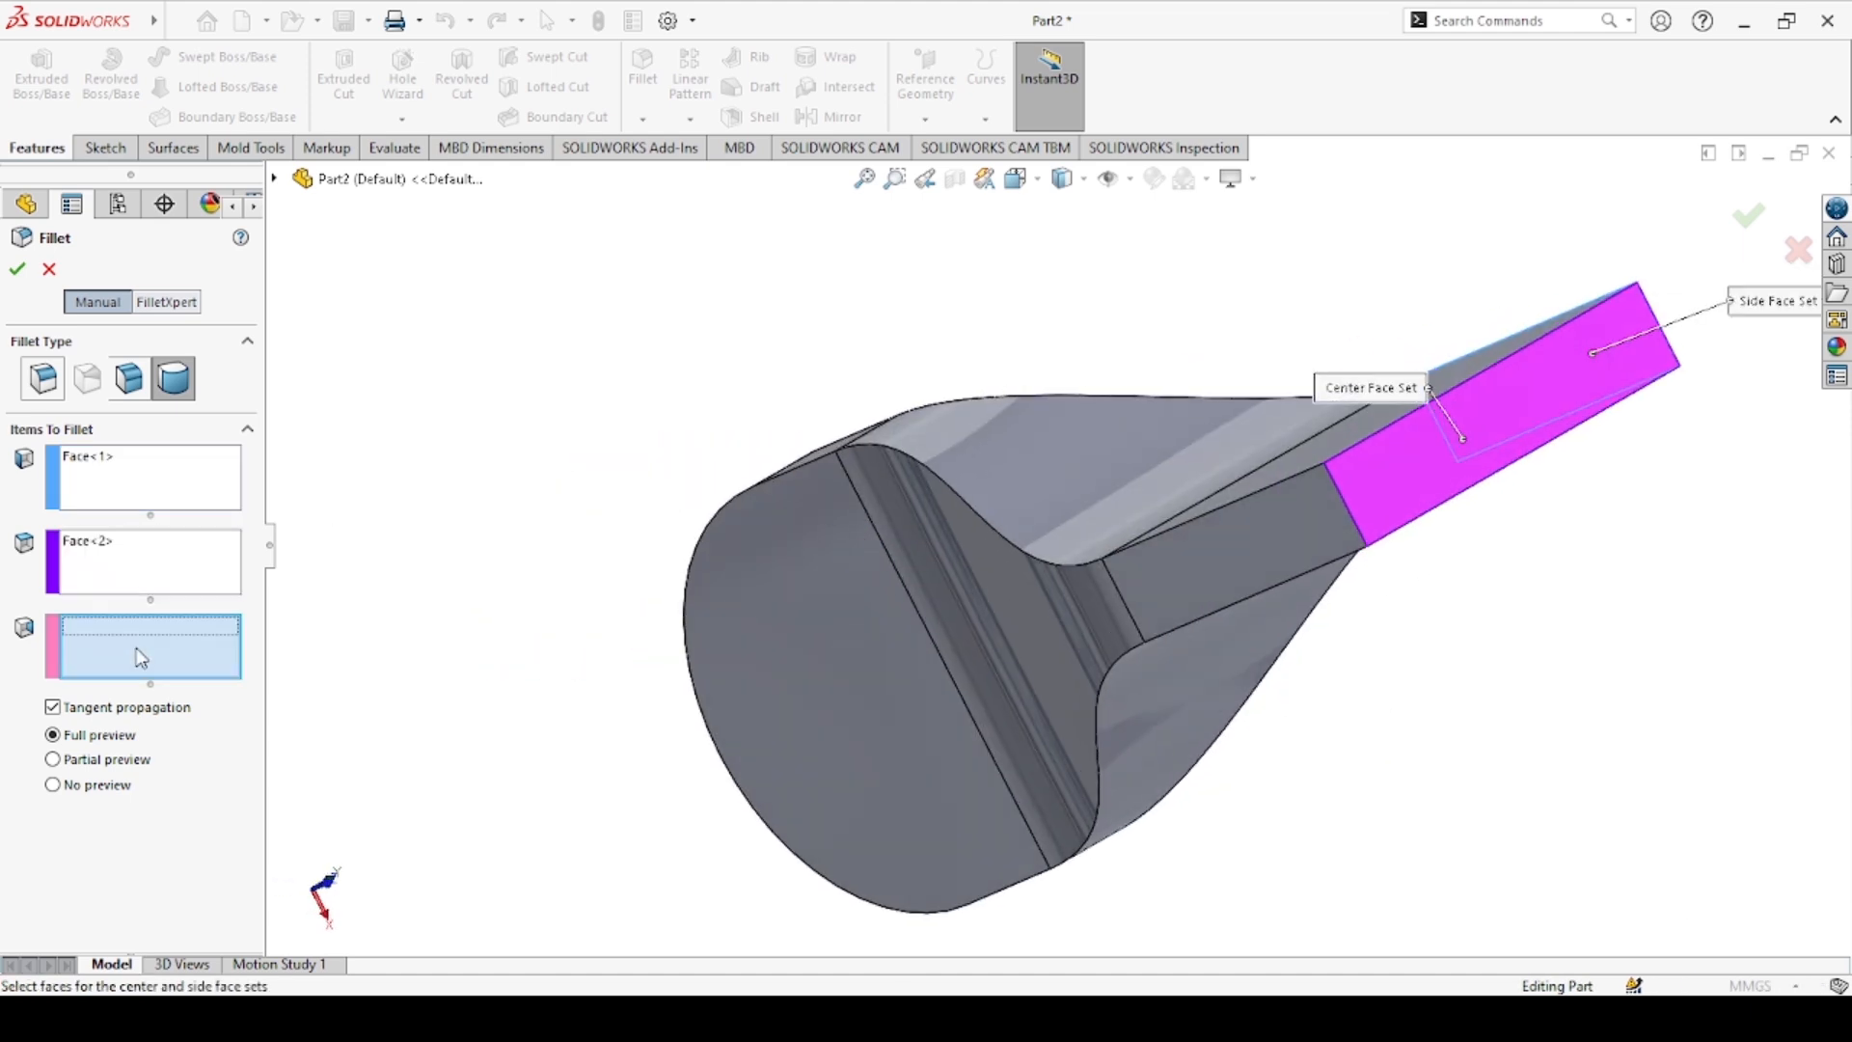
click(1317, 558)
middle_drag(1317, 558, 959, 421)
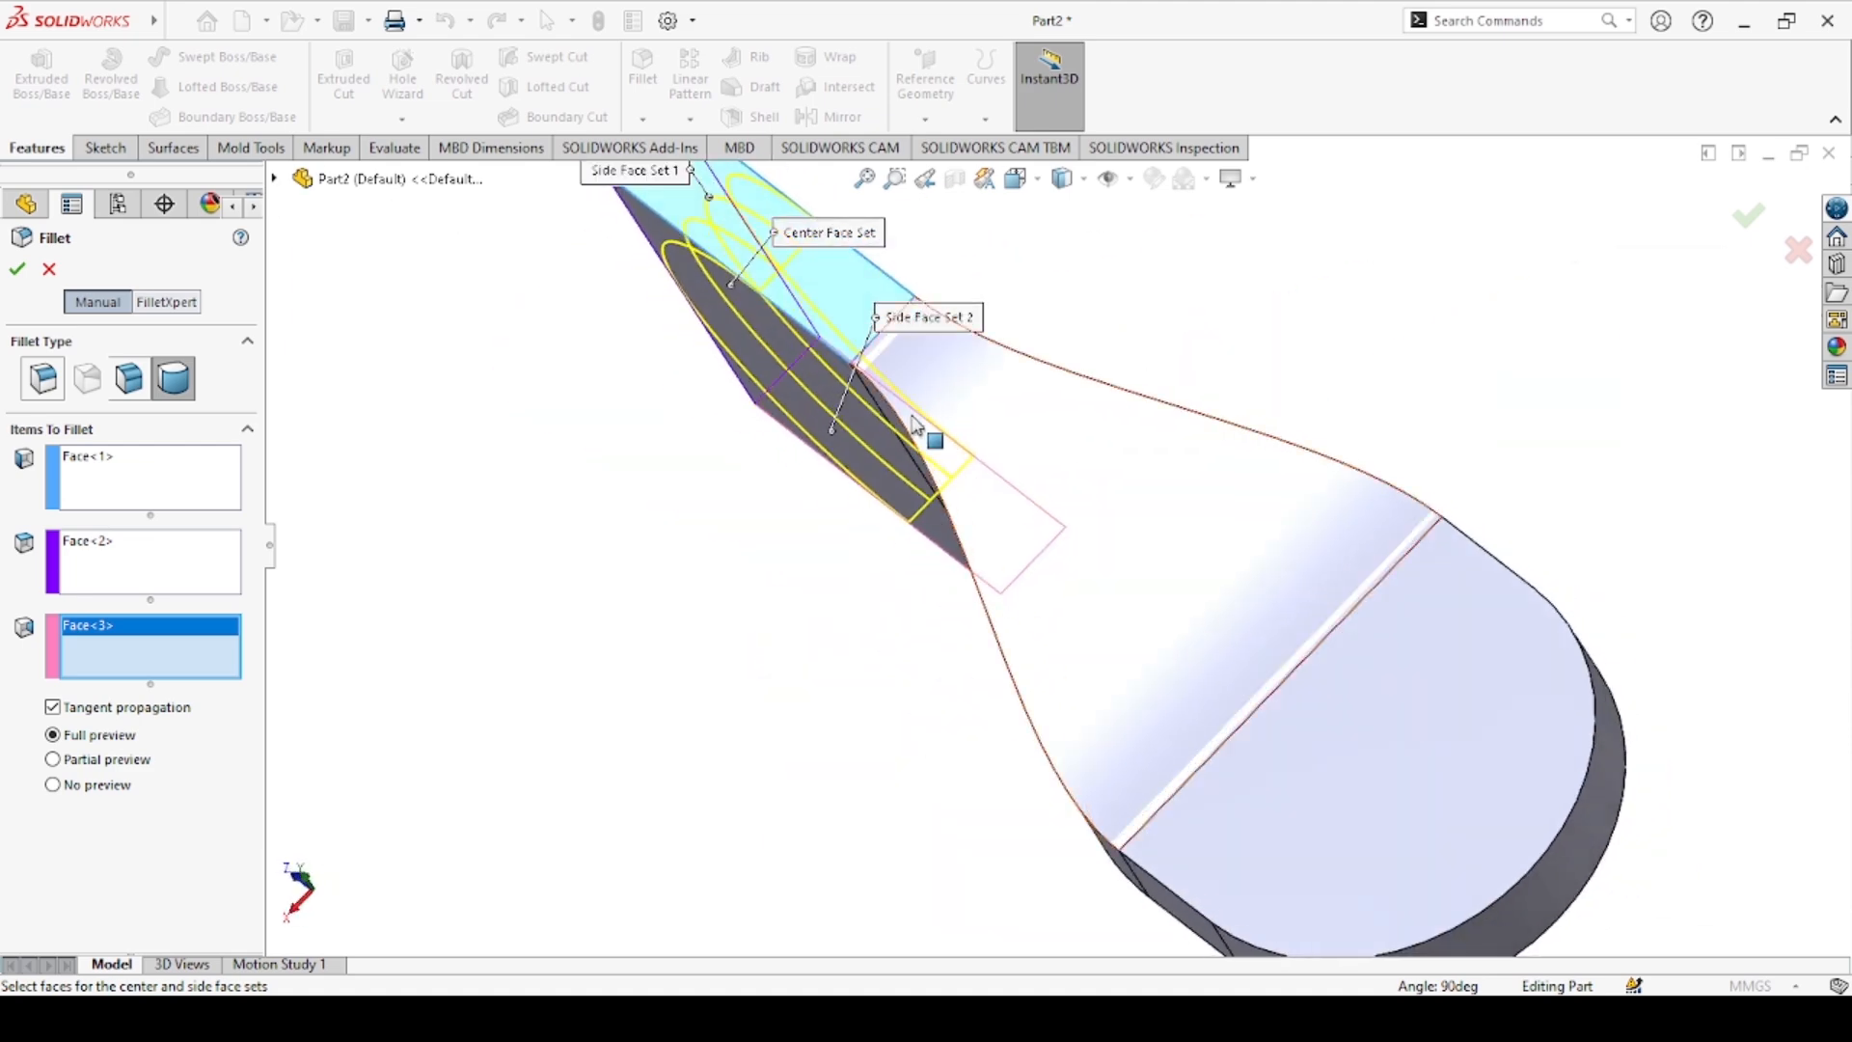
click(17, 273)
Start a sketch on the broad flat face of the horizontal block's rounded end
middle_drag(562, 488, 997, 537)
scroll(785, 579, up, 3)
middle_drag(1224, 530, 1339, 595)
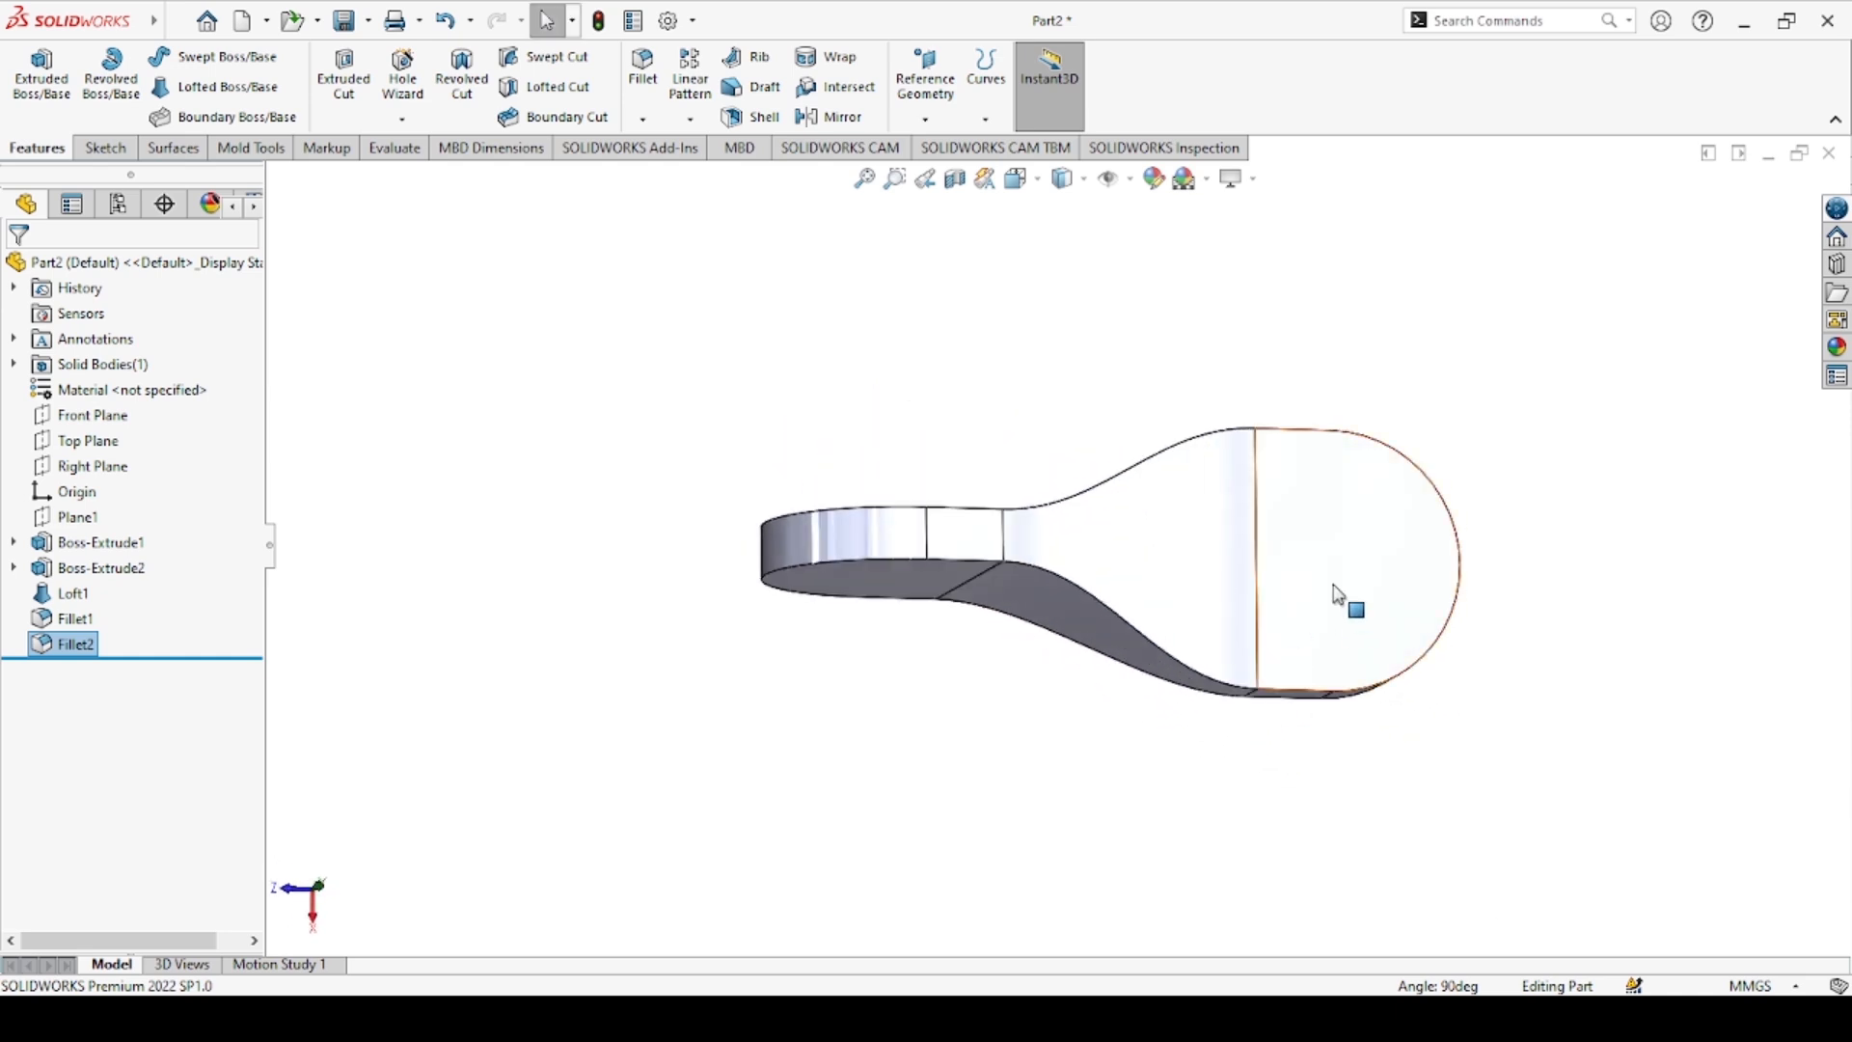
click(1389, 545)
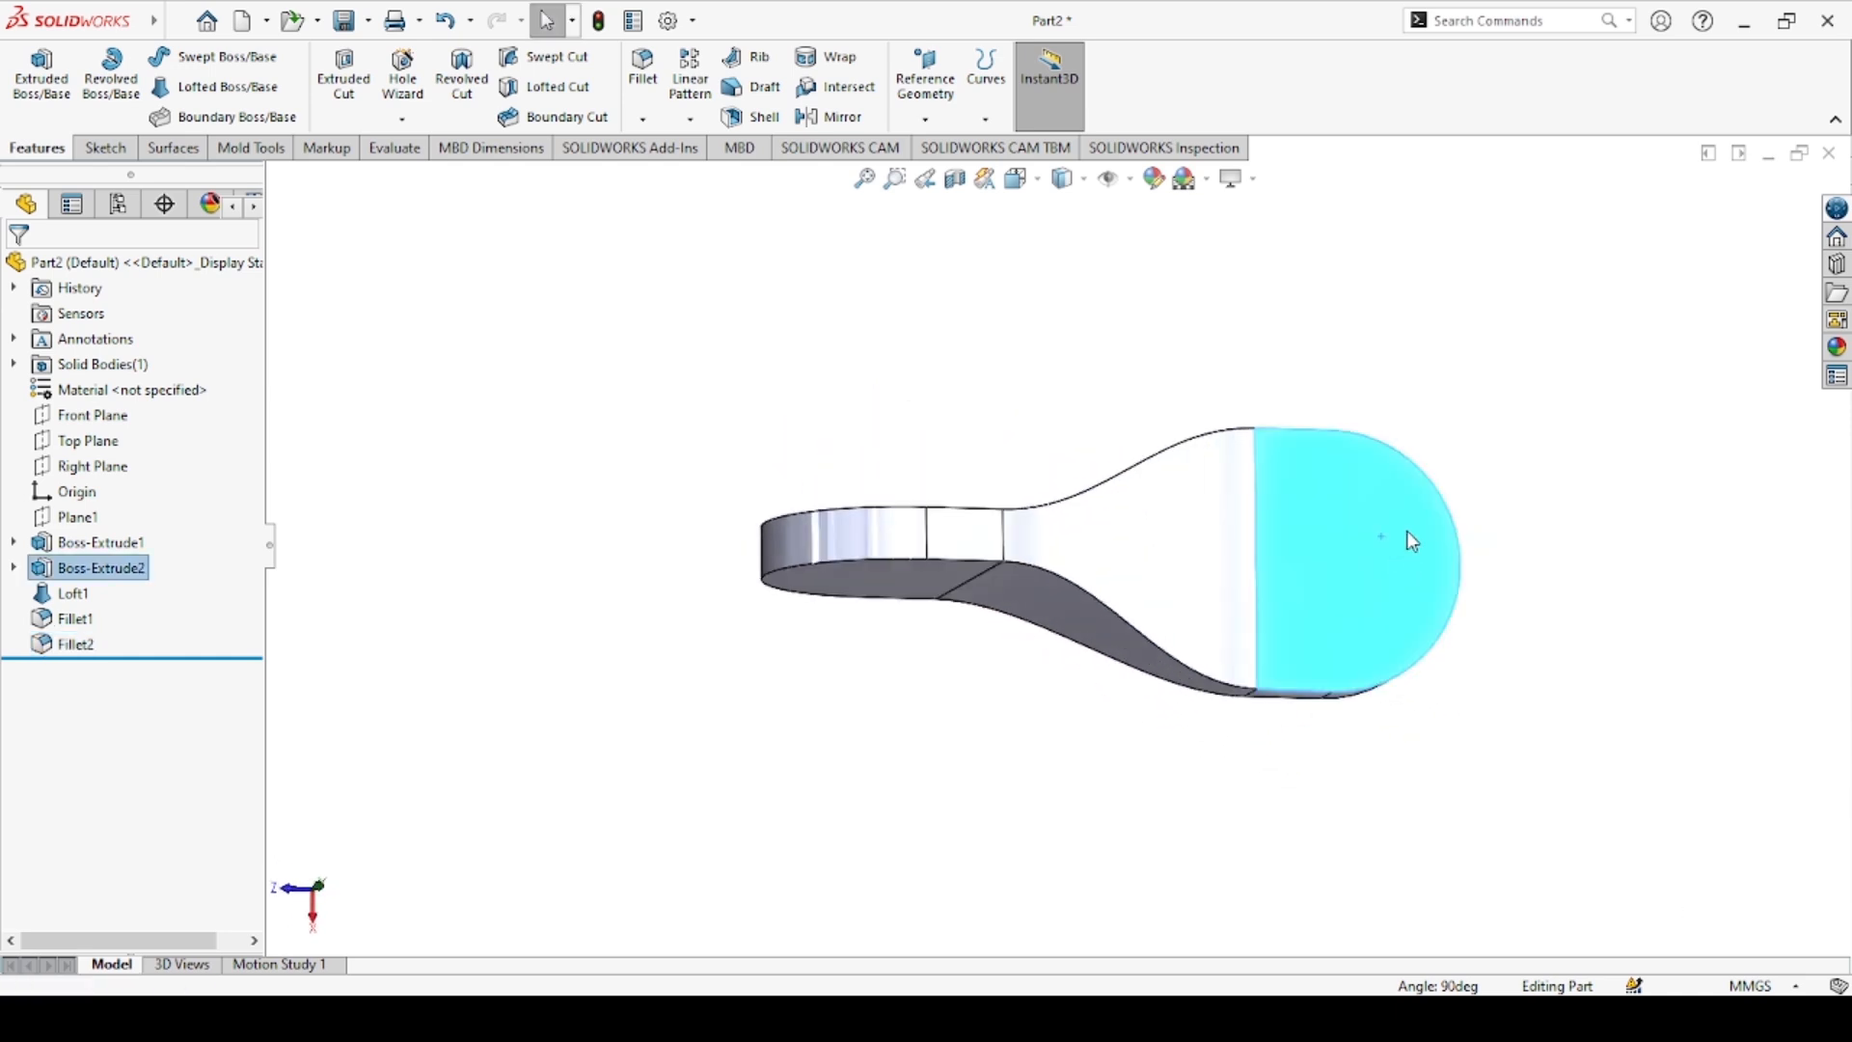
click(1441, 431)
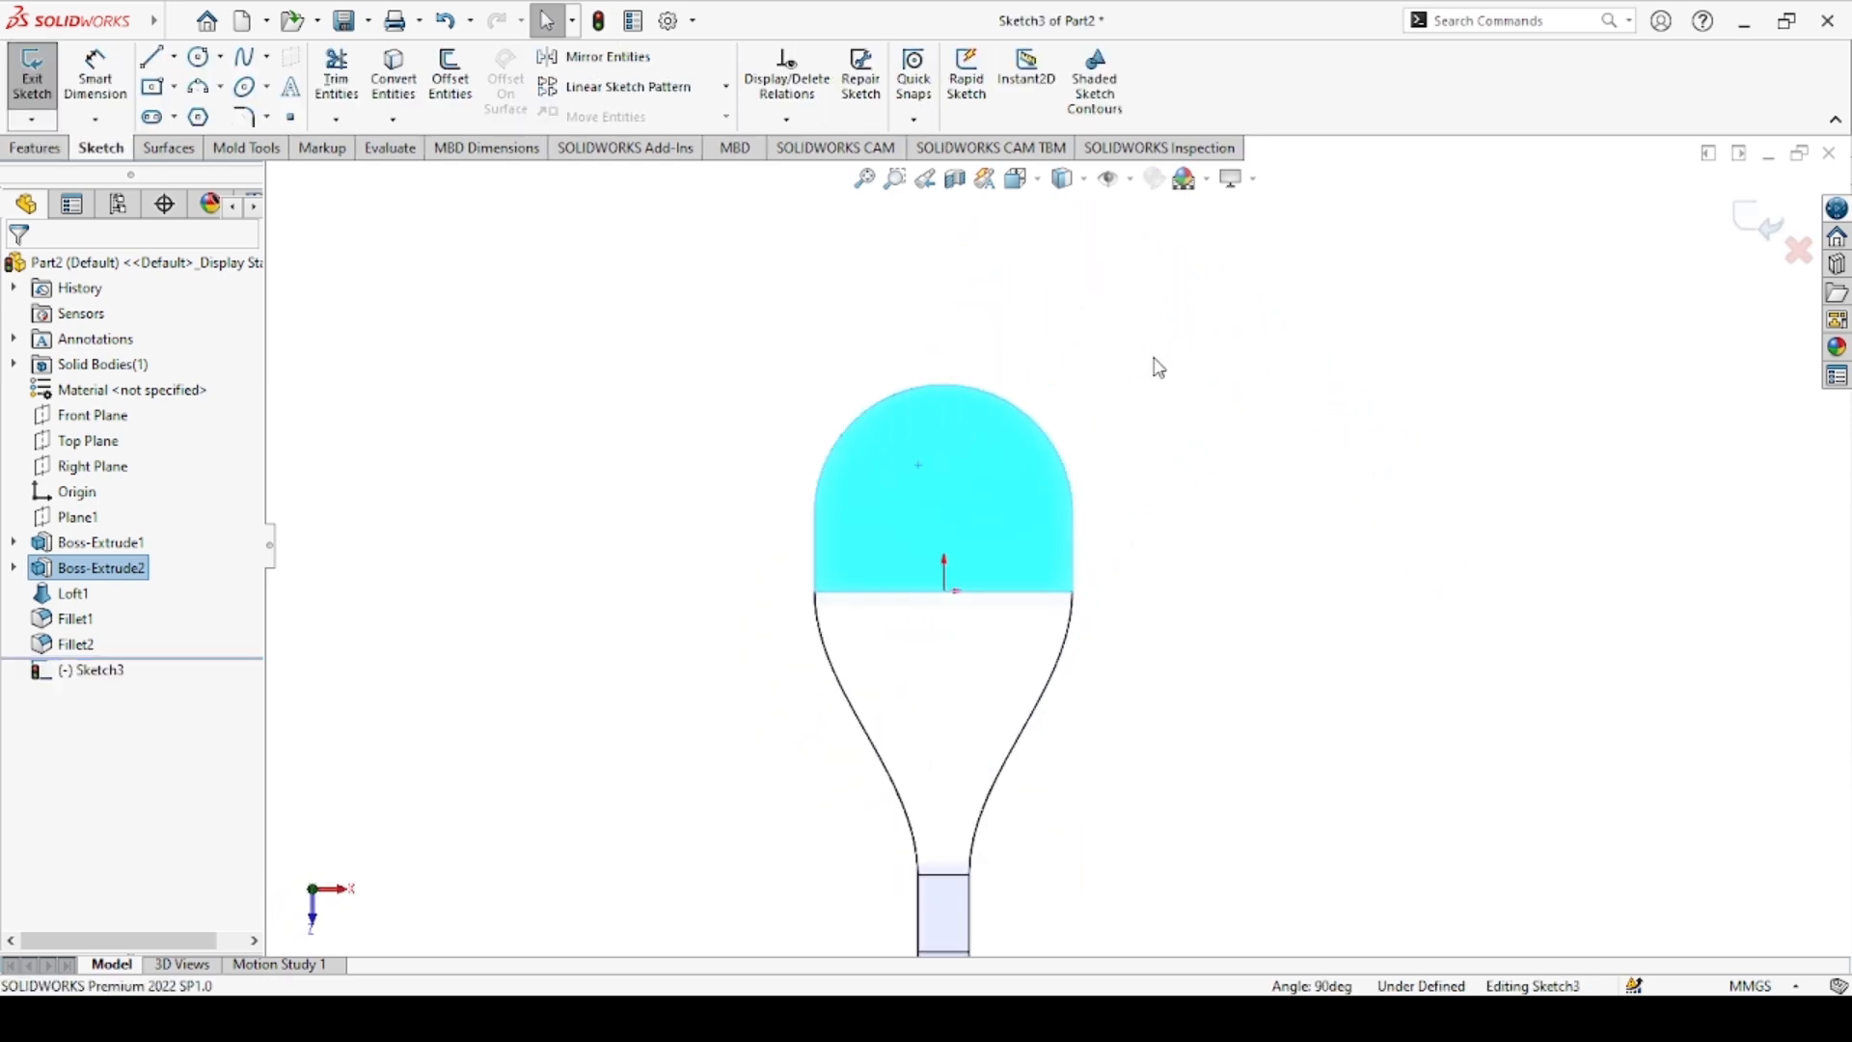
Sketch a circle about 43 mm in diameter, centered on the arc center of the horizontal block's rounded end
click(1074, 319)
click(204, 60)
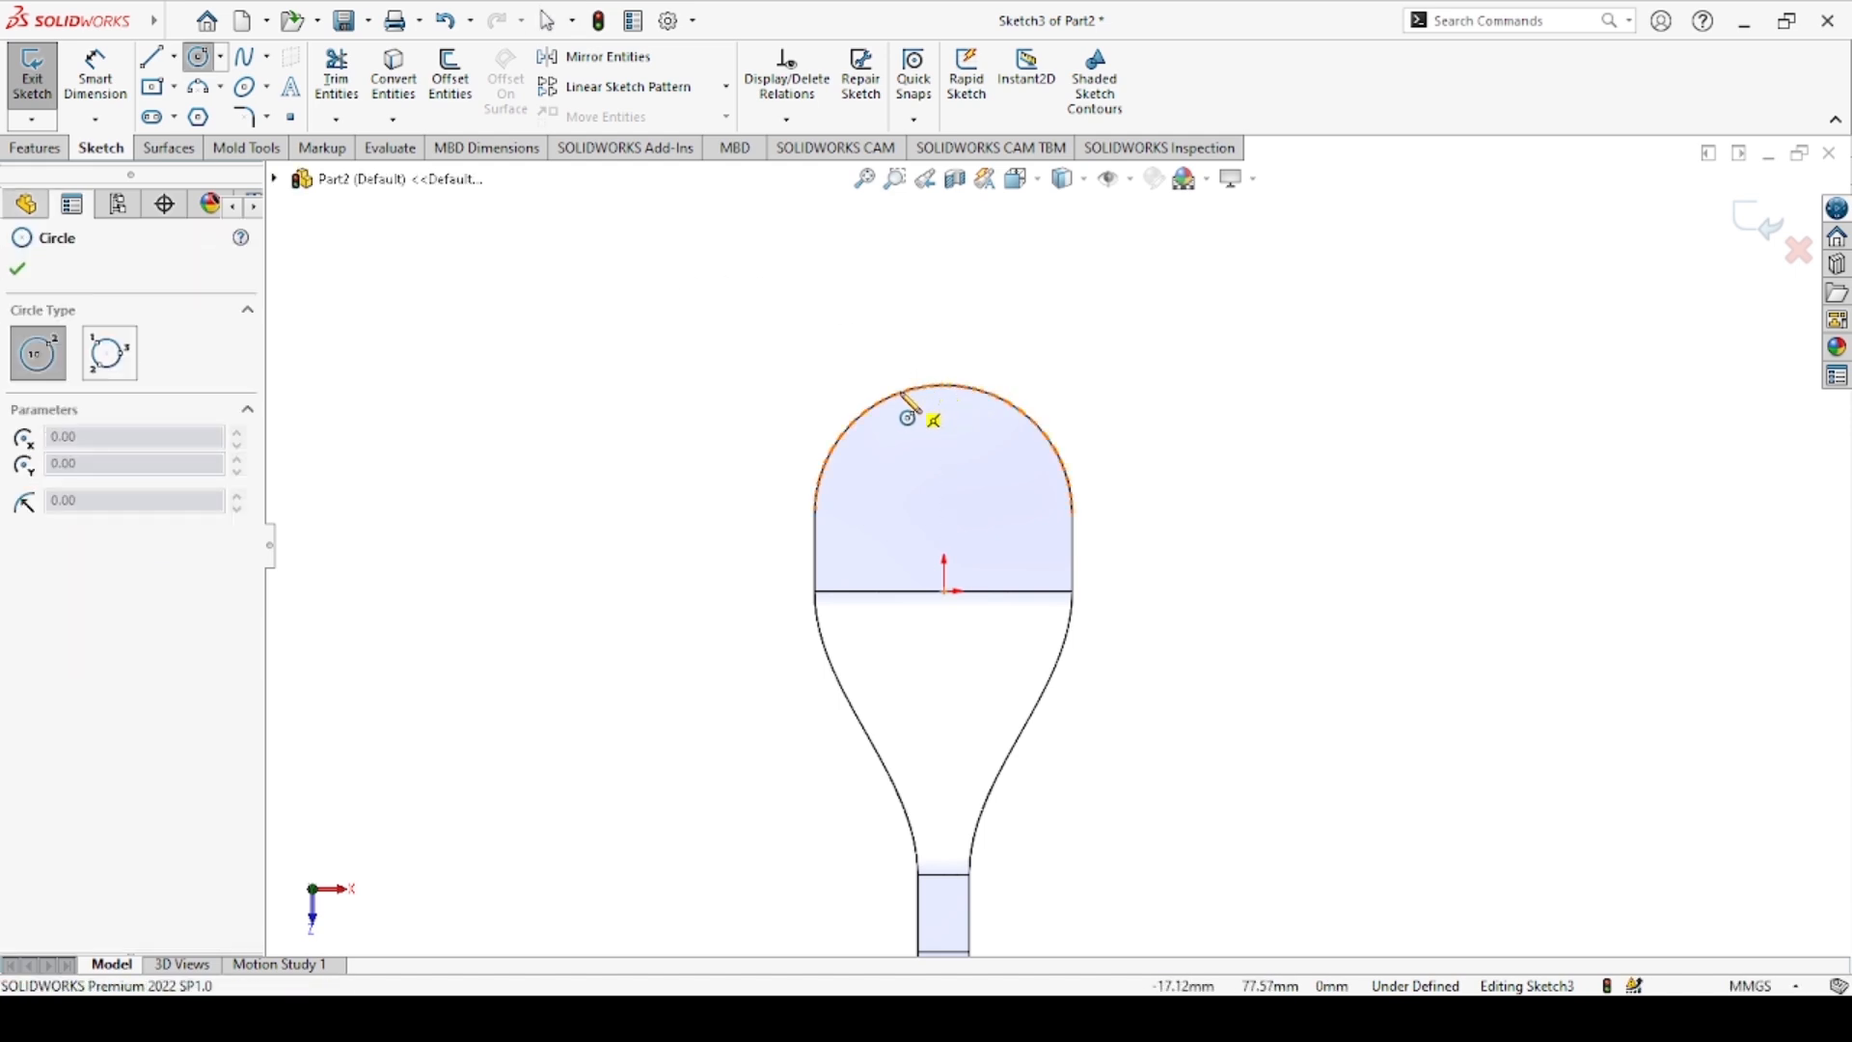
mouse_move(944, 385)
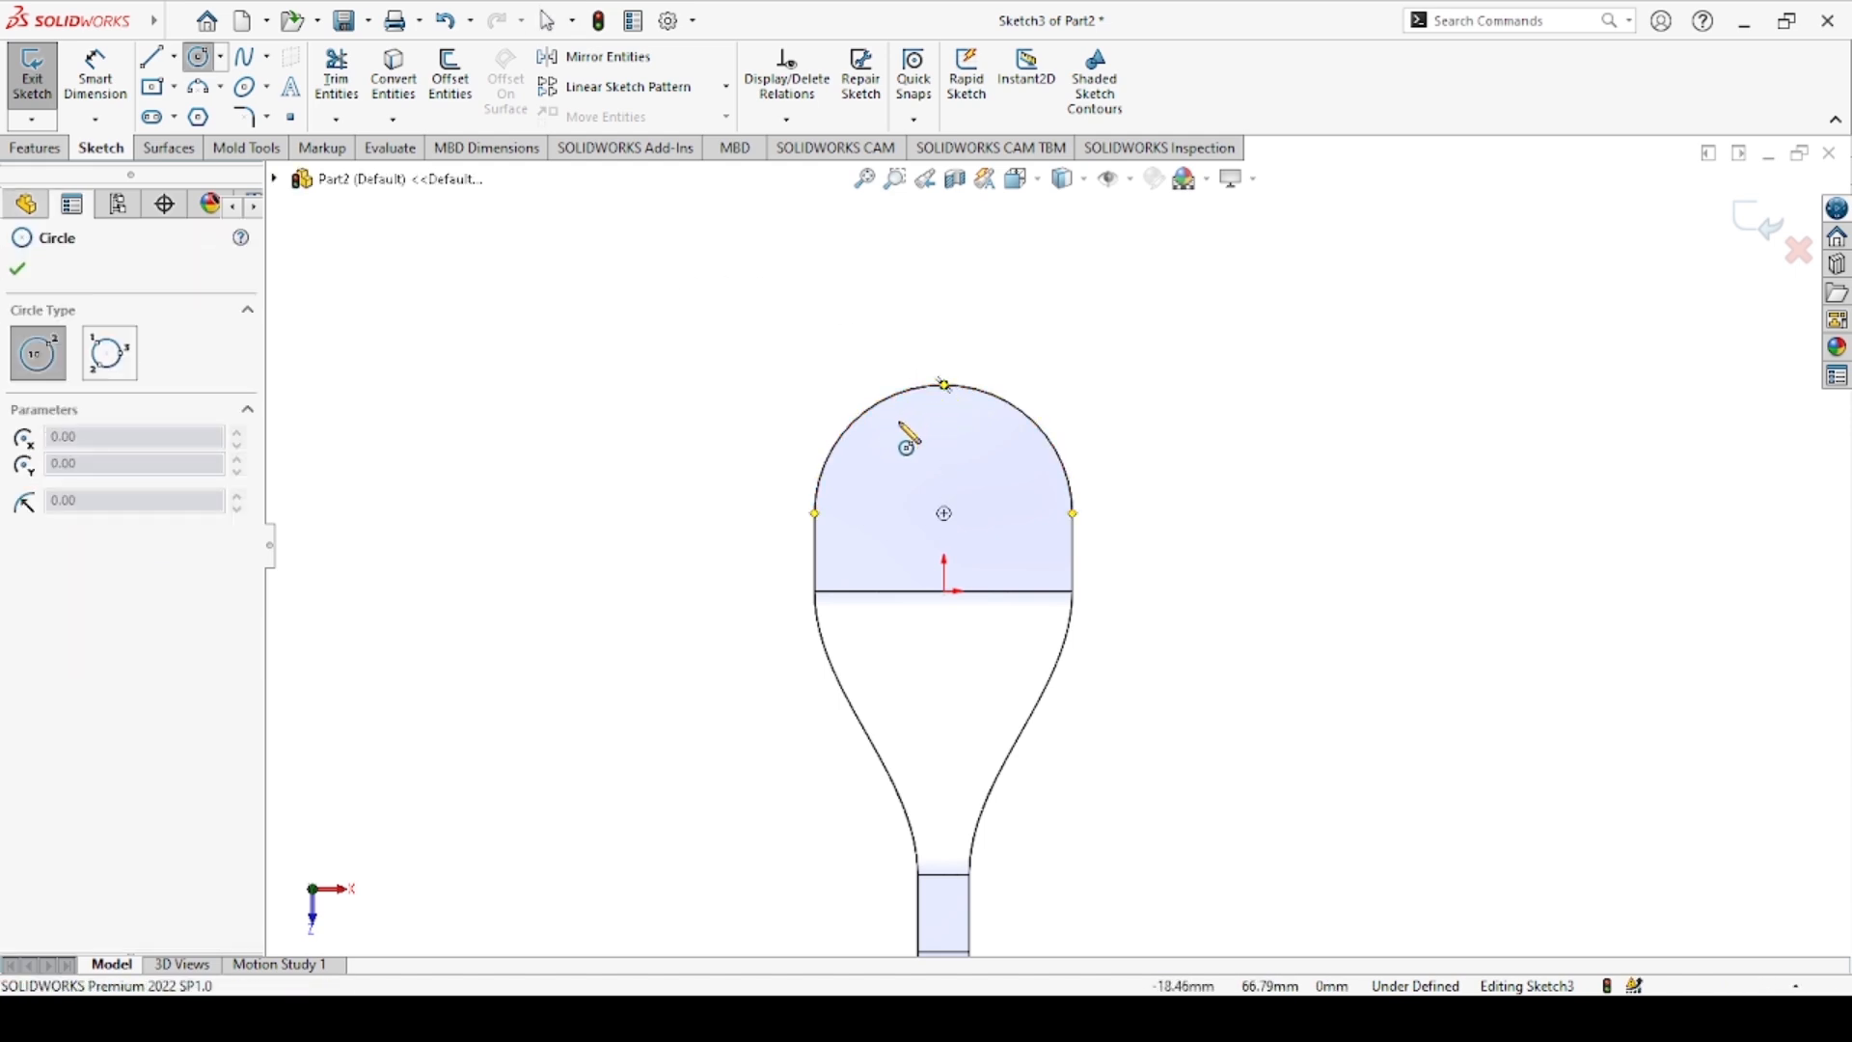
click(945, 513)
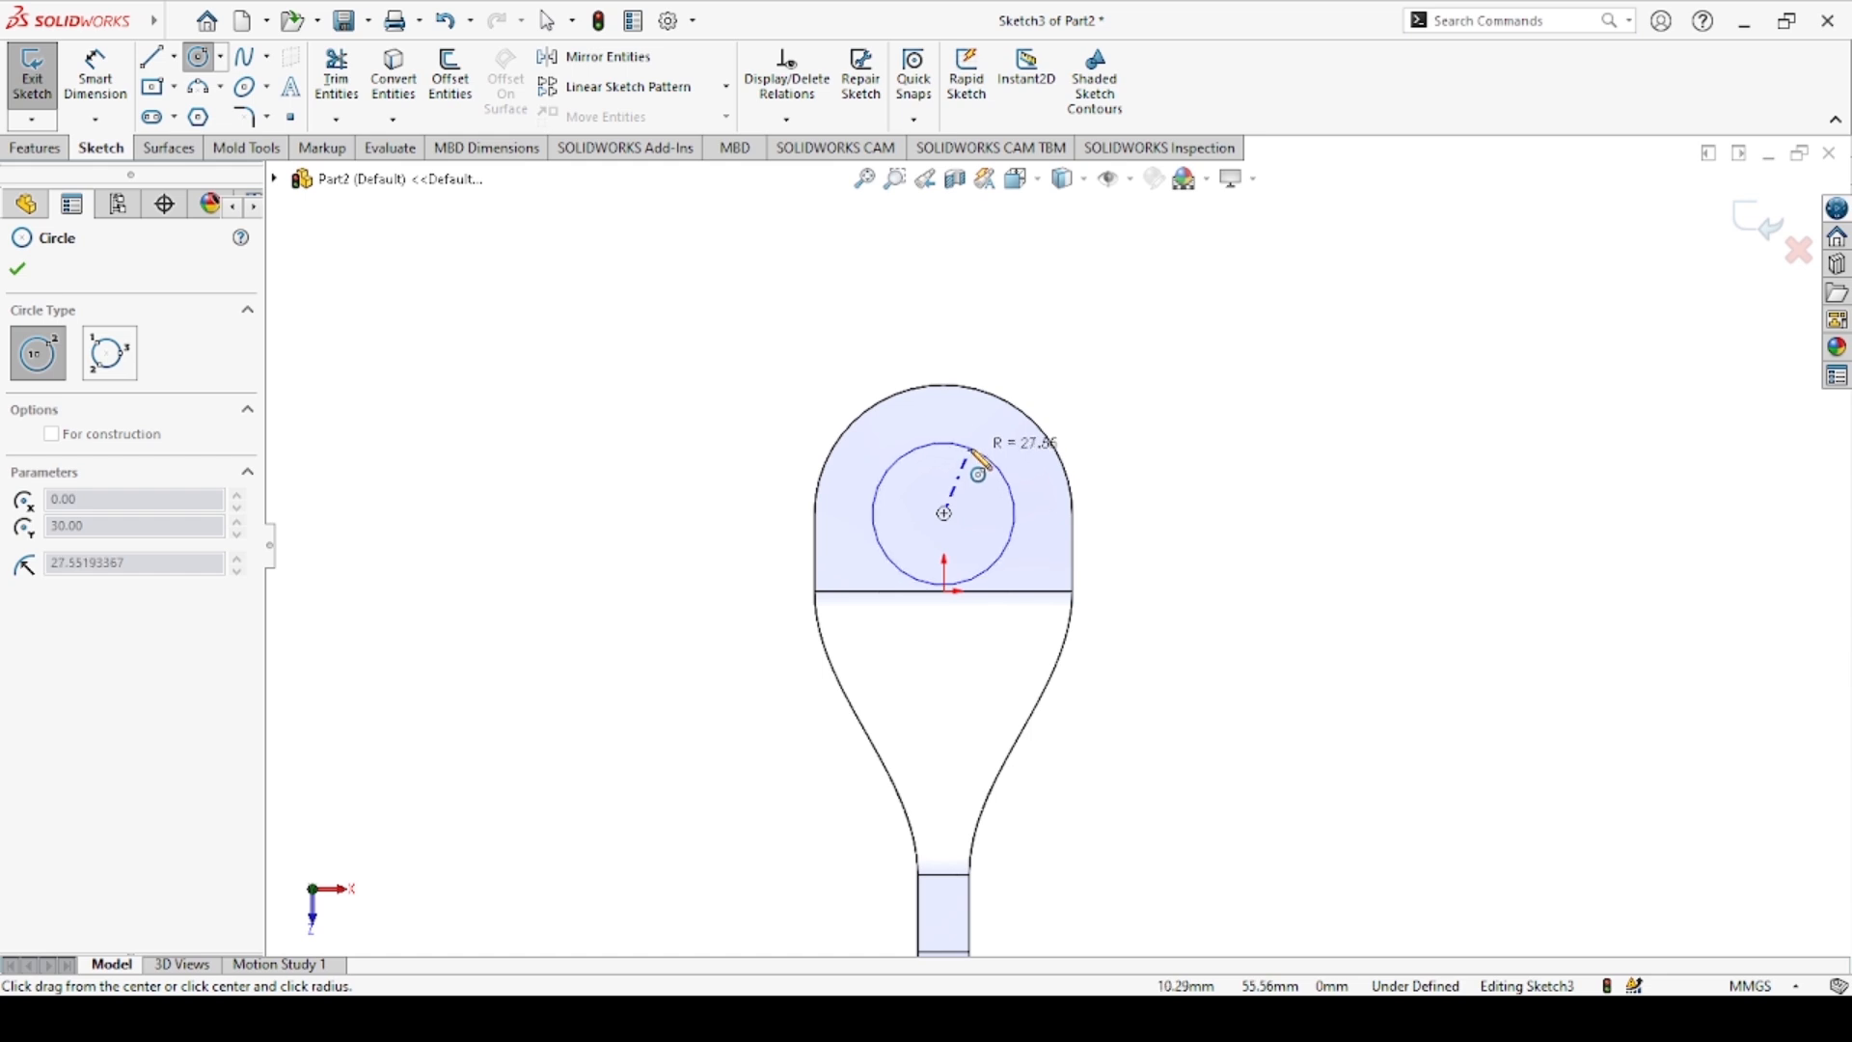
click(991, 489)
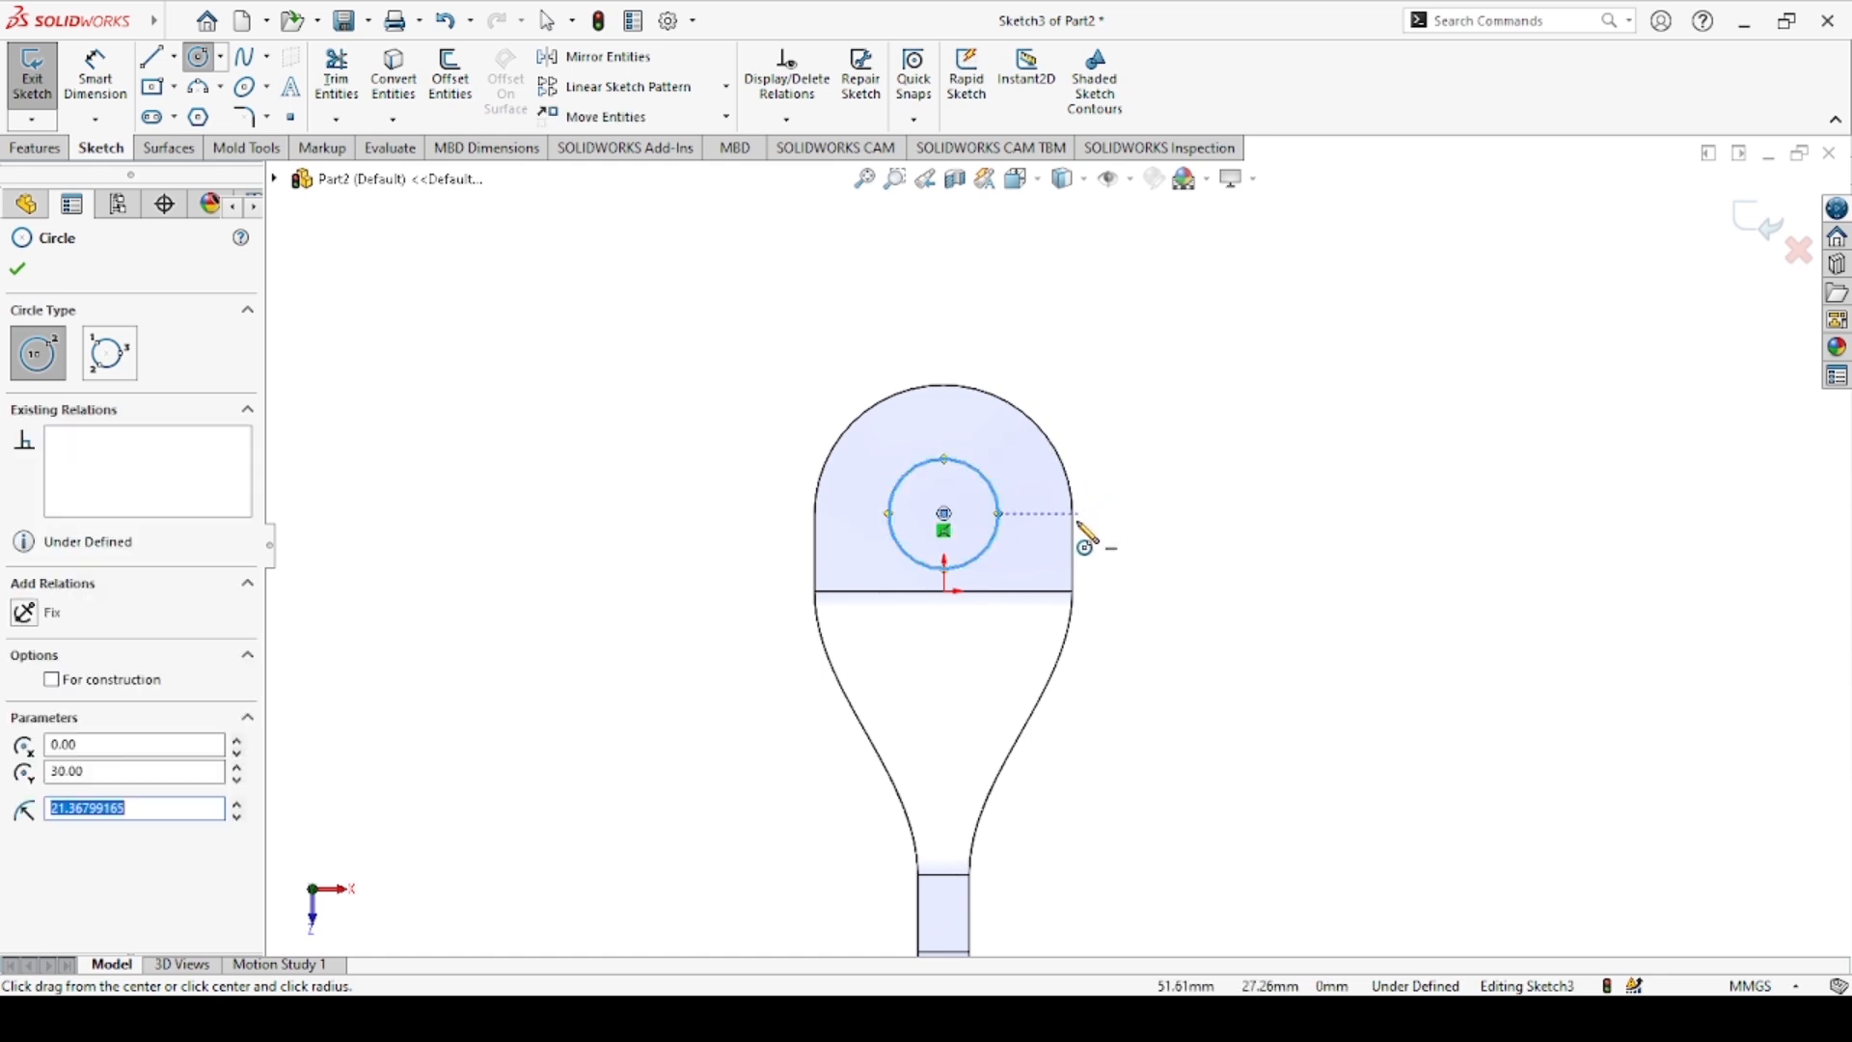
key(Escape)
Dimension the circle's diameter on the horizontal block's end as 40 mm
click(84, 84)
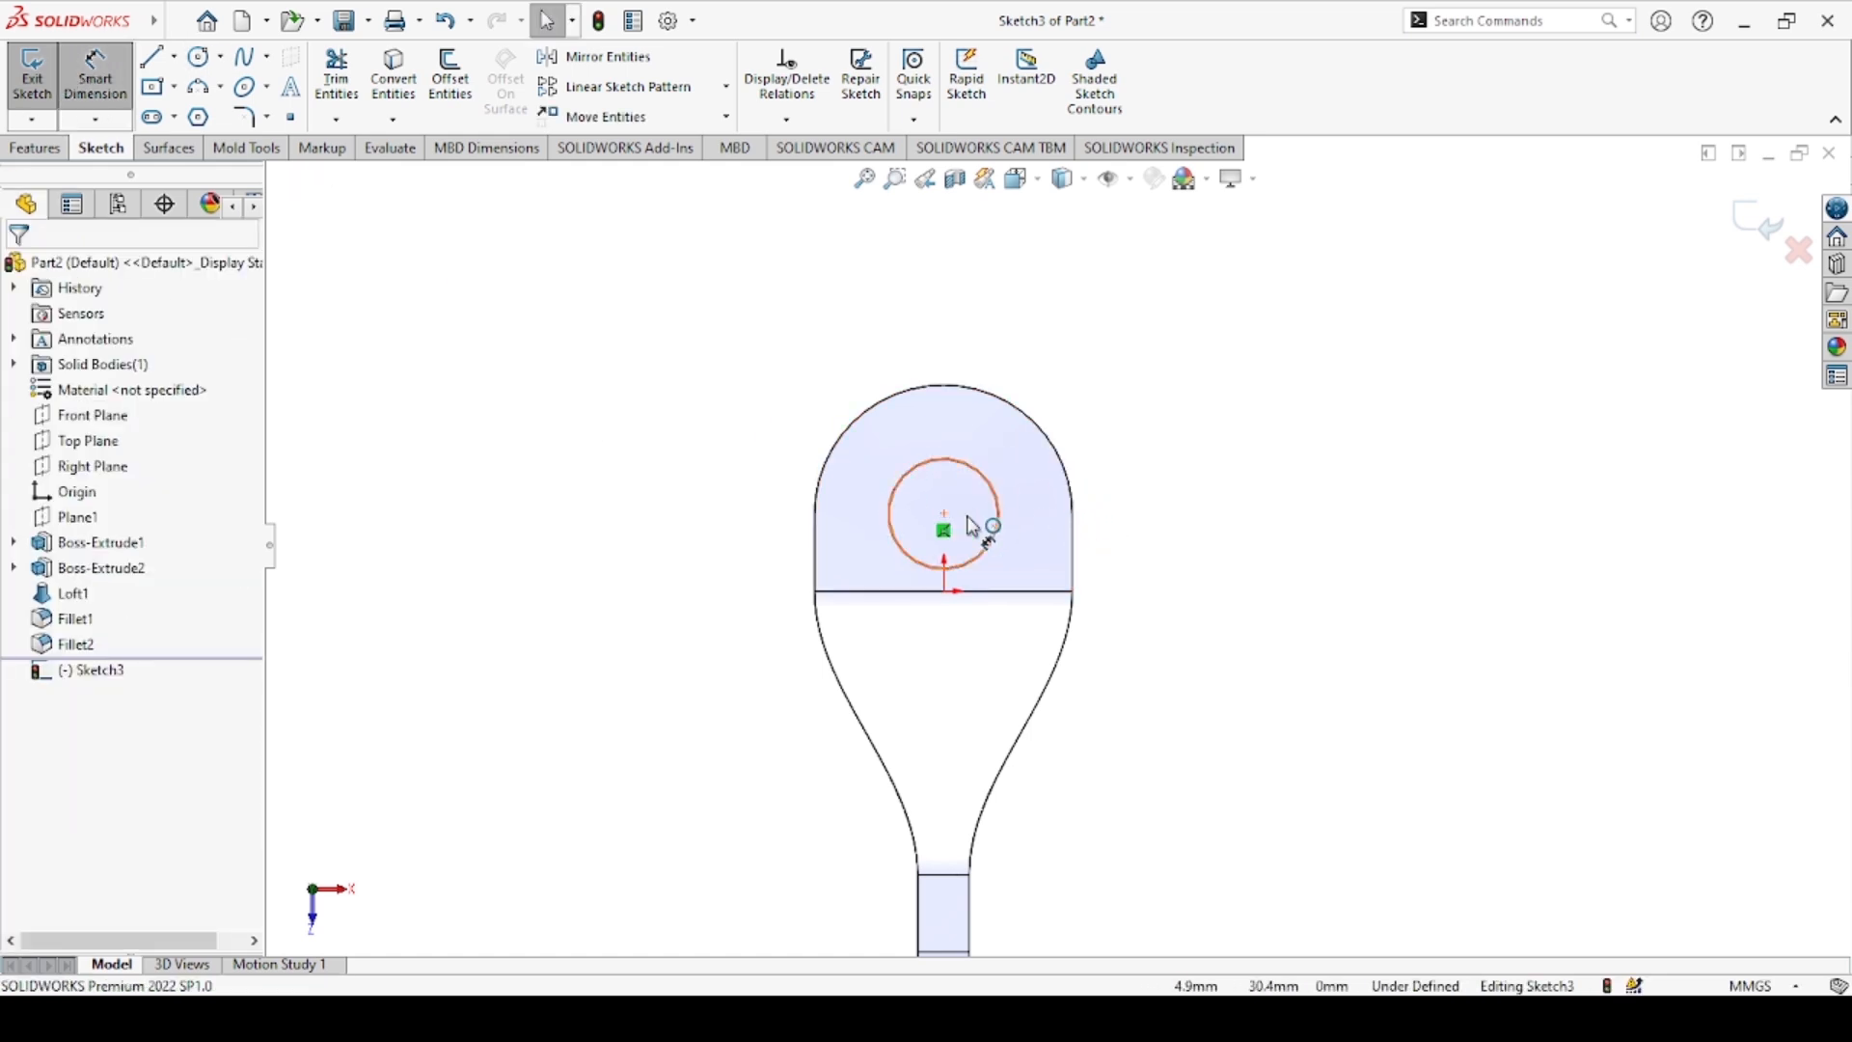
click(1000, 501)
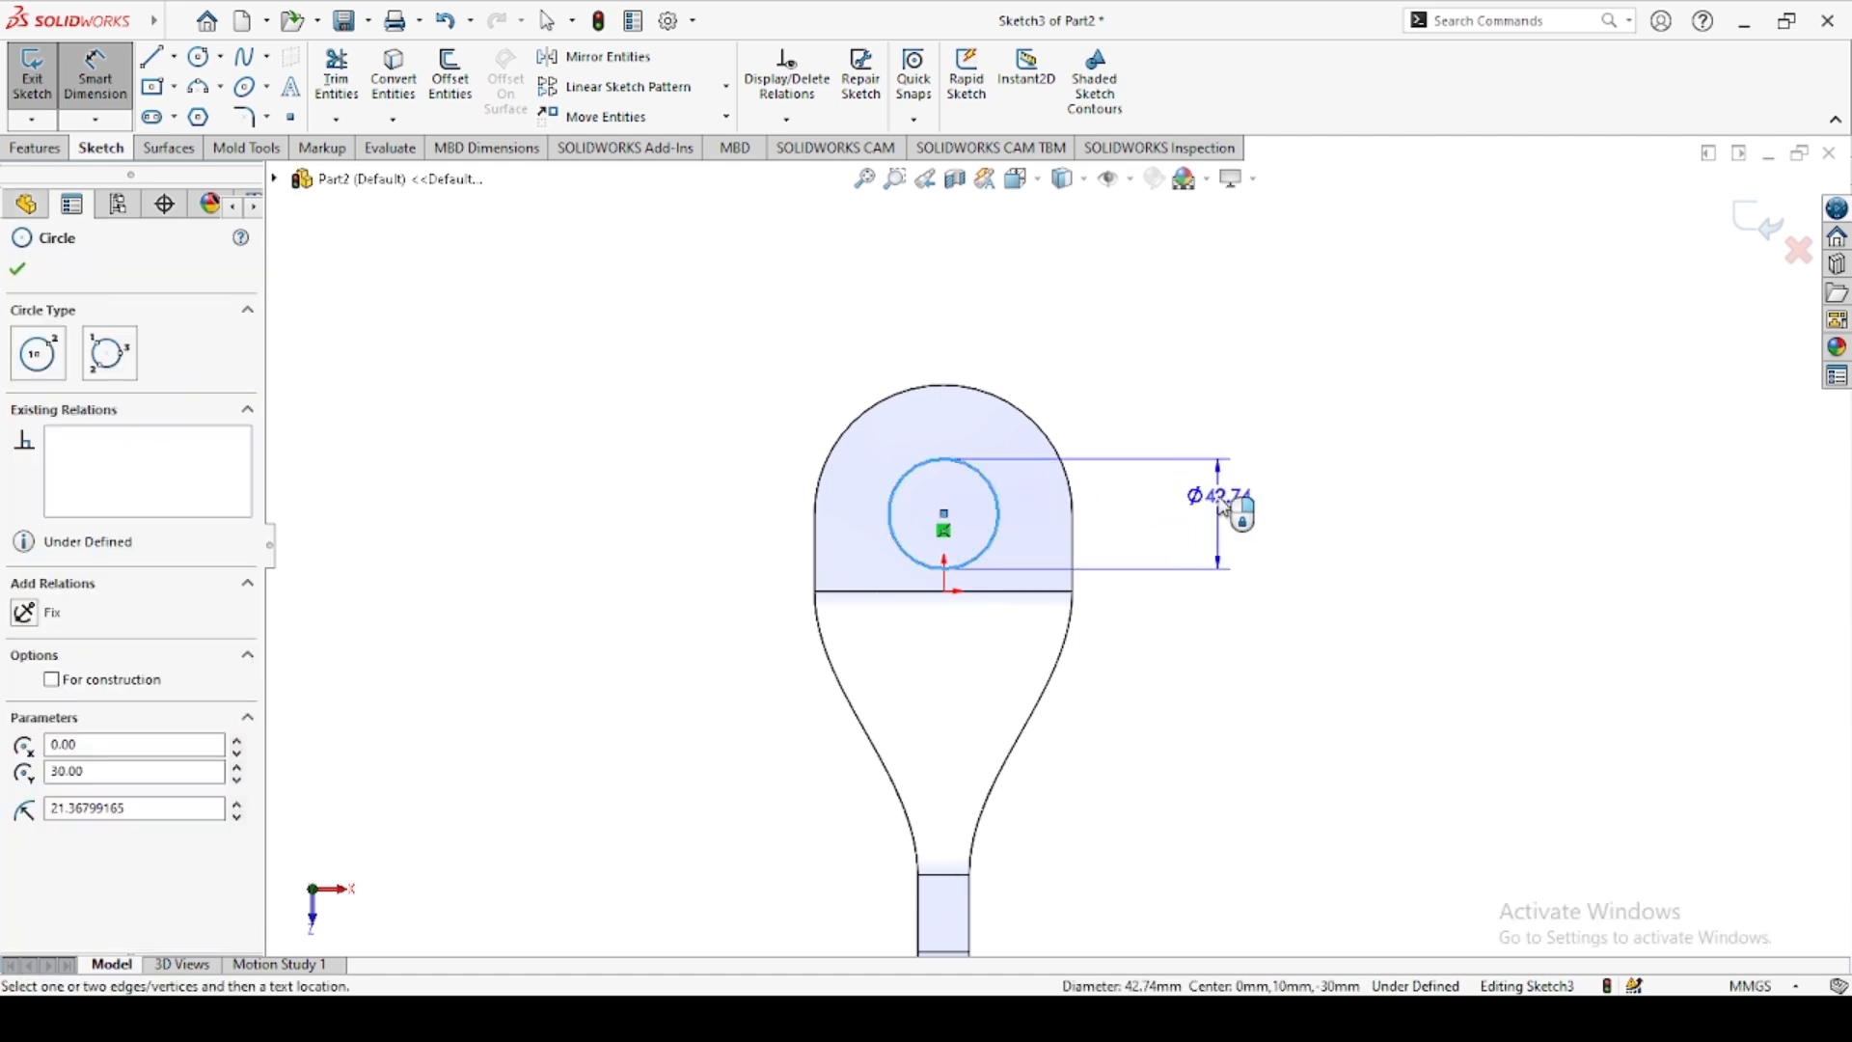
click(1223, 498)
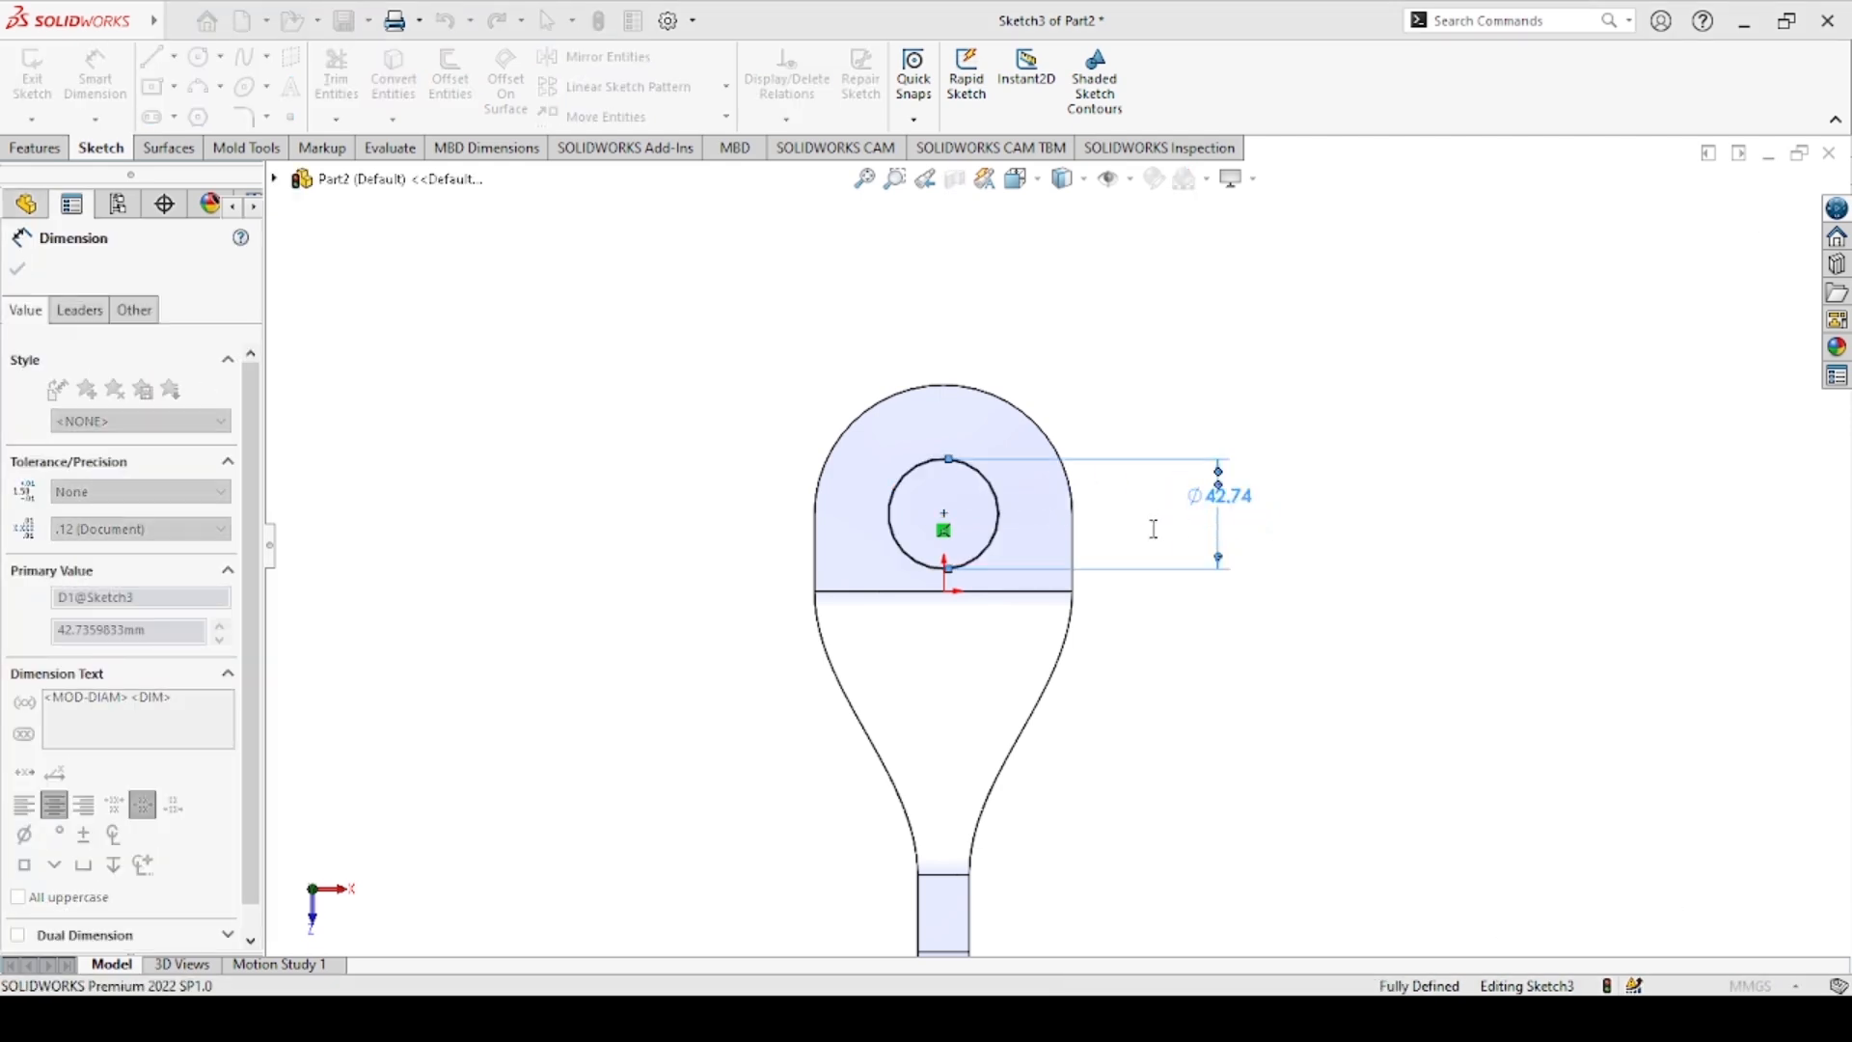
text(40)
click(1124, 463)
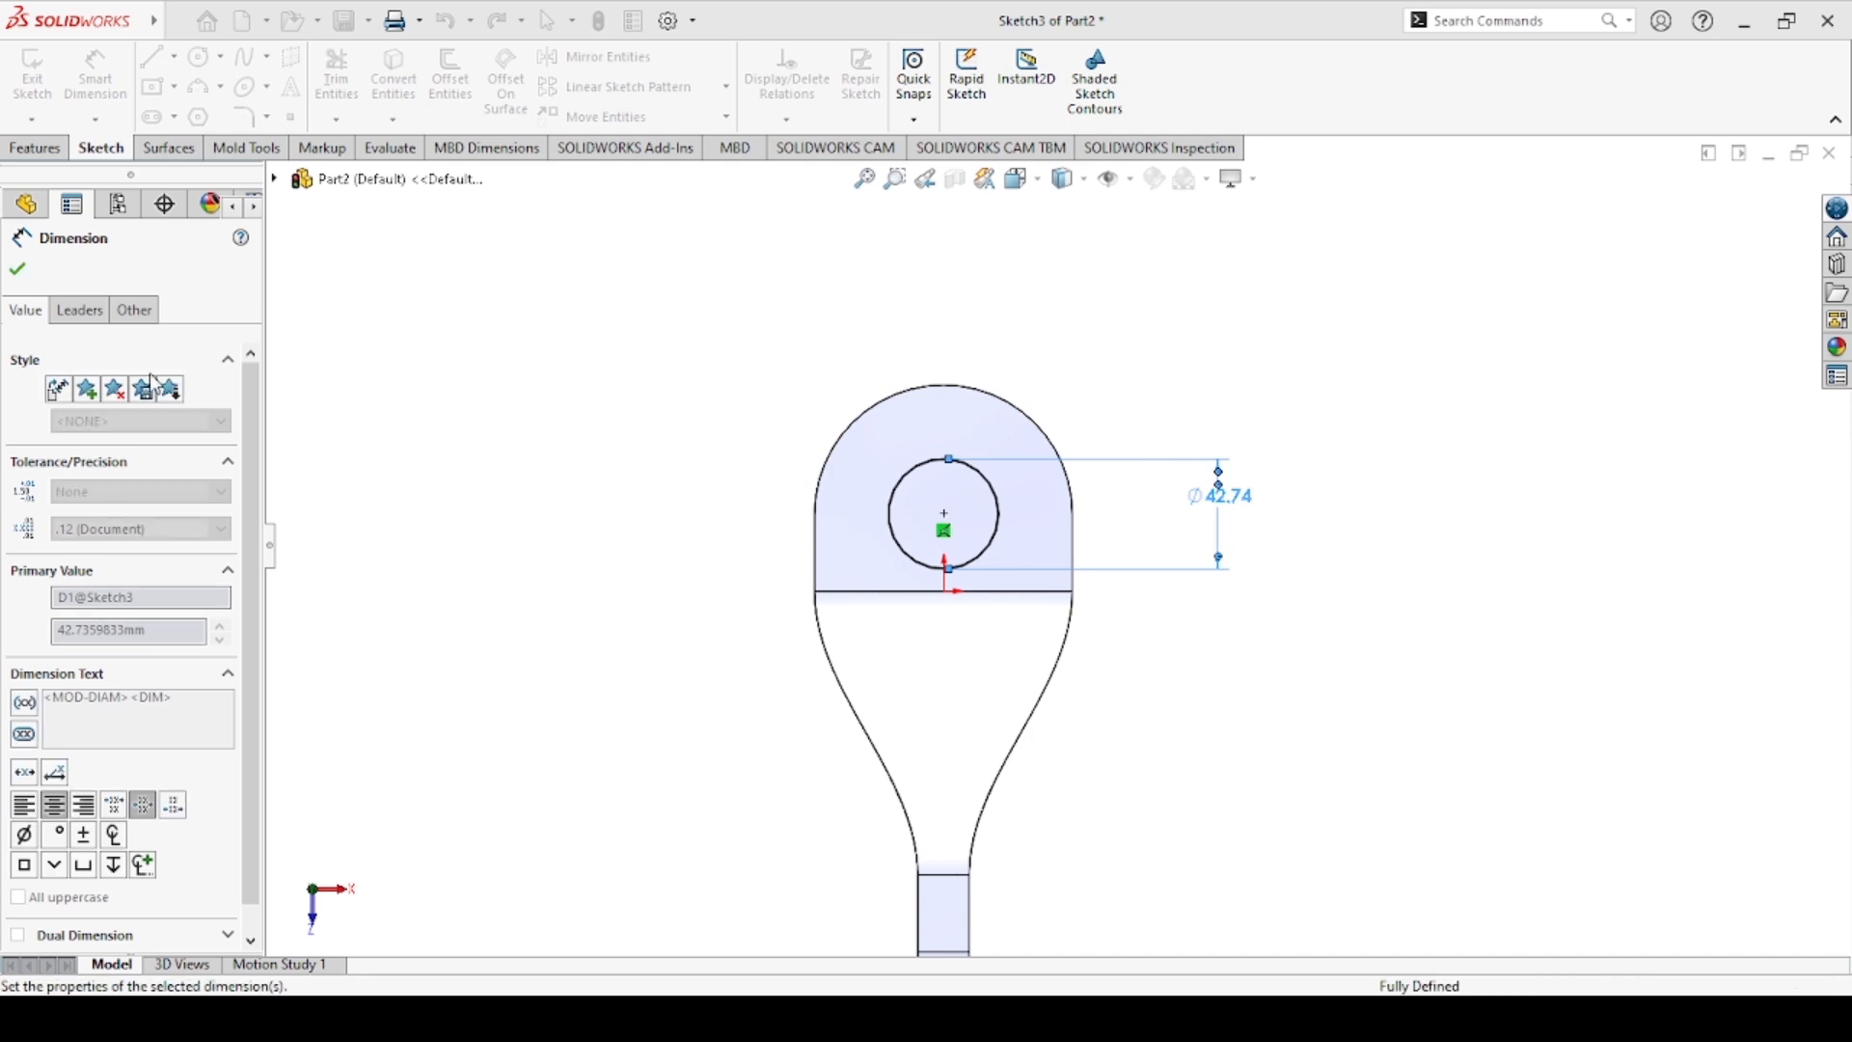
click(18, 270)
Cut the circle through the horizontal block's rounded end with an 80 mm blind Extruded Cut
click(37, 147)
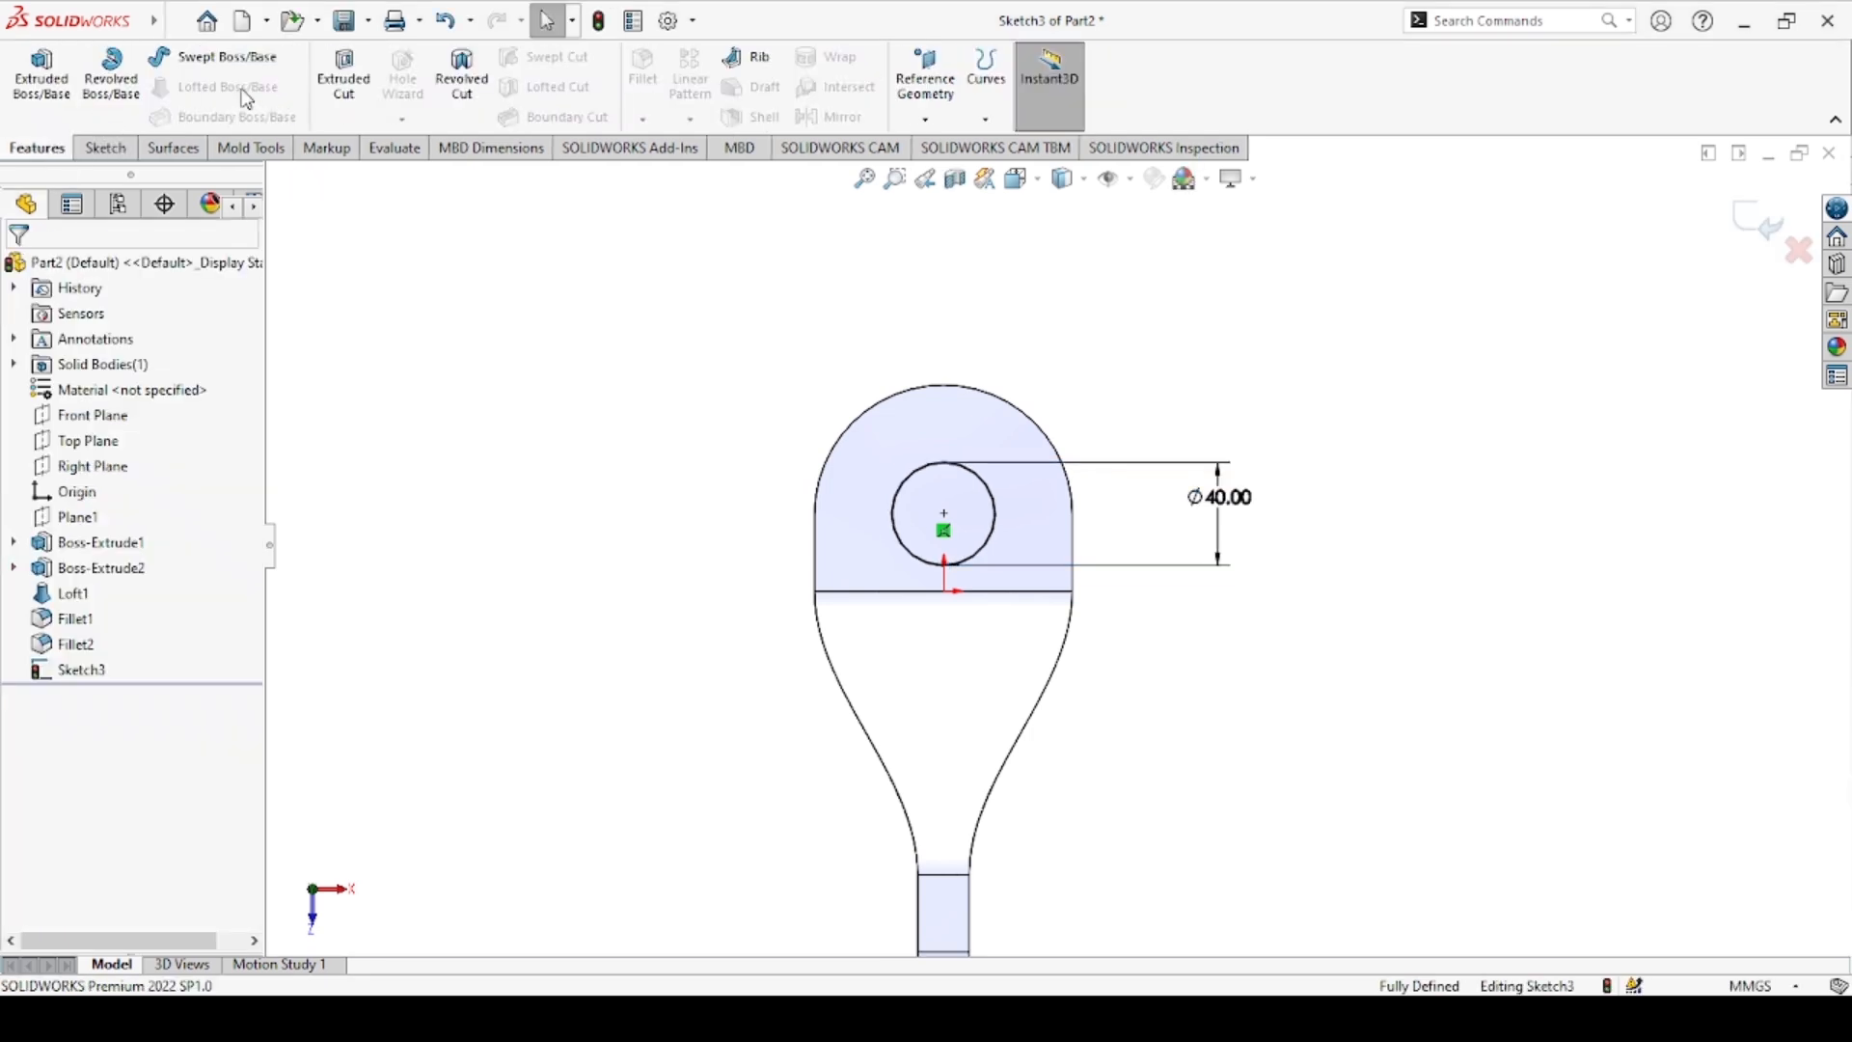
click(343, 77)
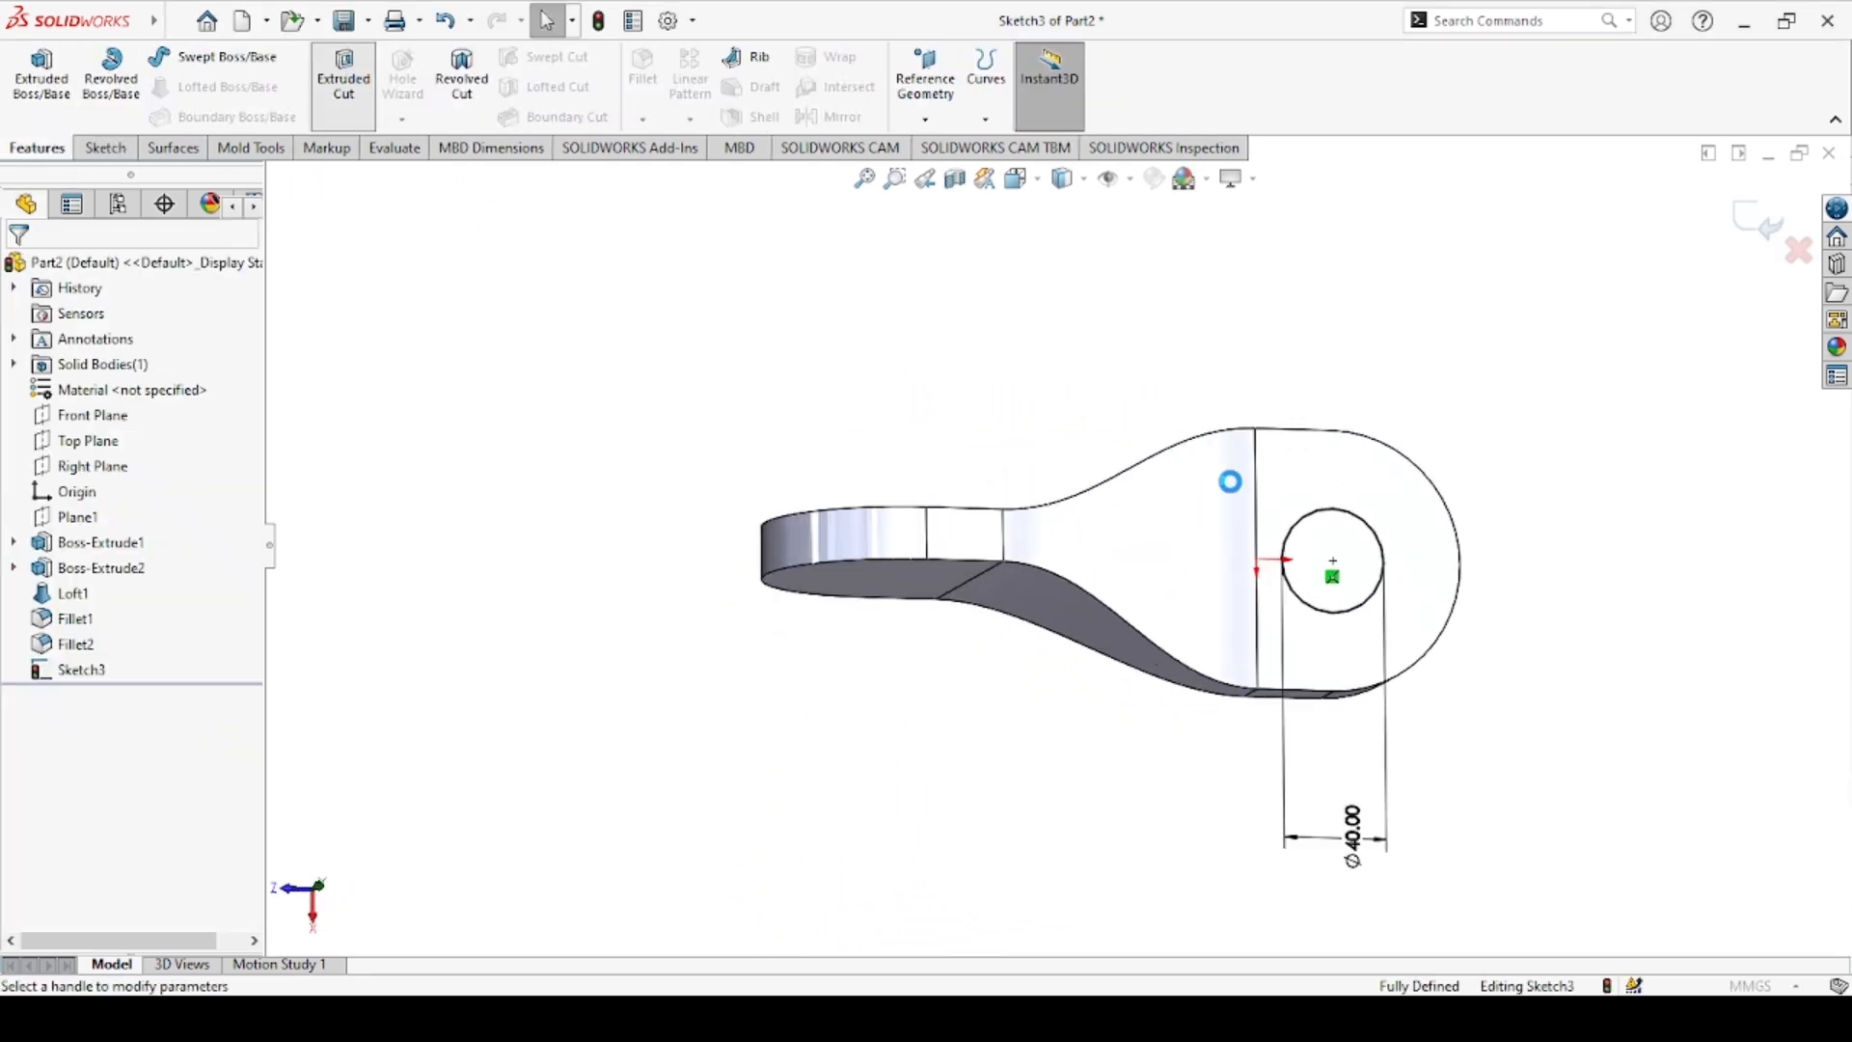
middle_drag(1391, 543, 967, 426)
click(17, 270)
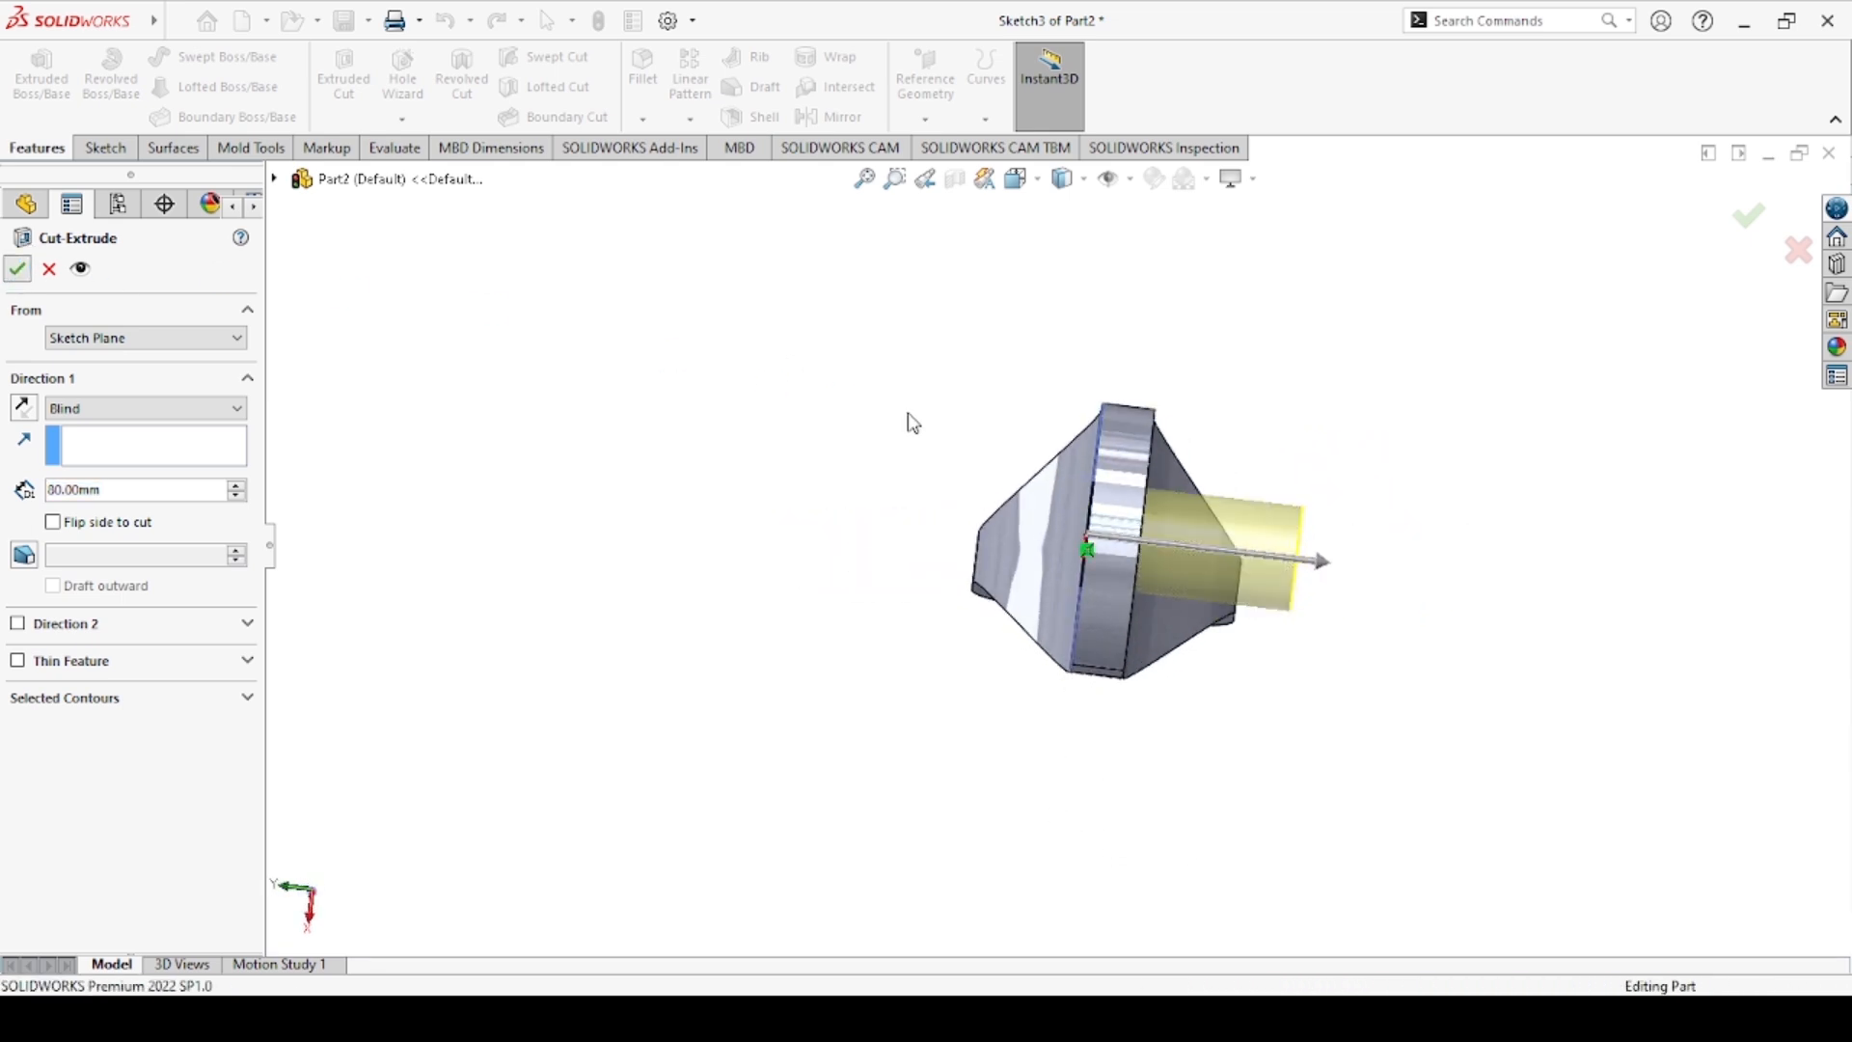
Sketch a circle about 47 mm in diameter on the upright block's broad flat face, centered on its rounded end's arc center
middle_drag(1172, 531, 1215, 534)
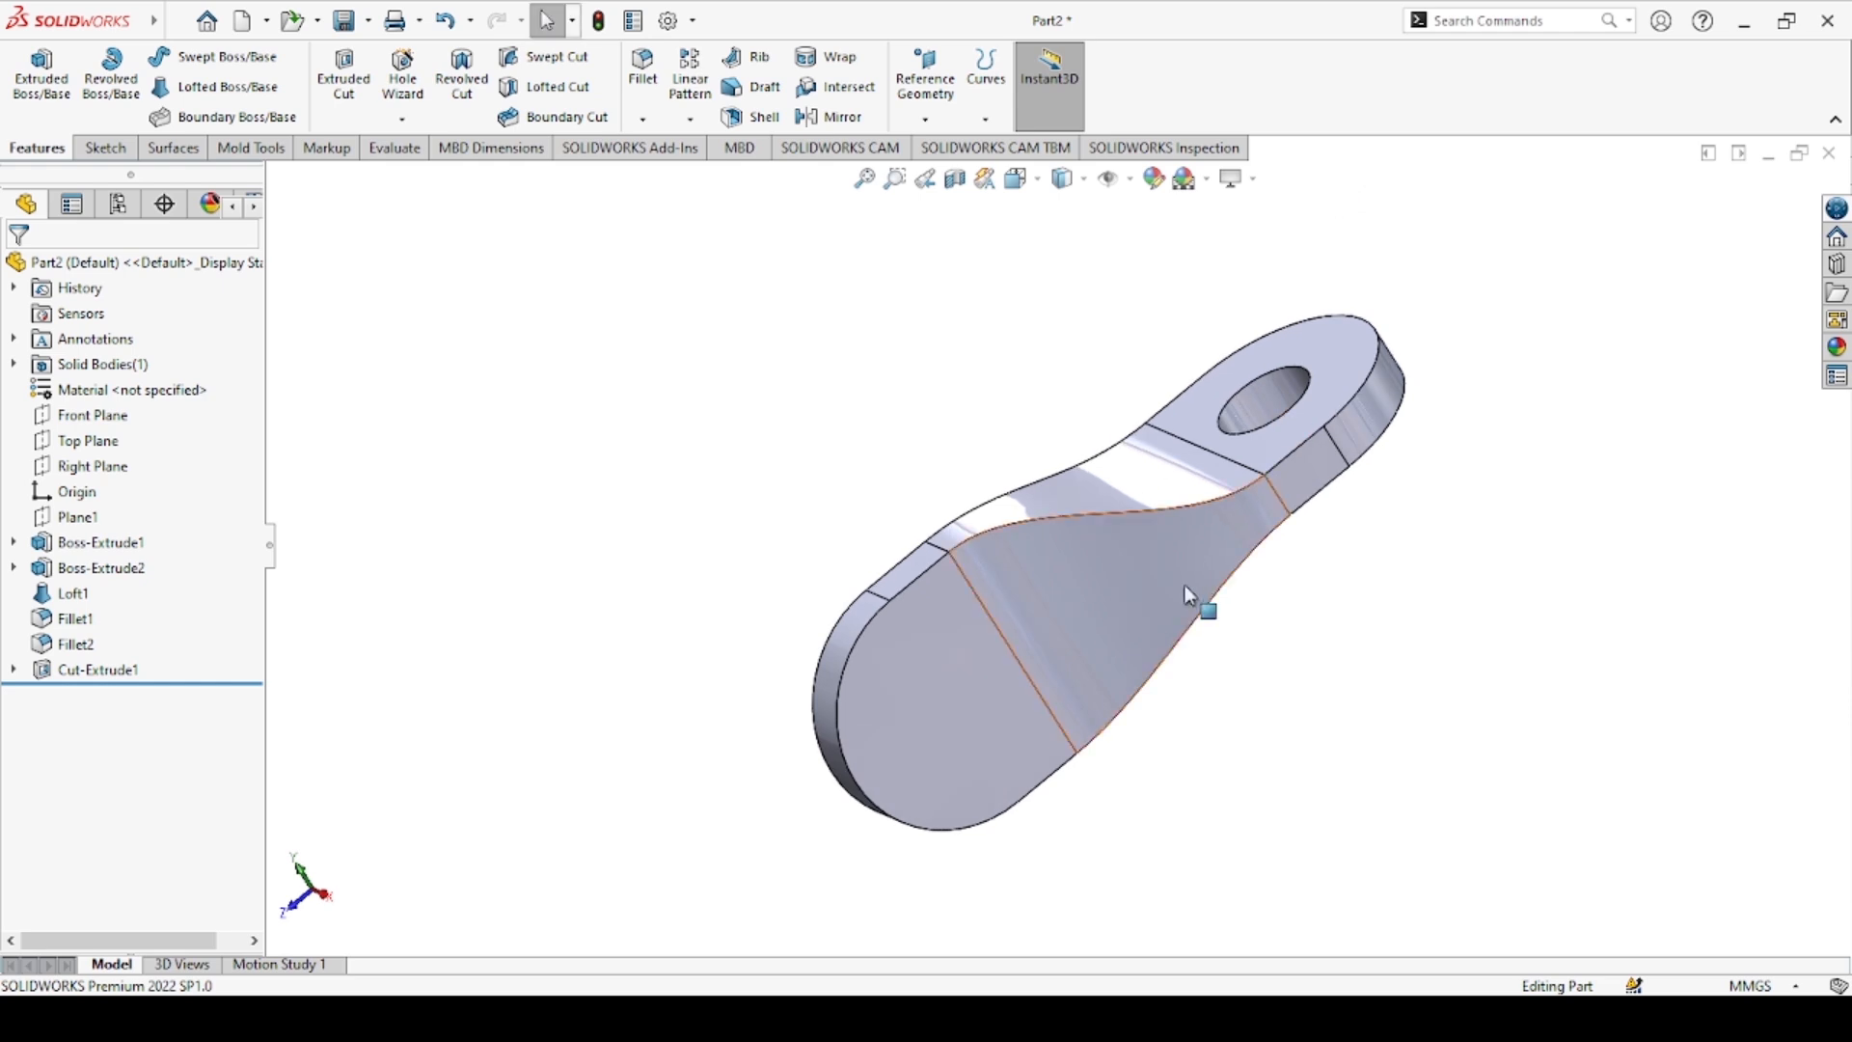
click(939, 650)
click(972, 455)
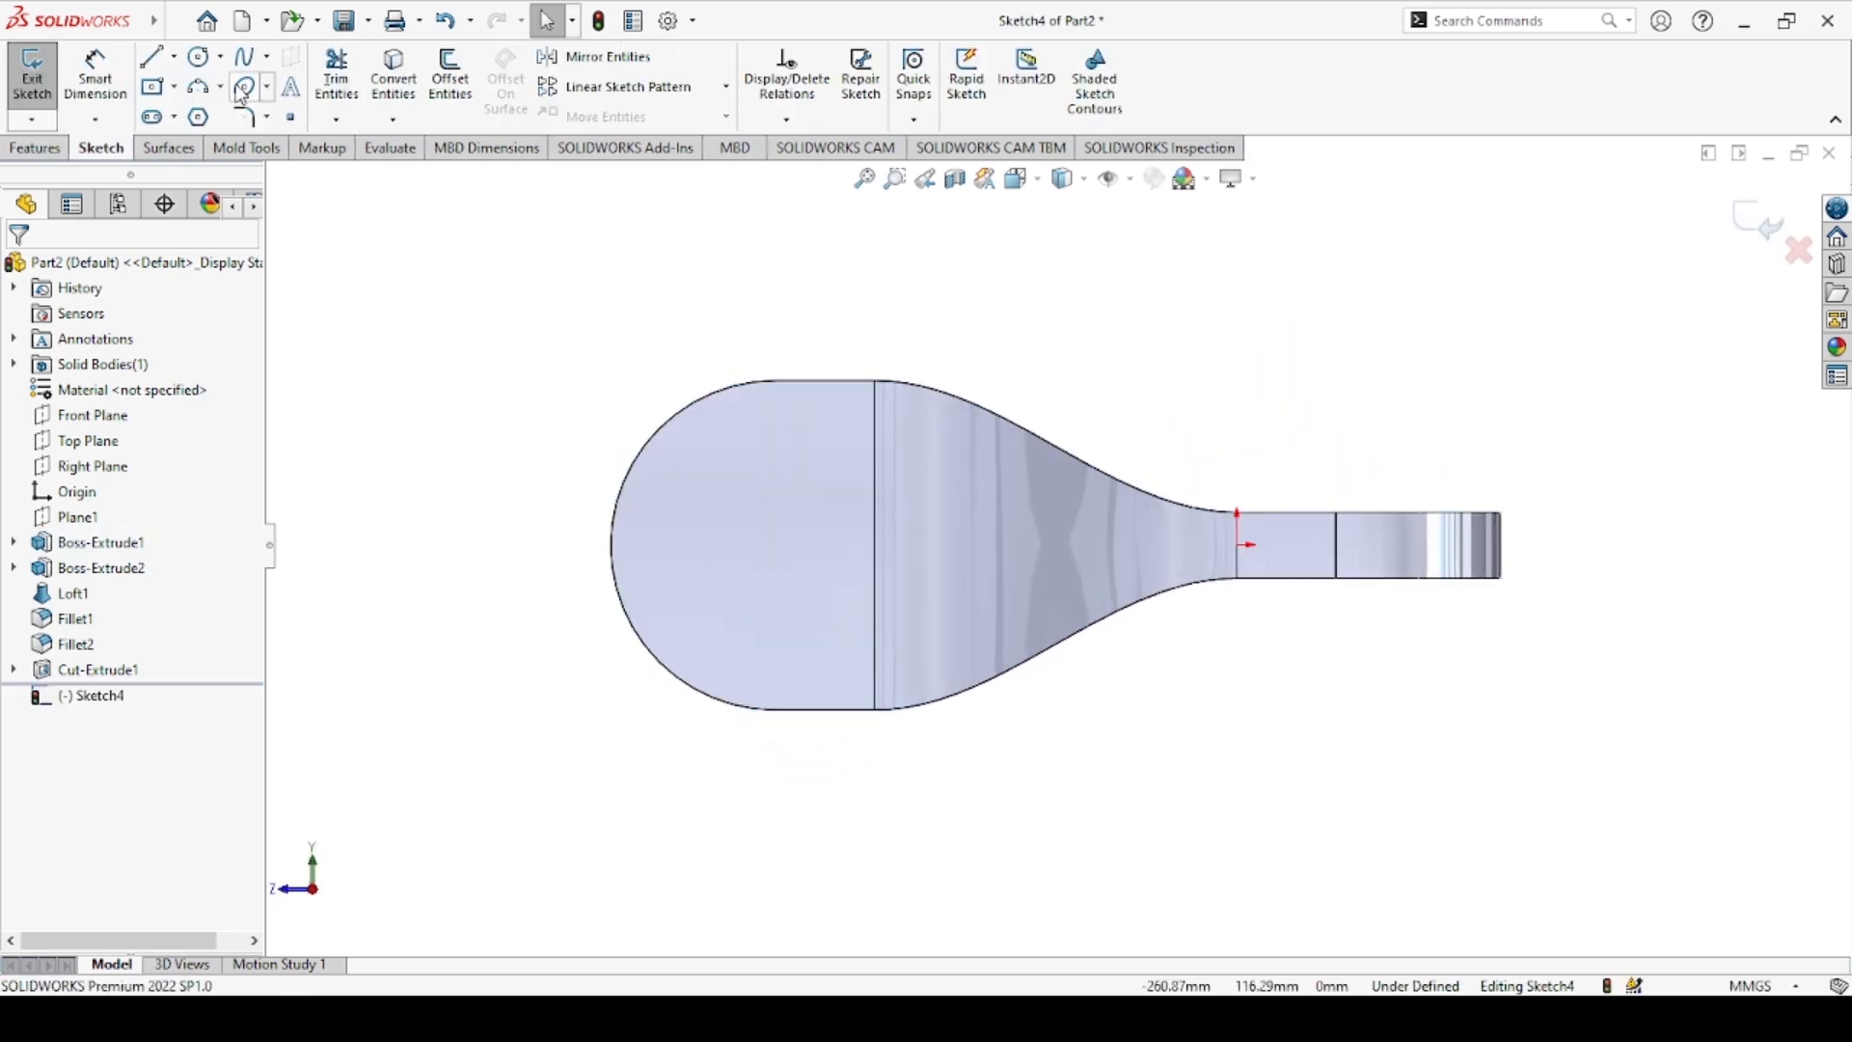
click(200, 60)
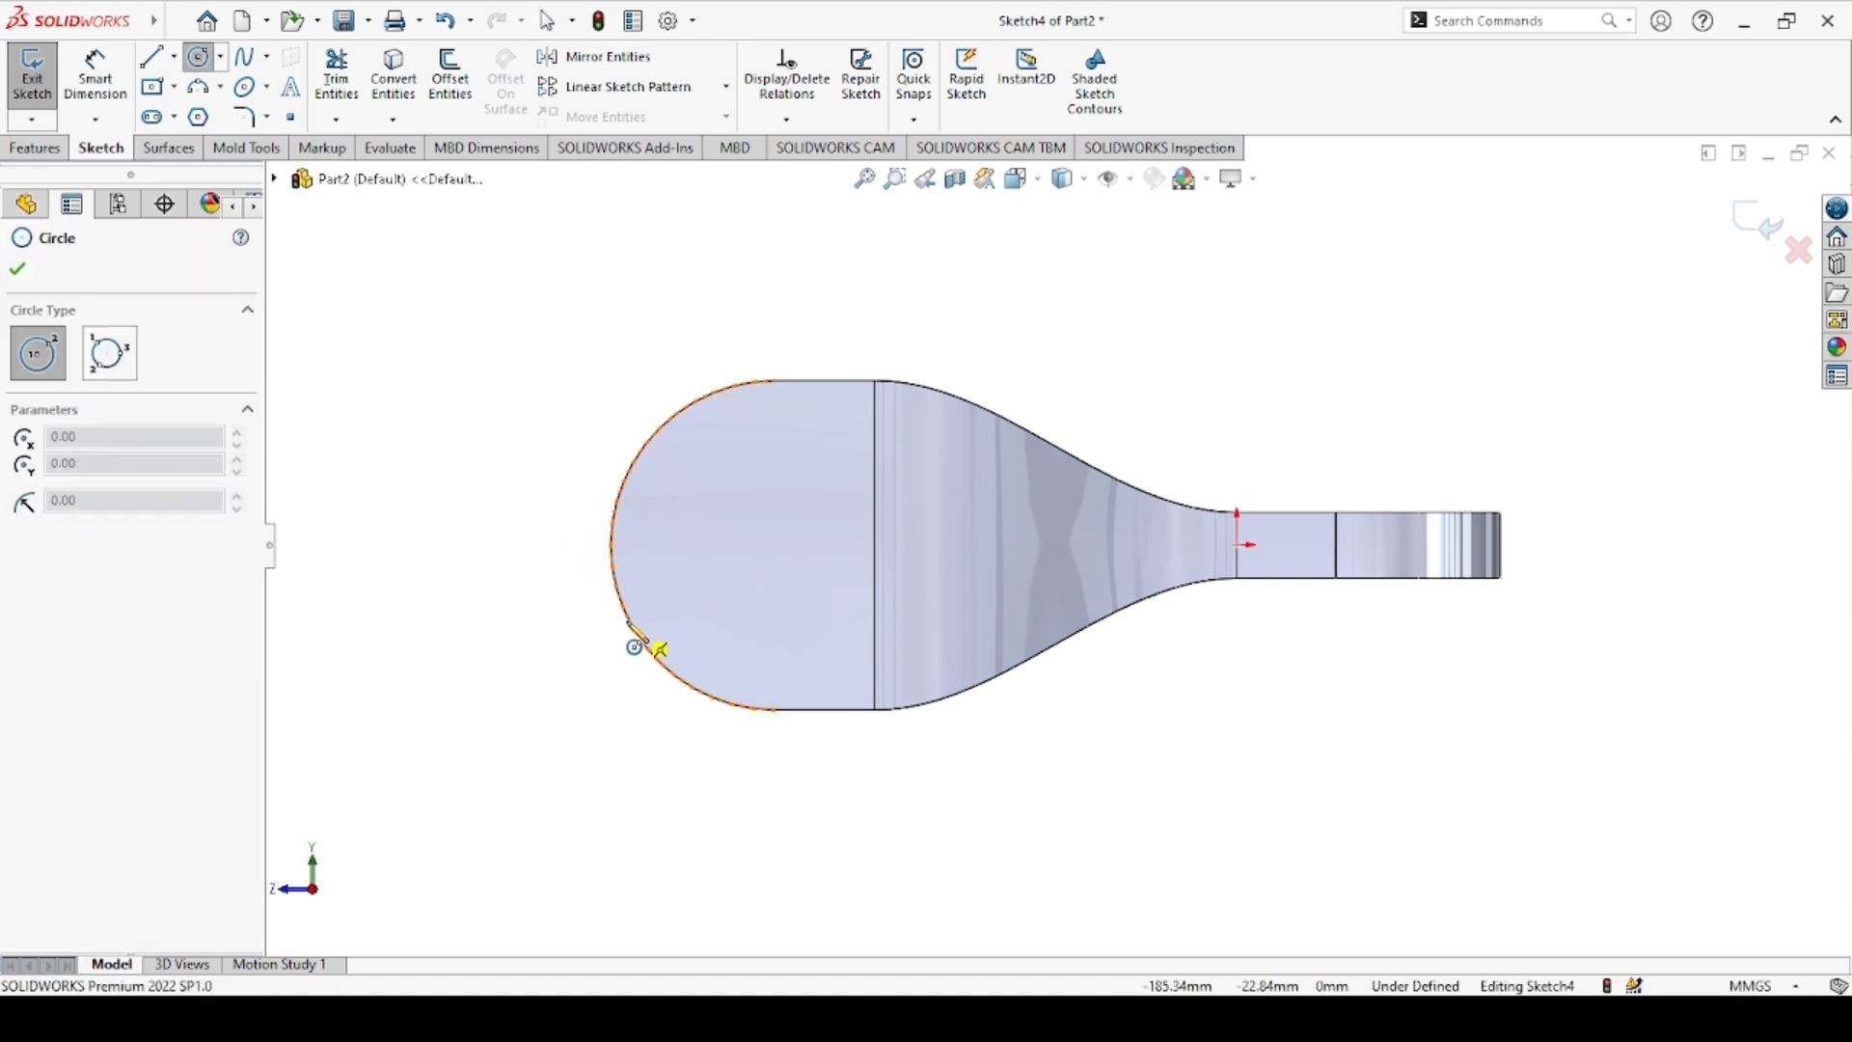
click(776, 545)
click(815, 618)
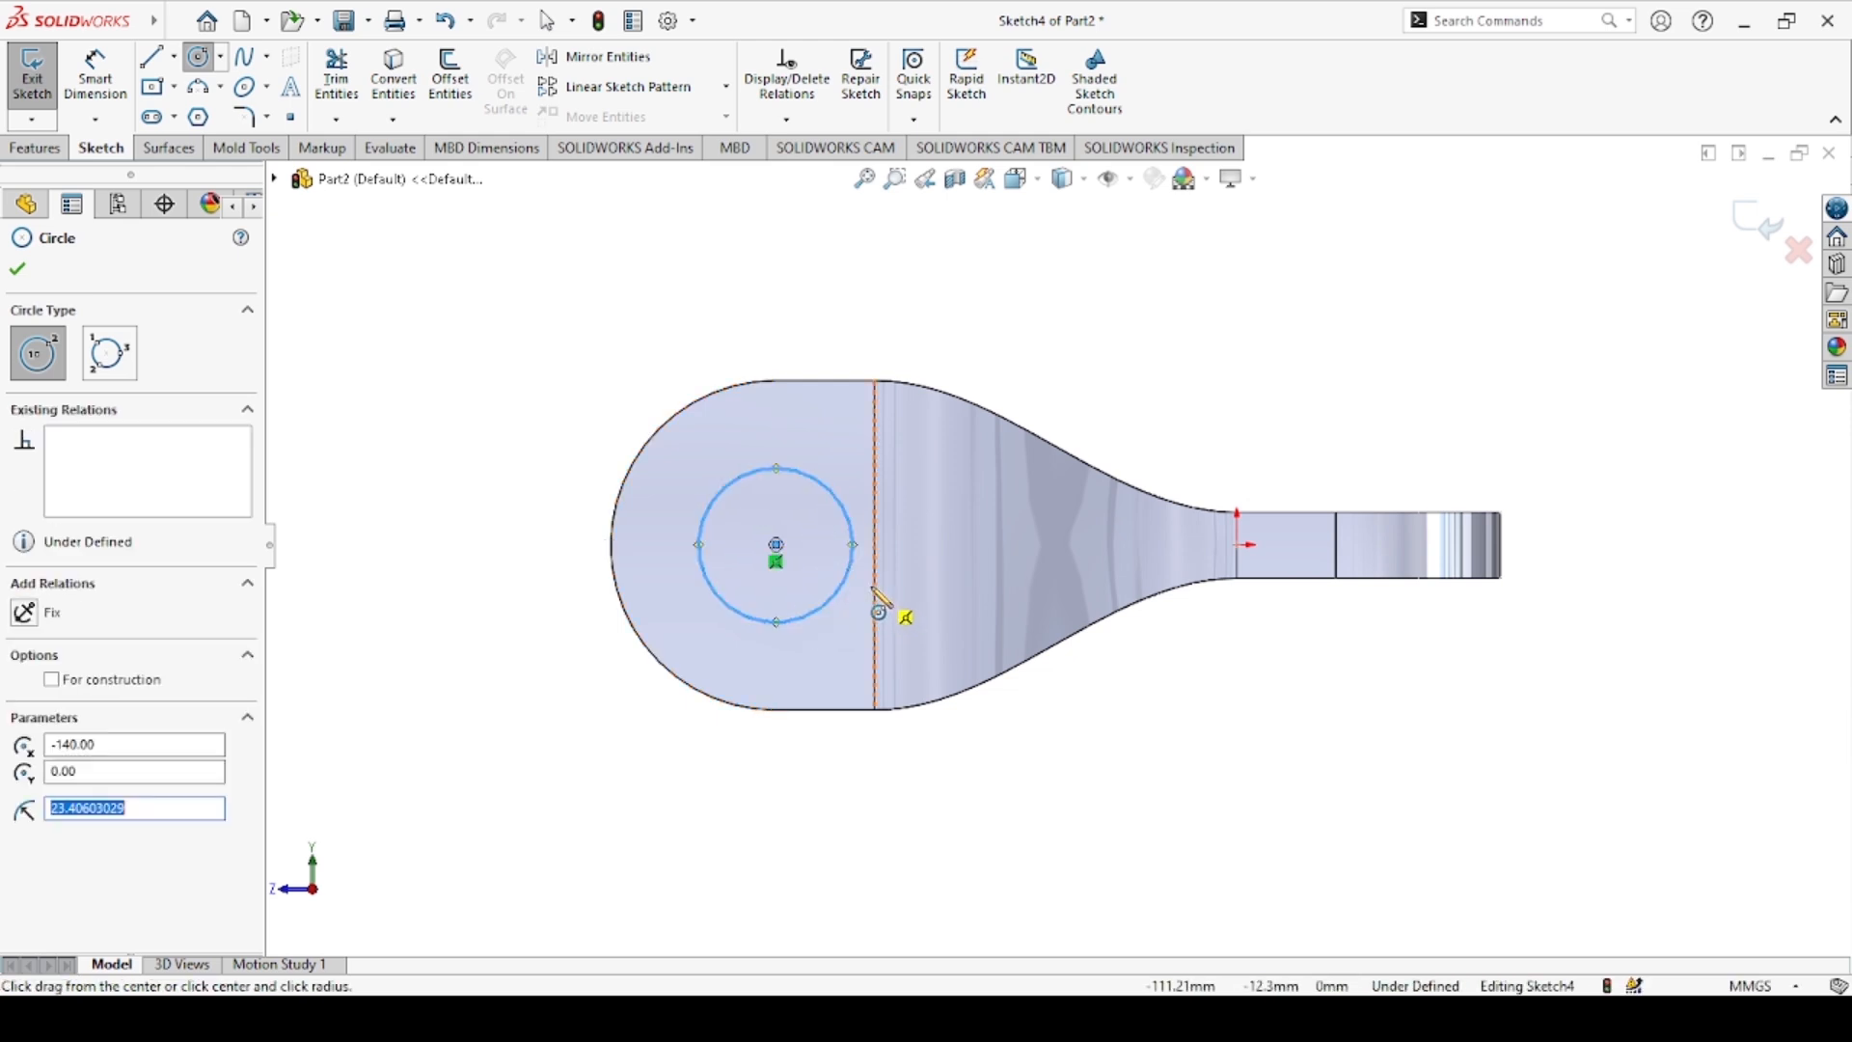
key(Escape)
Dimension the circle's diameter on the upright block's face as 40 mm
click(94, 87)
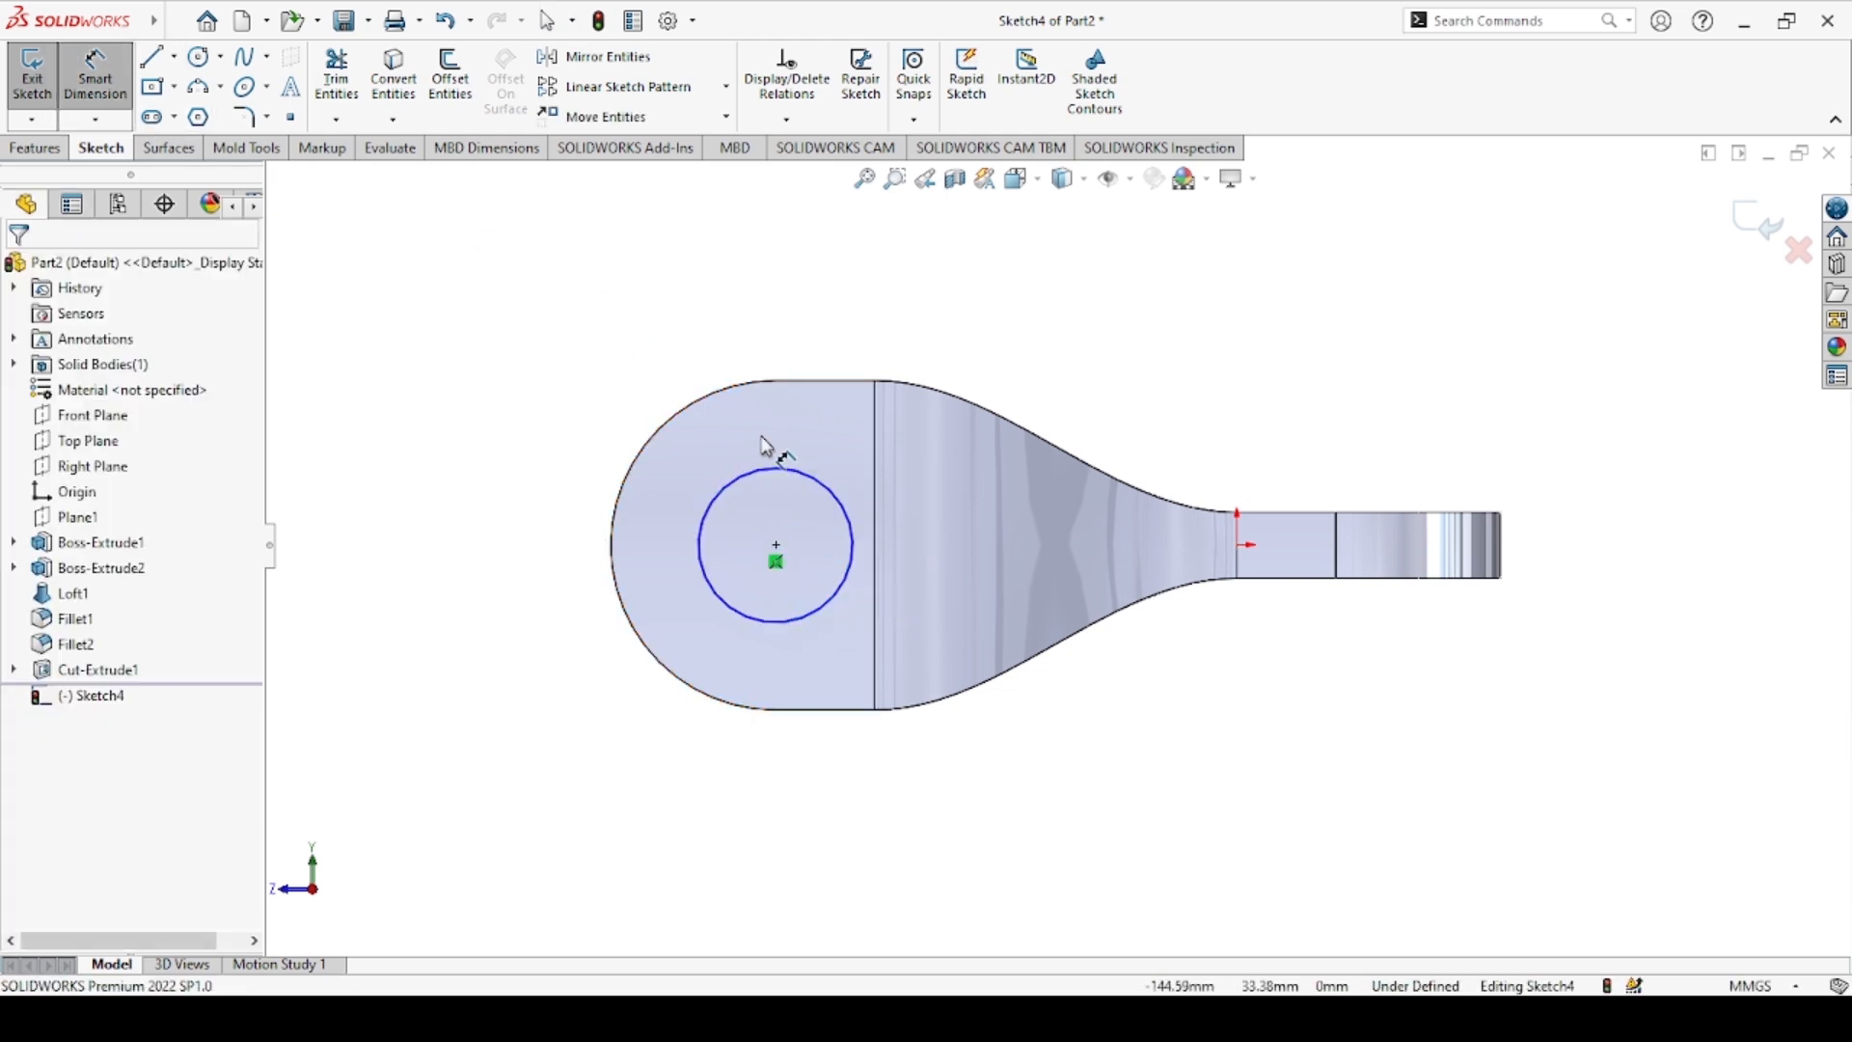
click(750, 475)
click(538, 545)
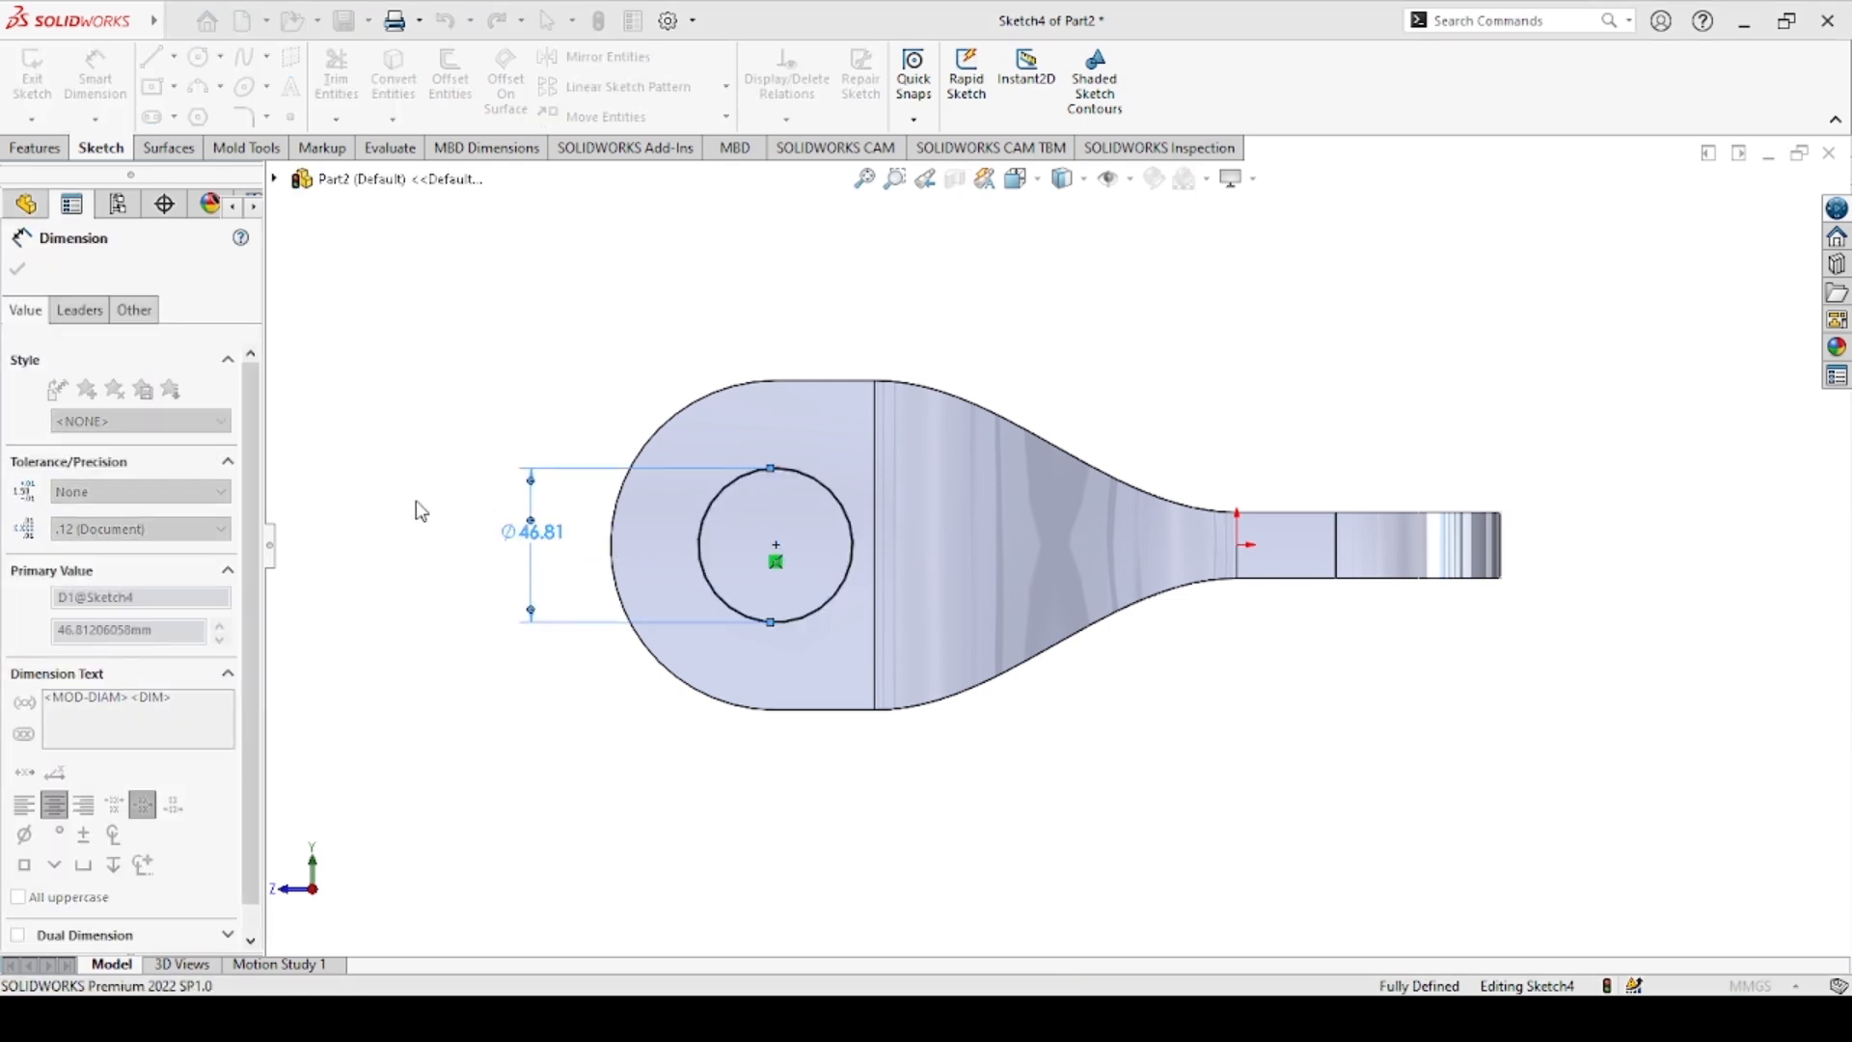
text(40)
key(Return)
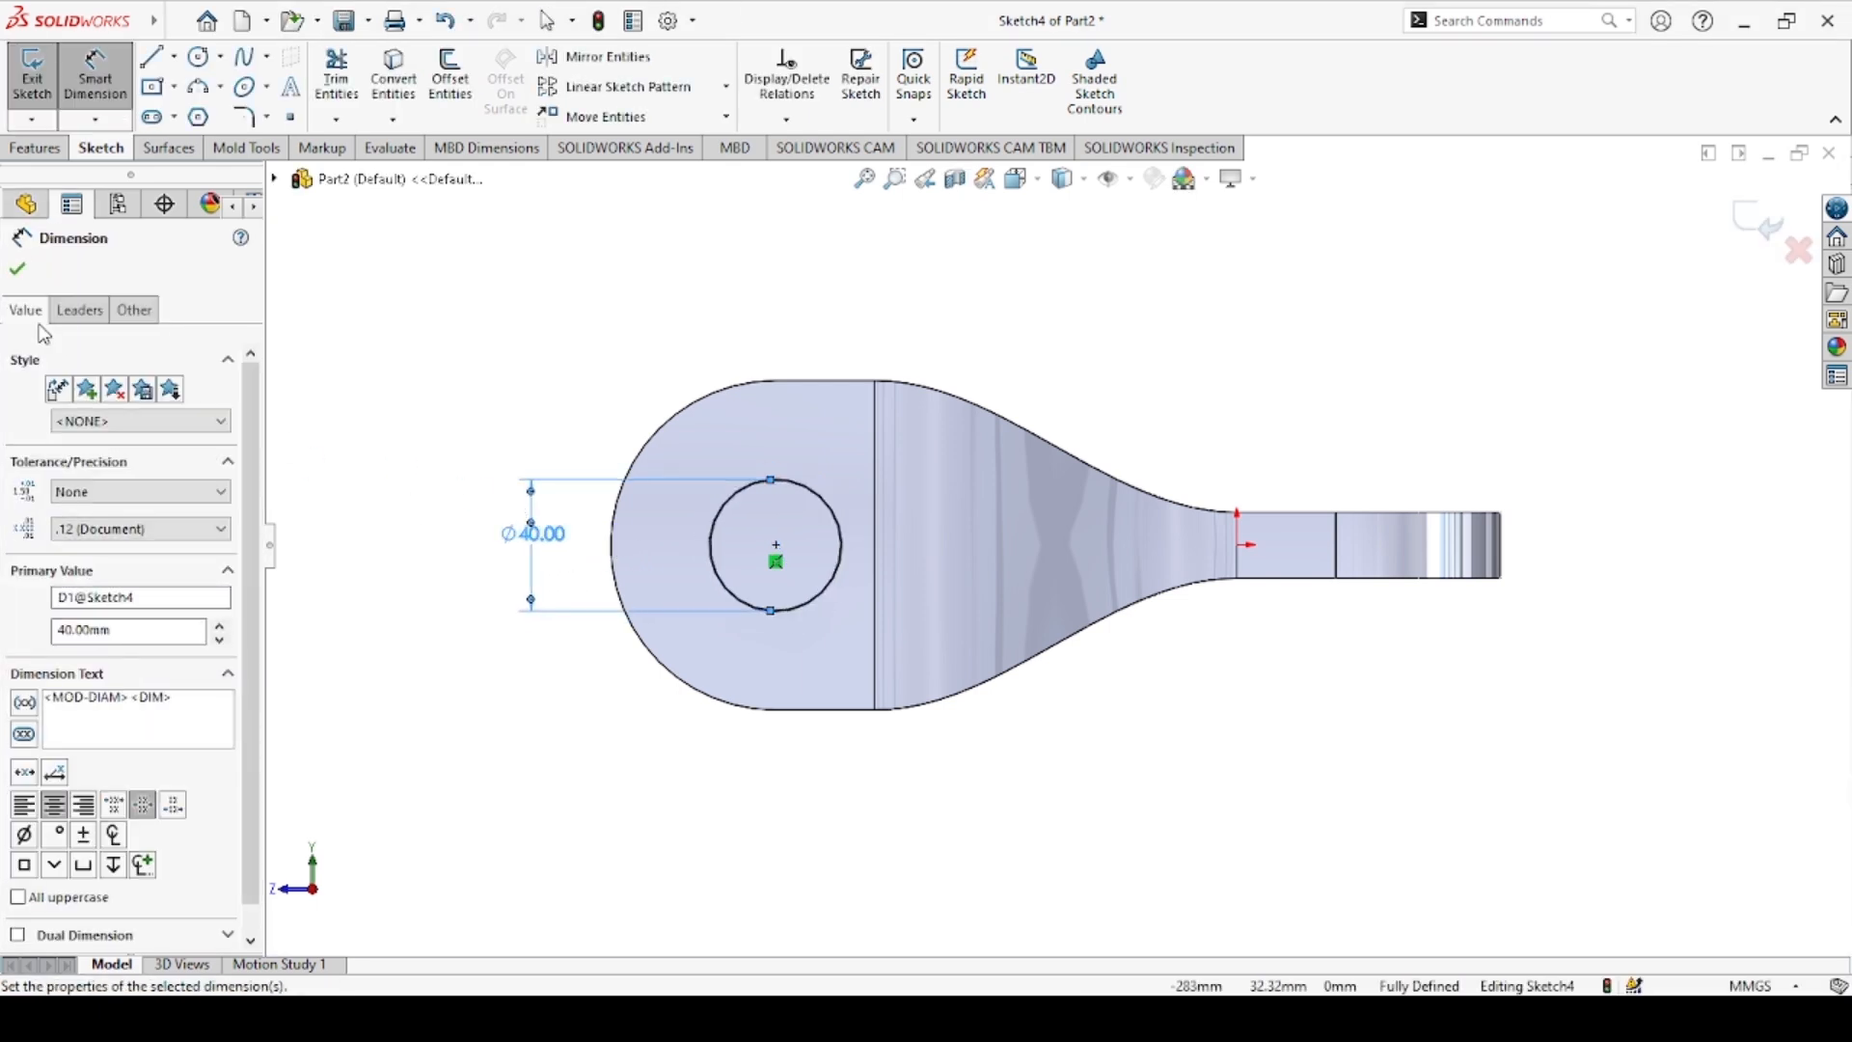
click(18, 271)
Cut the circle through the upright block's rounded end with an 80 mm blind Extruded Cut
click(37, 147)
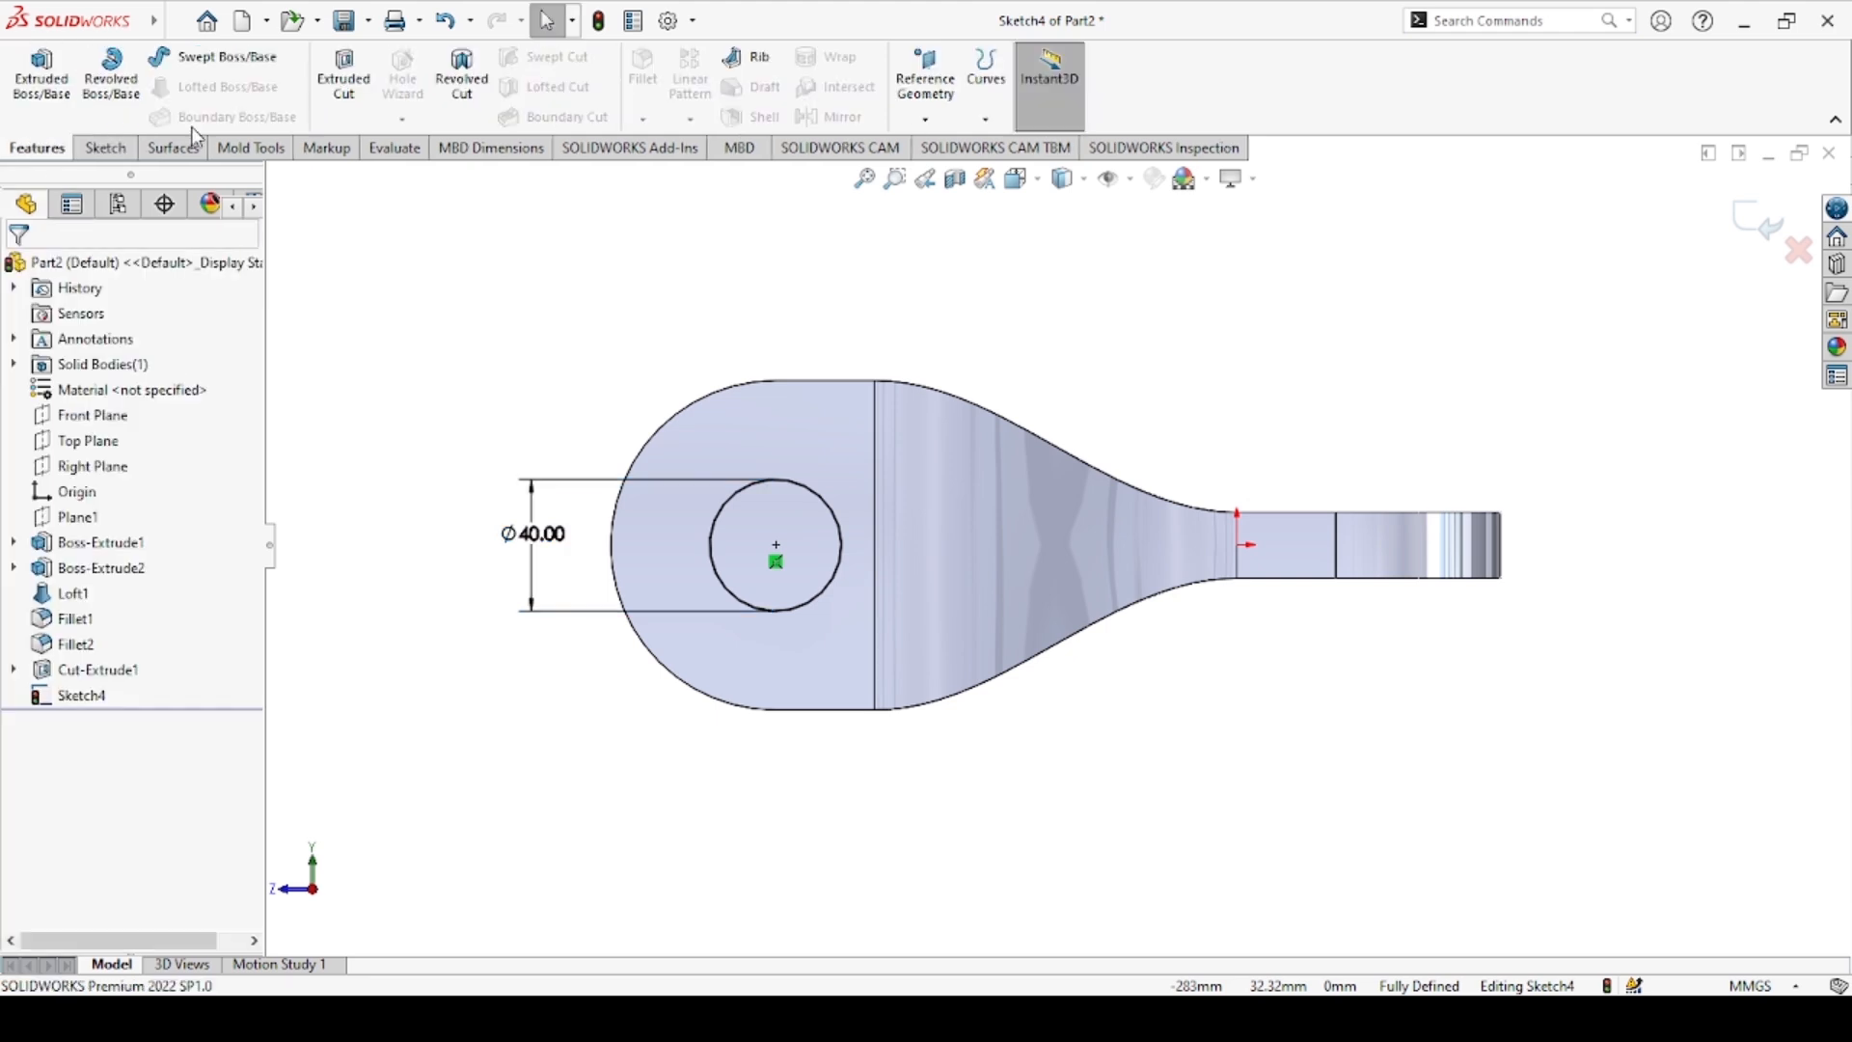
click(344, 73)
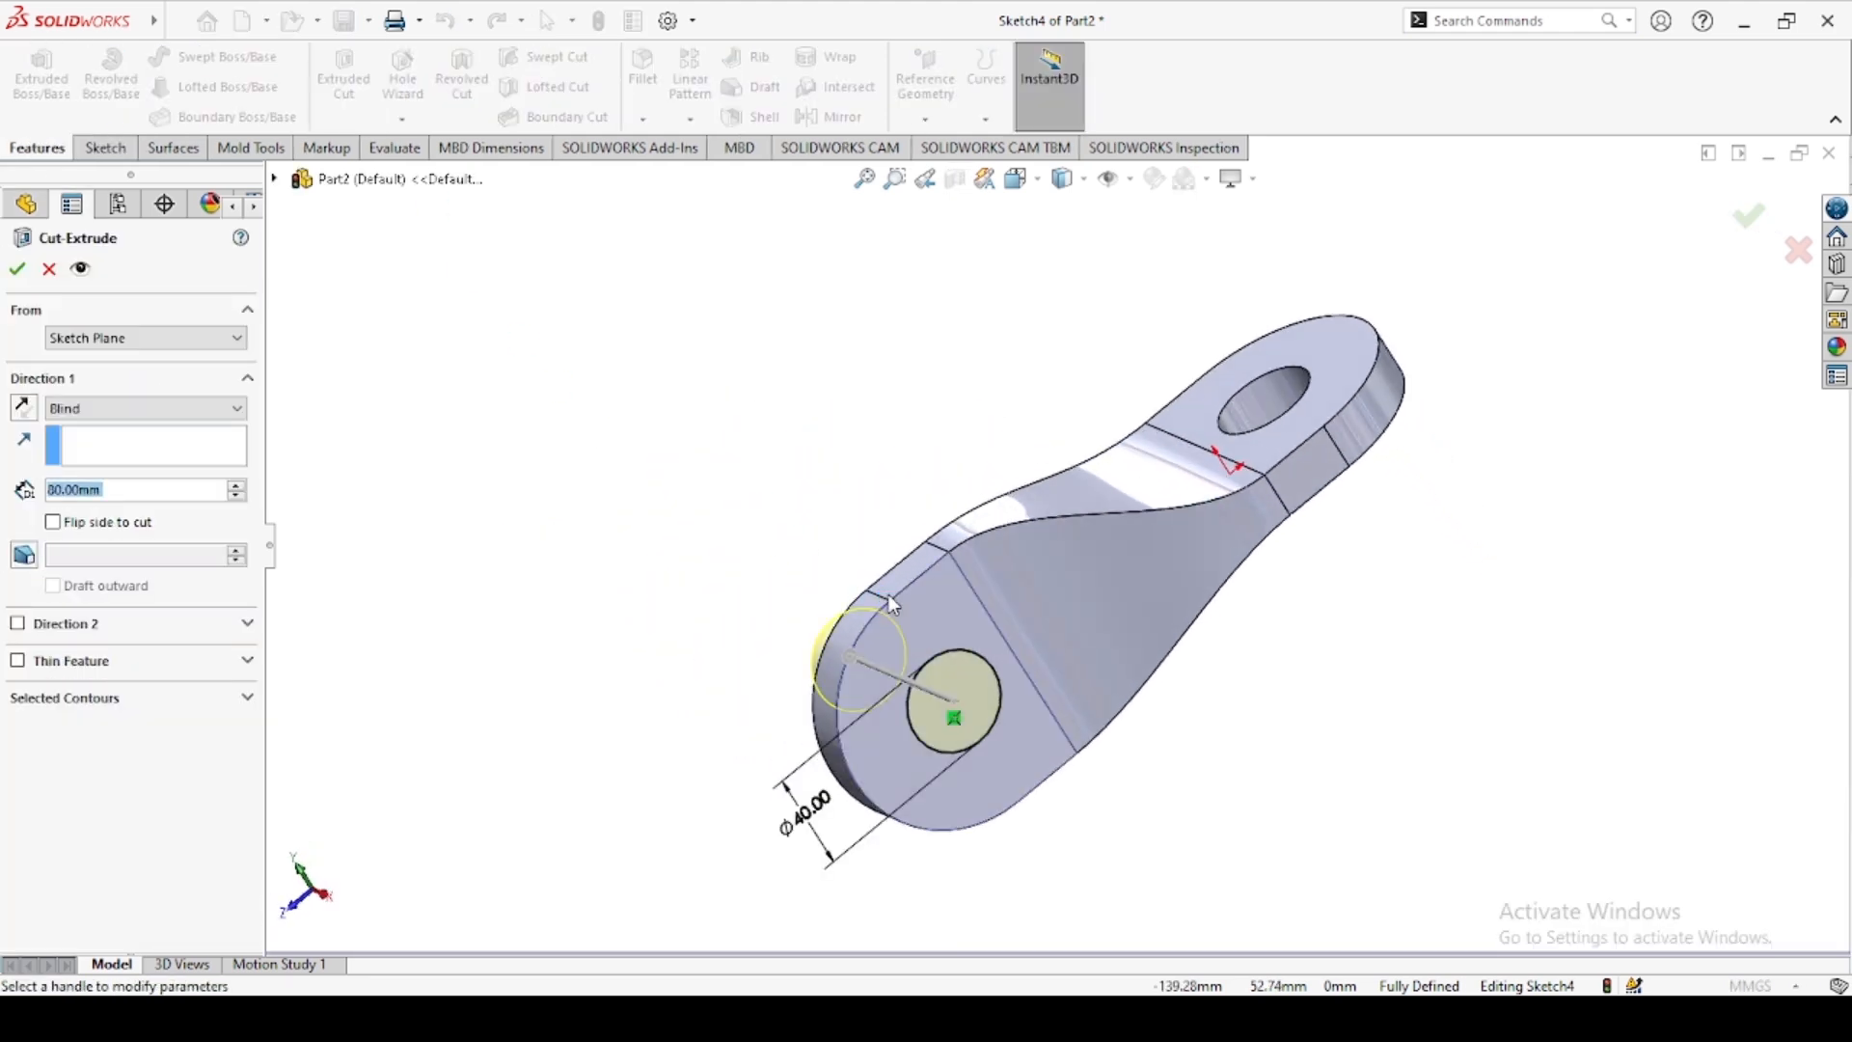
click(17, 268)
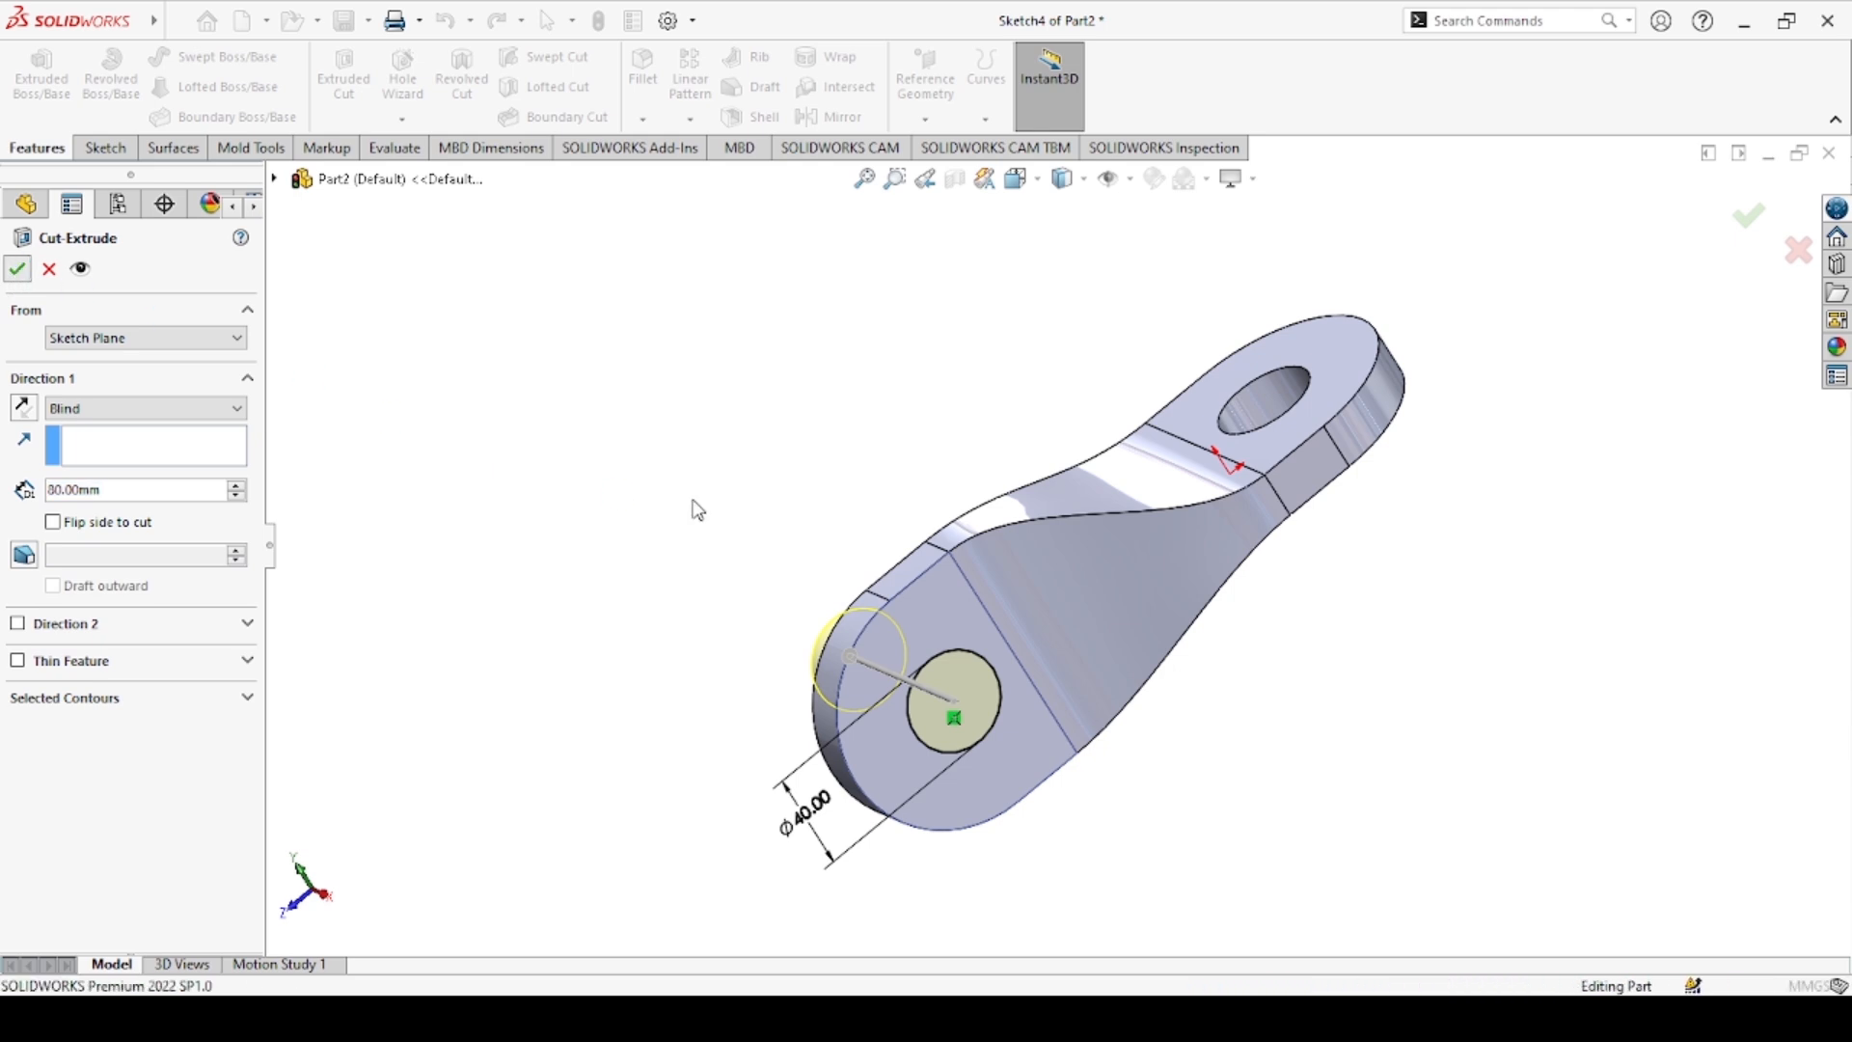
Set up a constant size fillet on the lofted twist face with tangent propagation and a 5 mm radius
scroll(1178, 586, down, 3)
scroll(1181, 582, up, 4)
middle_drag(1180, 583, 1096, 302)
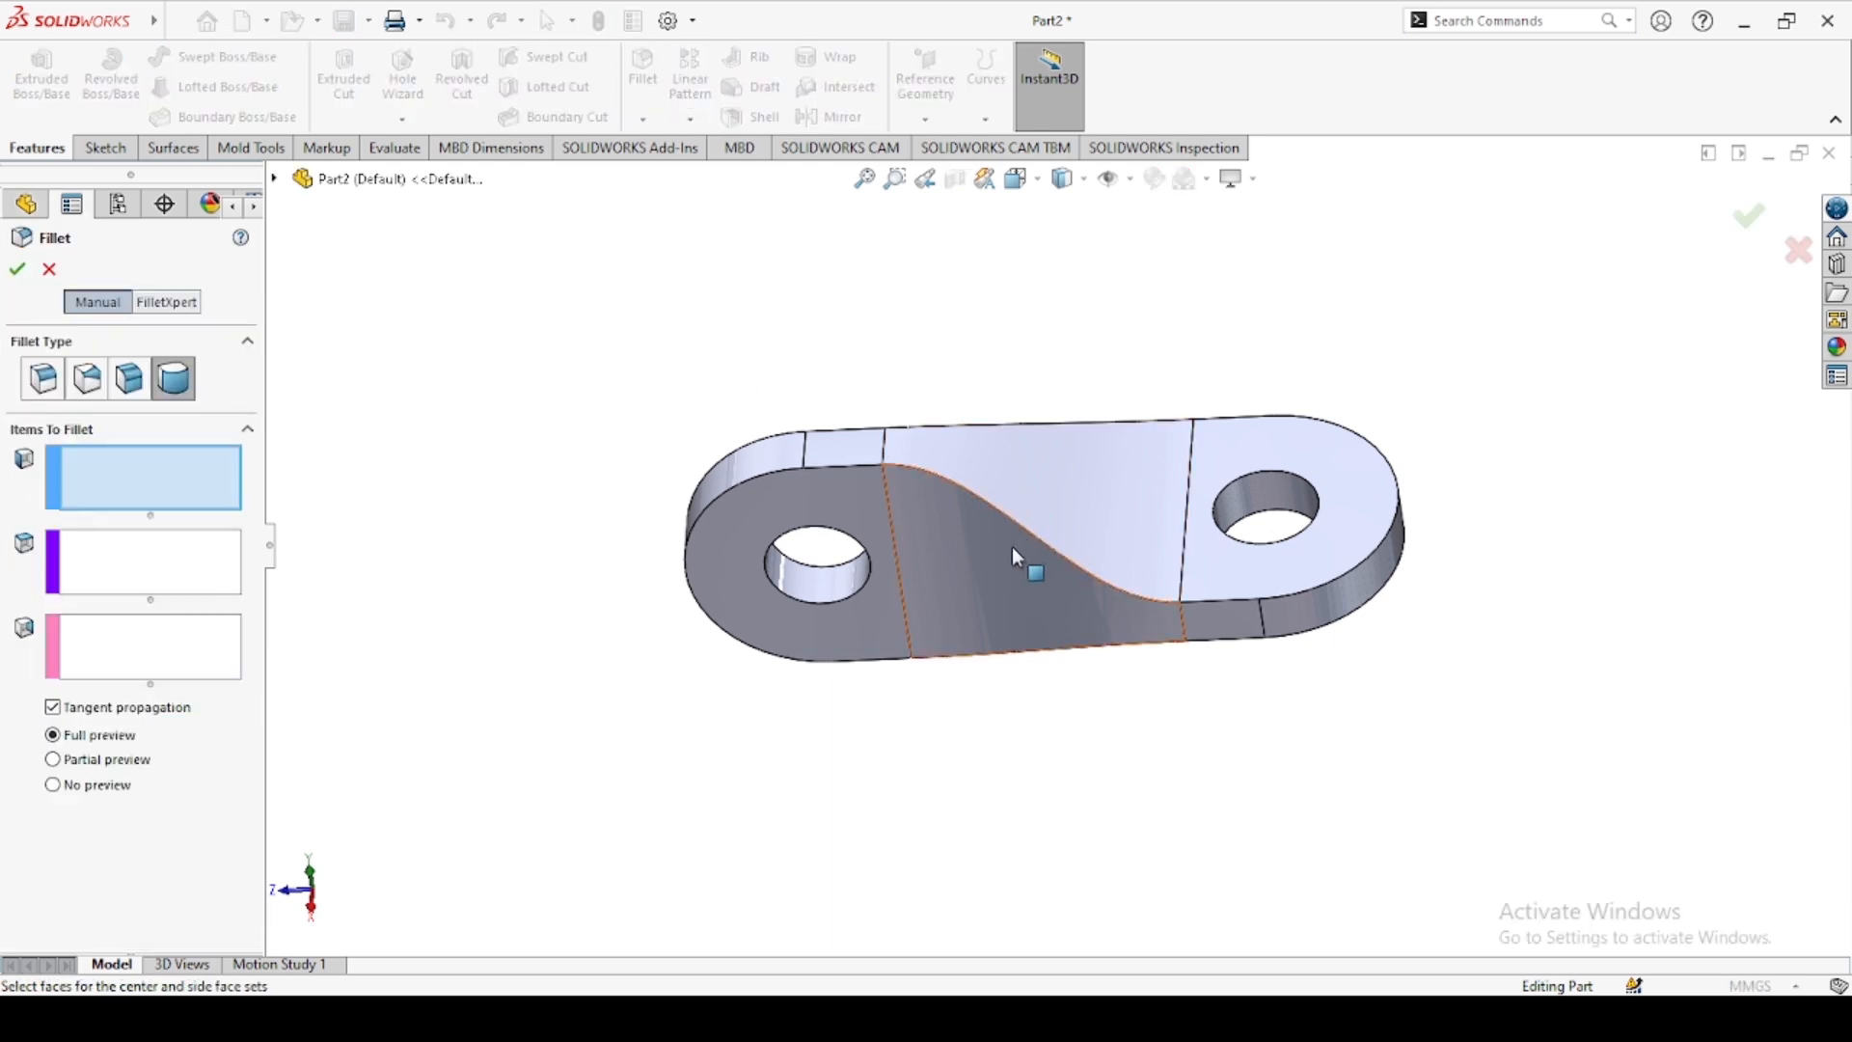
click(982, 553)
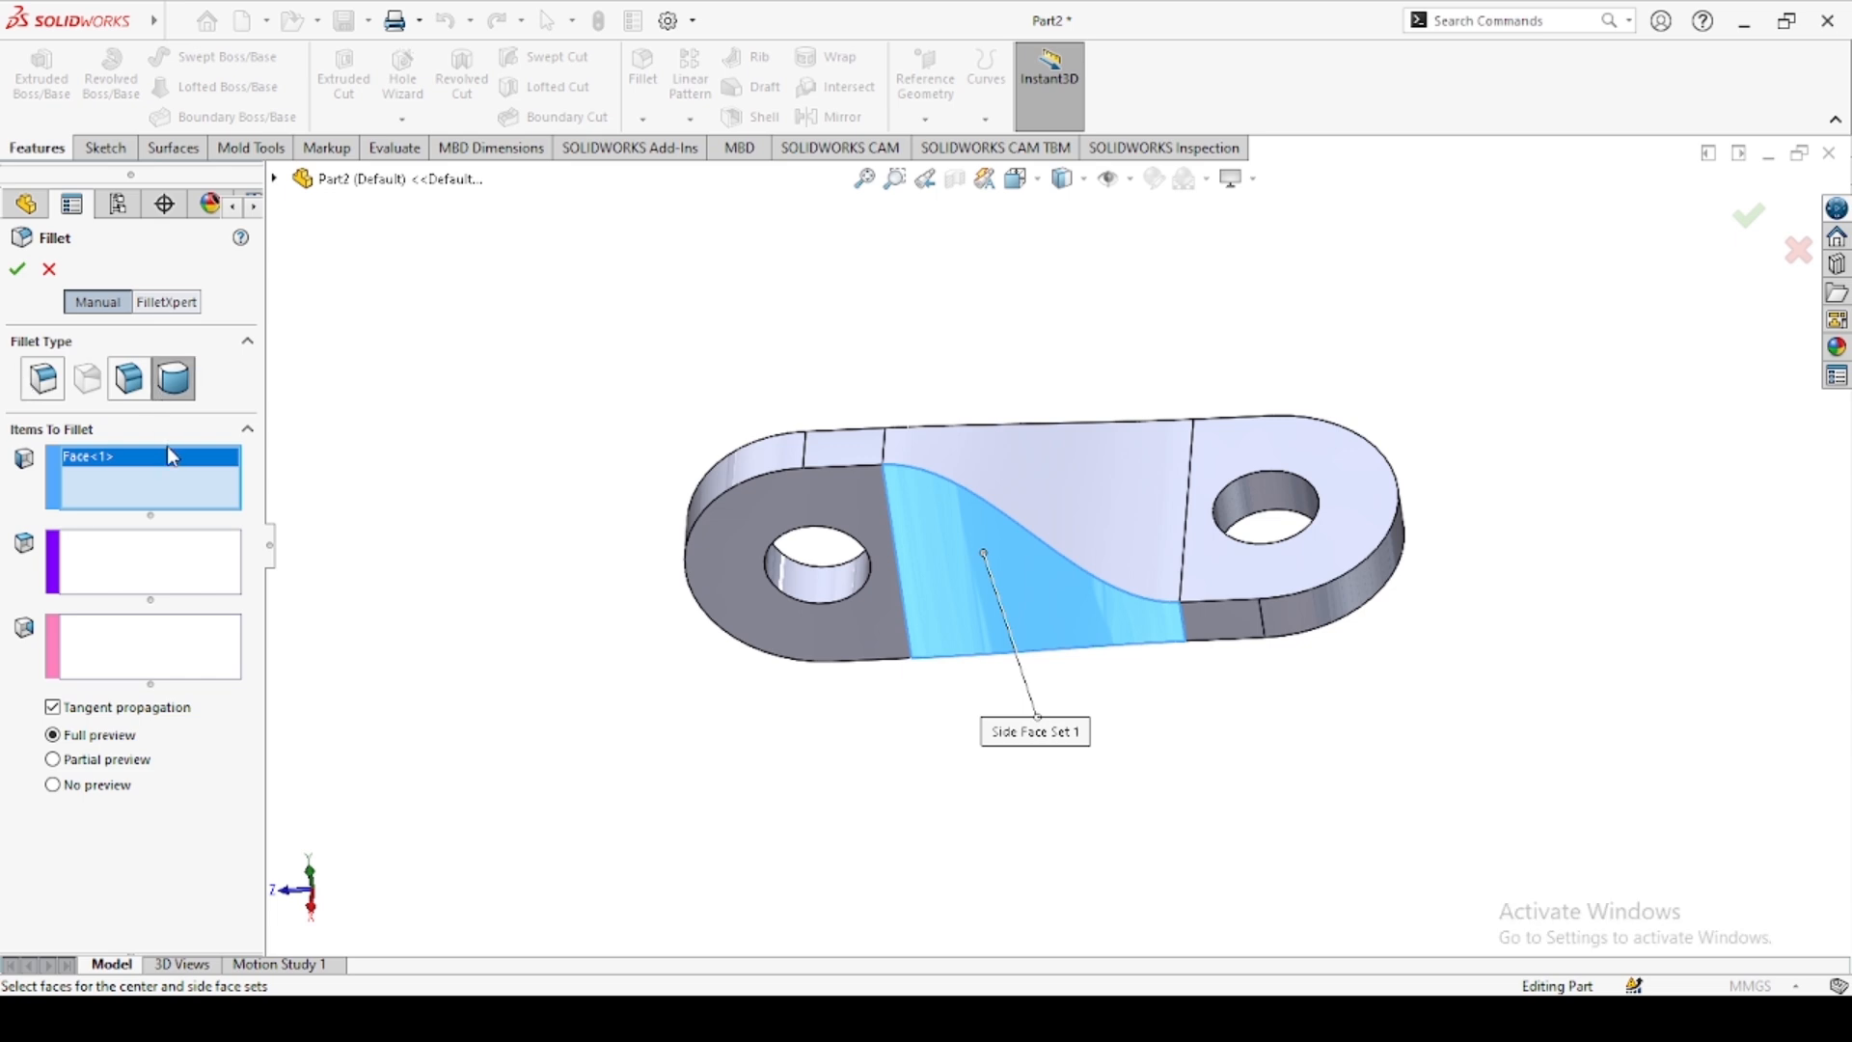
click(47, 381)
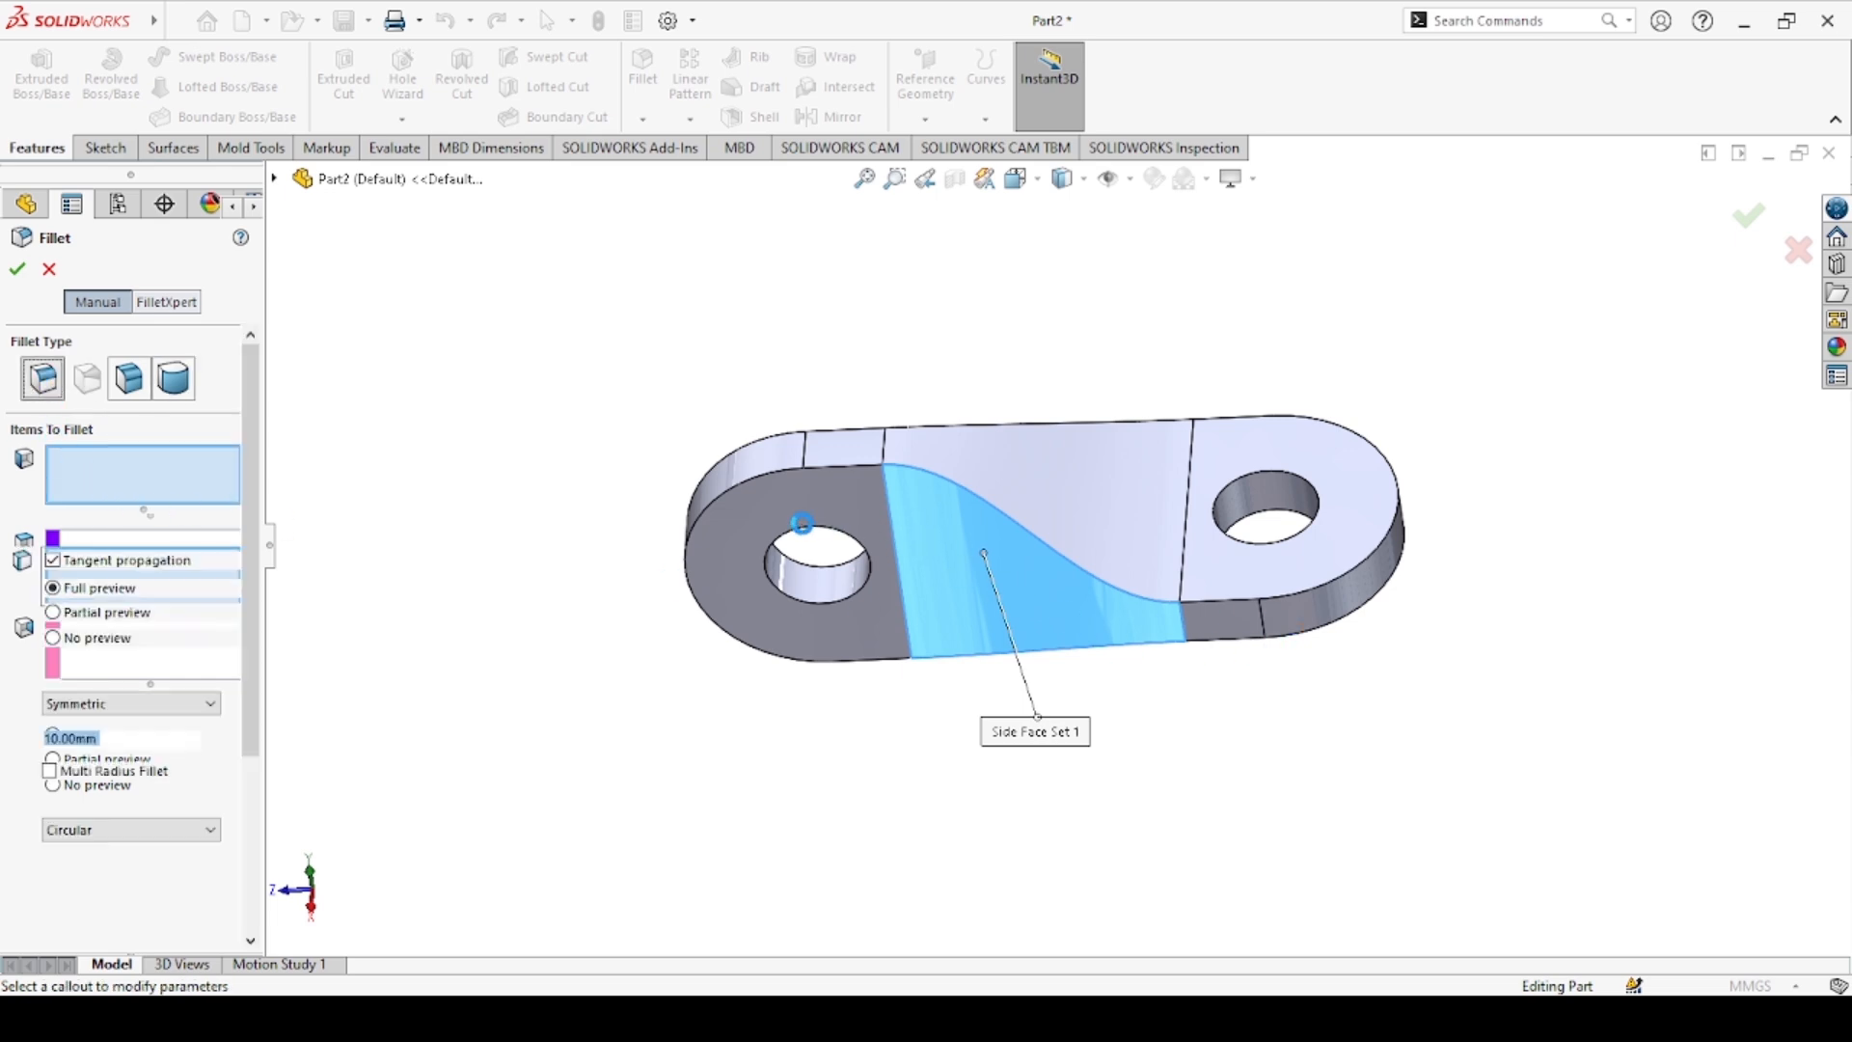
click(802, 524)
middle_drag(1086, 645, 1040, 511)
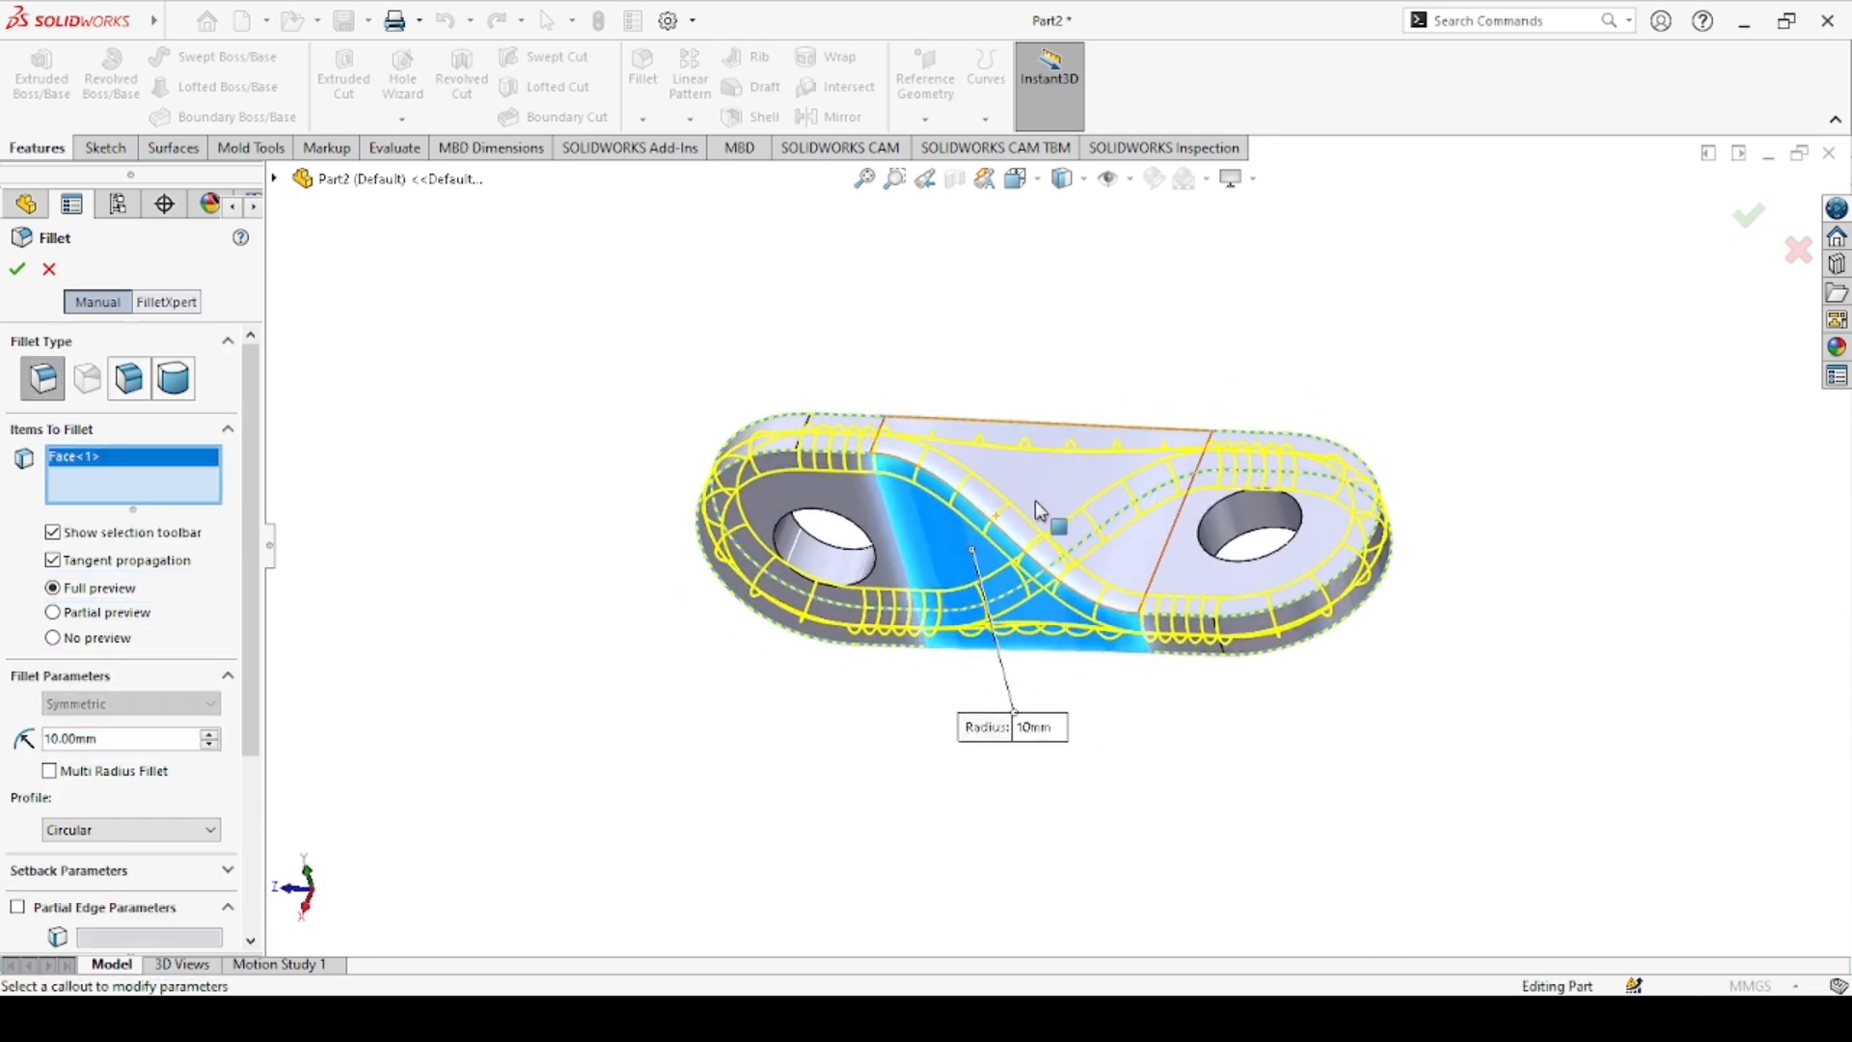
drag(127, 739, 5, 747)
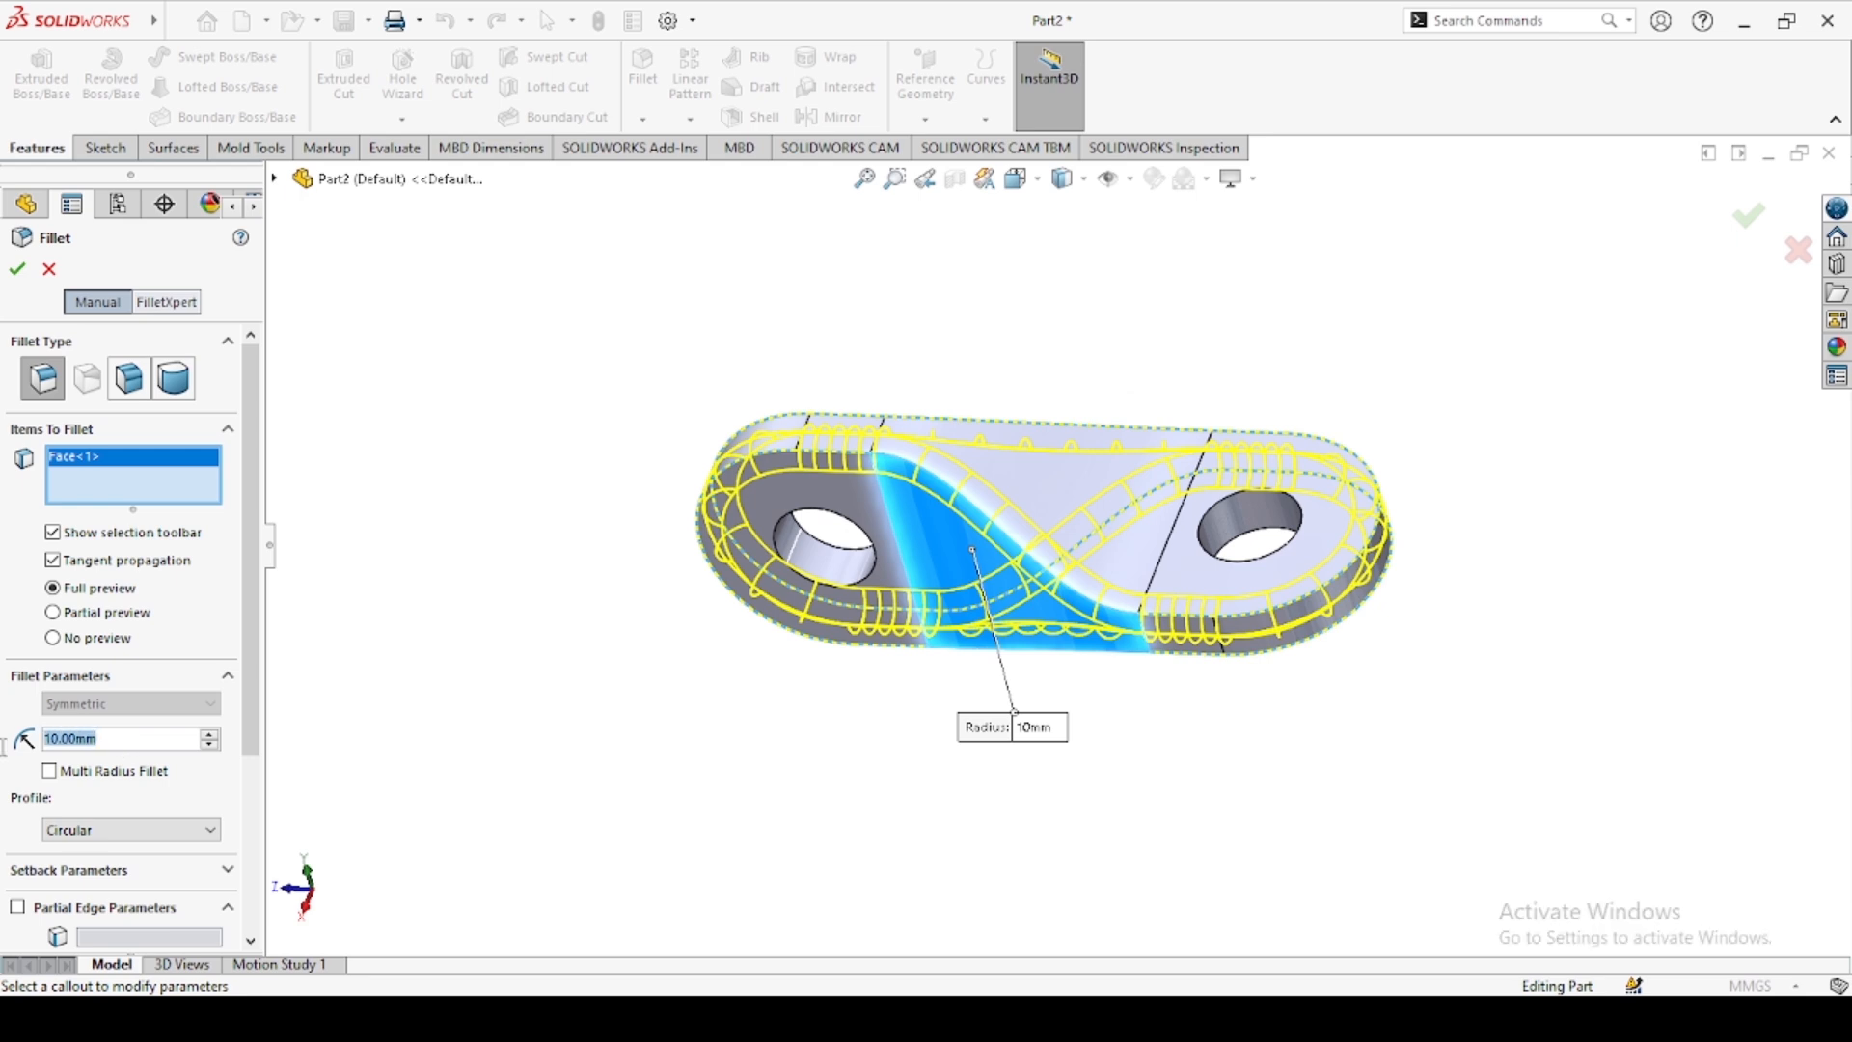
text(5)
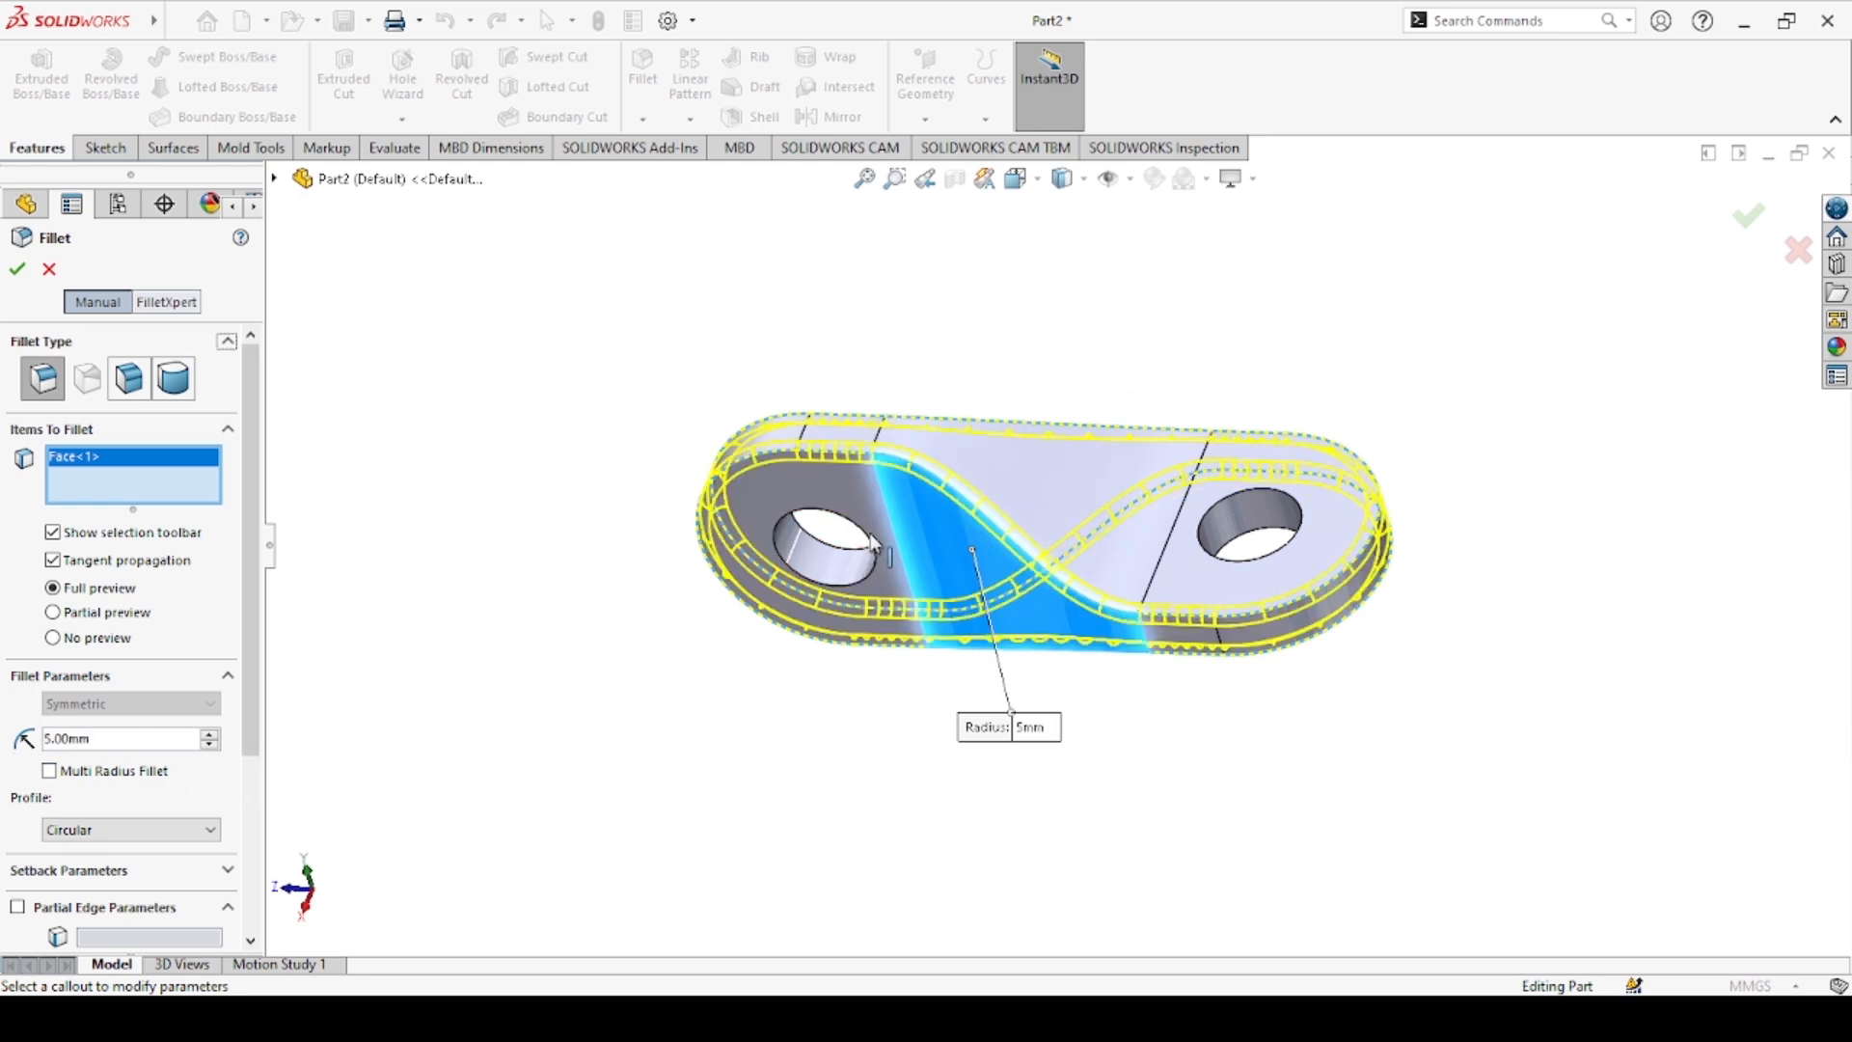
Add a rim edge of the upright block's hole and the inner faces of both holes to the fillet, and create it
click(825, 536)
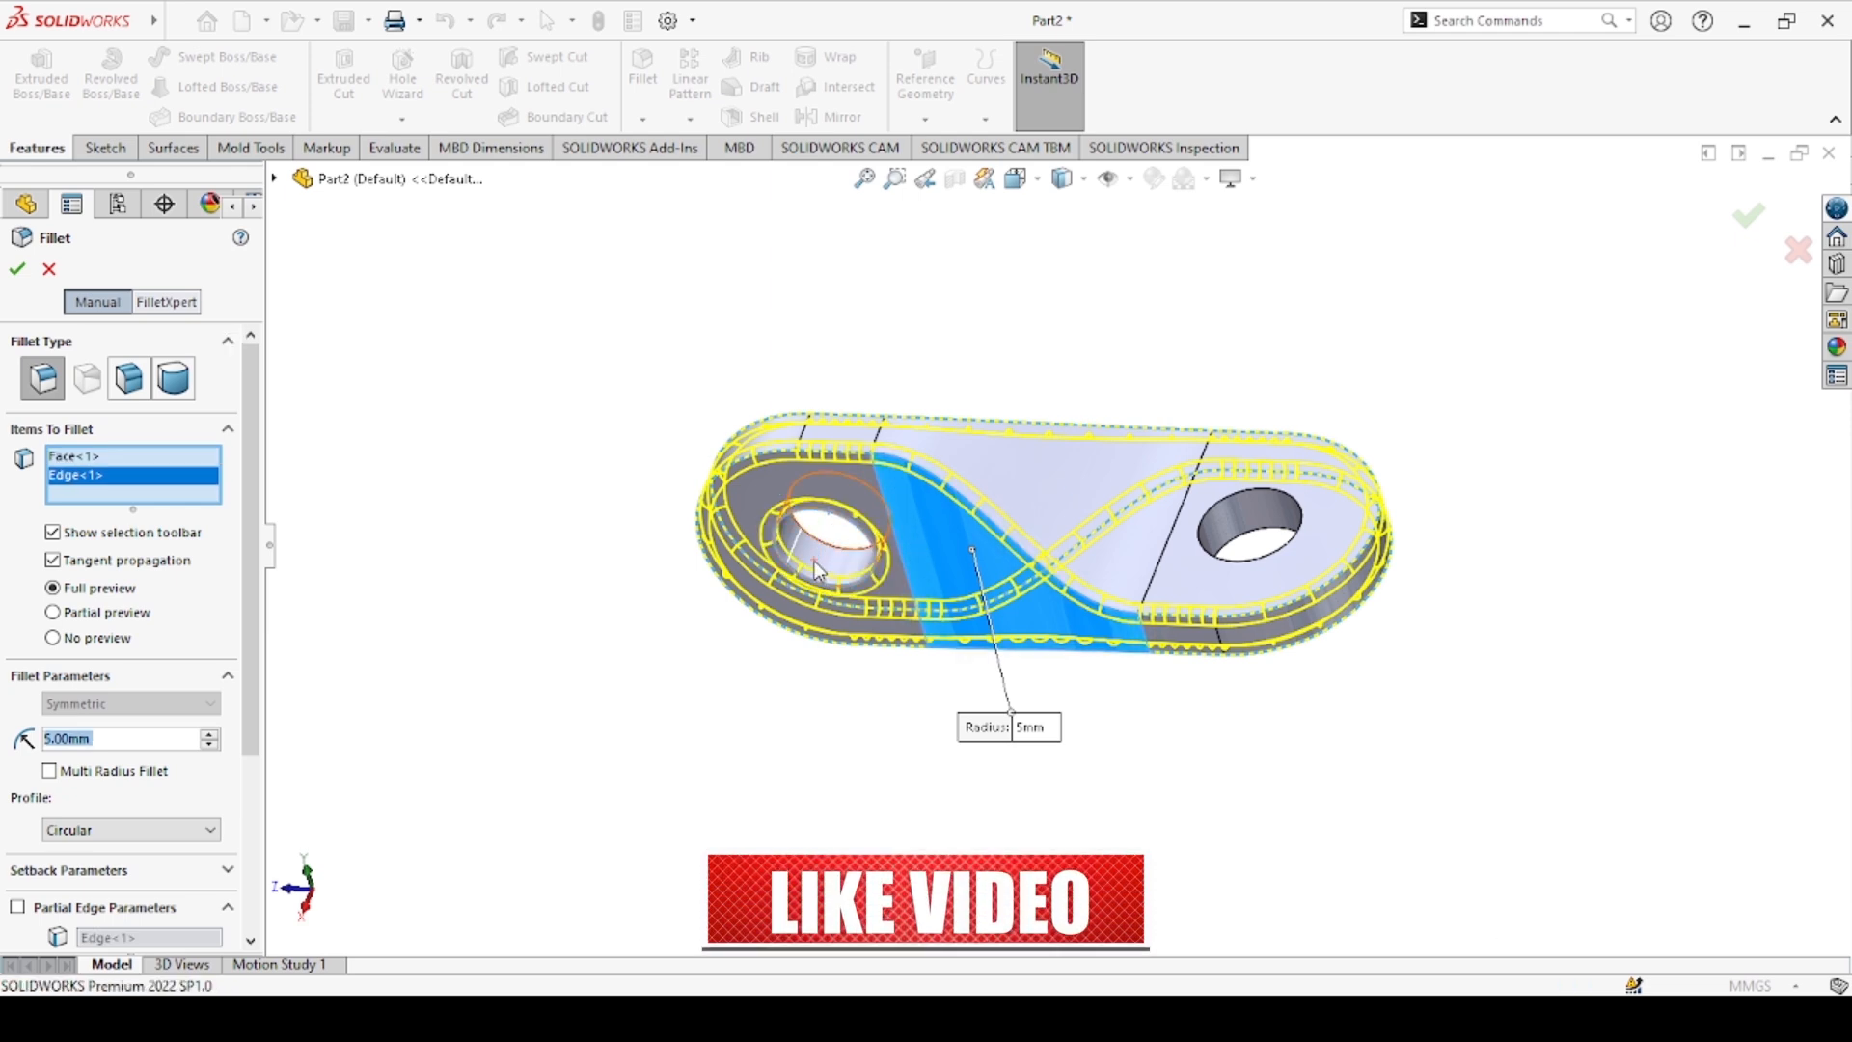
click(820, 559)
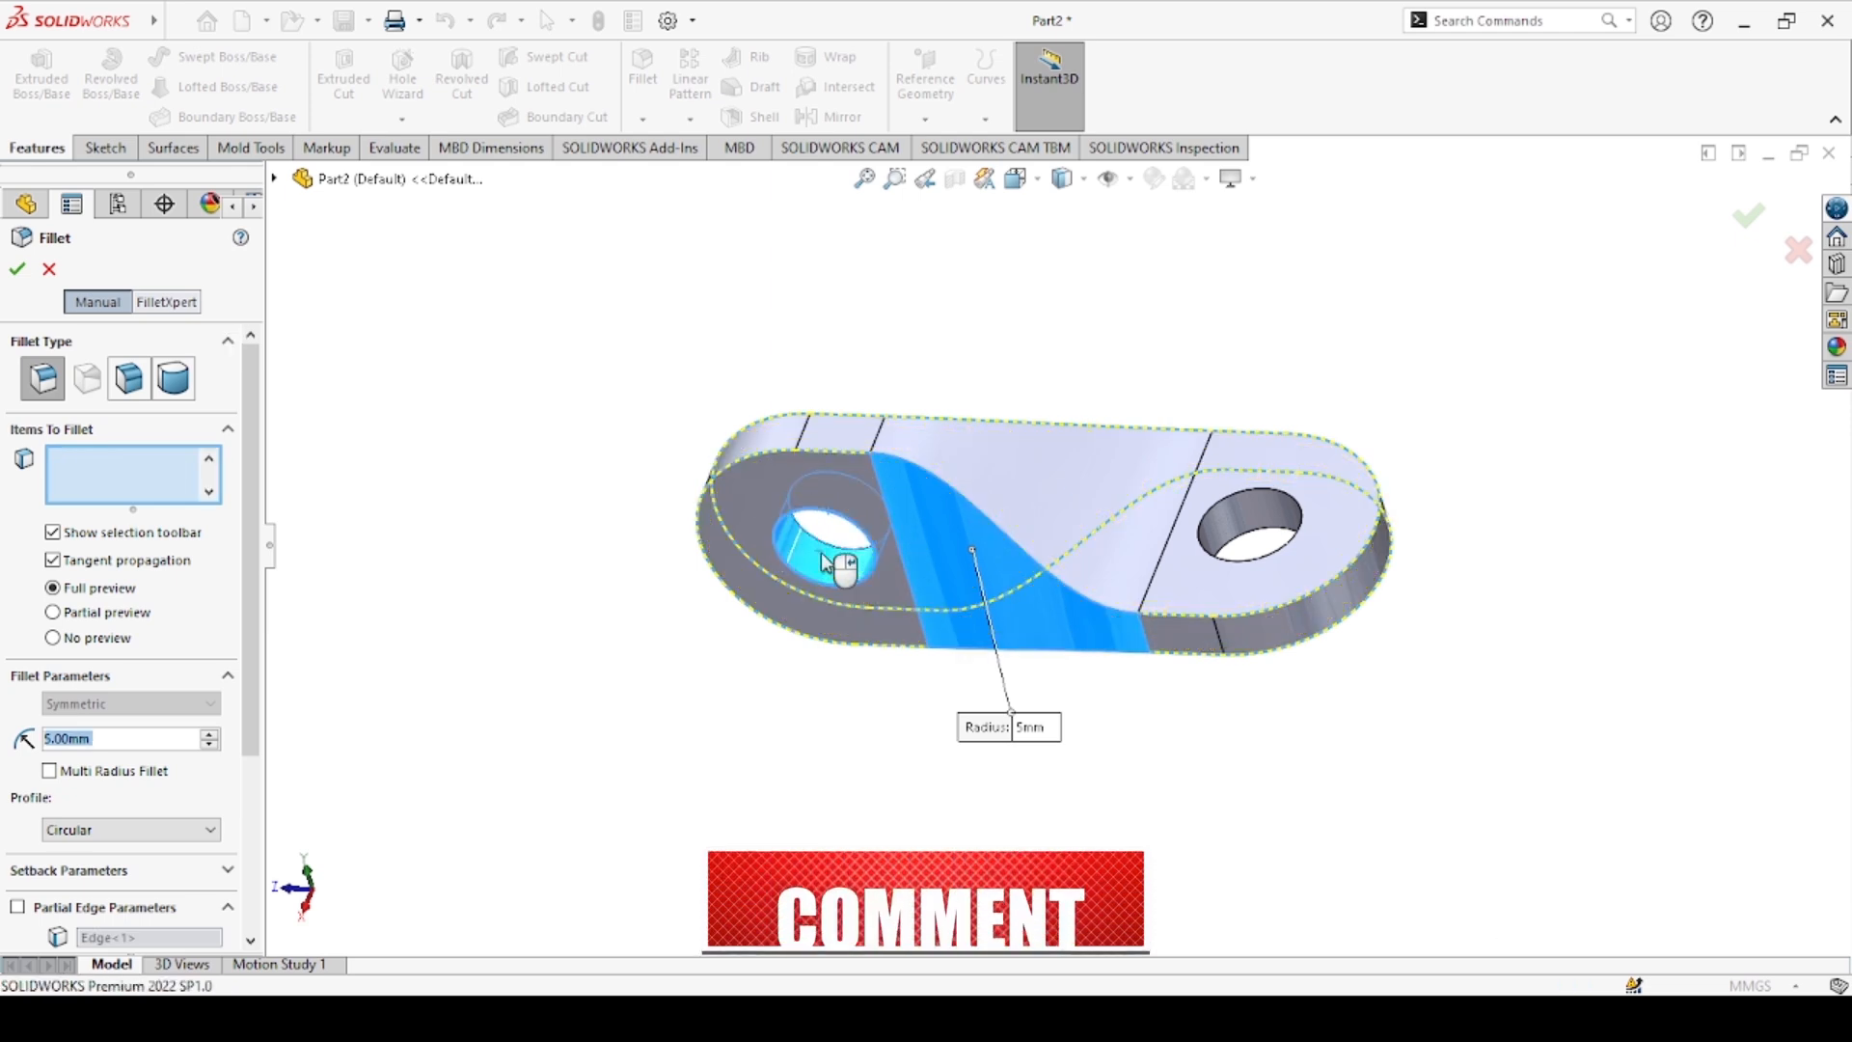
click(1247, 509)
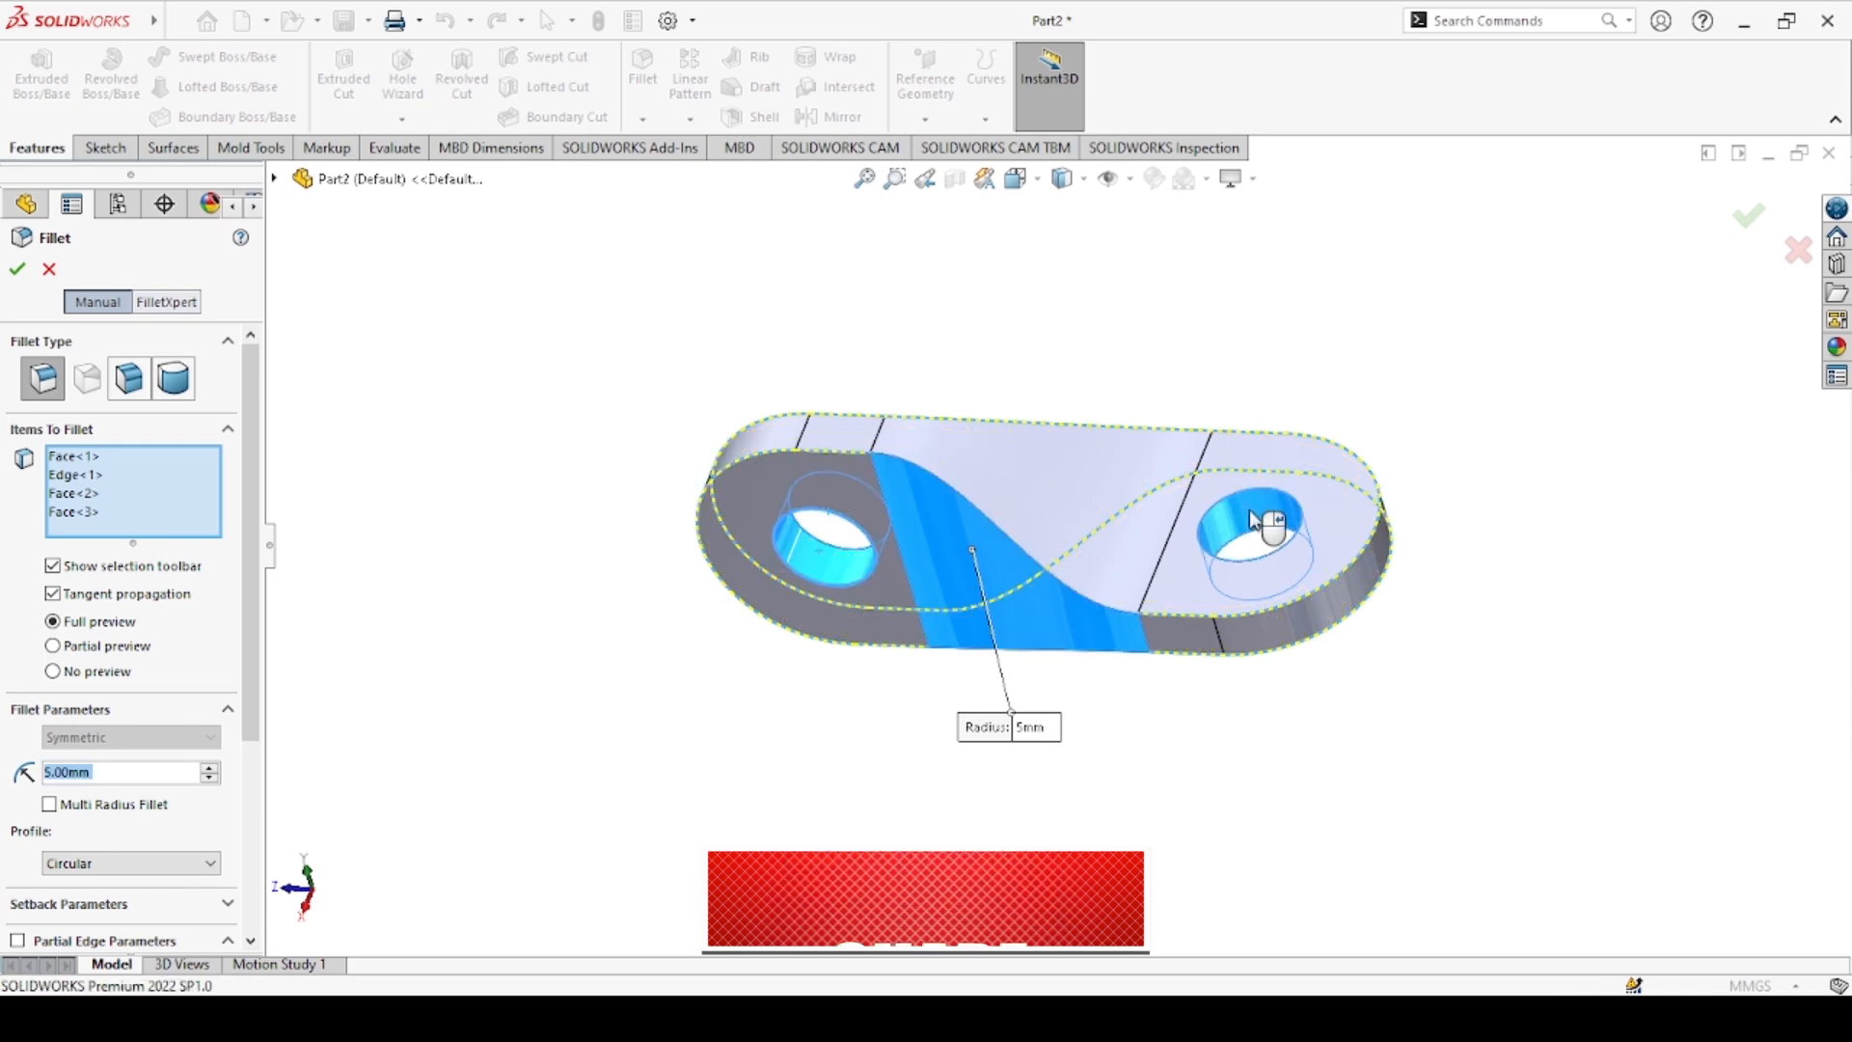
click(16, 268)
Apply the chromium plate appearance from the metal chrome library to the whole part
middle_drag(1372, 430, 1814, 342)
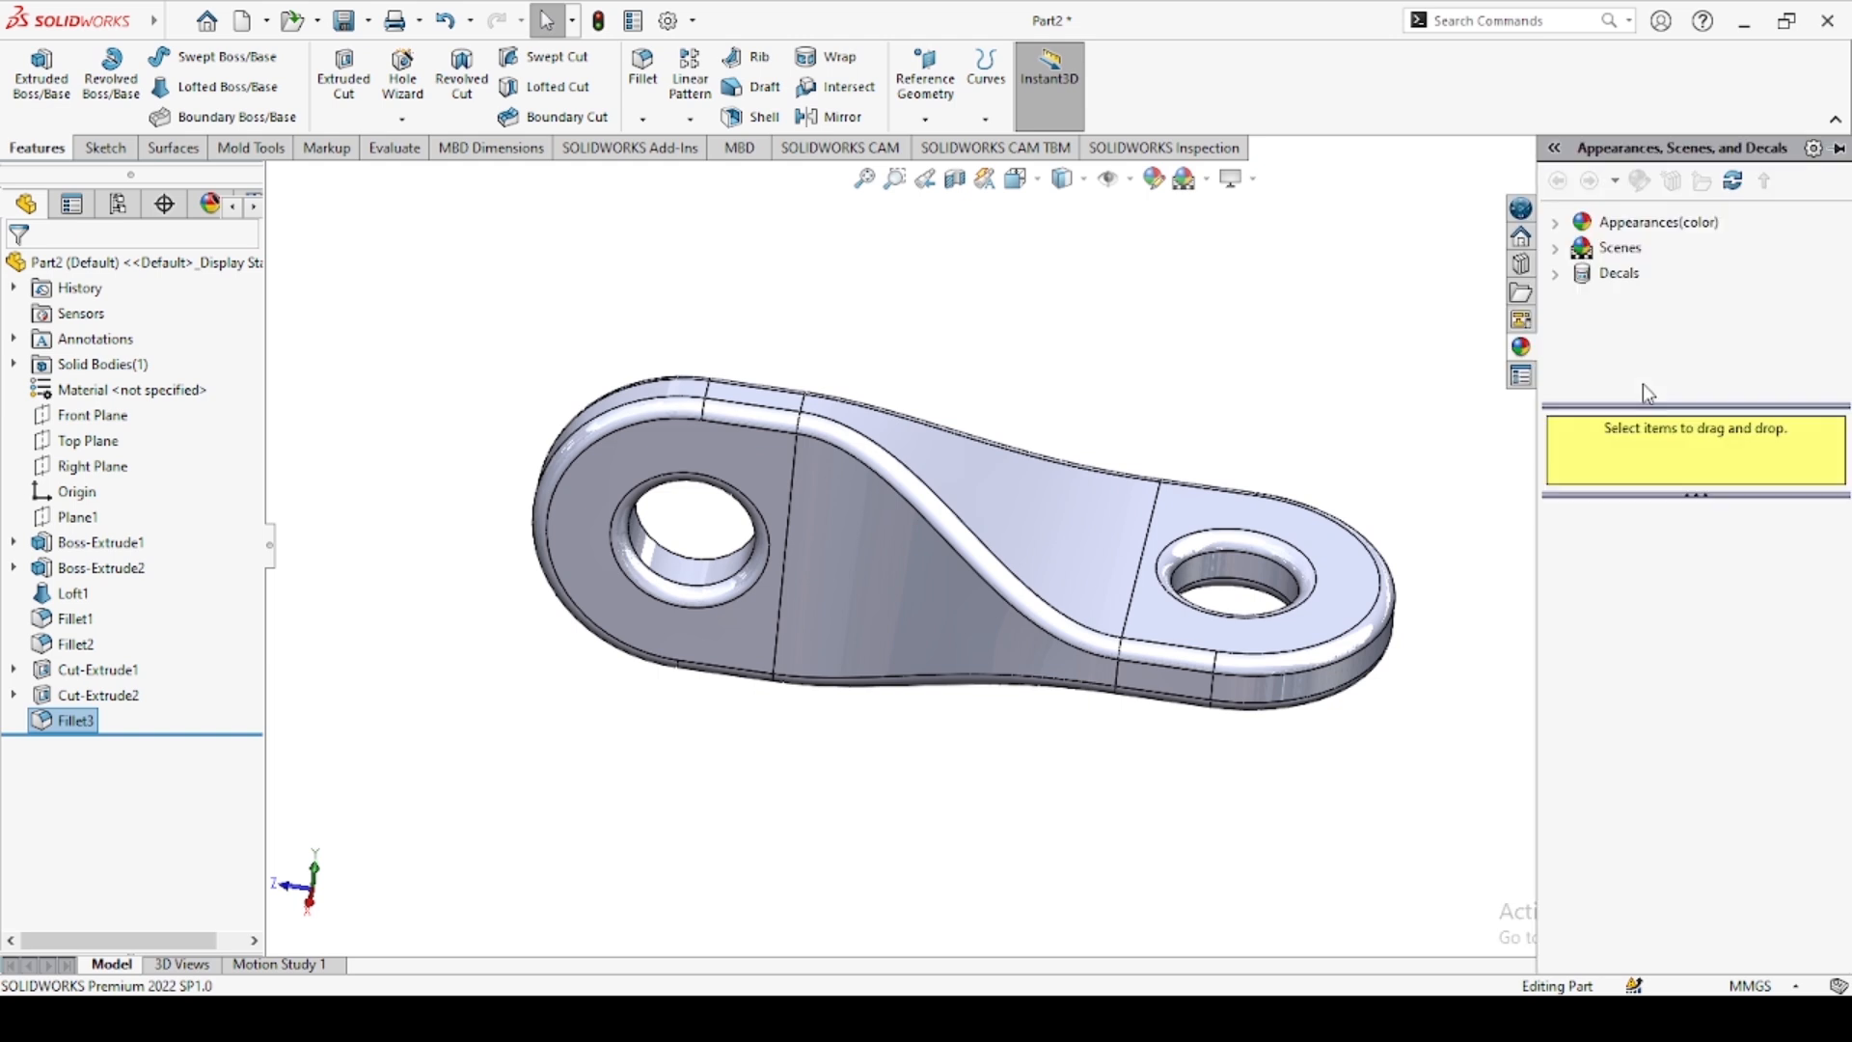
click(1558, 224)
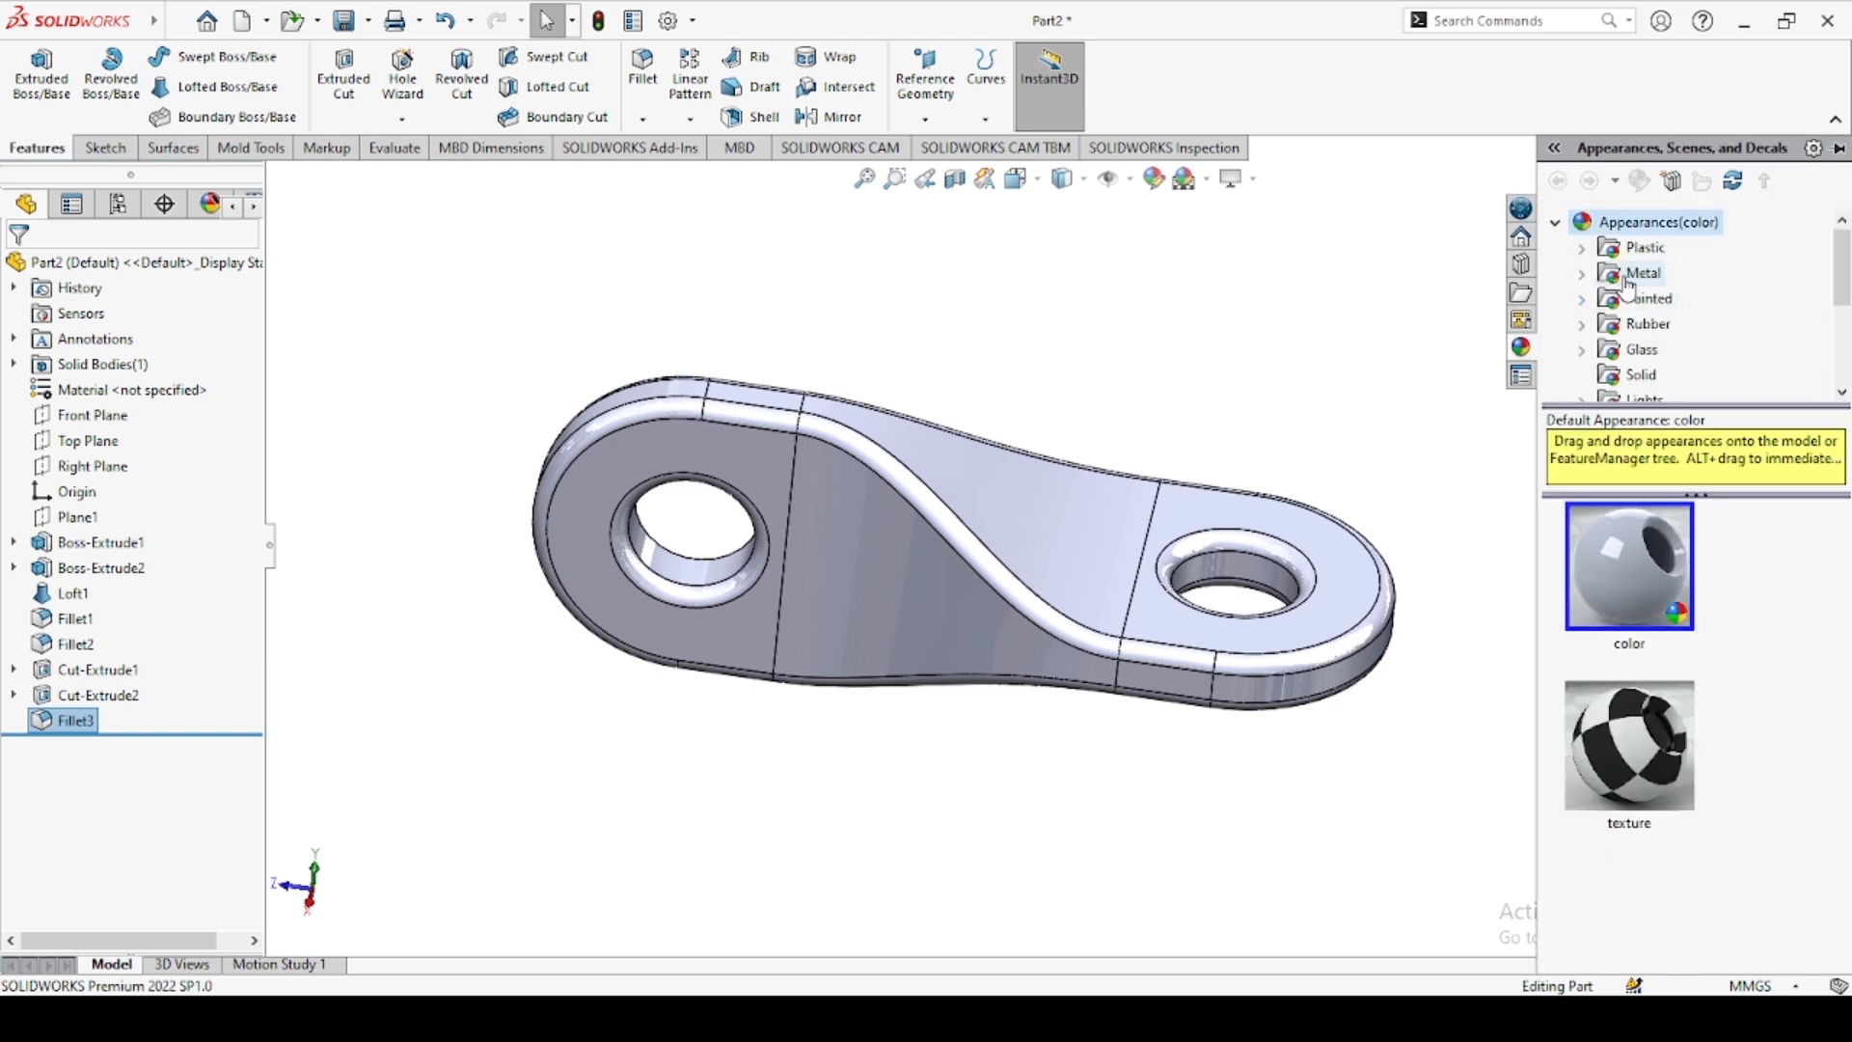
click(1644, 275)
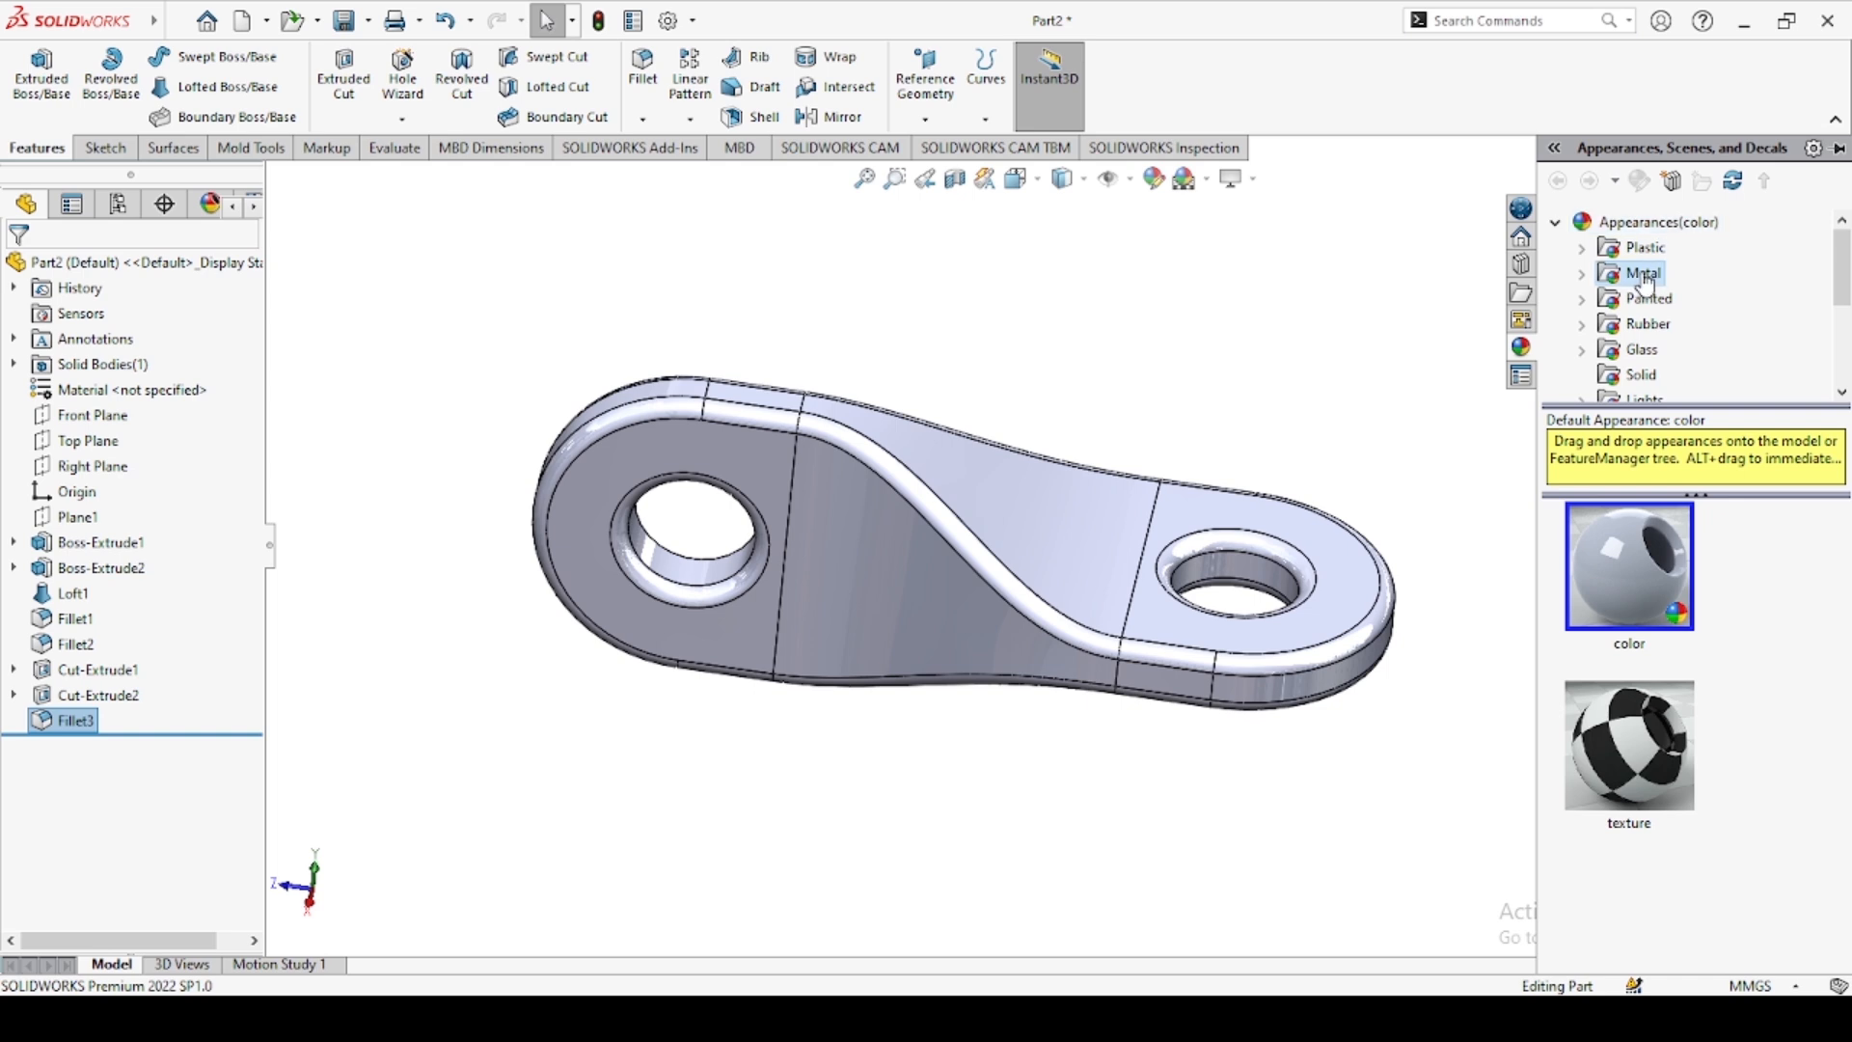
click(1583, 275)
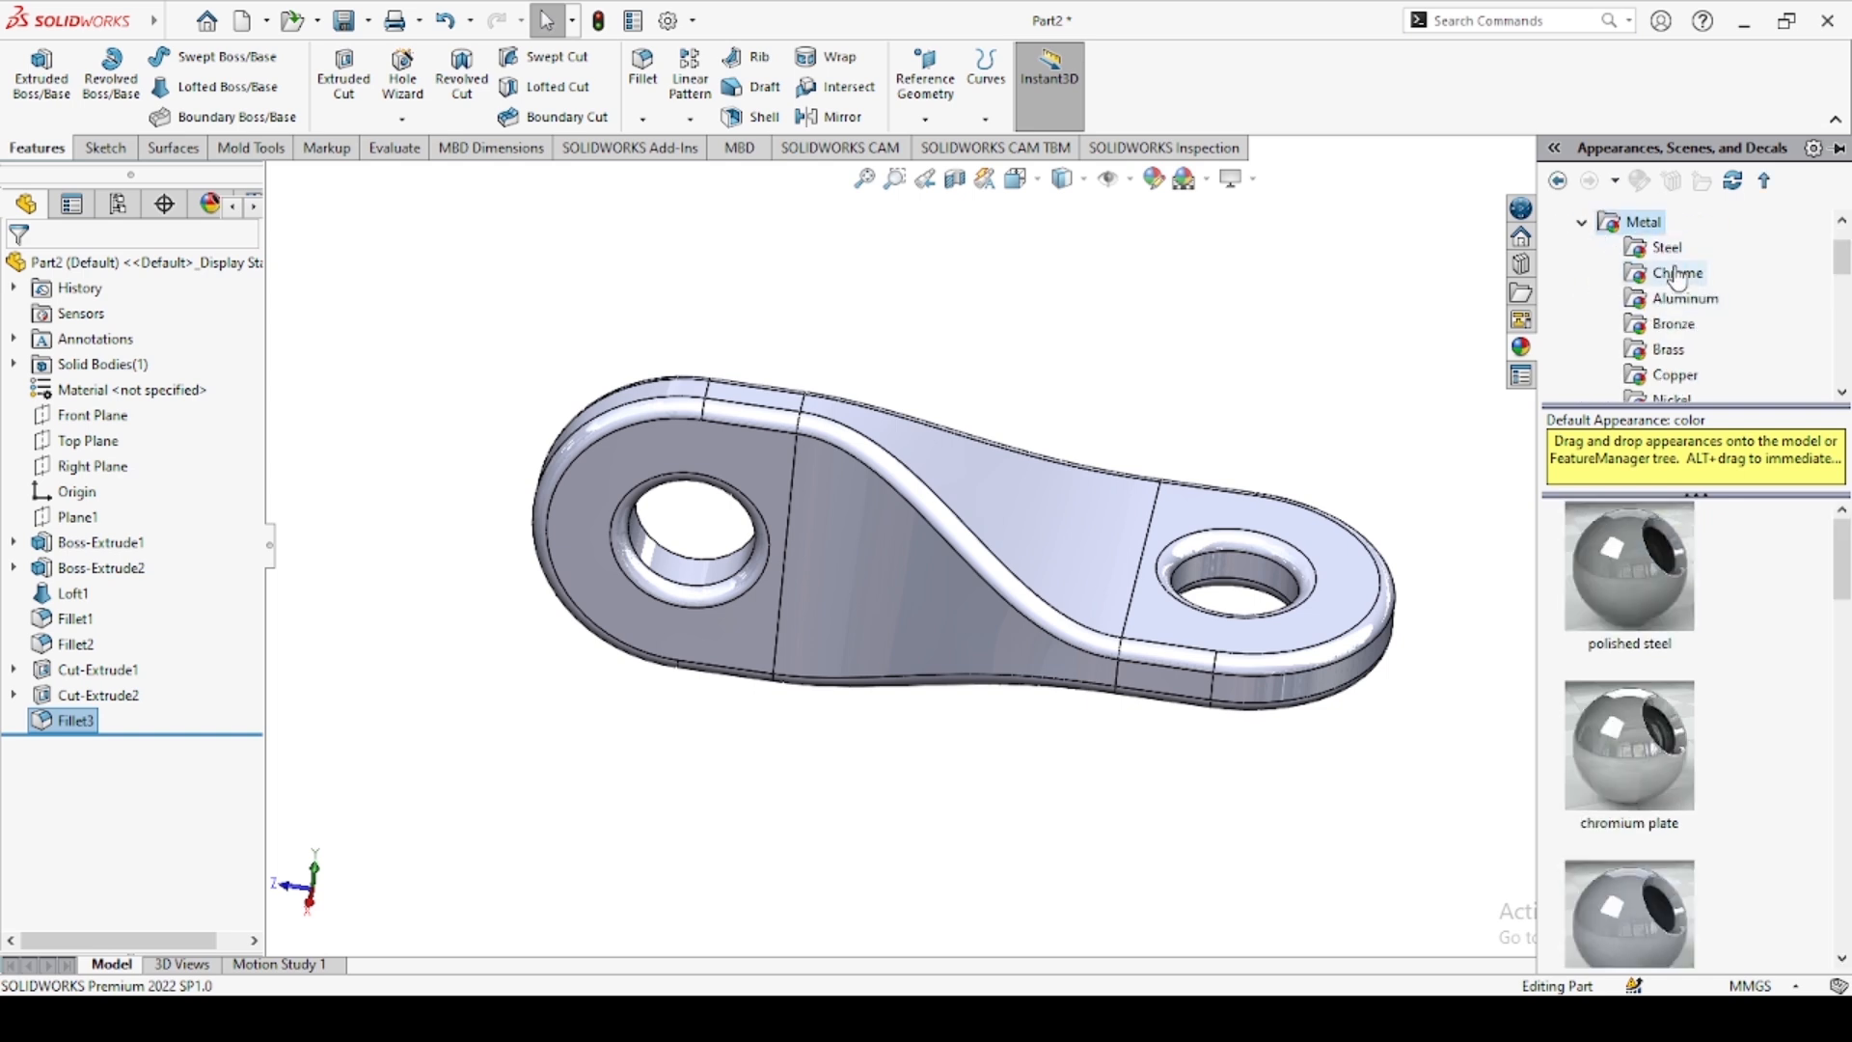
click(1676, 276)
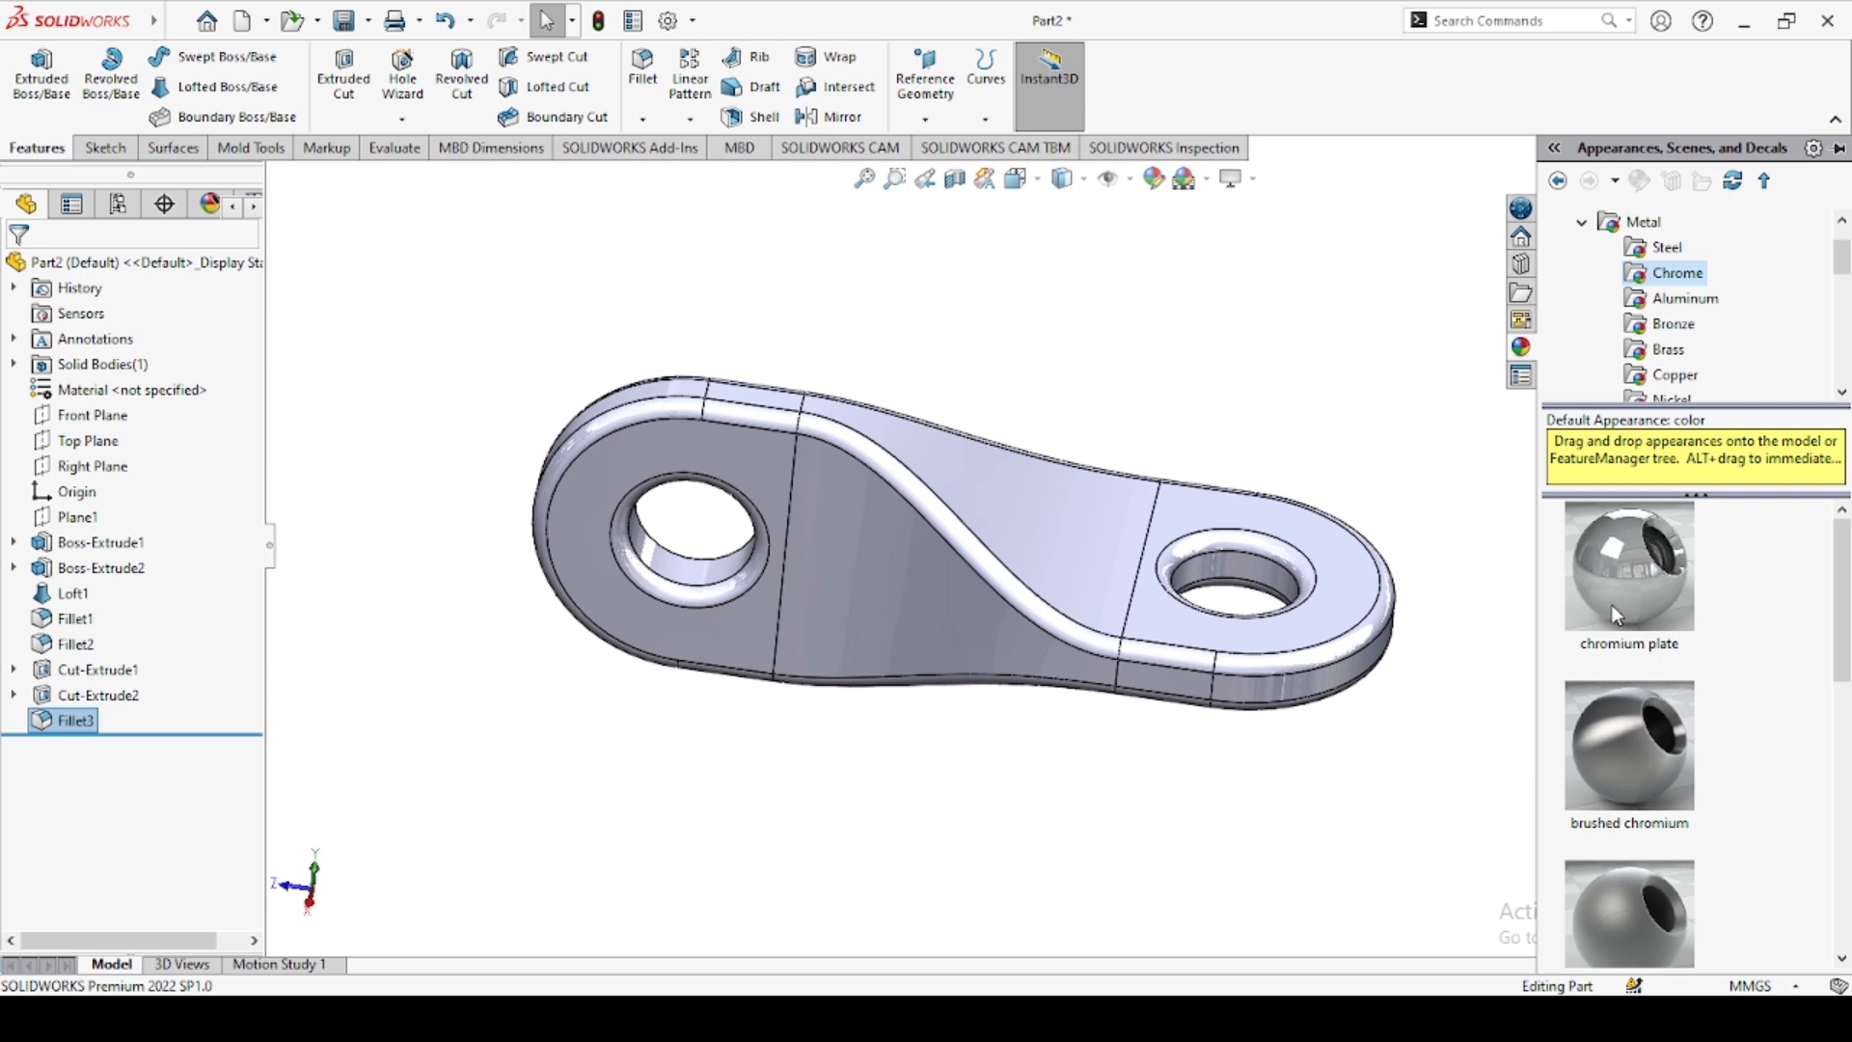
click(1635, 745)
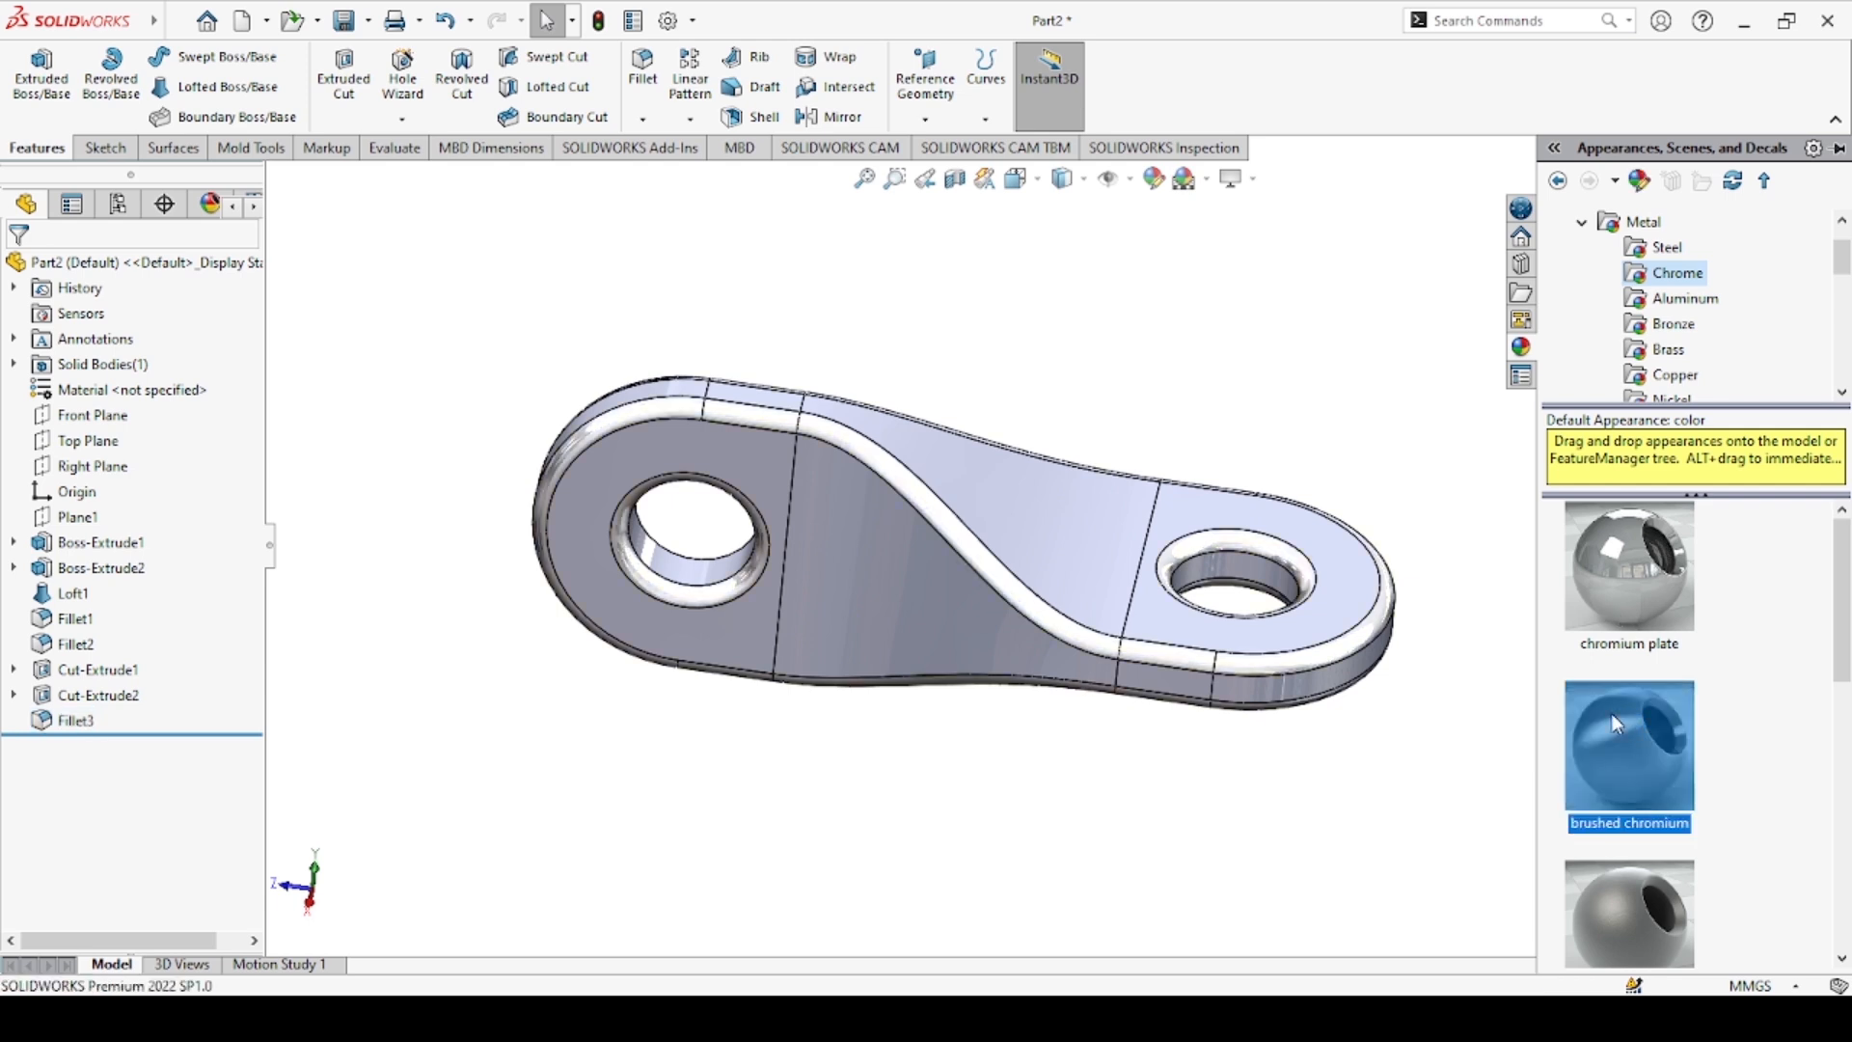
double_click(1630, 569)
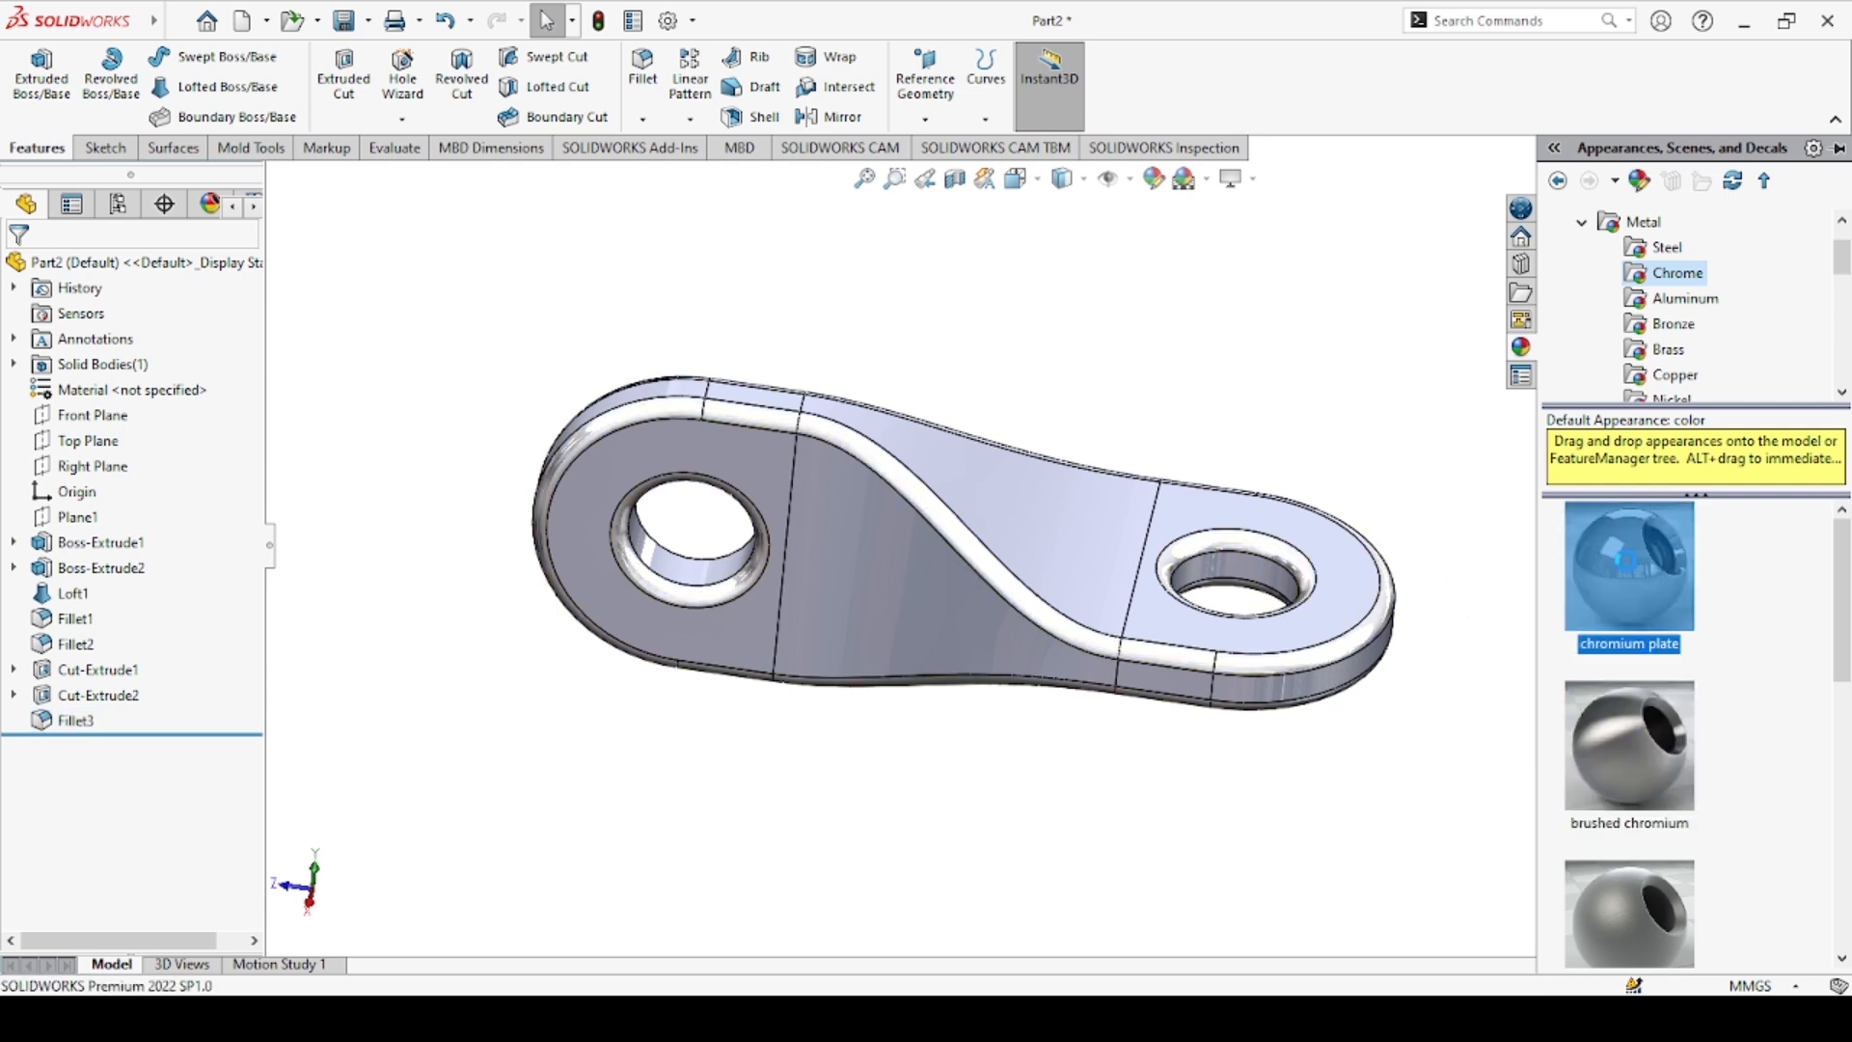
click(1303, 407)
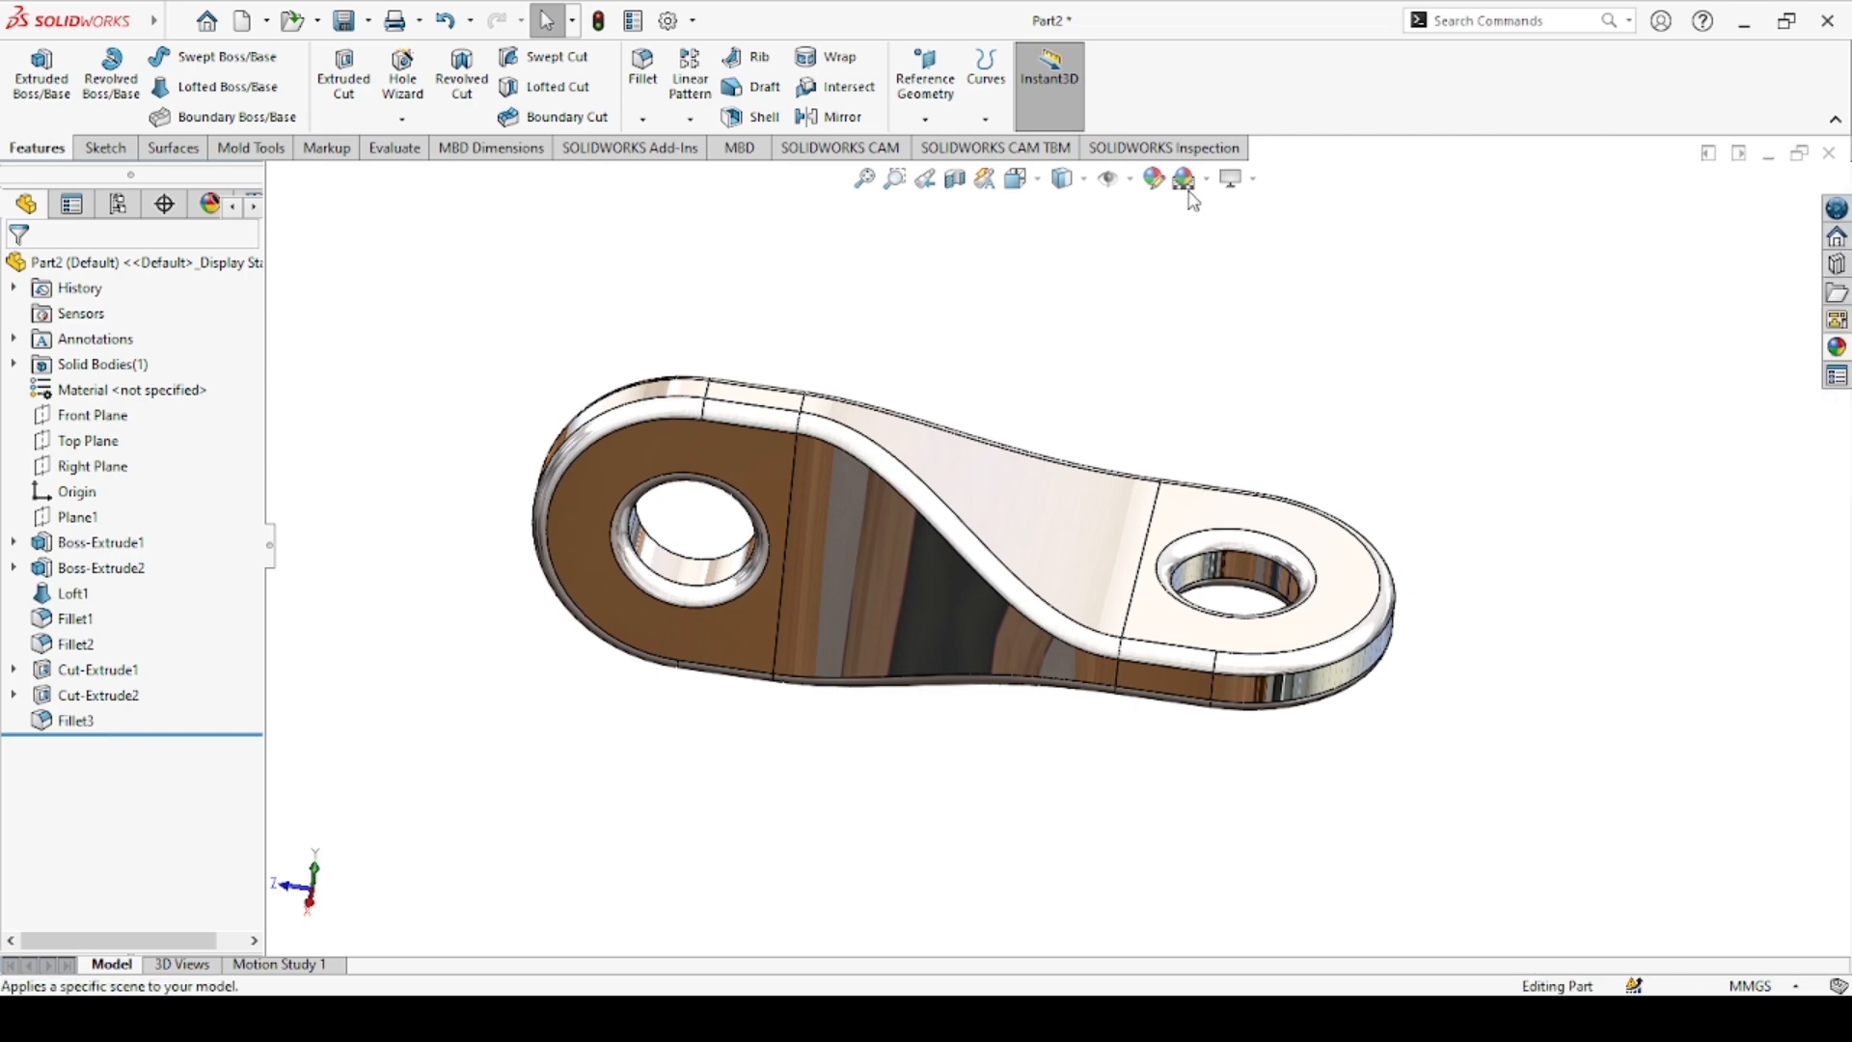
Select the inner faces and rounded rim faces of both holes and open their appearance for editing
scroll(718, 589, down, 2)
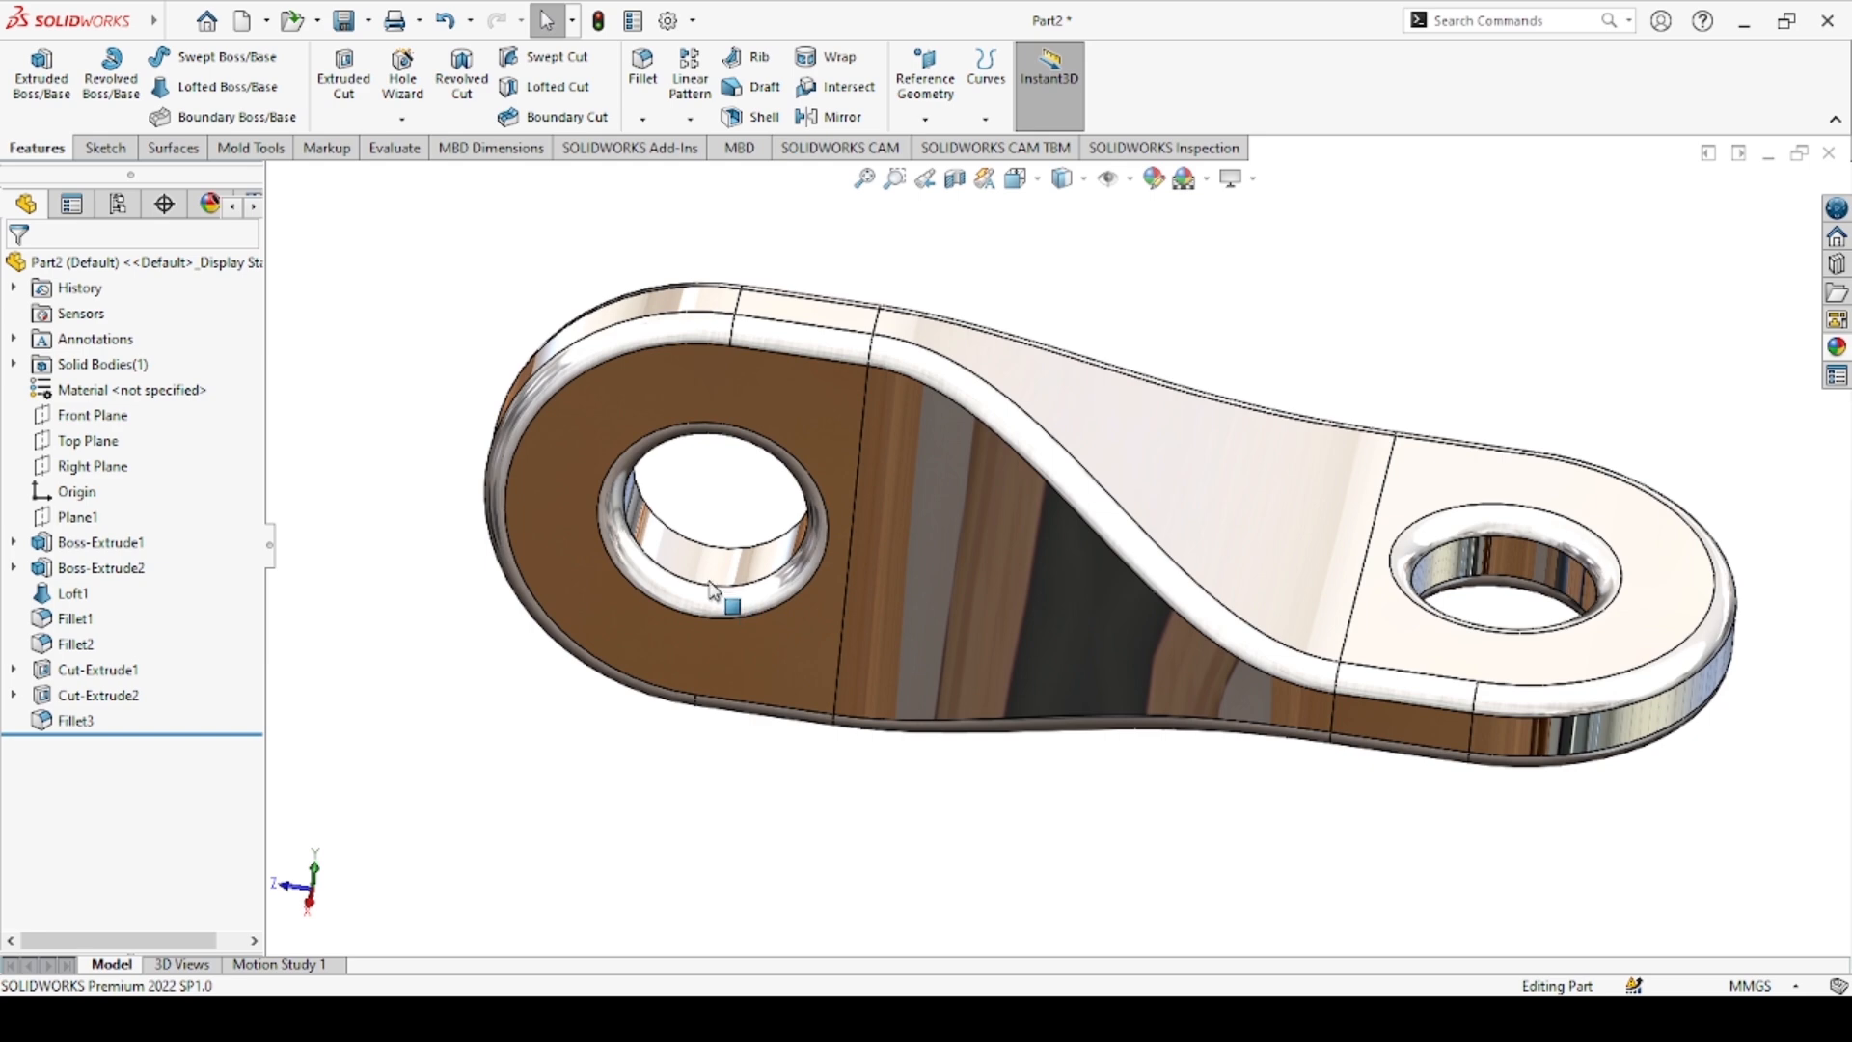
click(690, 565)
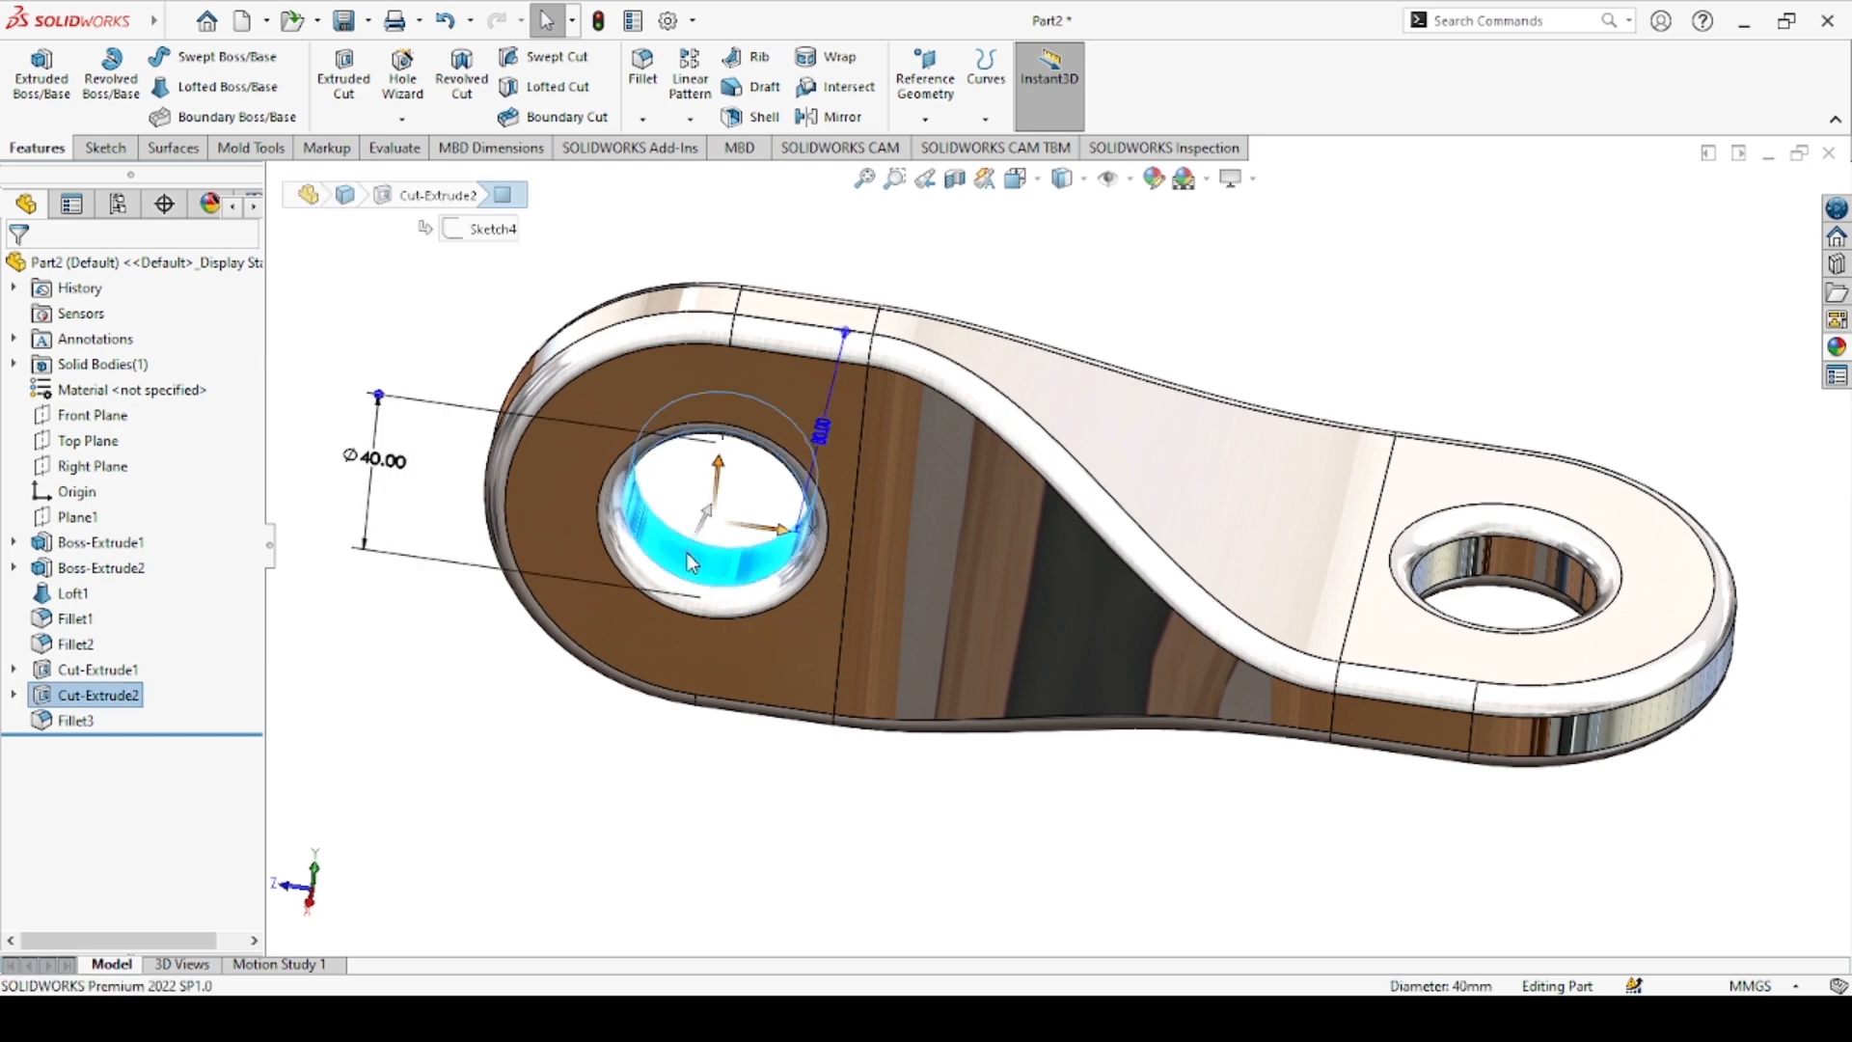
ctrl+click(1498, 558)
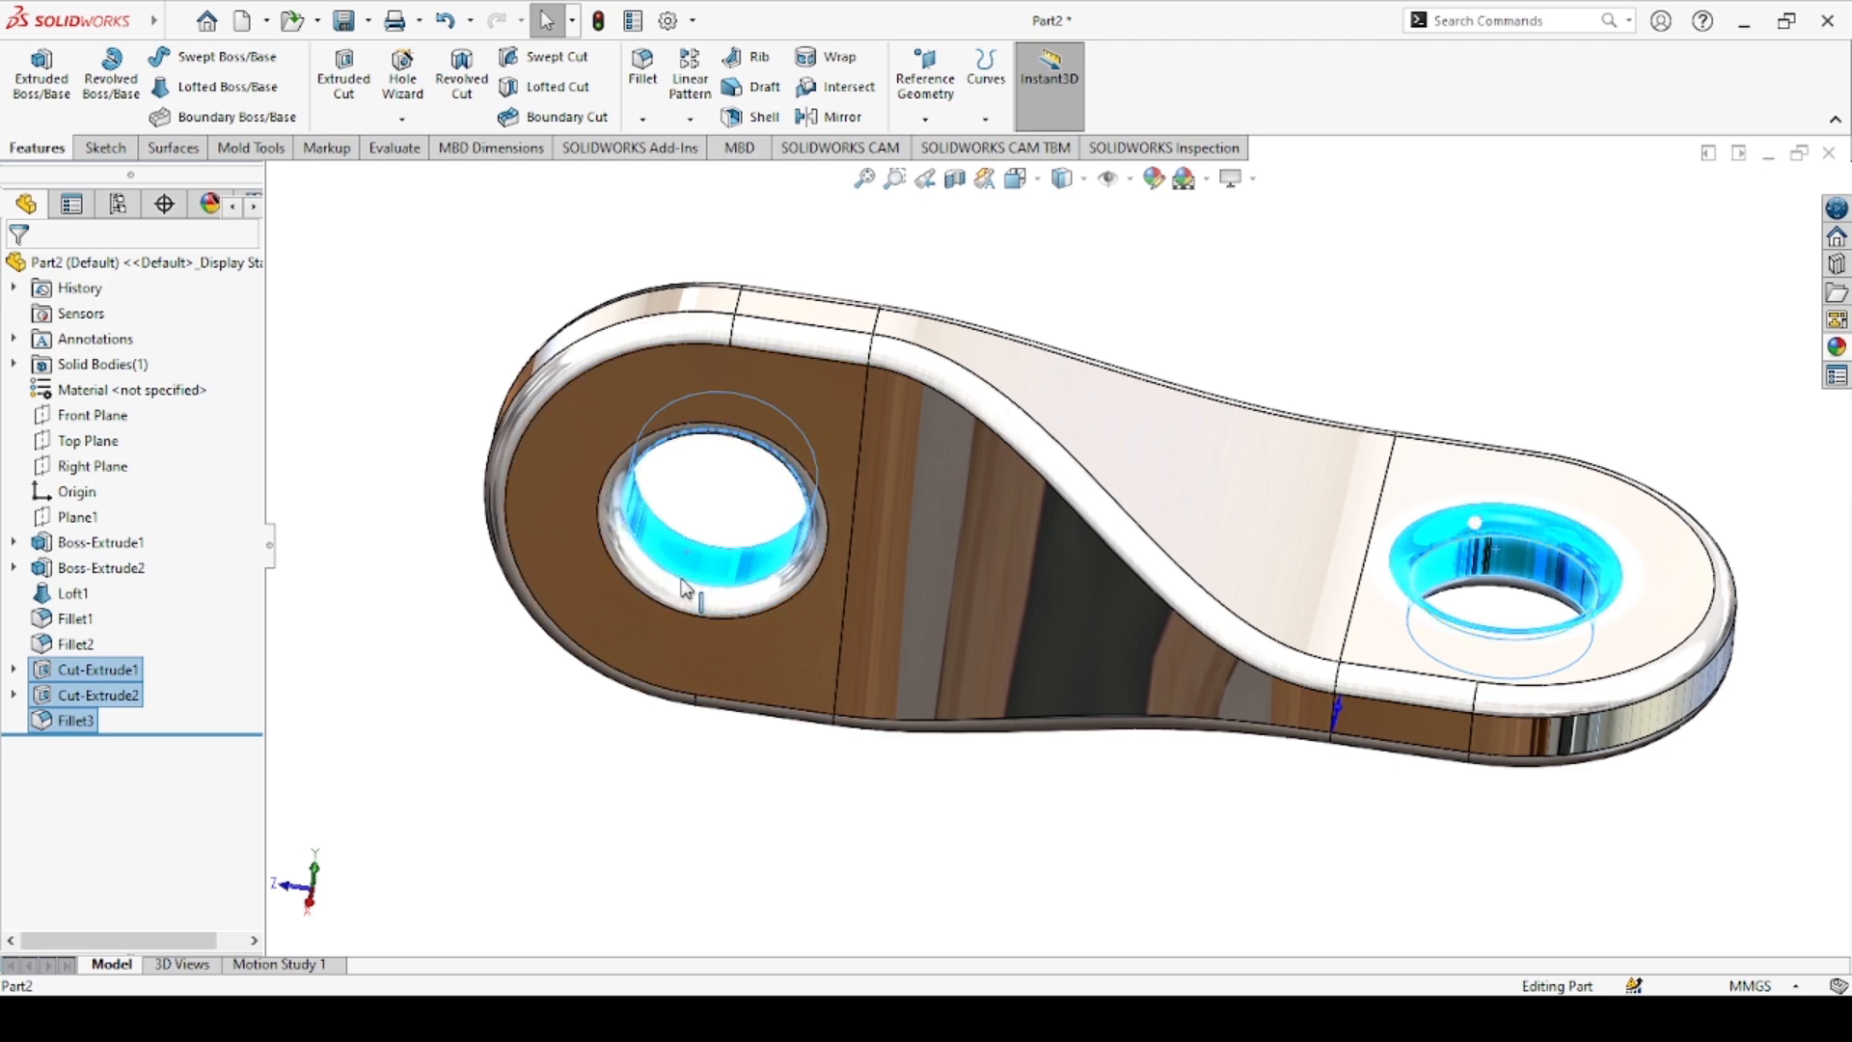
middle_drag(675, 600, 1167, 545)
ctrl+click(1485, 552)
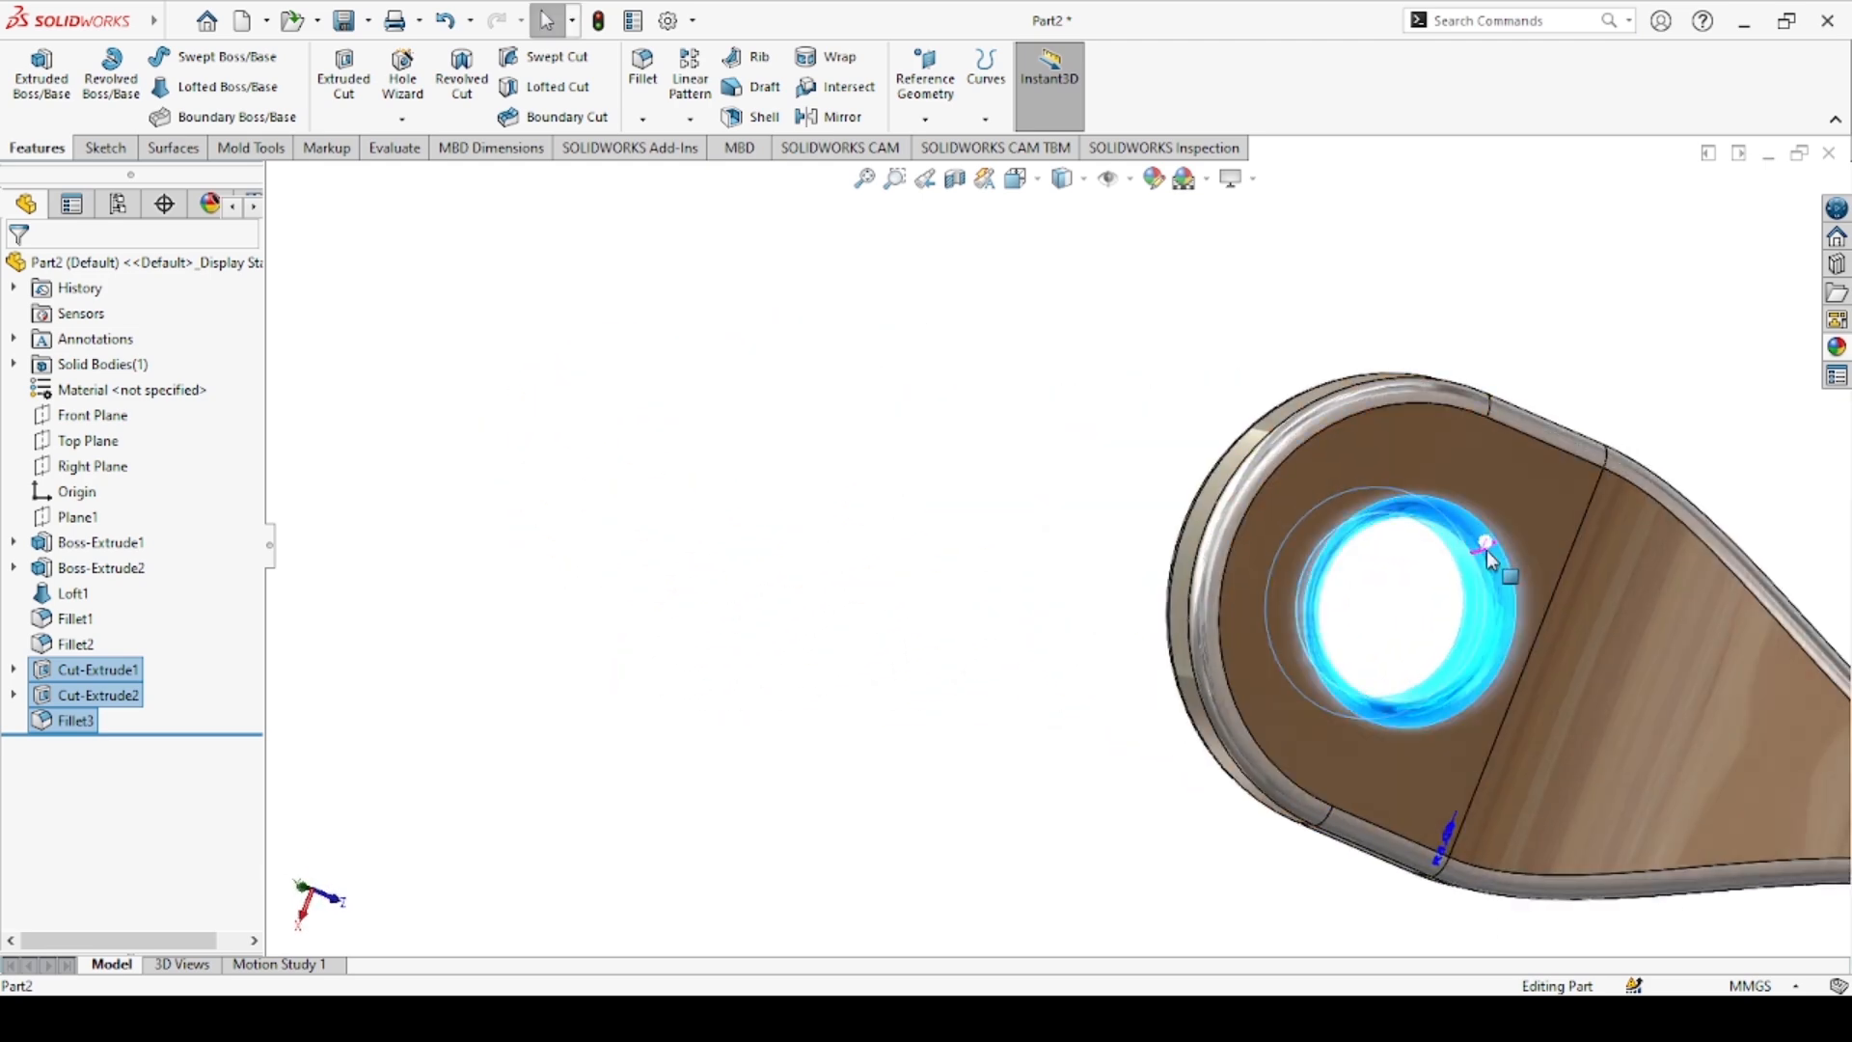
scroll(1485, 551, up, 4)
middle_drag(1491, 562, 1449, 459)
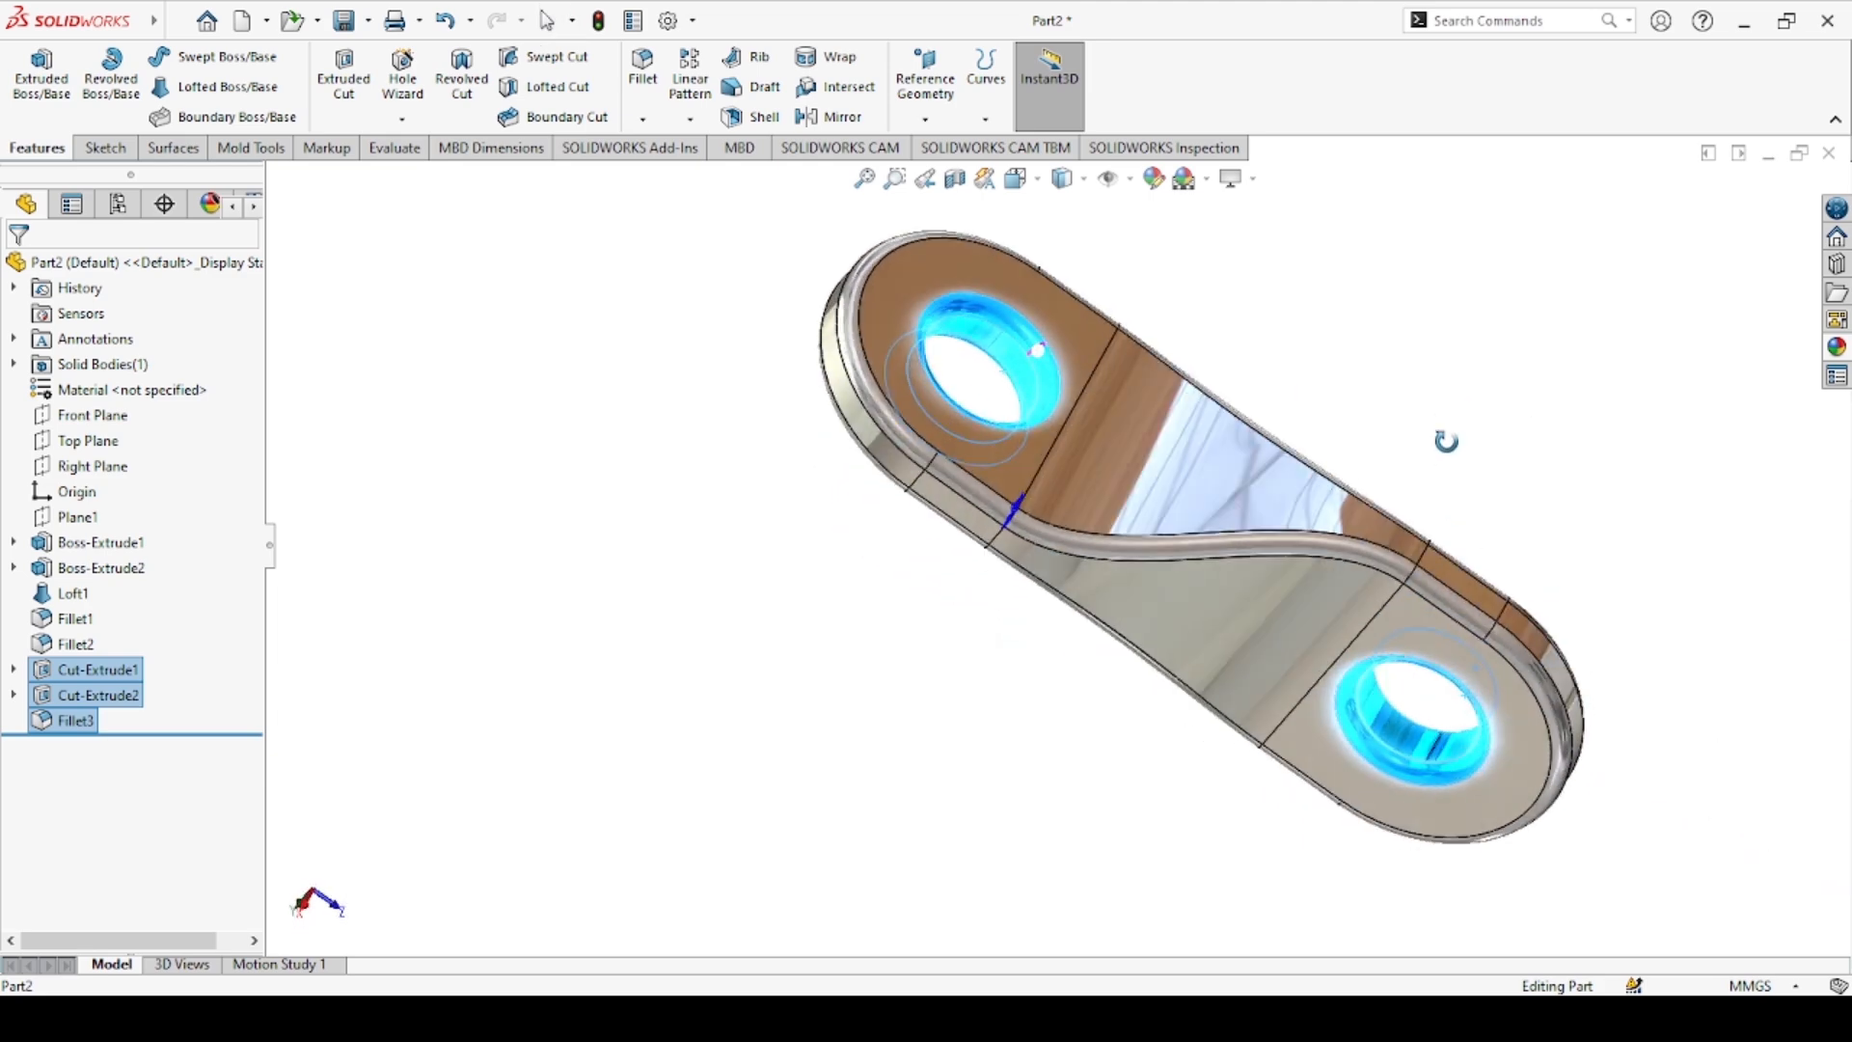
scroll(1392, 634, down, 5)
scroll(1392, 635, down, 2)
scroll(1299, 570, up, 4)
scroll(1282, 703, down, 2)
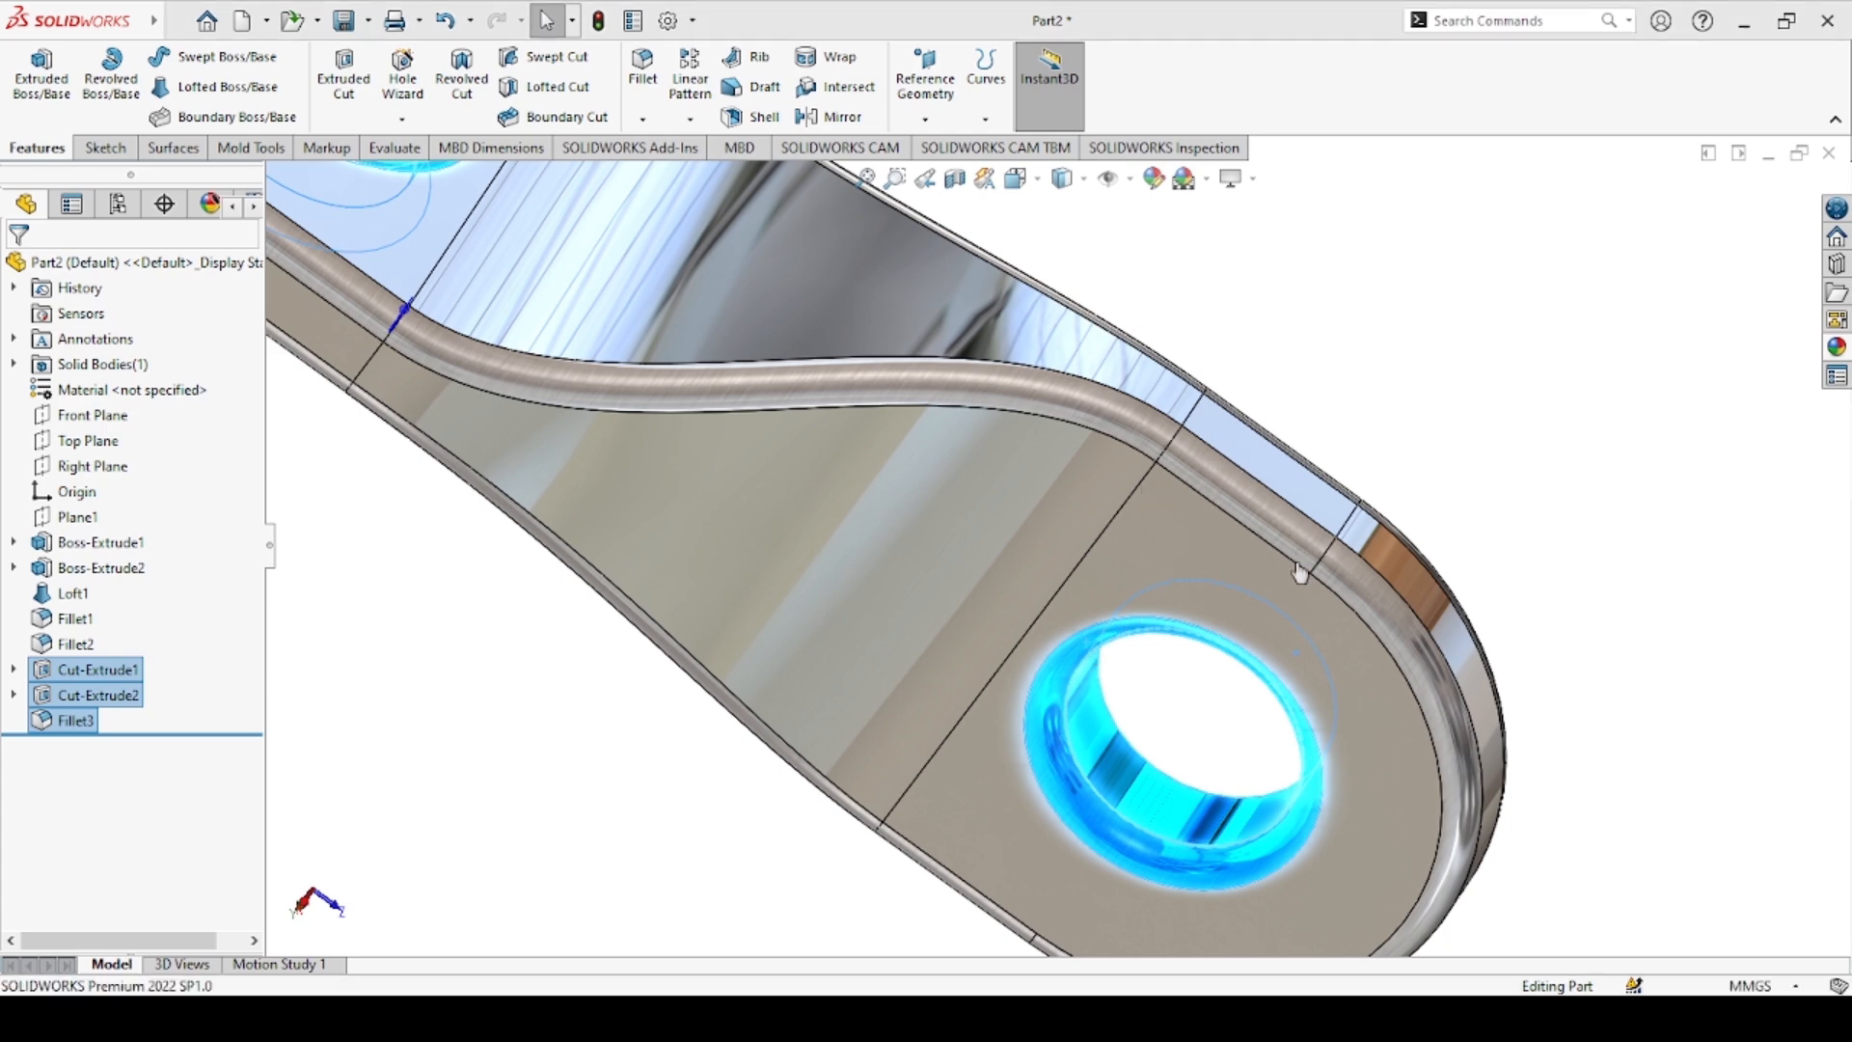
click(1203, 644)
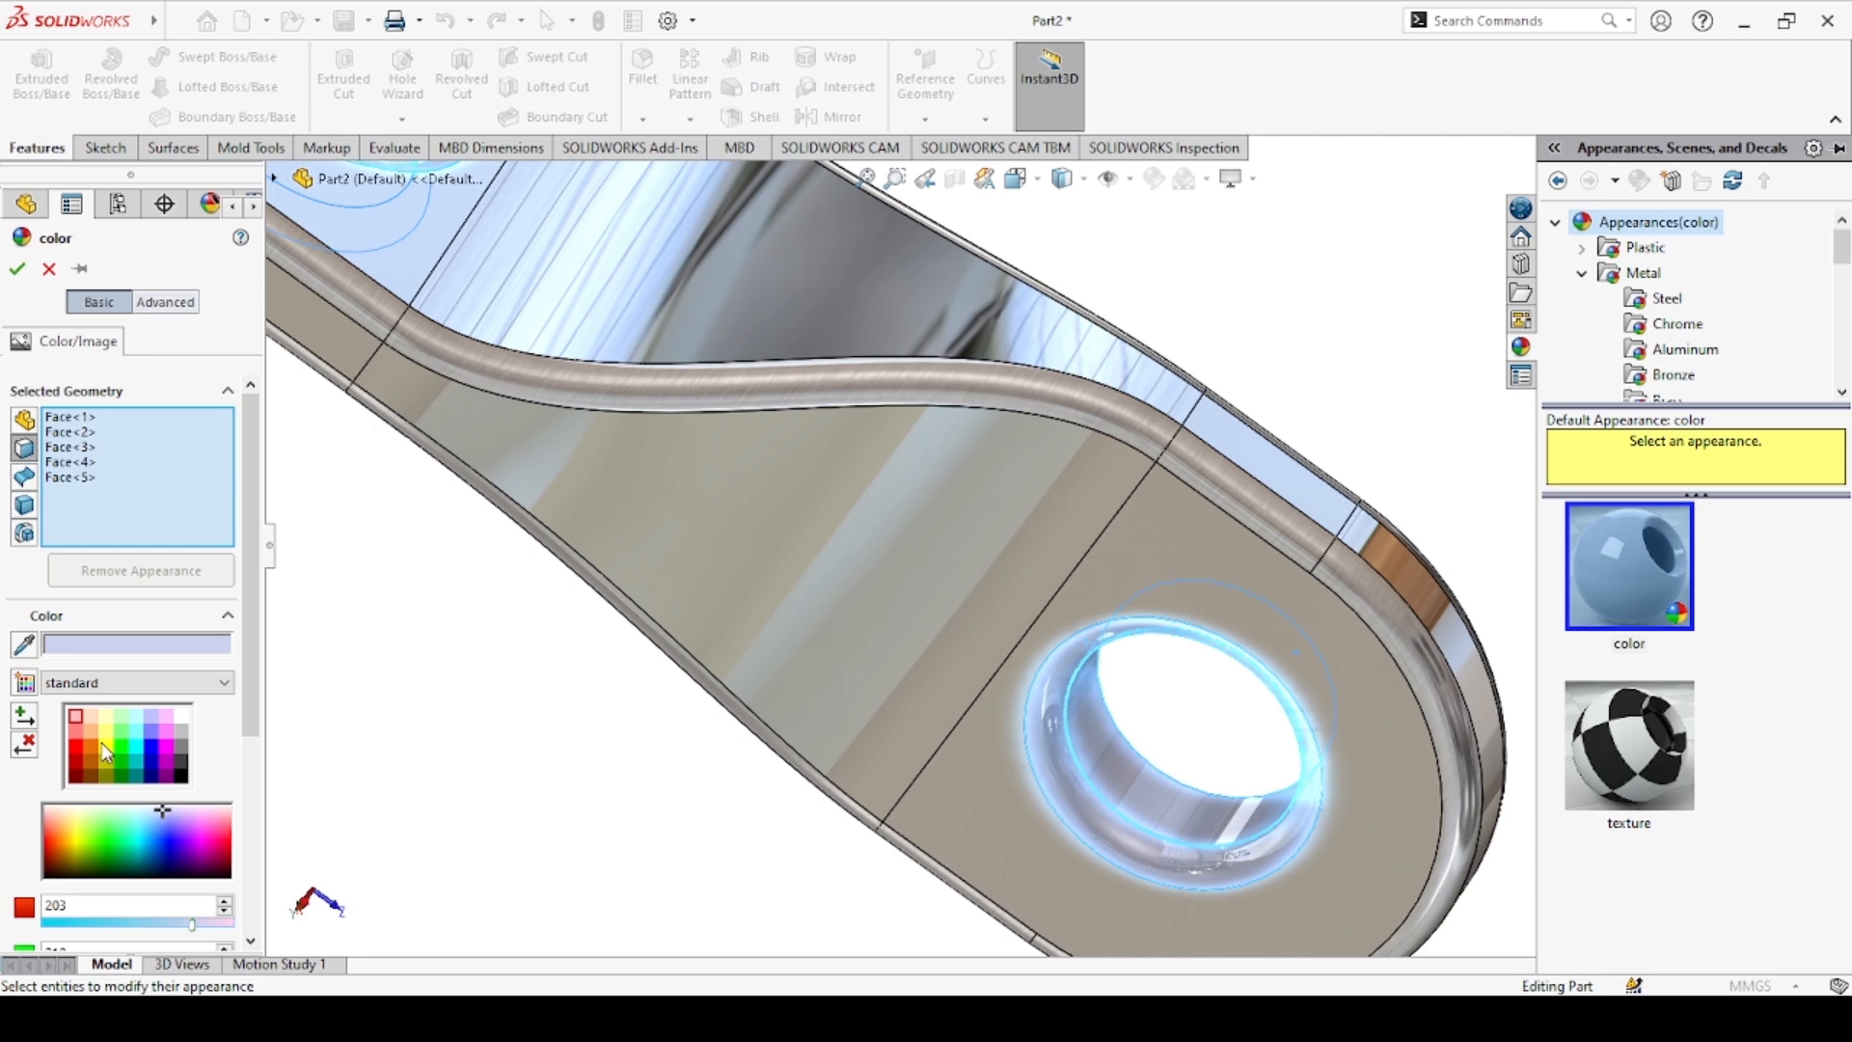
Try yellow and cyan from the standard swatches on the selected hole faces
click(103, 748)
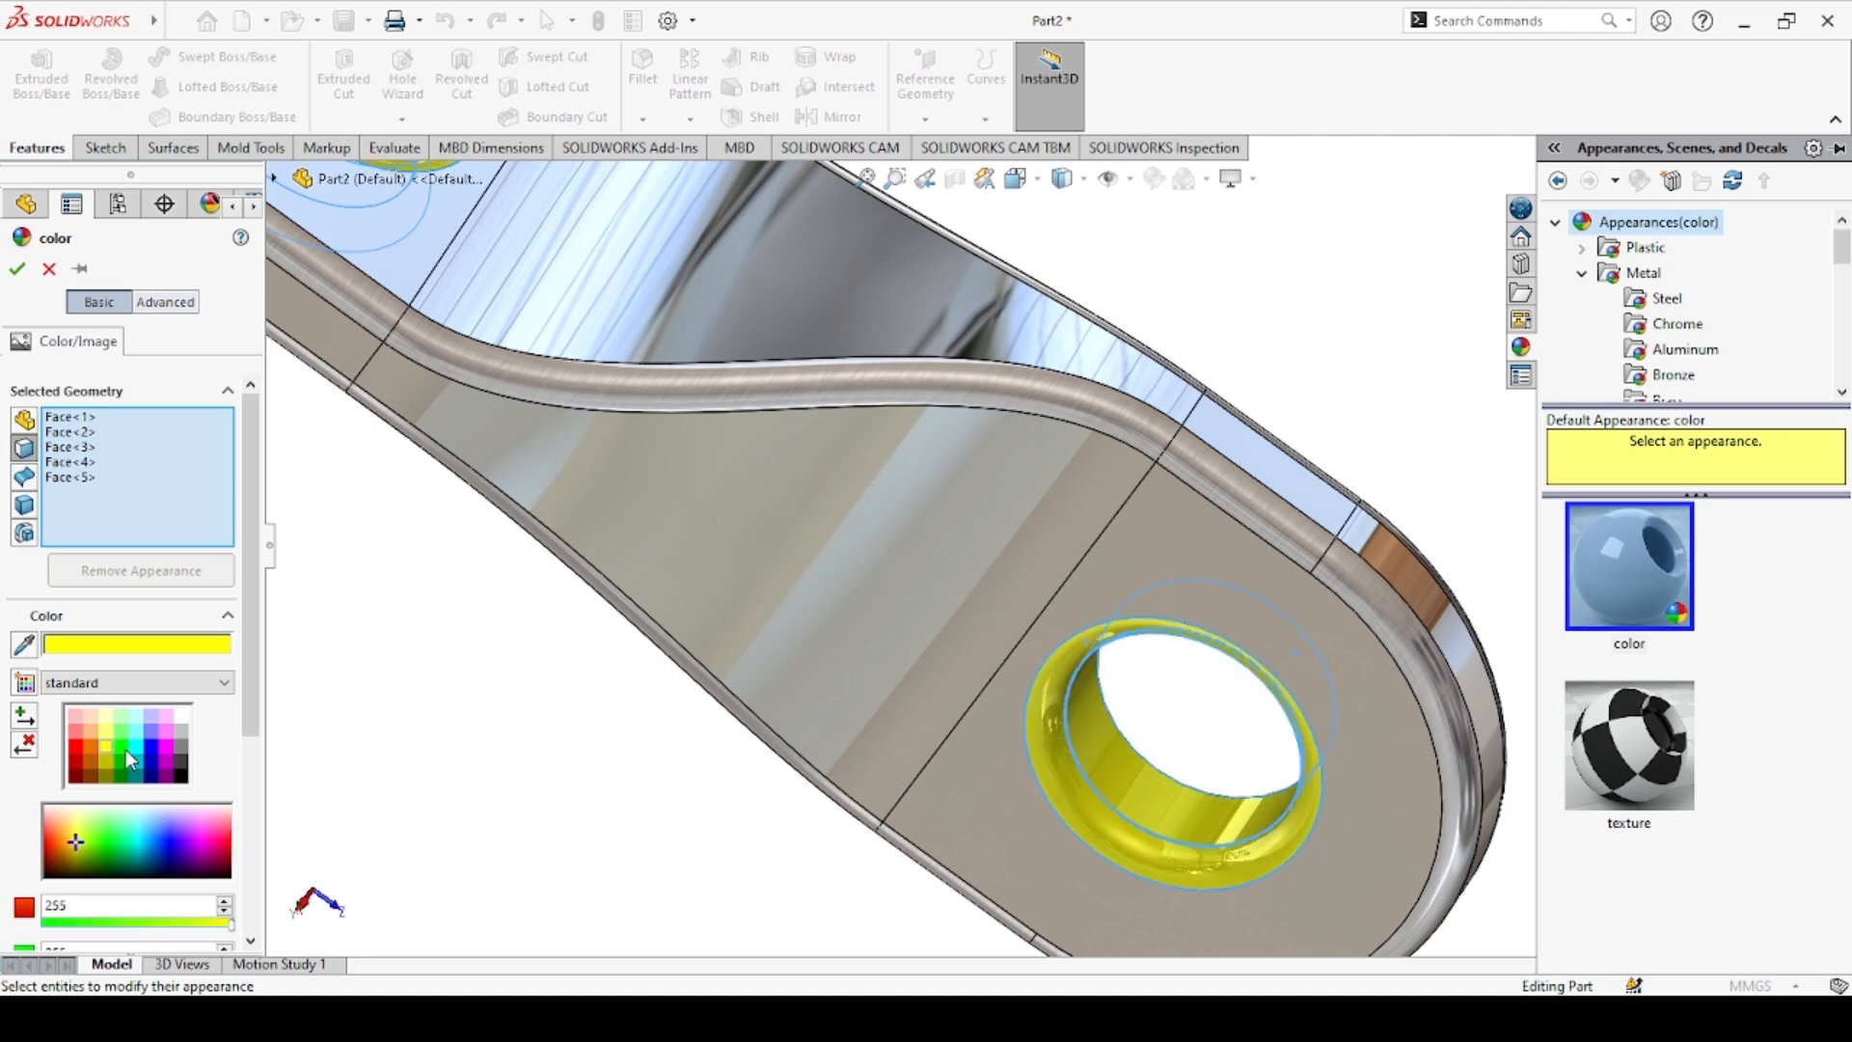
click(126, 750)
click(156, 751)
click(151, 732)
click(141, 733)
click(142, 749)
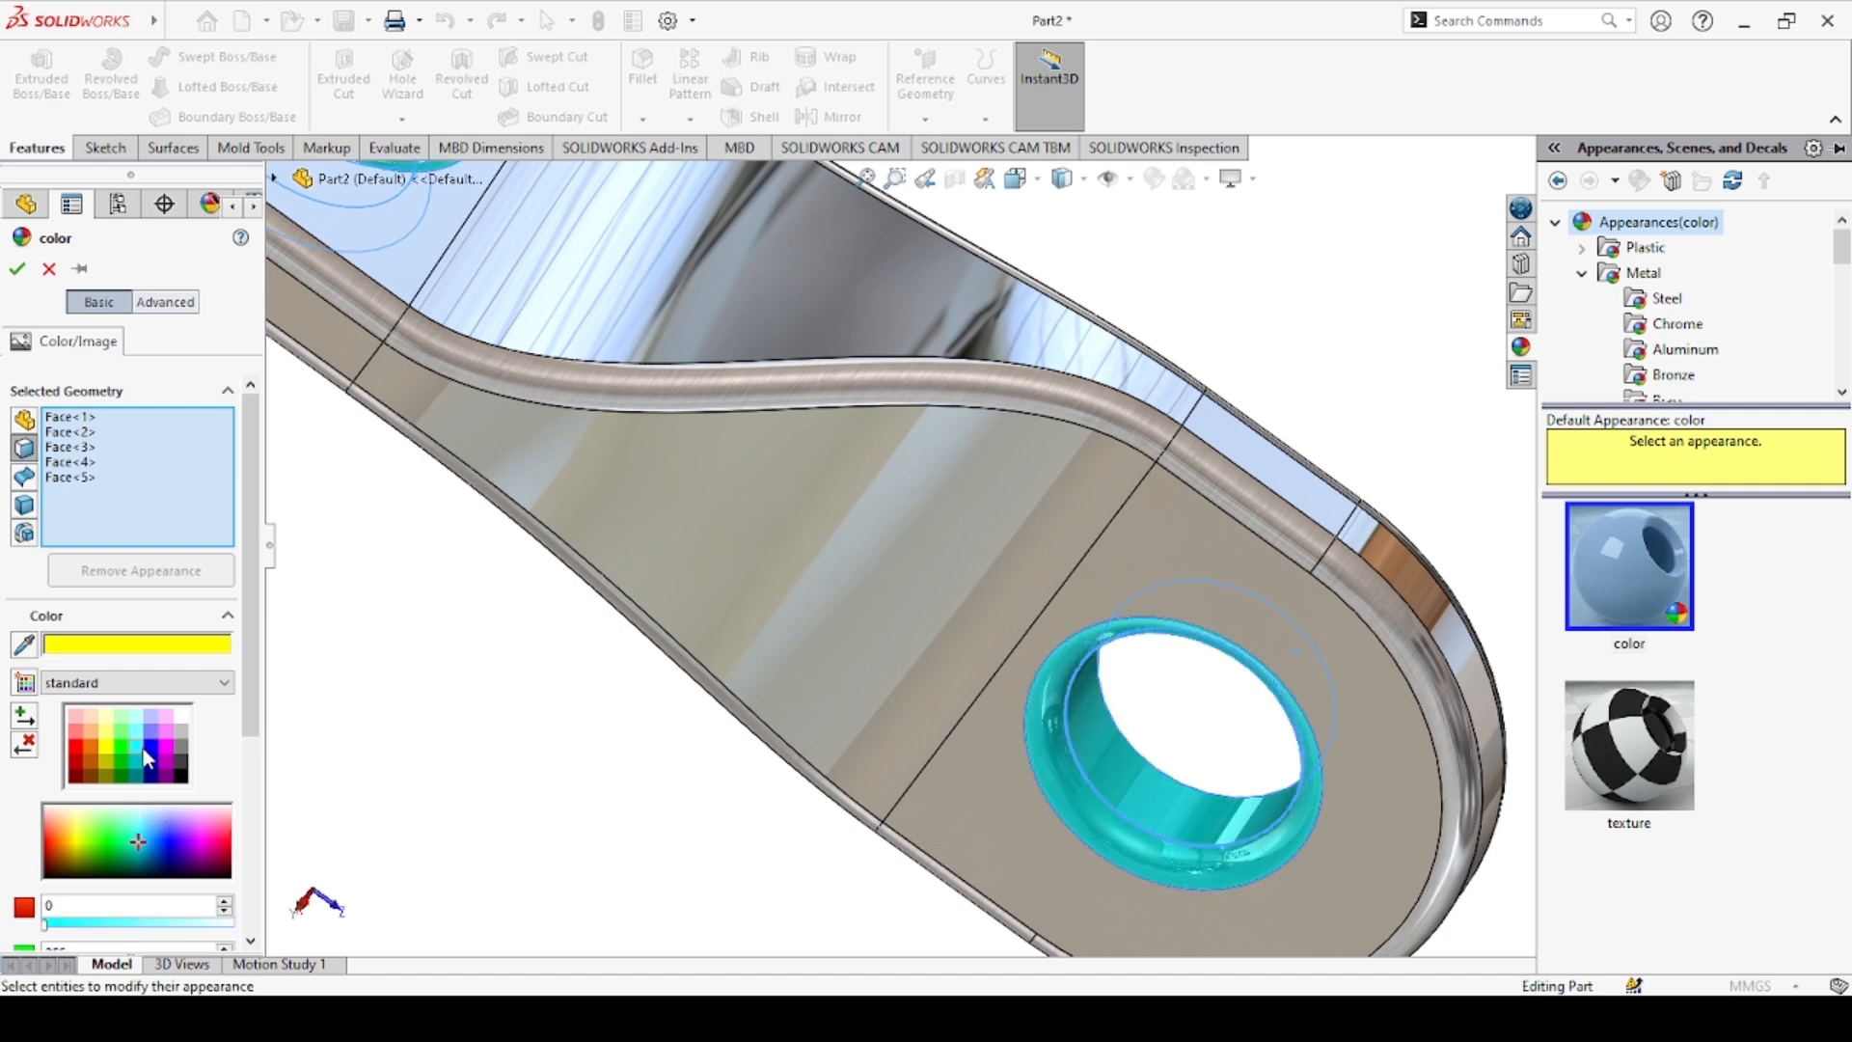
Assign the polished steel appearance from the metal library to the selected hole faces
click(1673, 324)
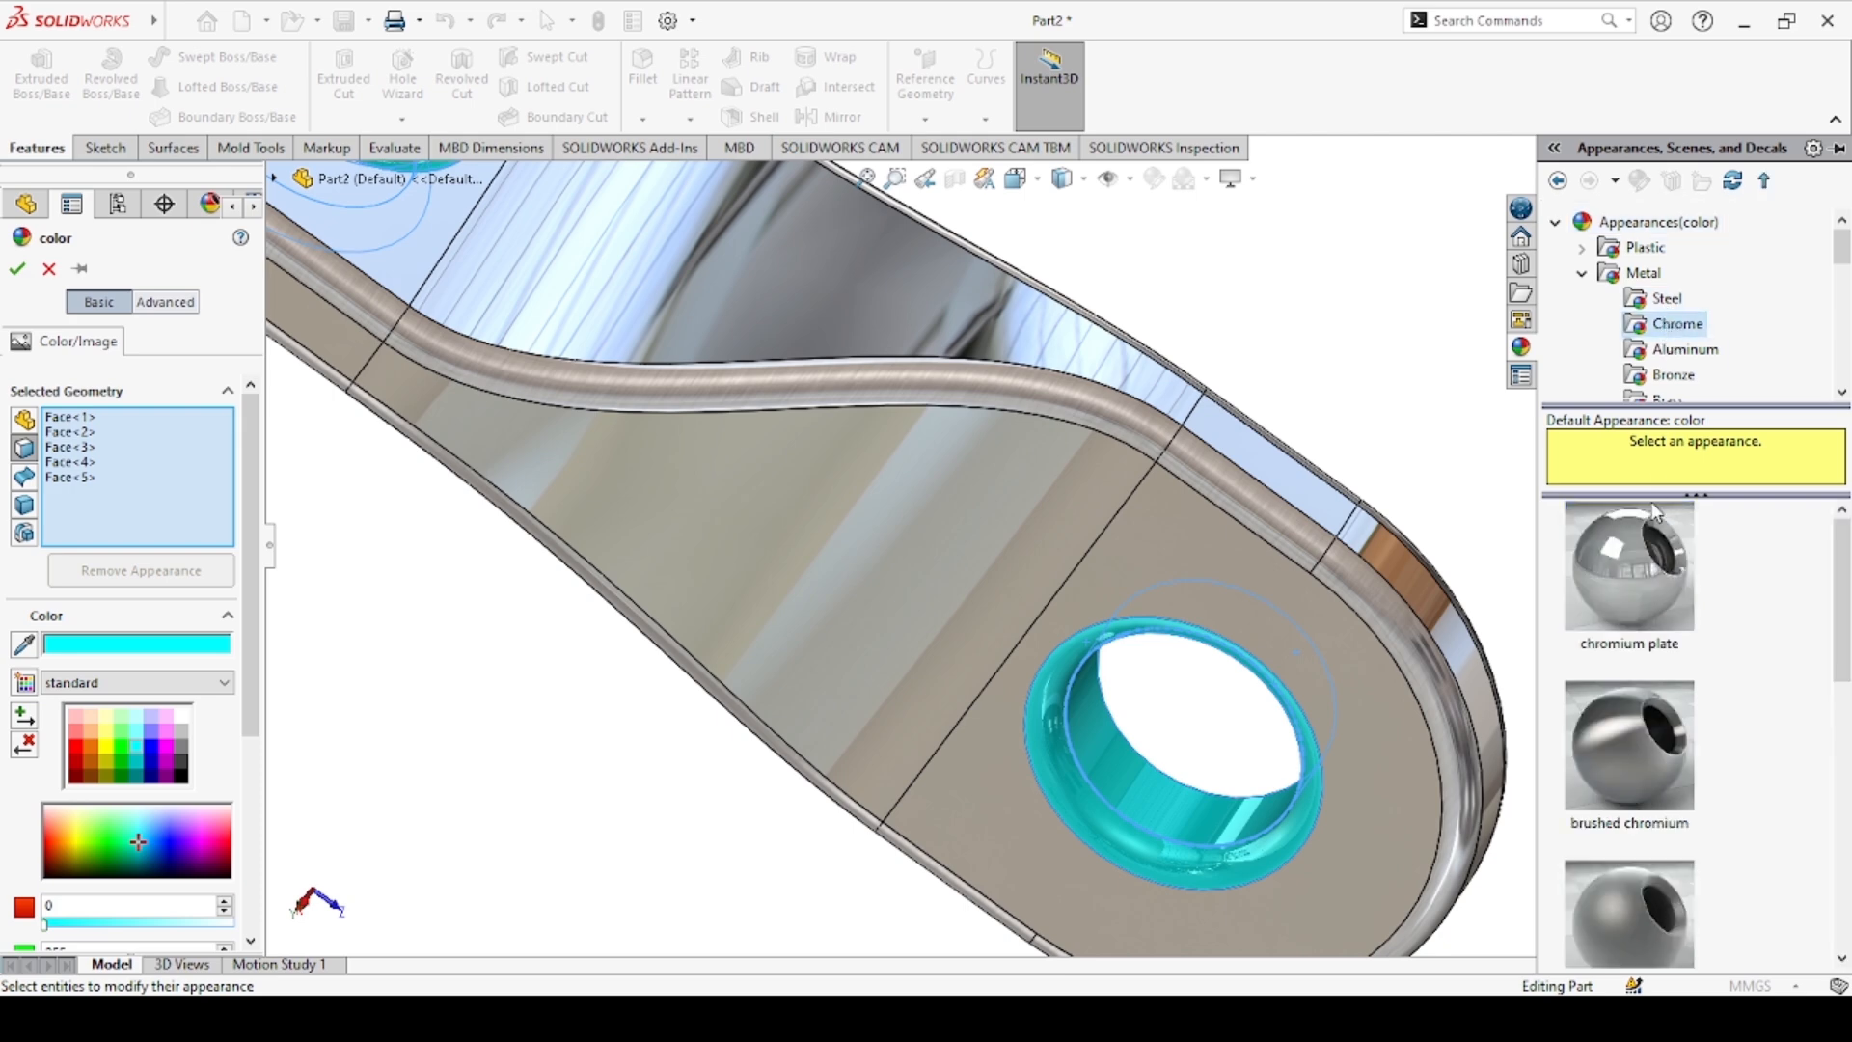
click(1695, 353)
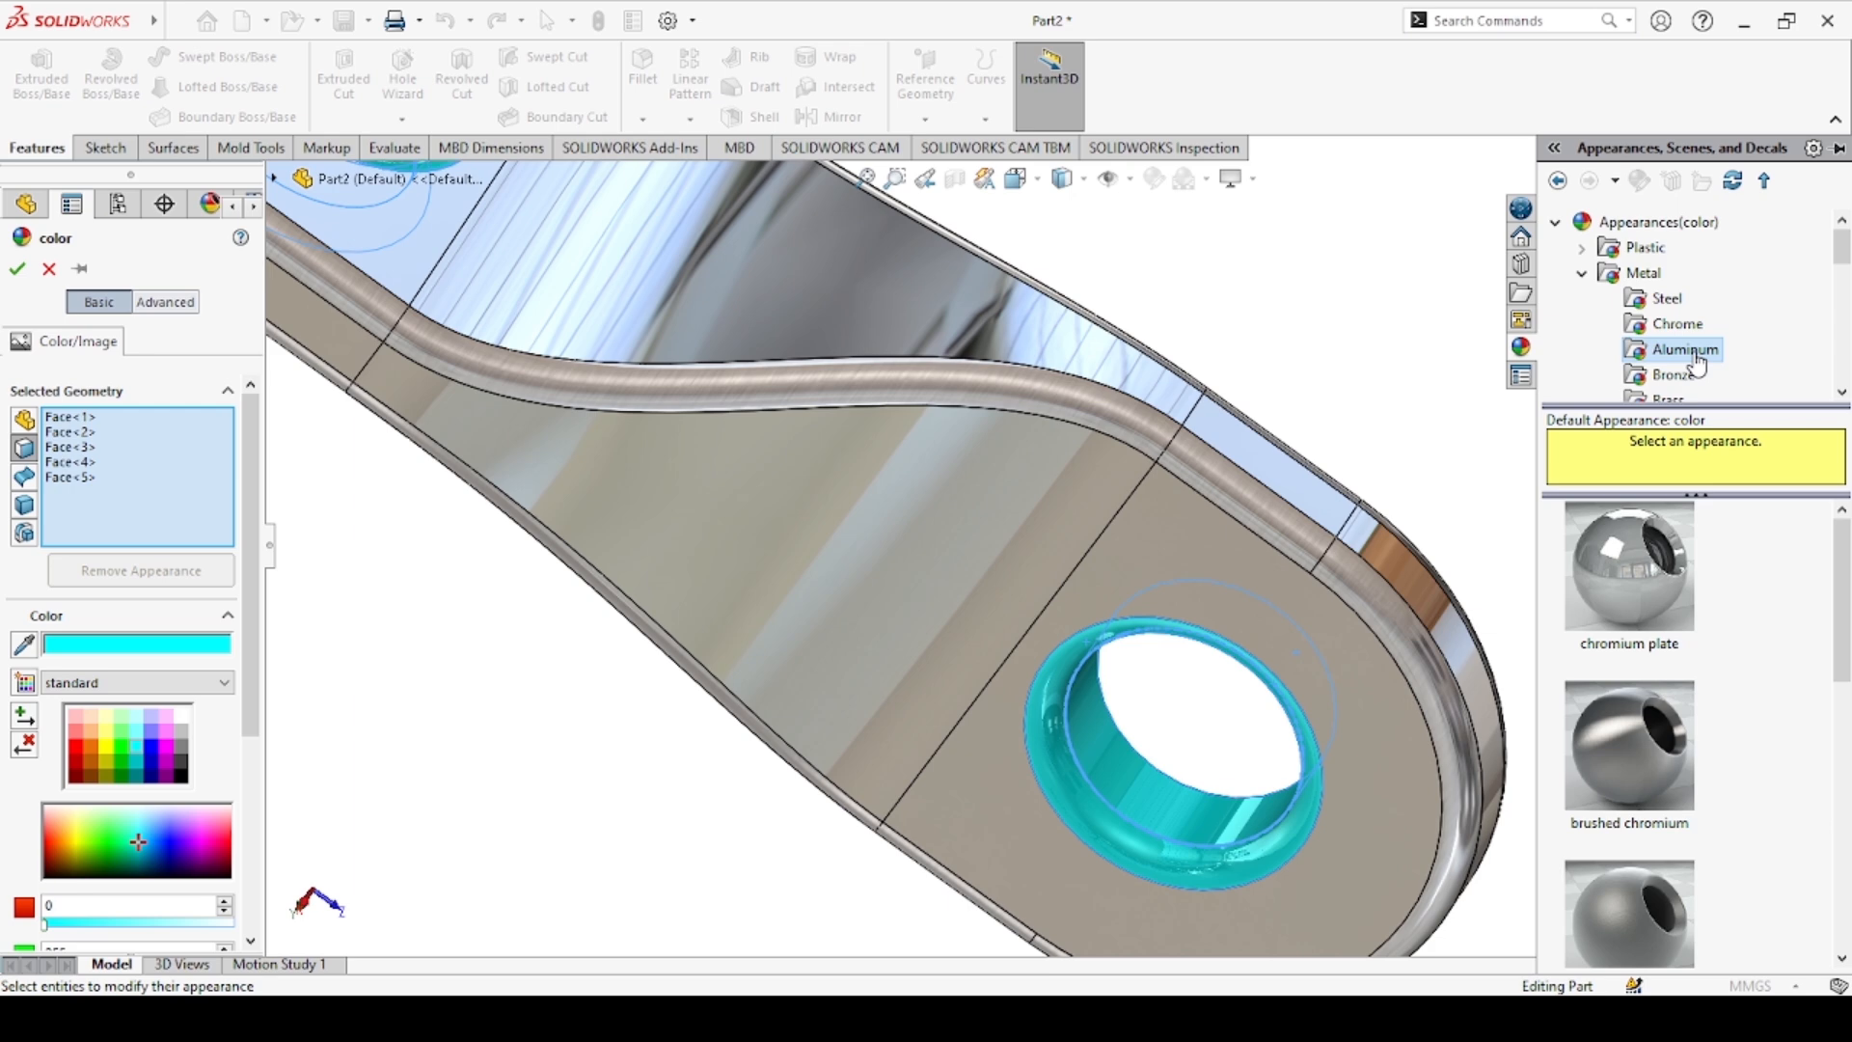
click(1671, 303)
click(1660, 545)
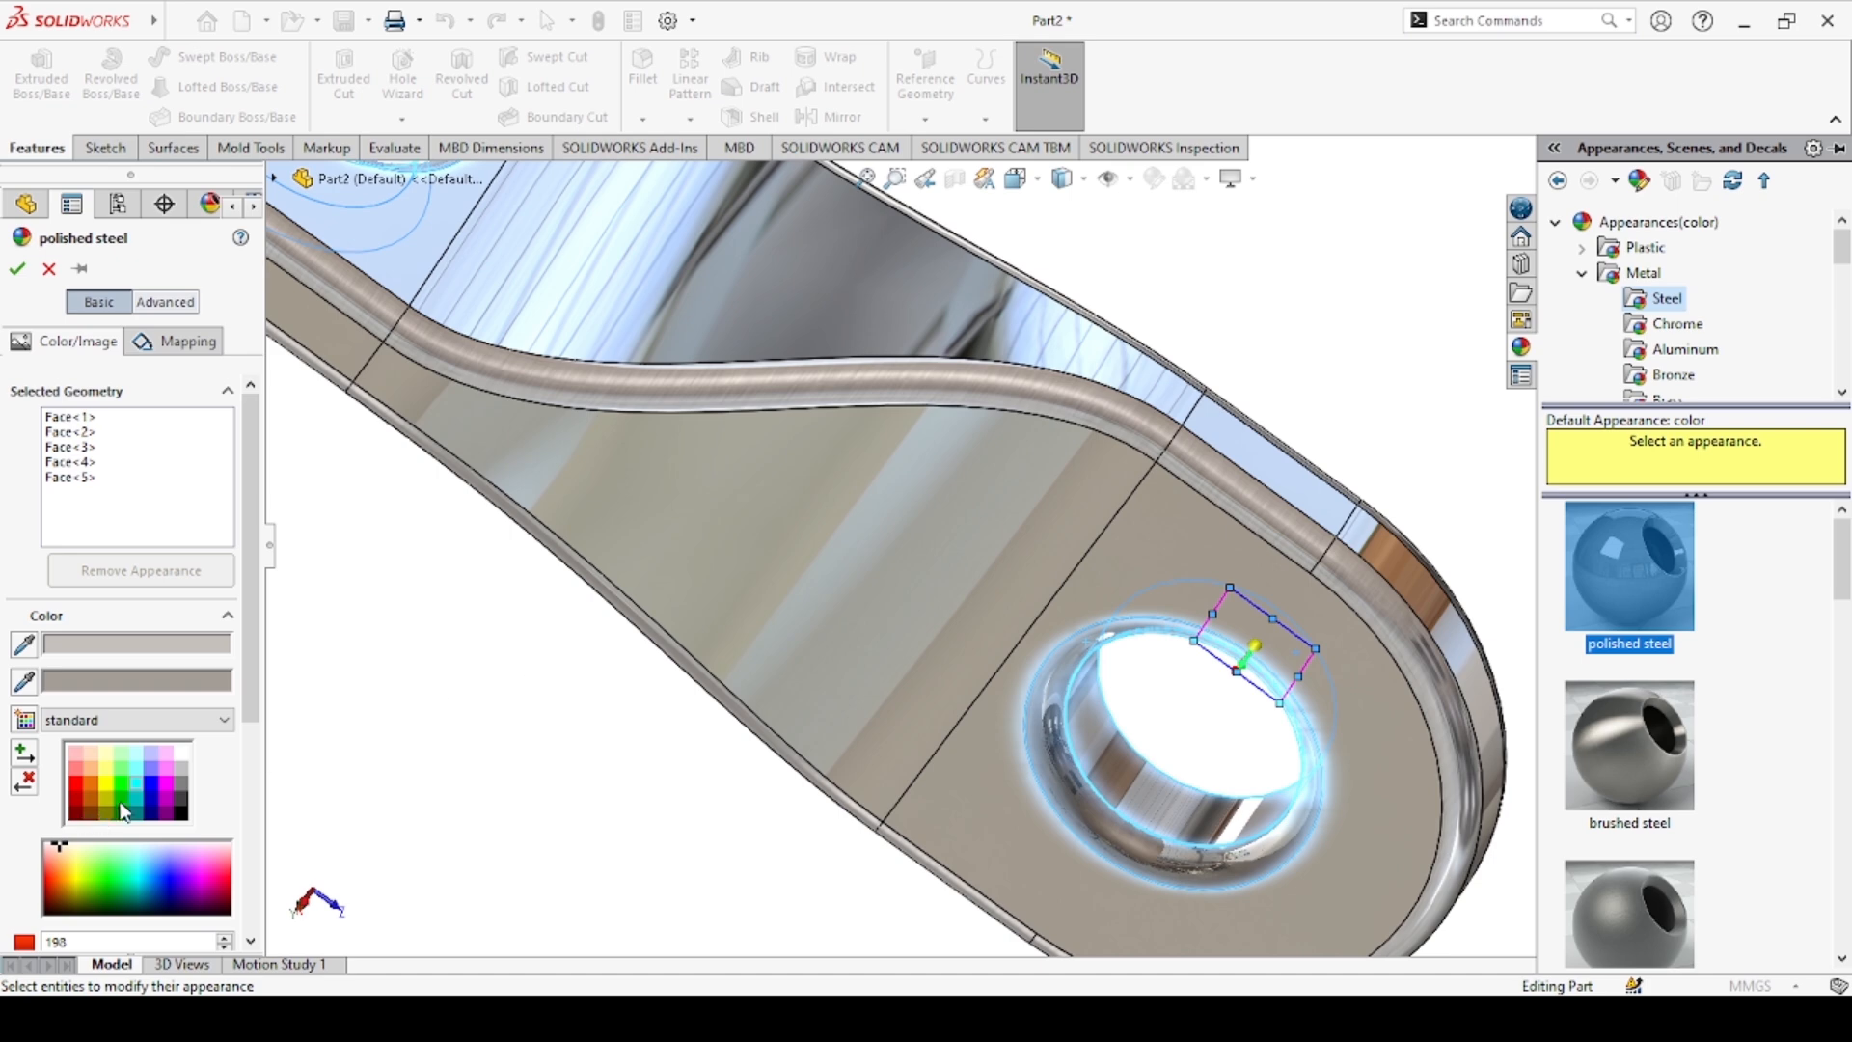
Tint the polished steel on the hole faces a pale golden yellow and accept the appearance
click(121, 789)
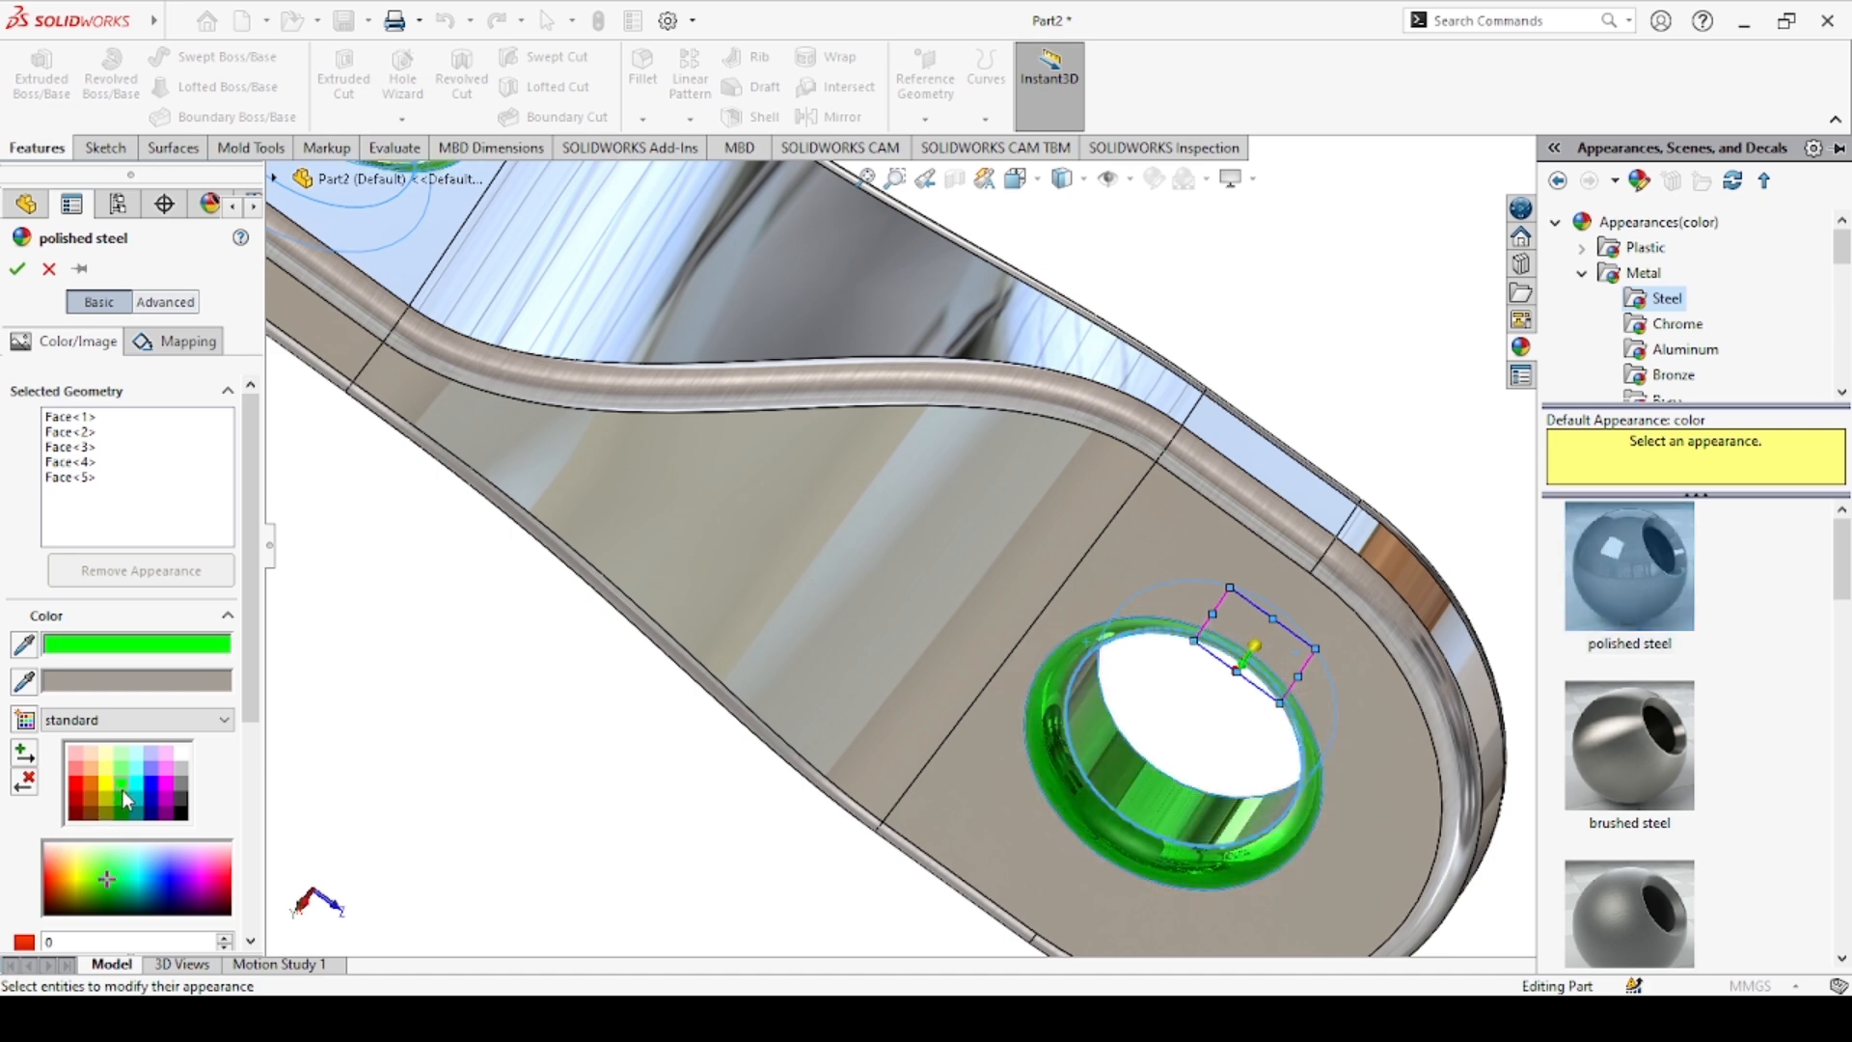
click(112, 885)
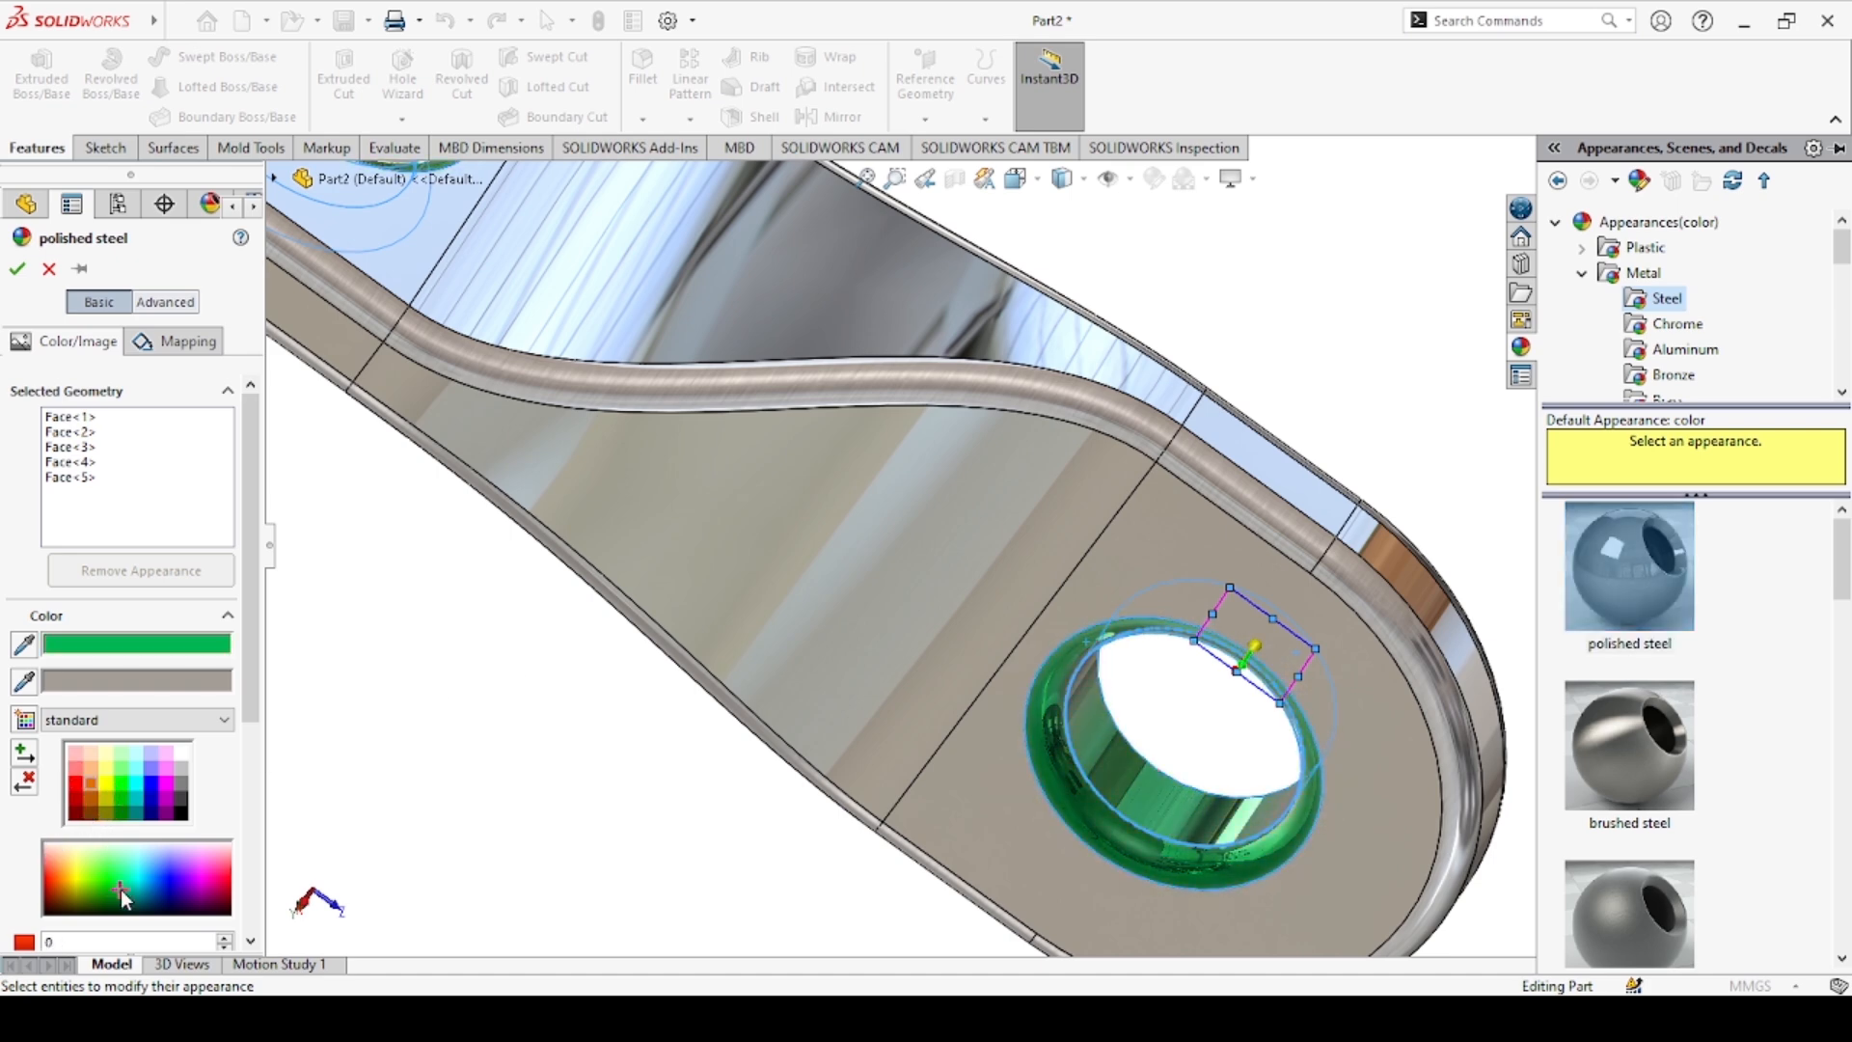
click(71, 859)
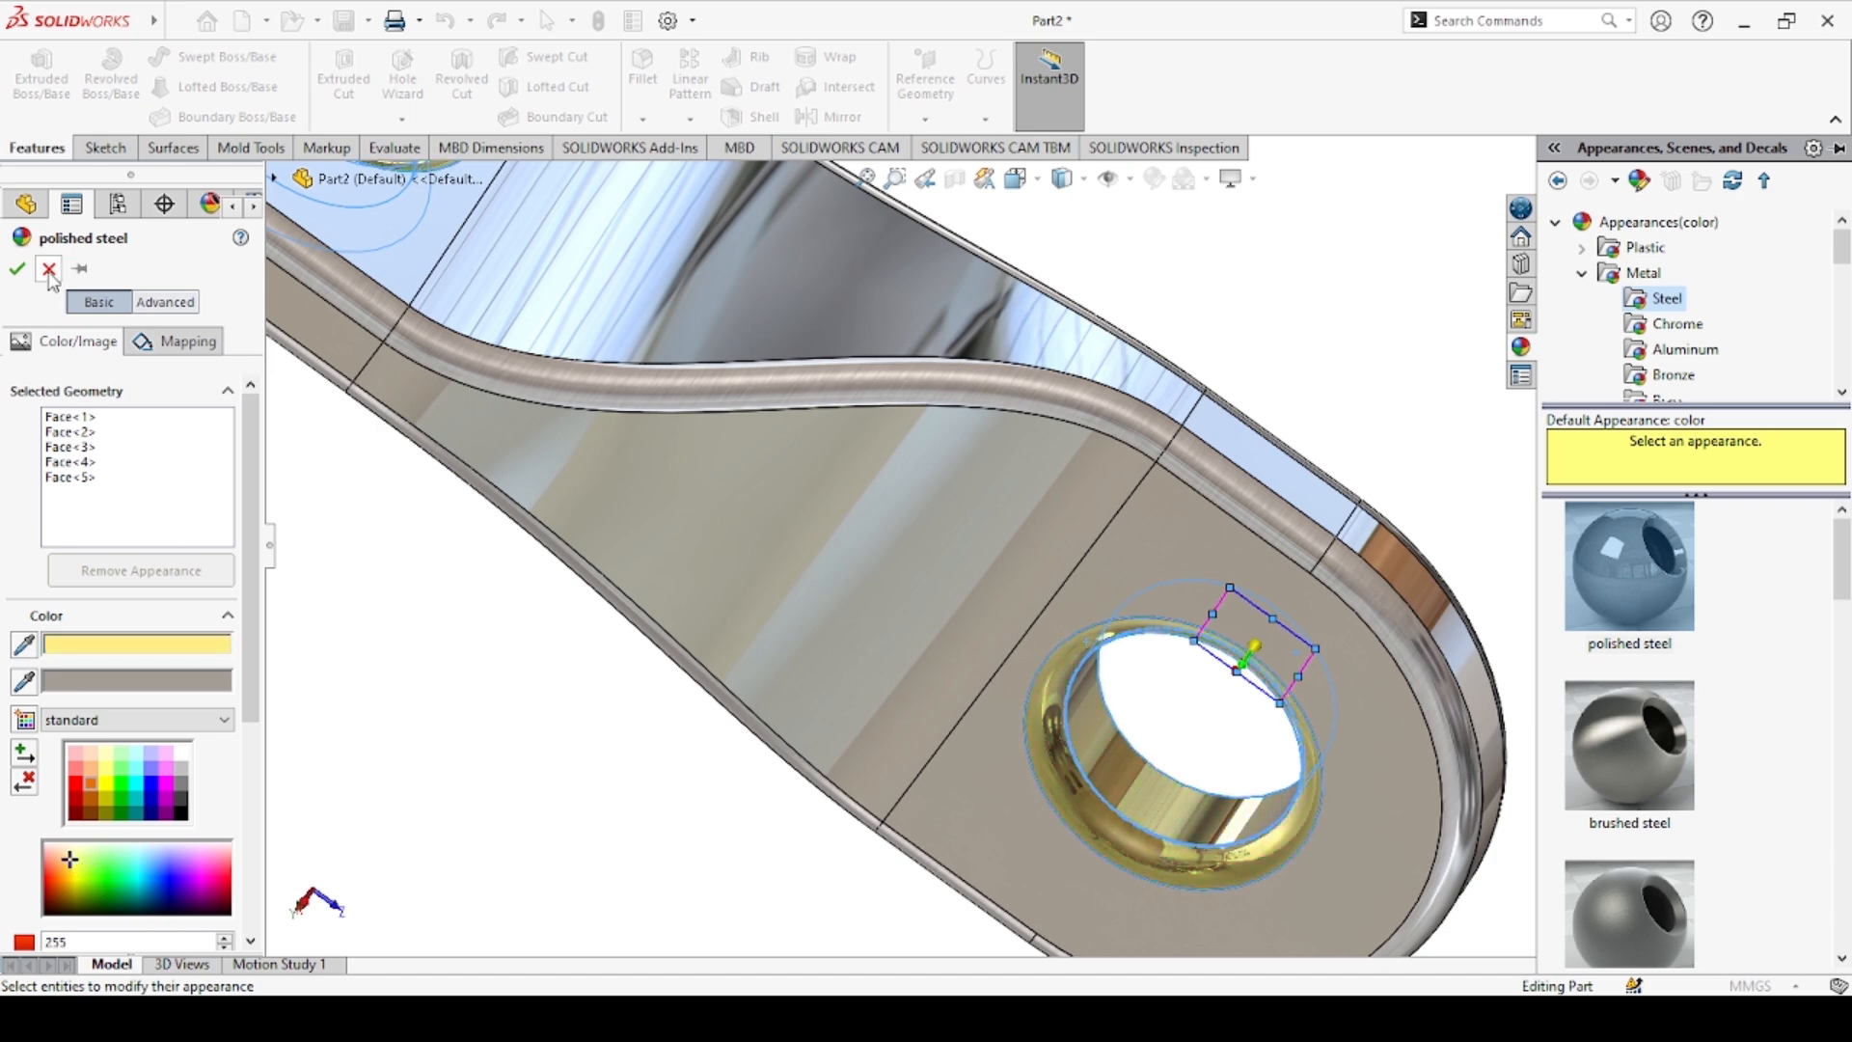
click(17, 269)
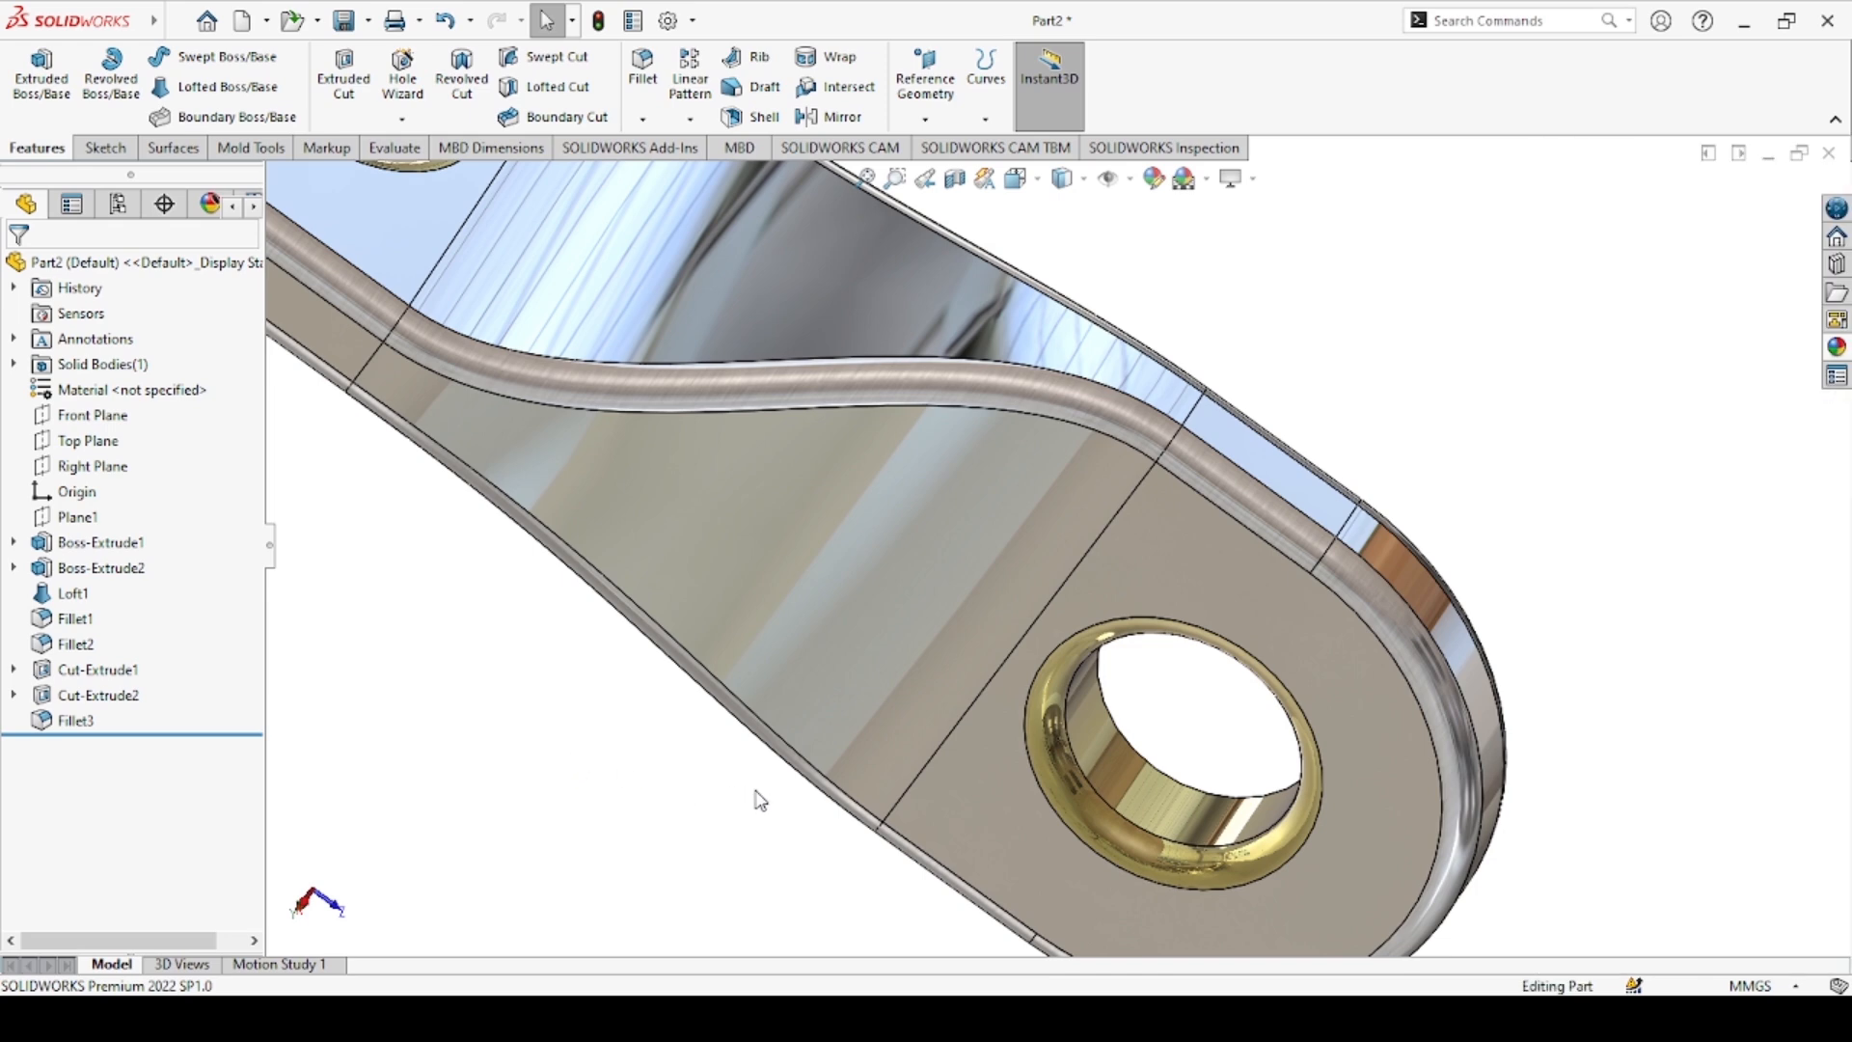
Fit the whole link in view and set the display style to shaded without edges
key(f)
middle_drag(808, 733, 1284, 399)
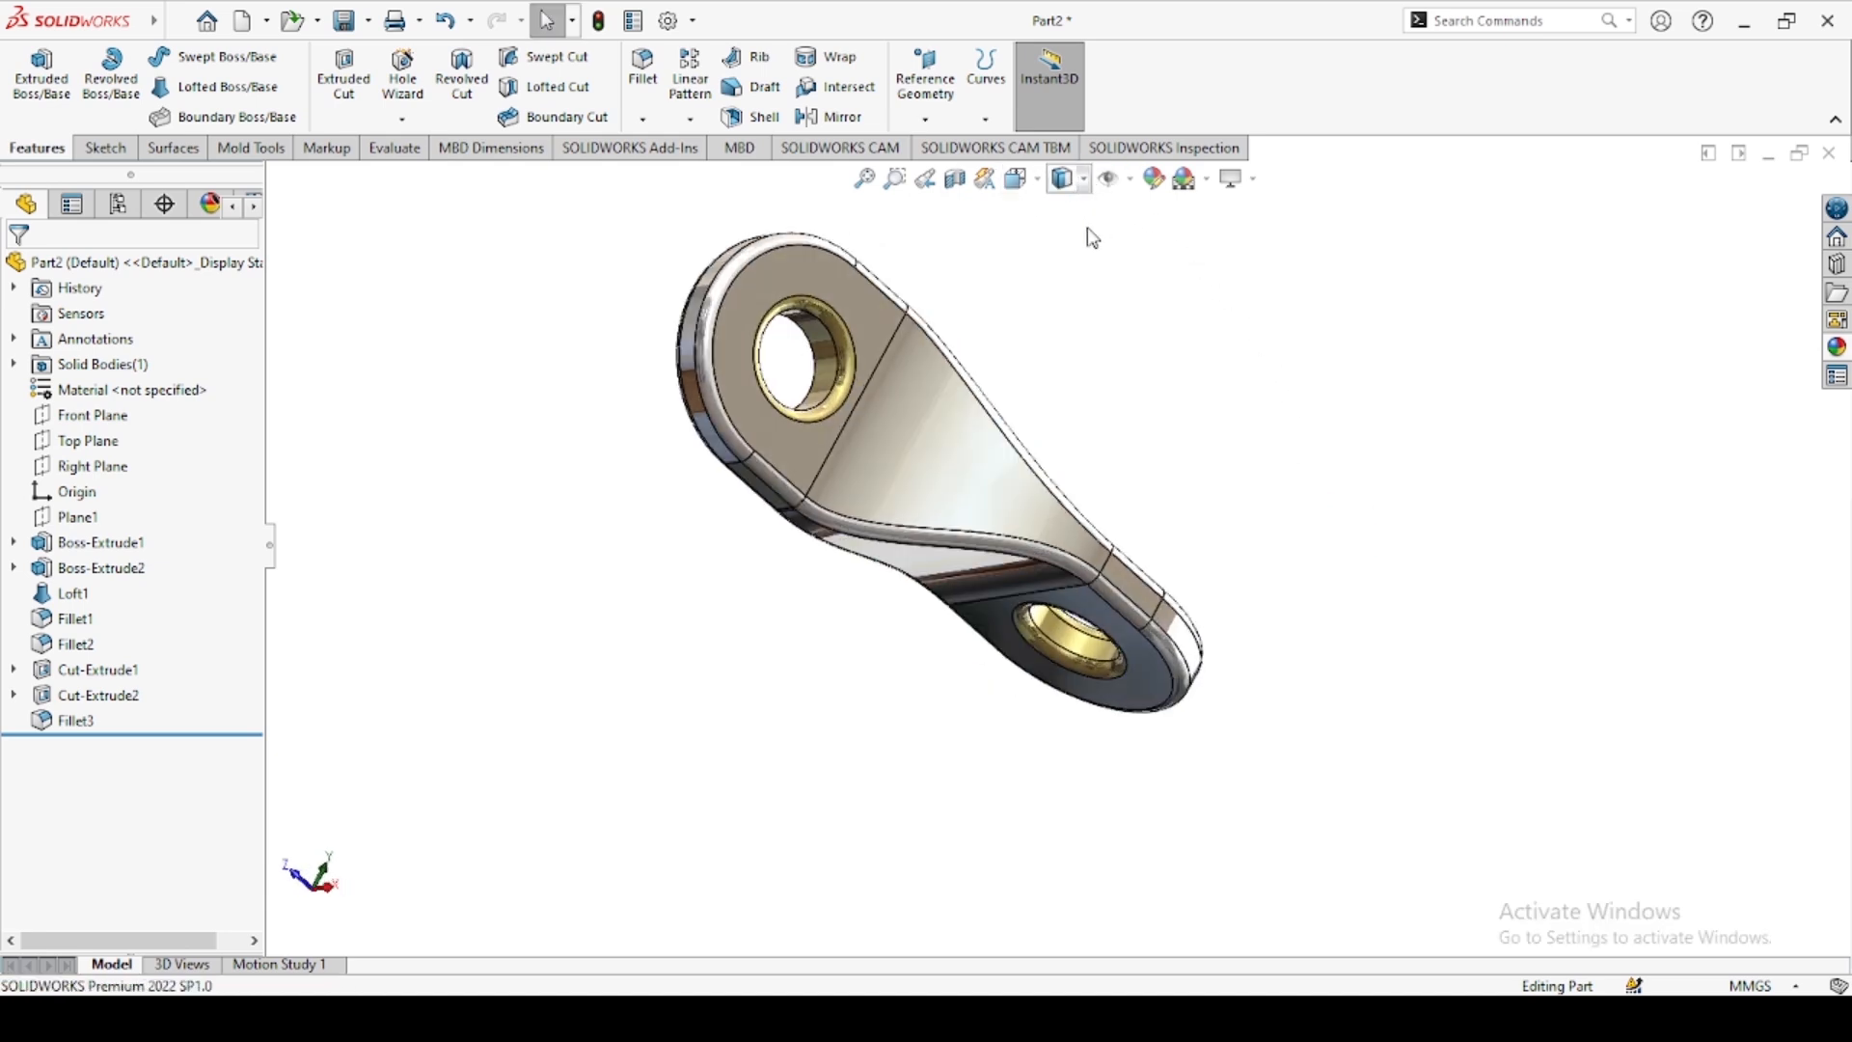
click(1067, 241)
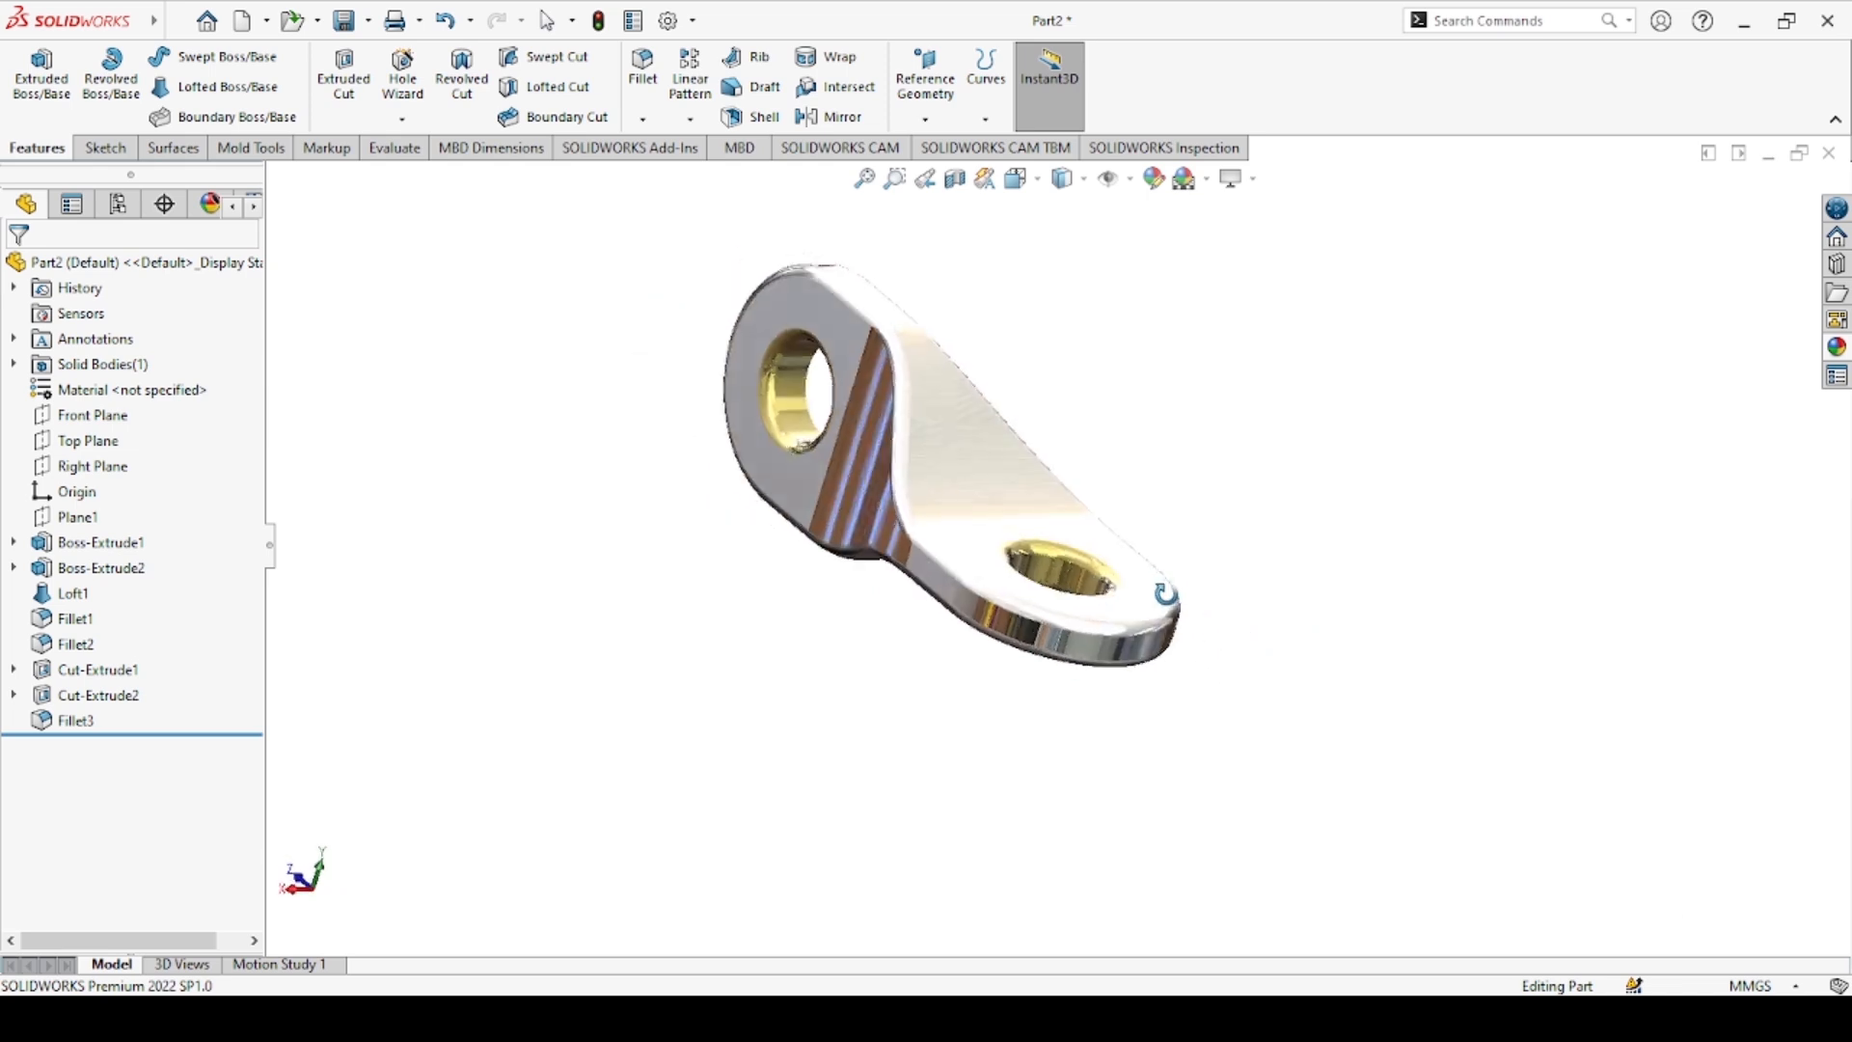